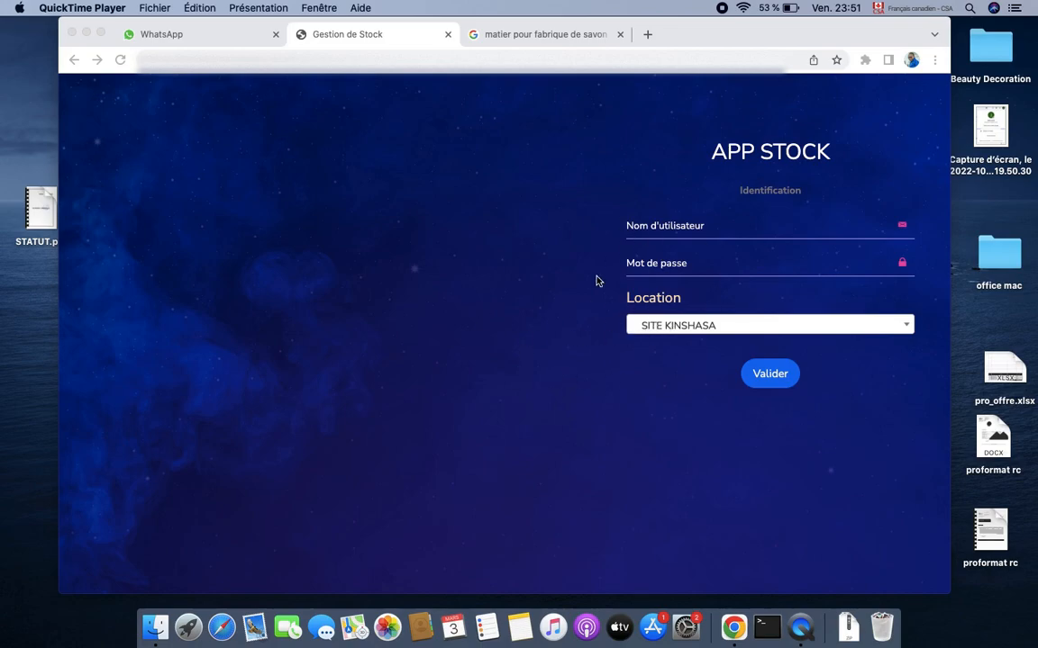
Log in at SITE KINSHASA with the saved username and its password
{"action": "left_click", "coordinate": [654, 330]}
{"action": "left_click", "coordinate": [663, 332]}
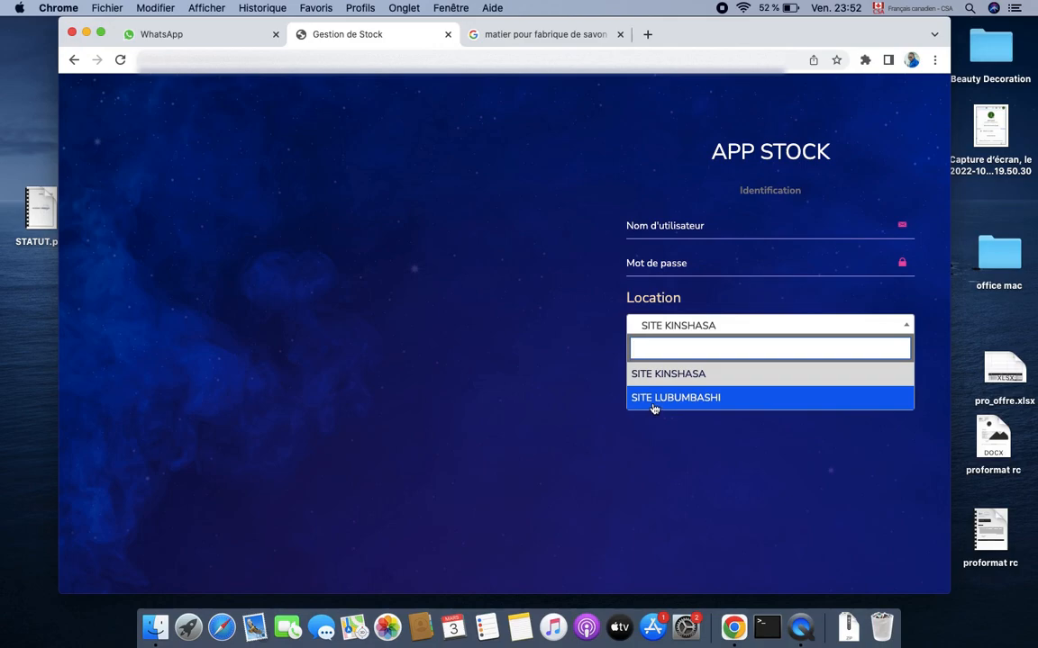
{"action": "left_click", "coordinate": [656, 375]}
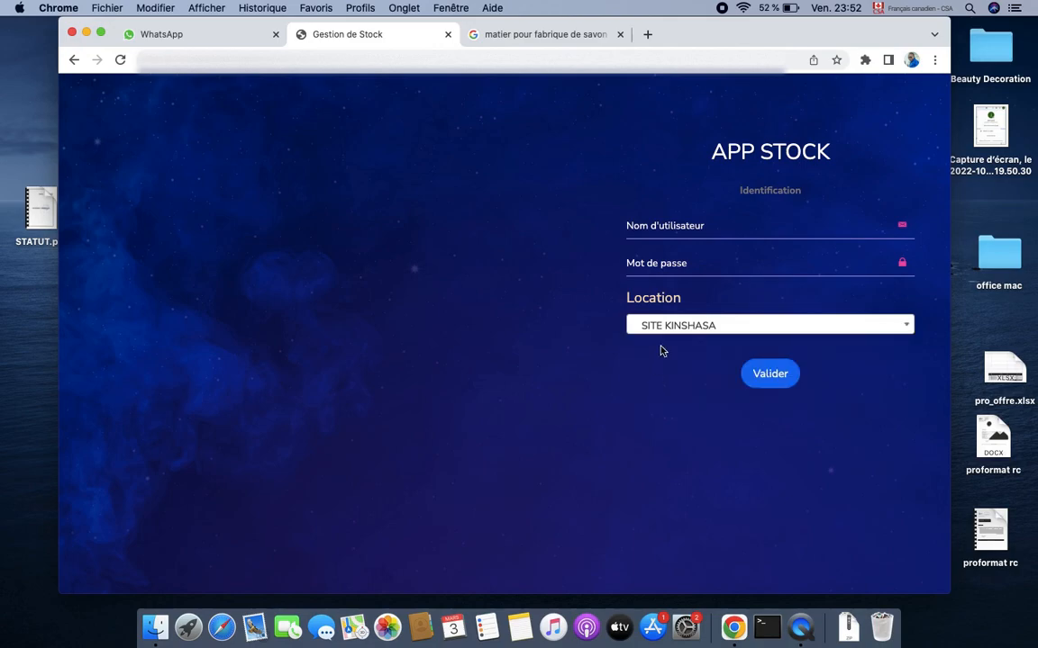
{"action": "left_click", "coordinate": [694, 230]}
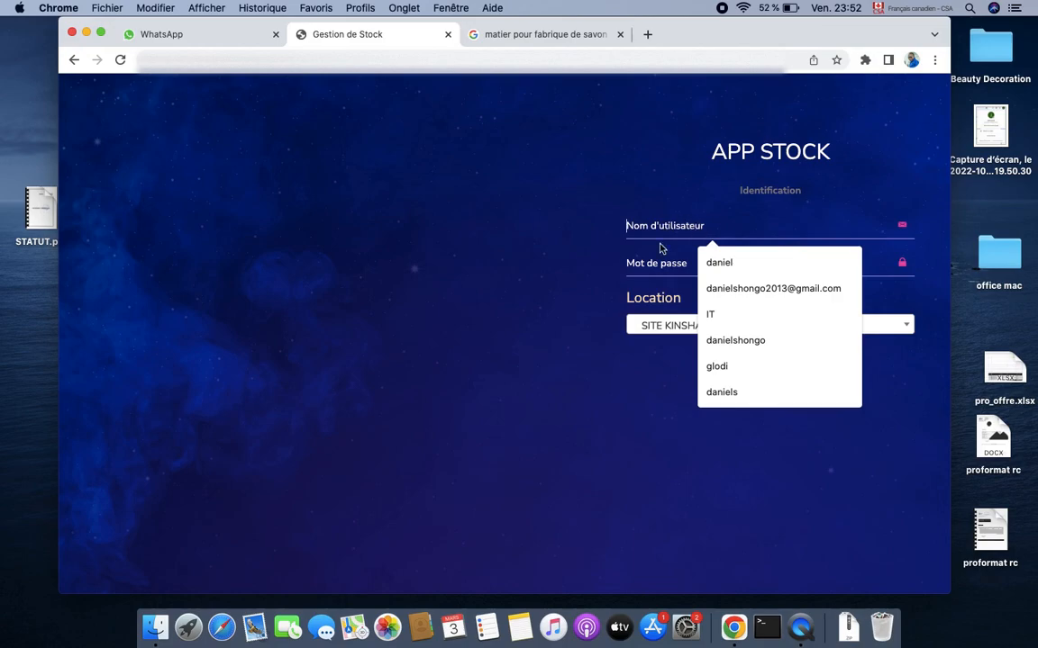
{"action": "left_click", "coordinate": [715, 367]}
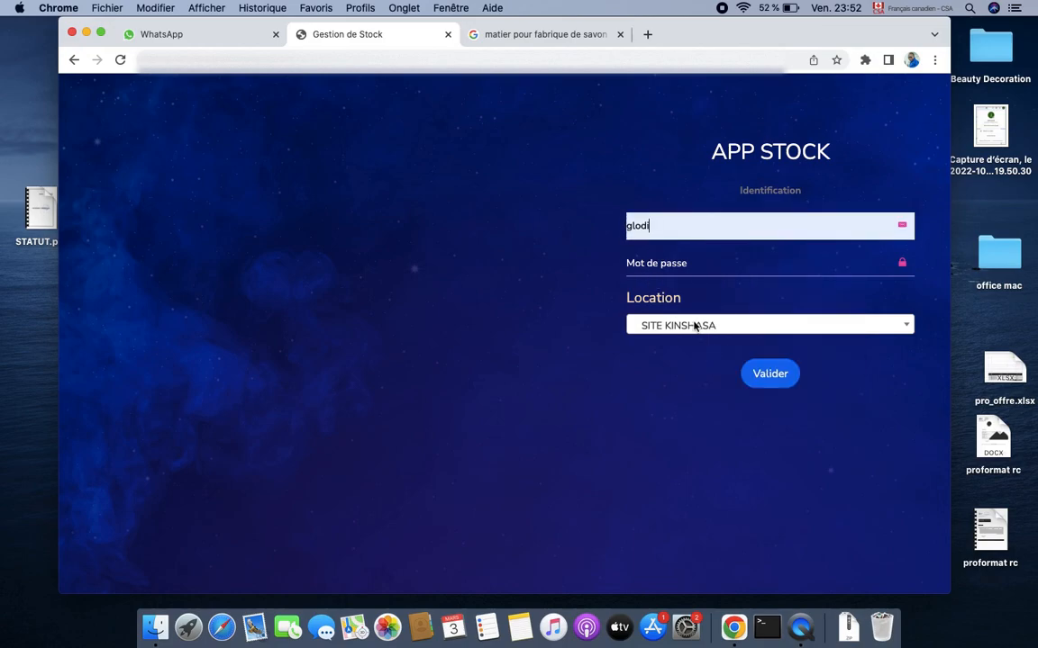
{"action": "left_click", "coordinate": [635, 262]}
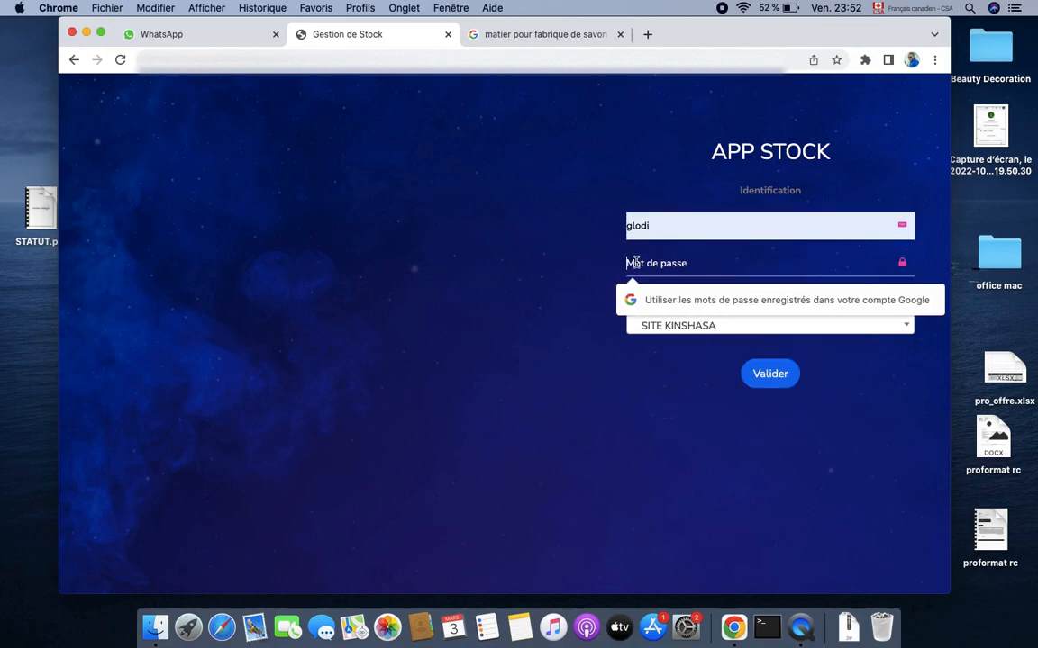
{"action": "type", "text": "123"}
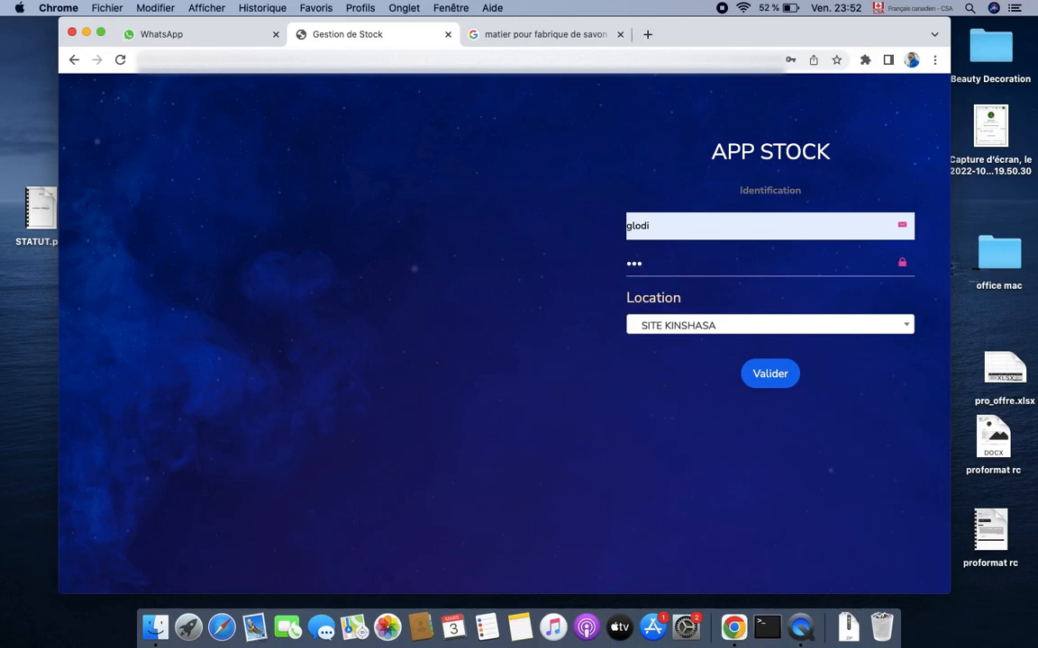
{"action": "left_click", "coordinate": [770, 372]}
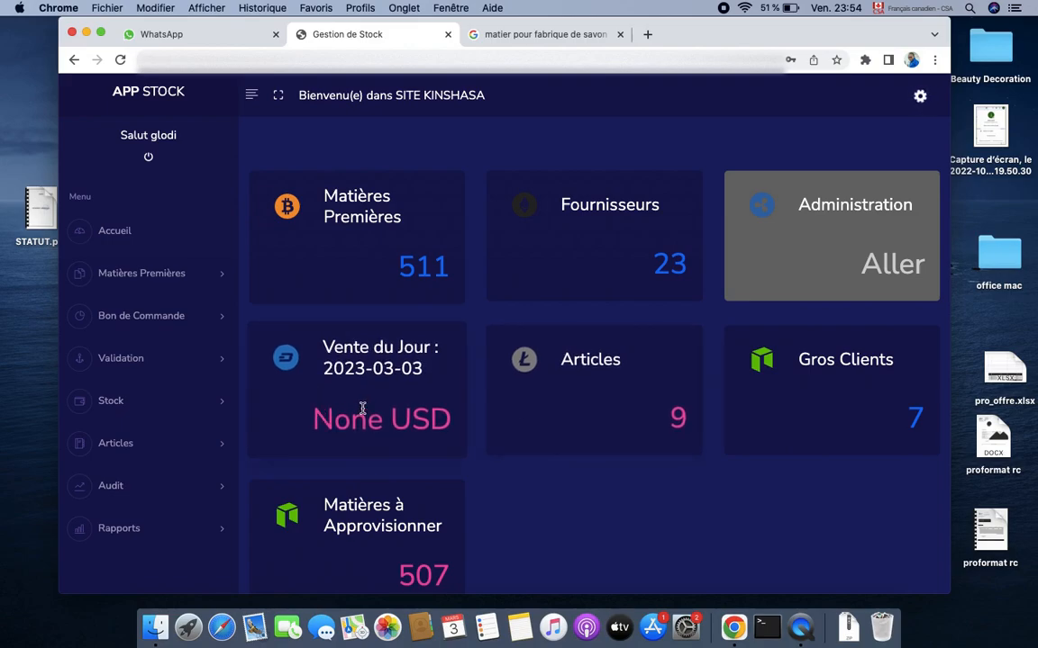
Add raw material 'soude caustique' in BIDON with 12 per unit, then search 'sou' to check it
{"action": "left_click", "coordinate": [200, 289]}
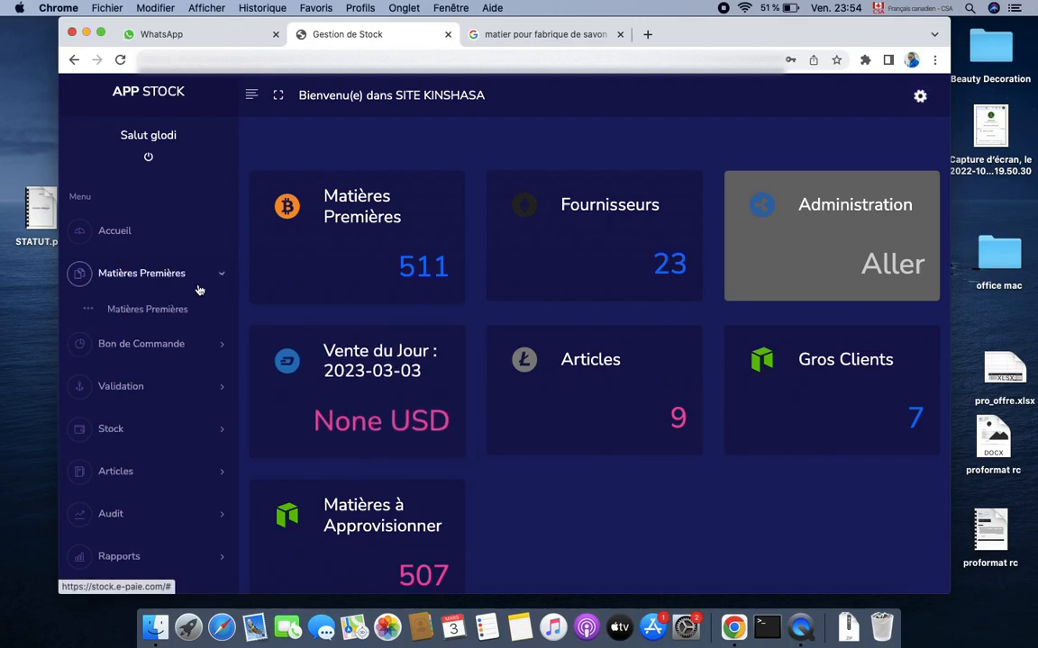
{"action": "left_click", "coordinate": [135, 320]}
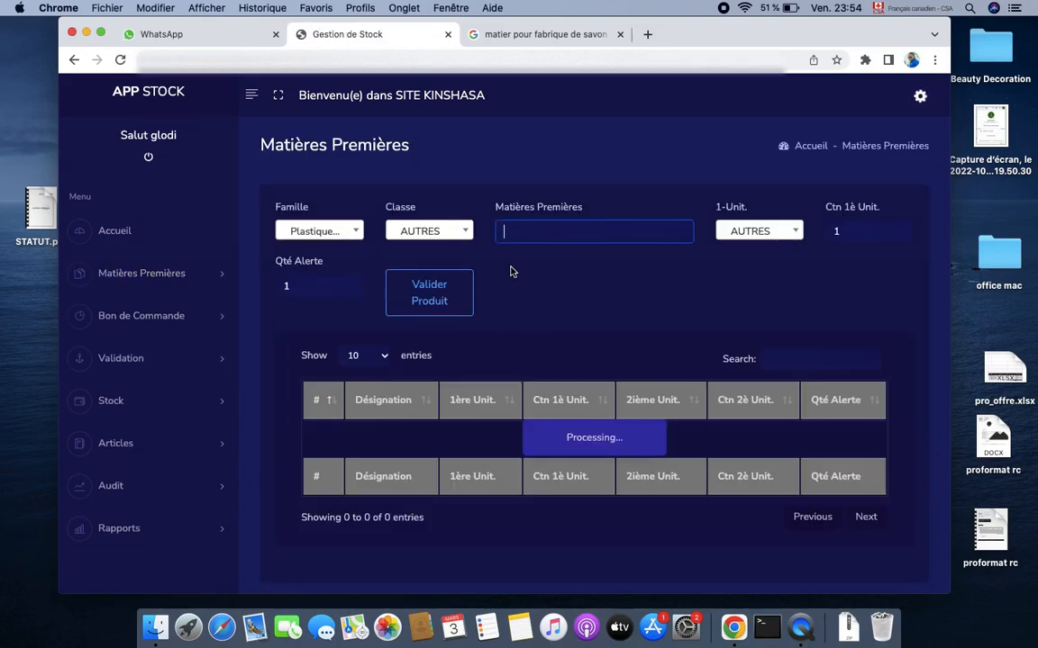
{"action": "left_click", "coordinate": [598, 237]}
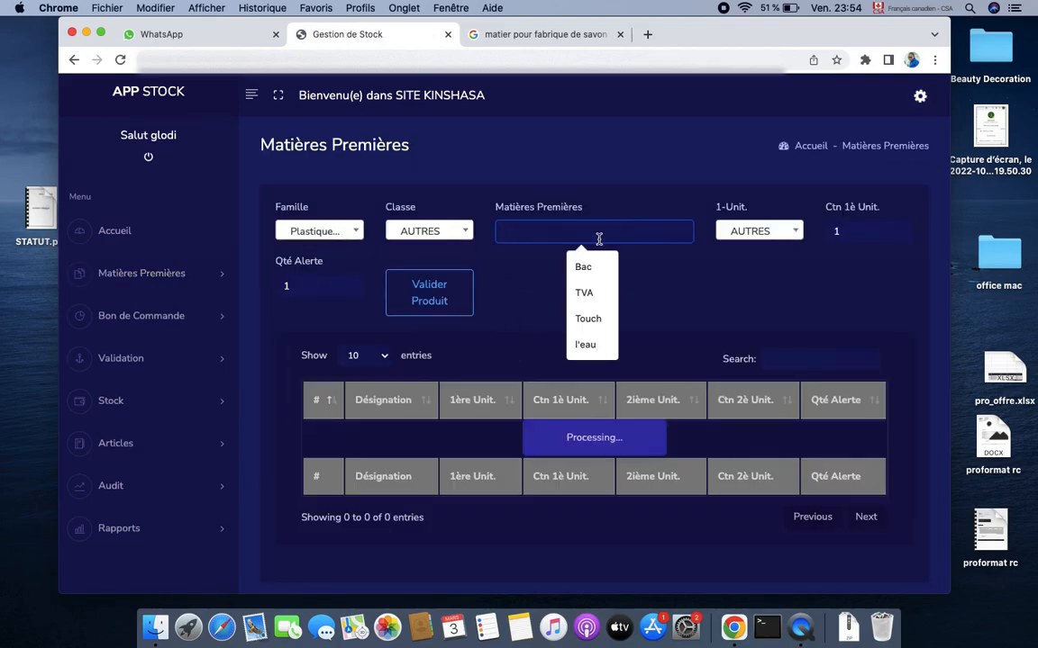
{"action": "type", "text": "soude caus"}
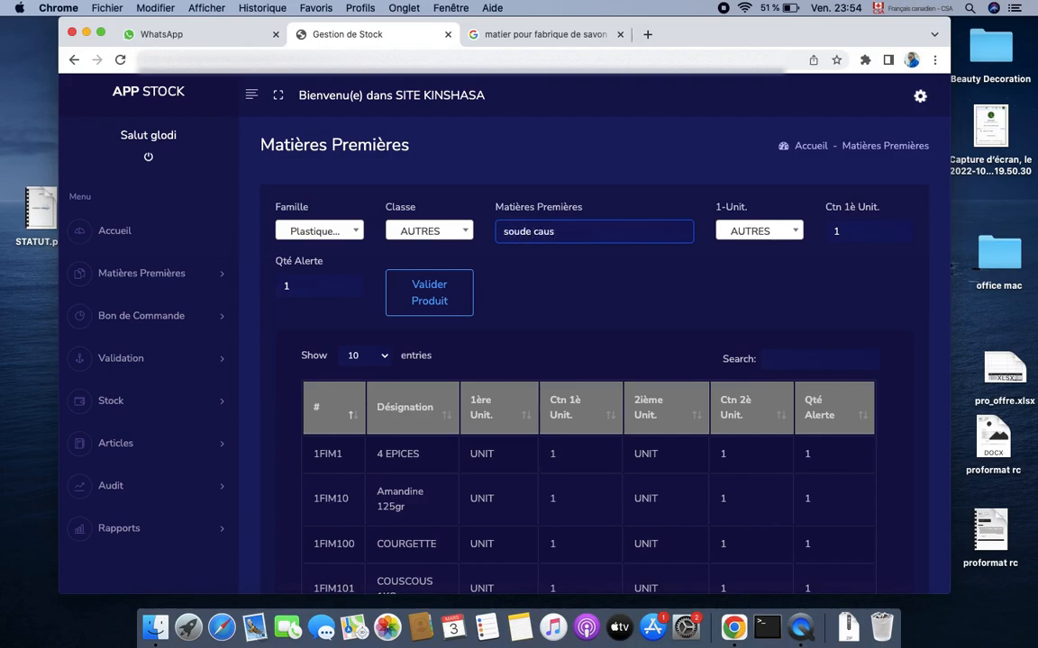
{"action": "type", "text": "tique"}
{"action": "left_click", "coordinate": [753, 233]}
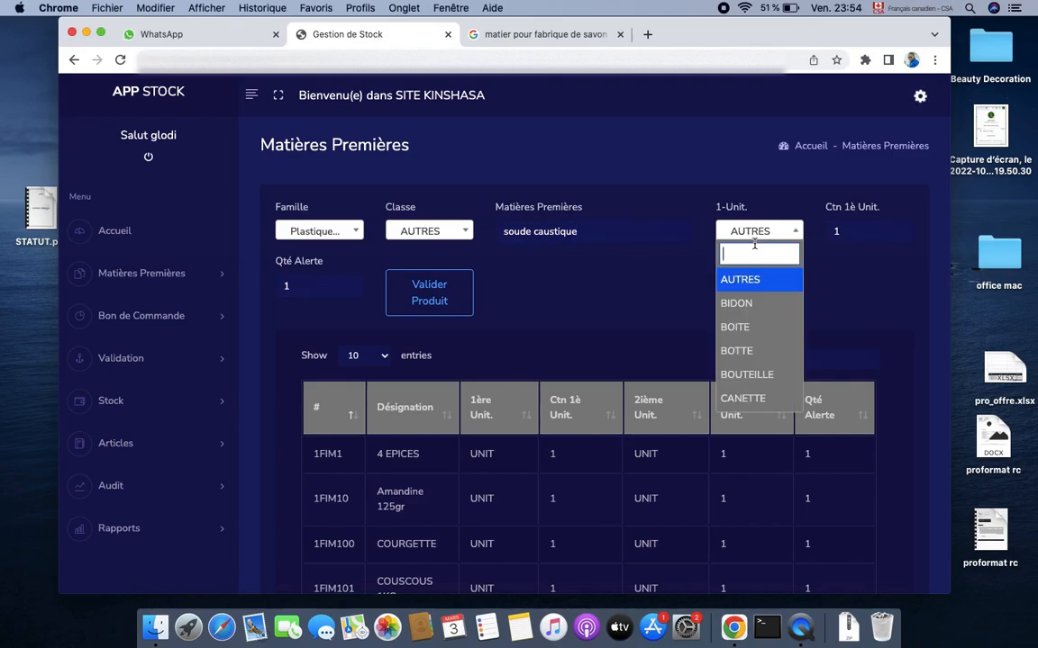
{"action": "left_click", "coordinate": [749, 302]}
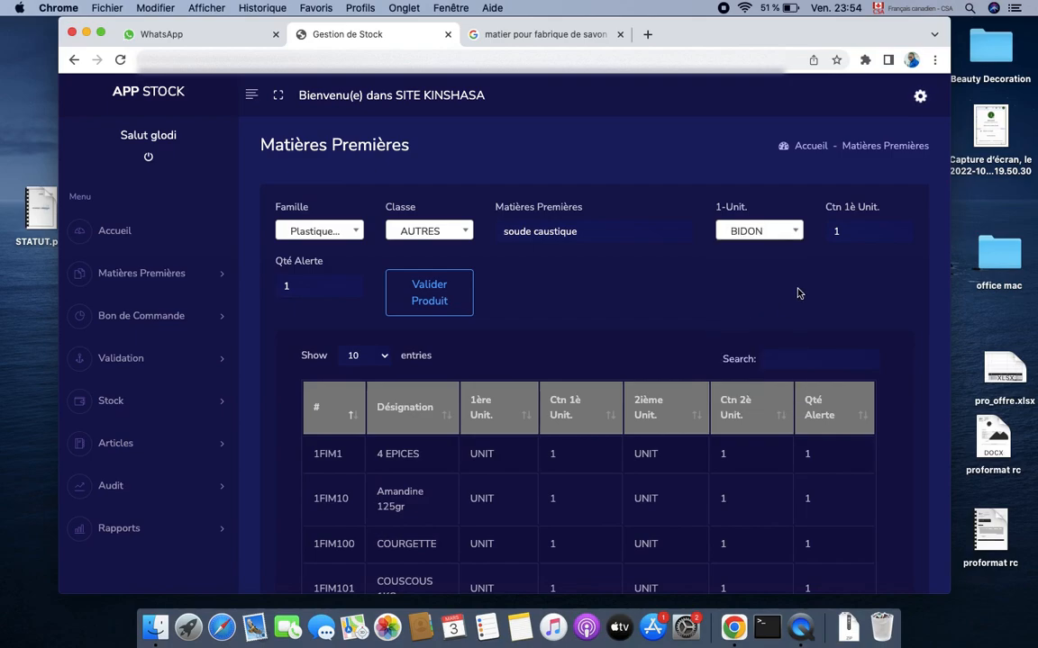
{"action": "left_click", "coordinate": [866, 233]}
{"action": "left_click", "coordinate": [866, 267]}
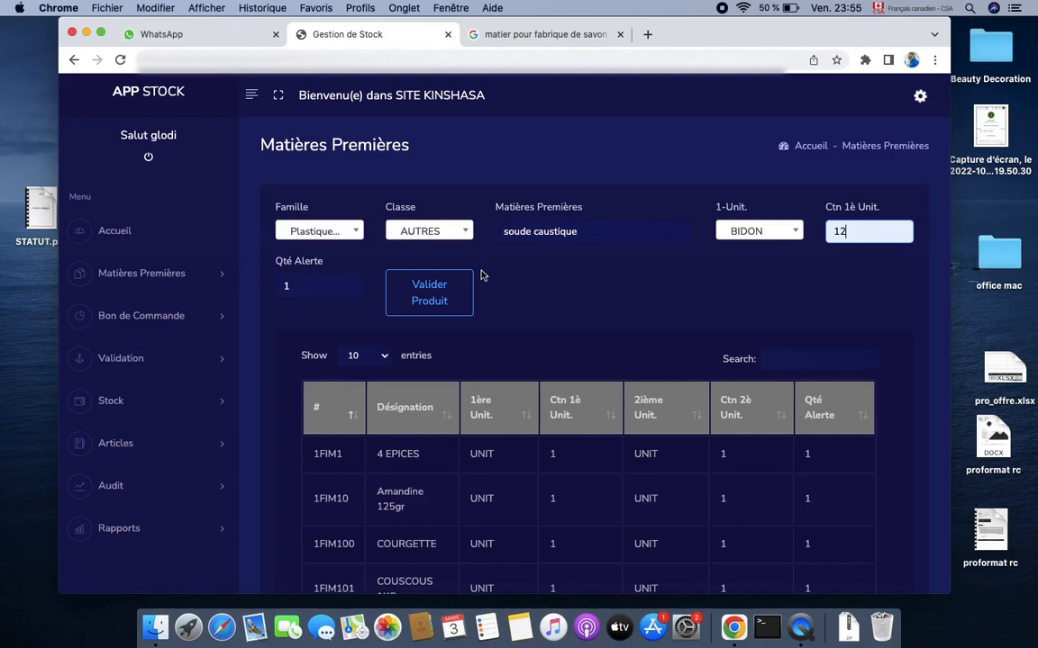
{"action": "left_click", "coordinate": [417, 317]}
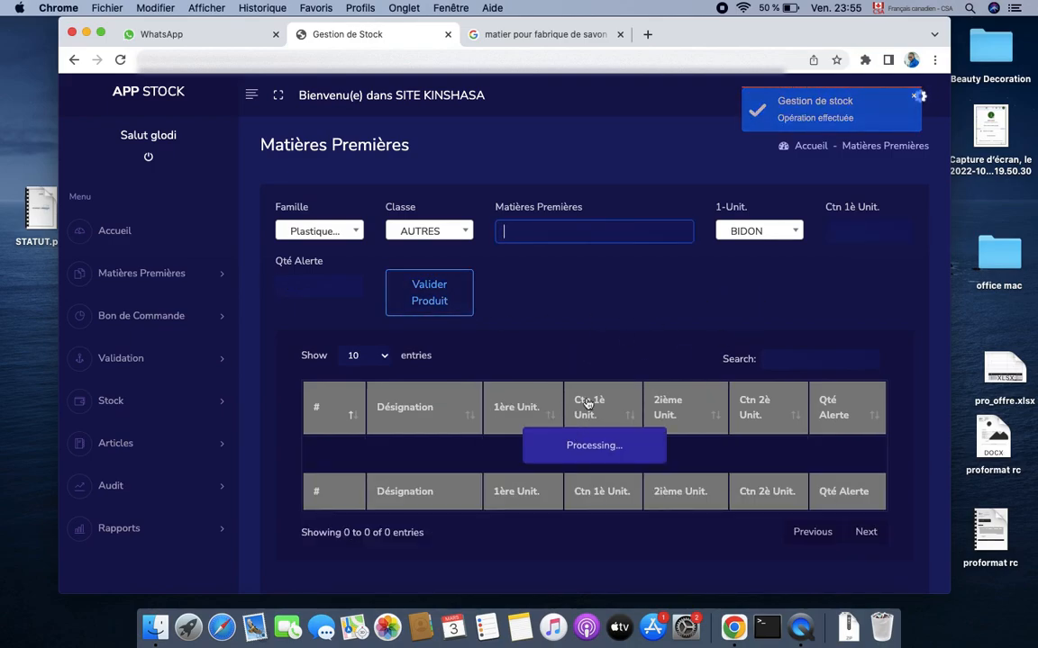
{"action": "left_click", "coordinate": [807, 361]}
{"action": "type", "text": "s"}
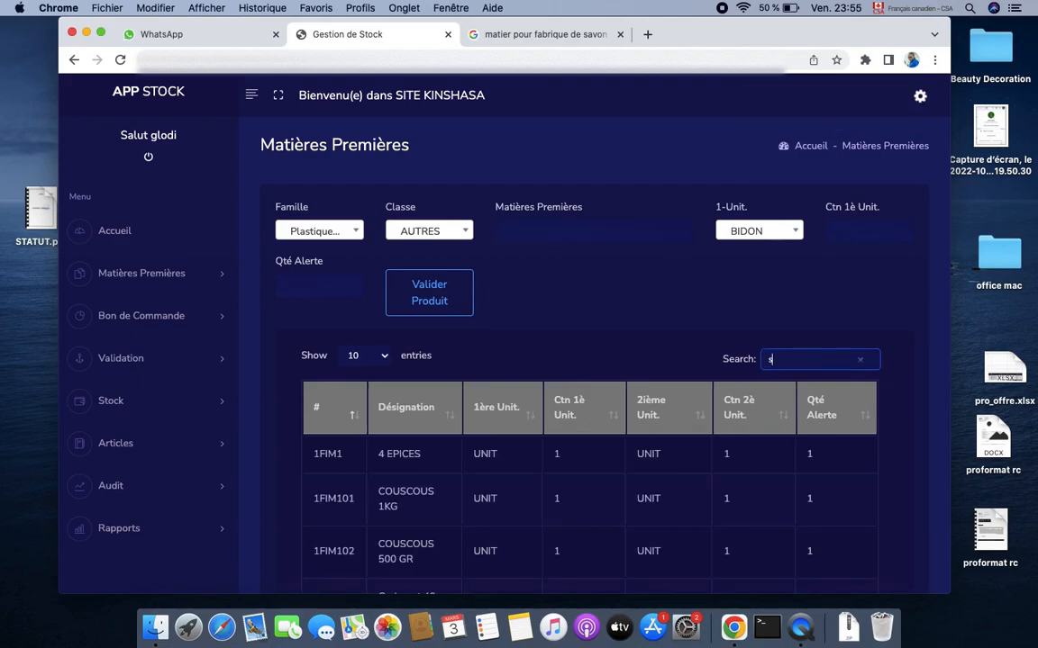
{"action": "type", "text": "ou"}
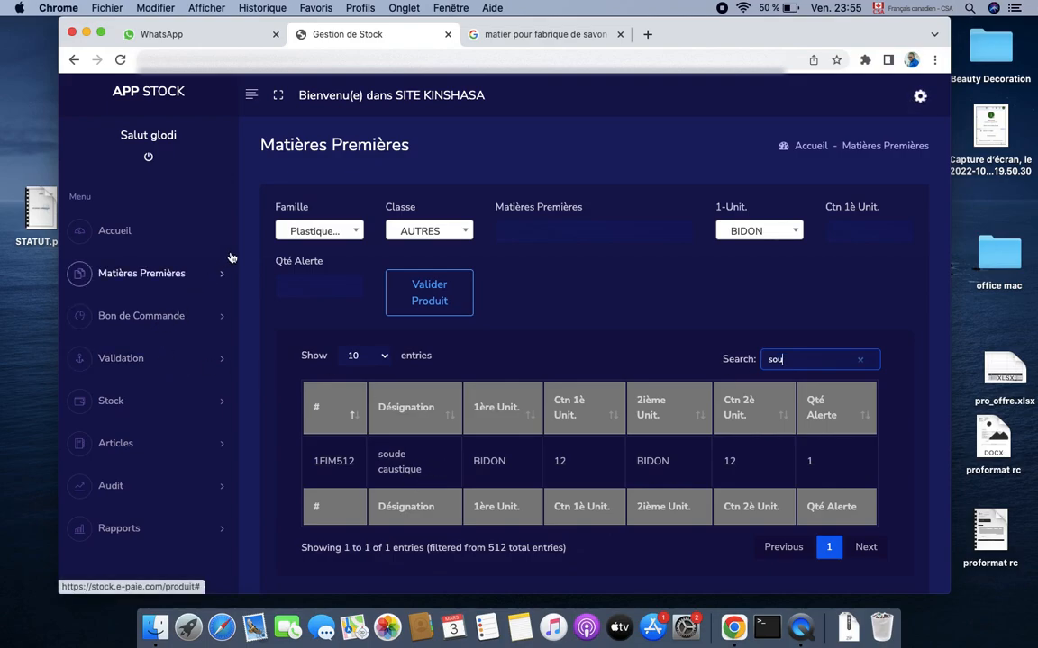
Start external purchase order AQ12 with supplier CHAVEGRAND, adding no new supplier
{"action": "left_click", "coordinate": [212, 330]}
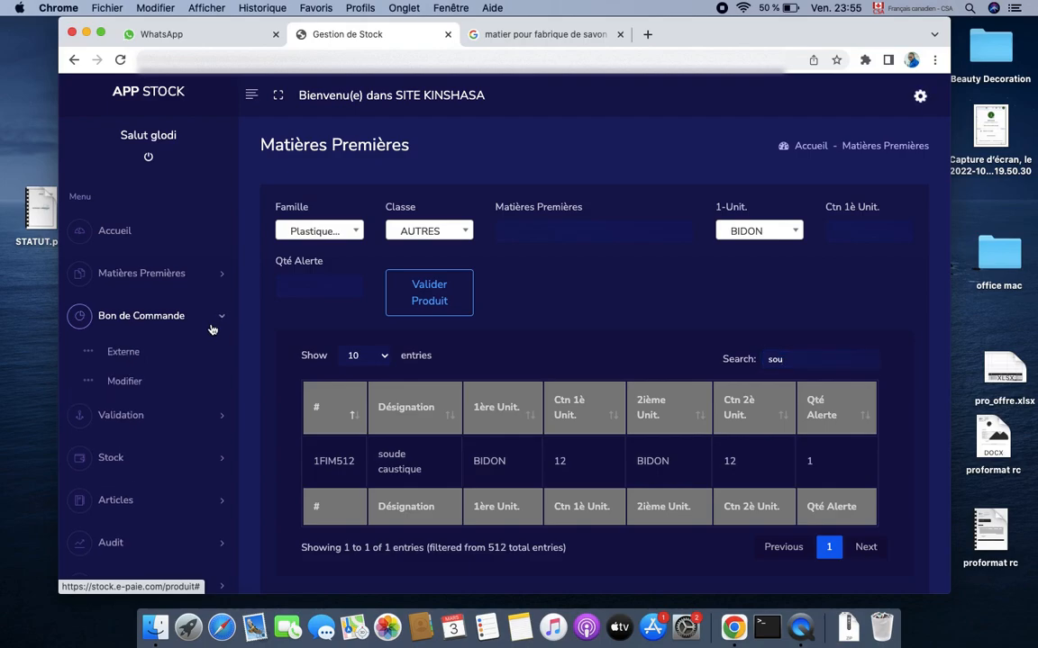
{"action": "left_click", "coordinate": [123, 352]}
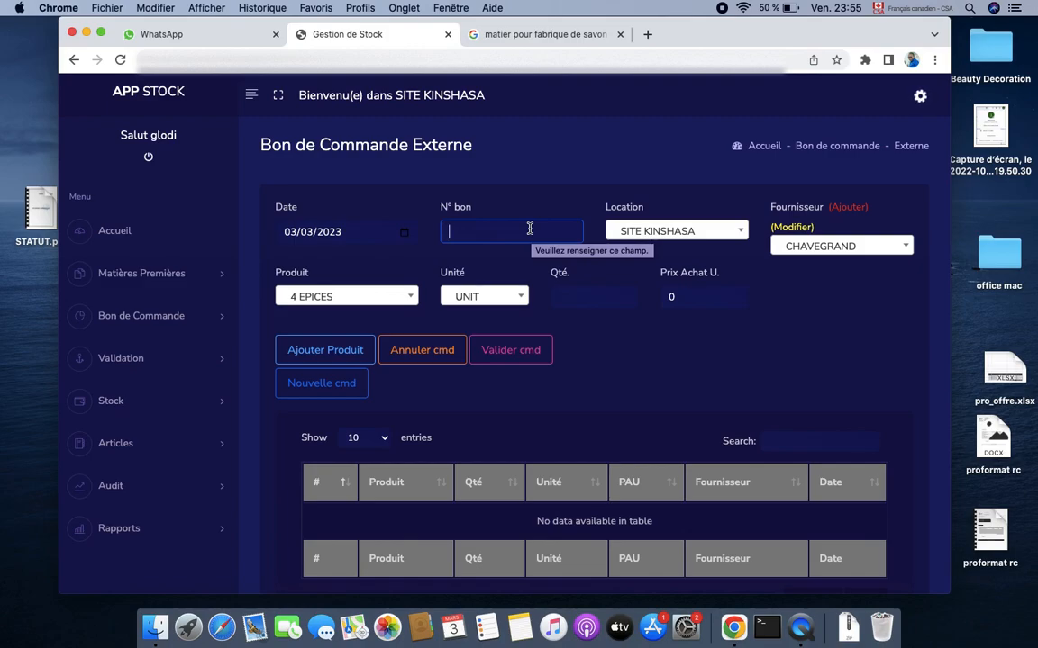
{"action": "left_click", "coordinate": [530, 228]}
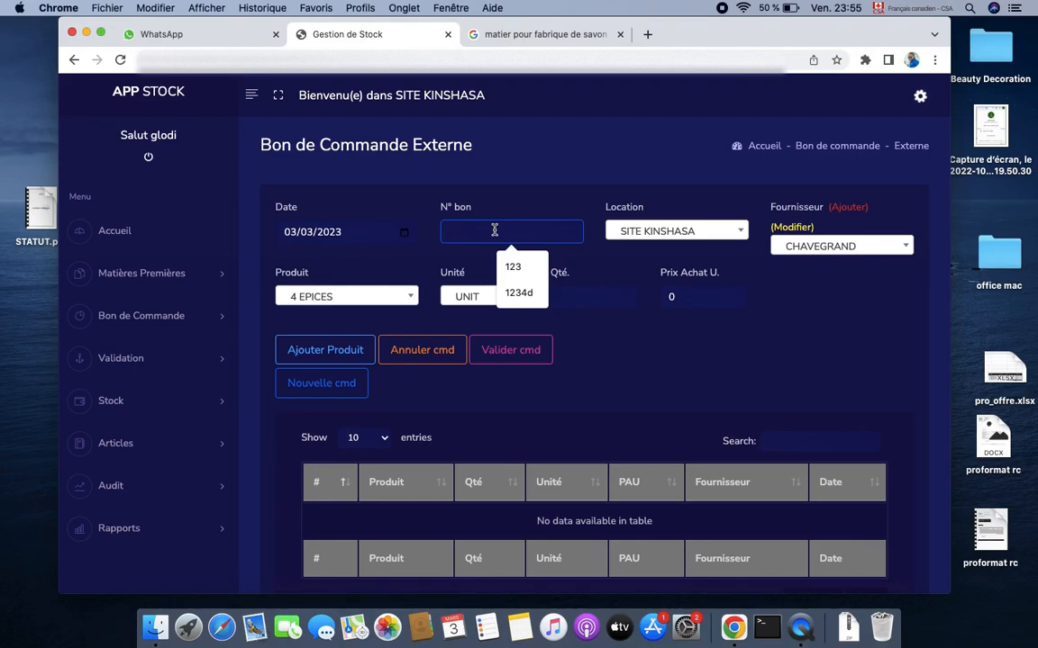
{"action": "type", "text": "AQ"}
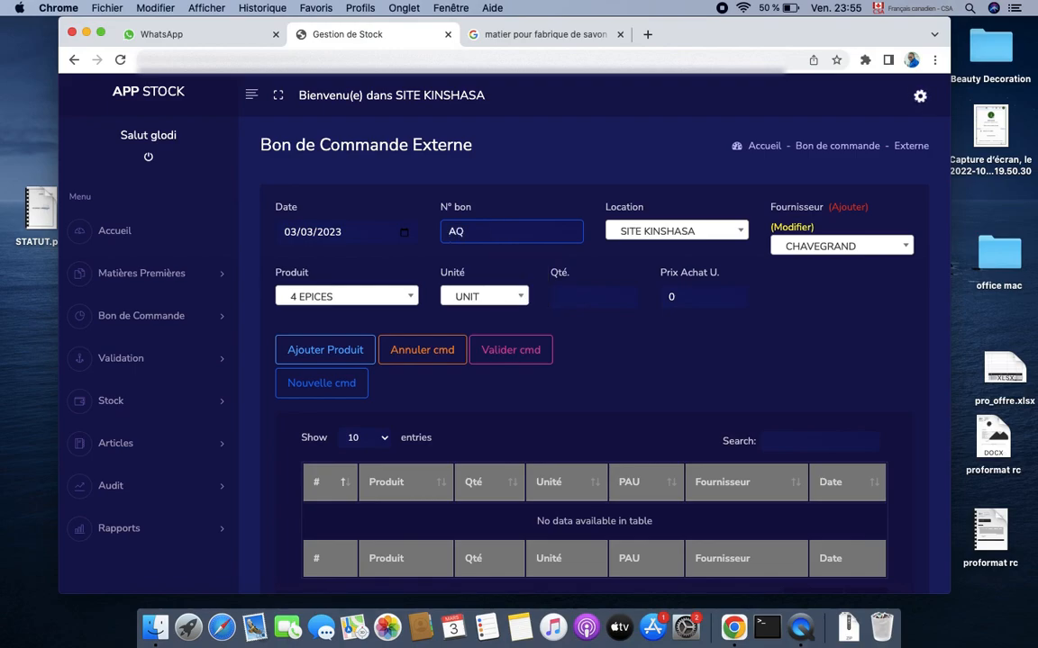
{"action": "type", "text": "!@"}
{"action": "key", "text": "BackSpace"}
{"action": "key", "text": "BackSpace"}
{"action": "type", "text": "12"}
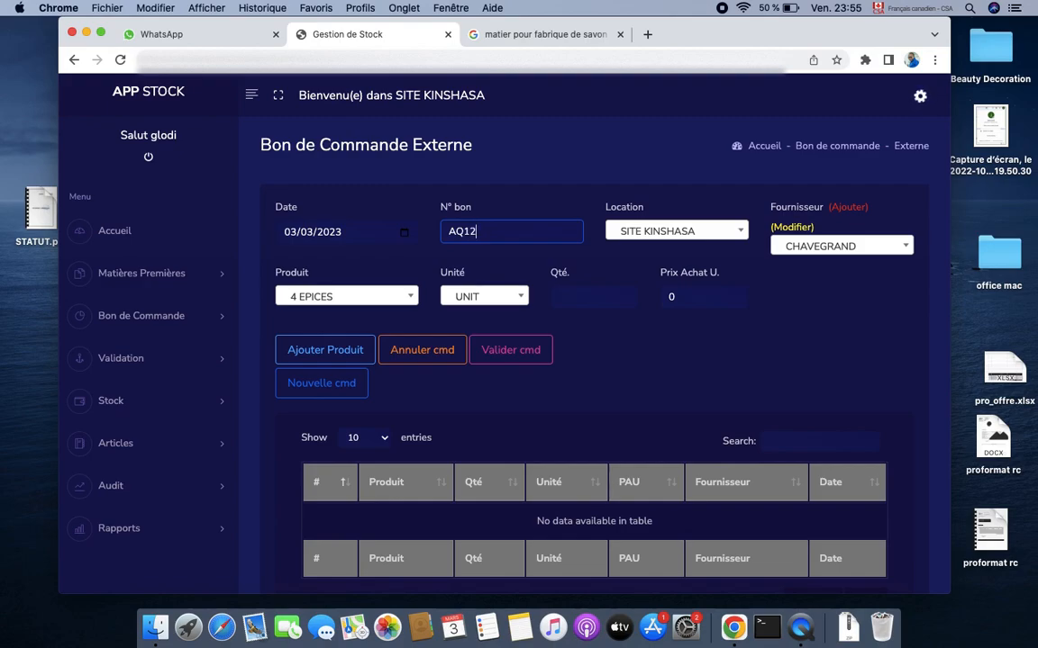
{"action": "left_click", "coordinate": [854, 216]}
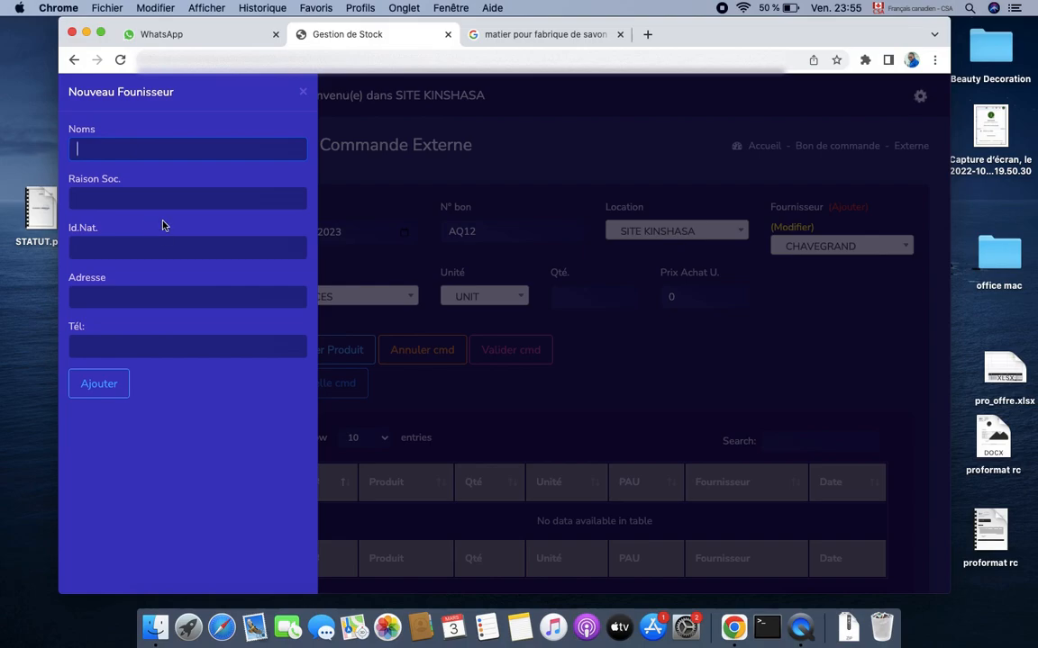
{"action": "left_click", "coordinate": [304, 95]}
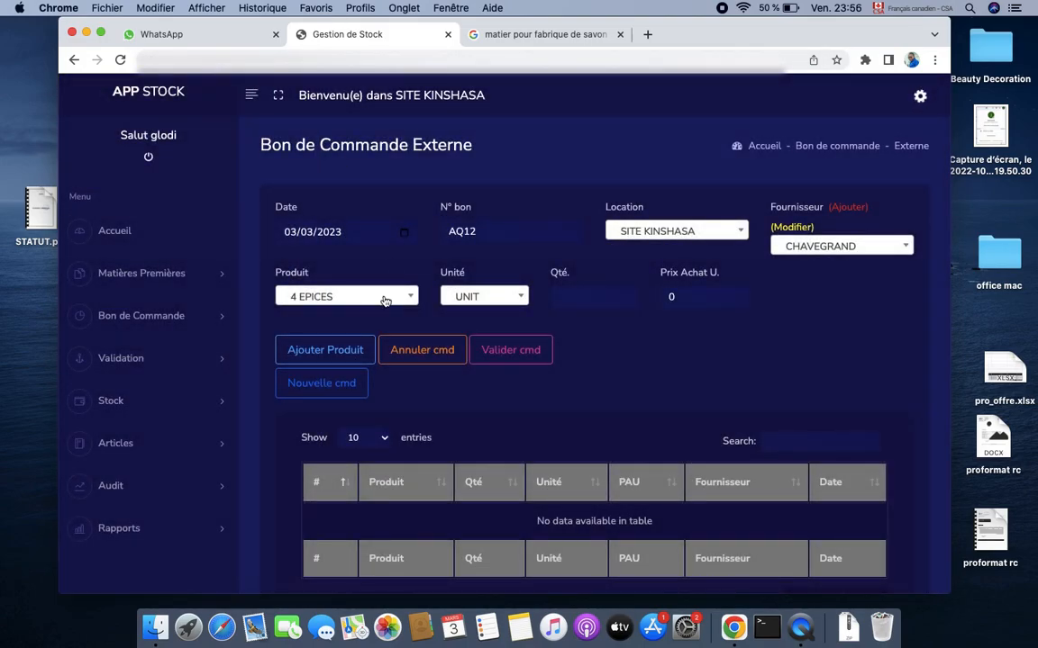
Add a line of 5 BID soude caustique at 50 each to order AQ12 and submit it
{"action": "left_click", "coordinate": [353, 299]}
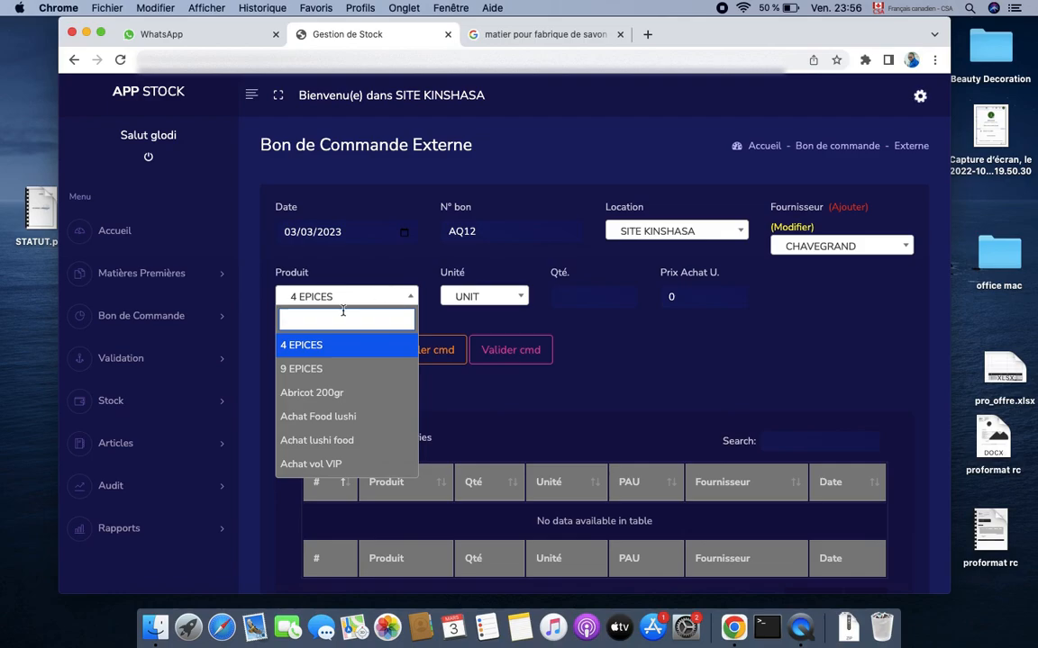
{"action": "type", "text": "soud"}
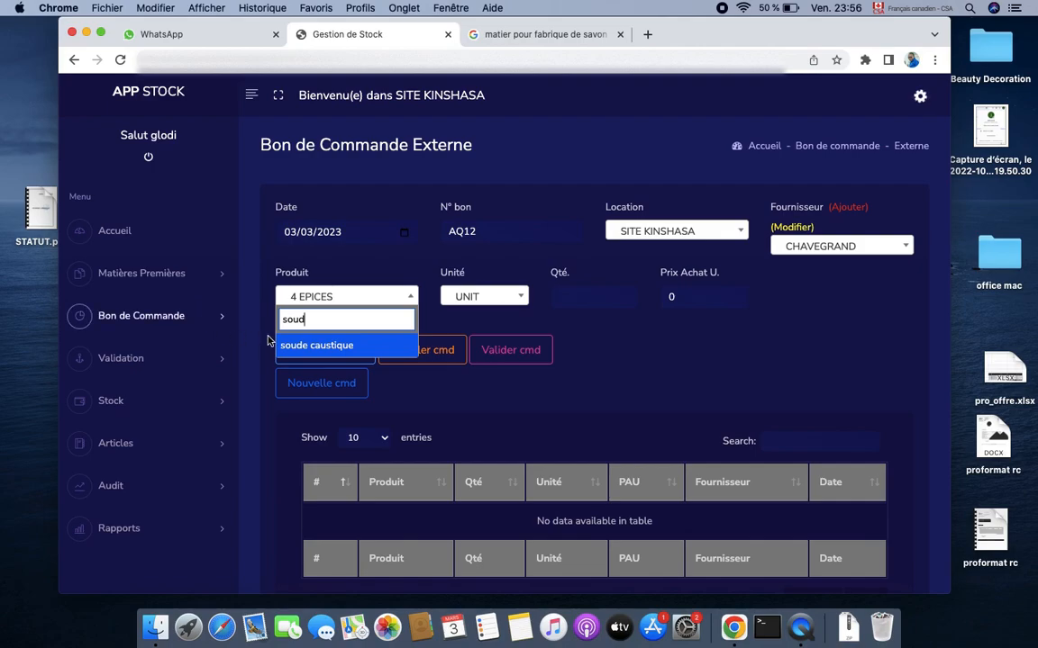
{"action": "left_click", "coordinate": [319, 346]}
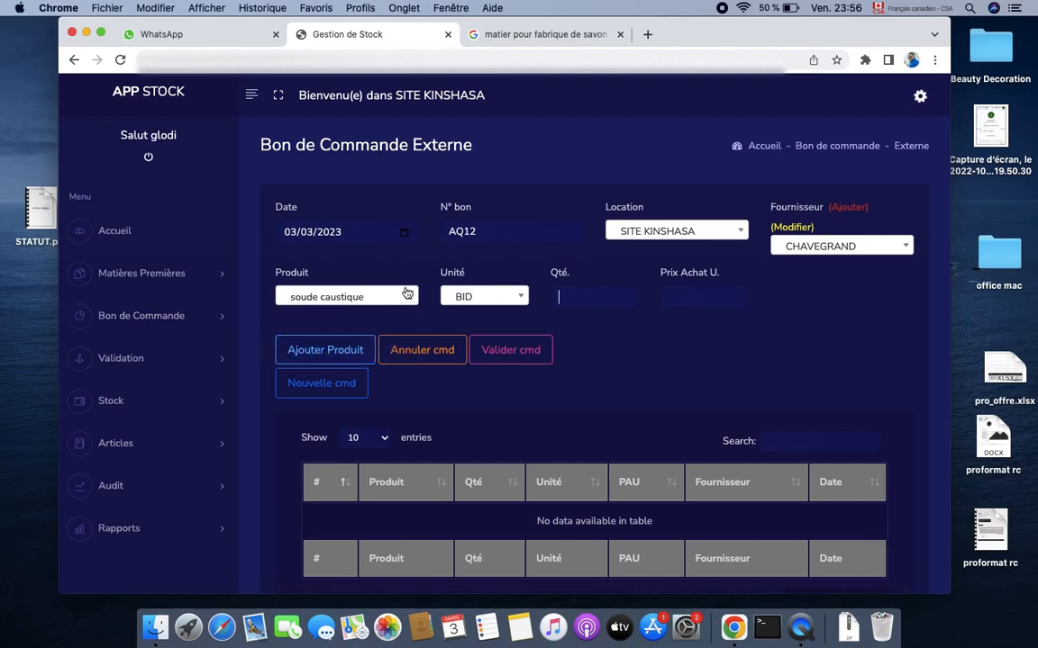
{"action": "left_click", "coordinate": [566, 303]}
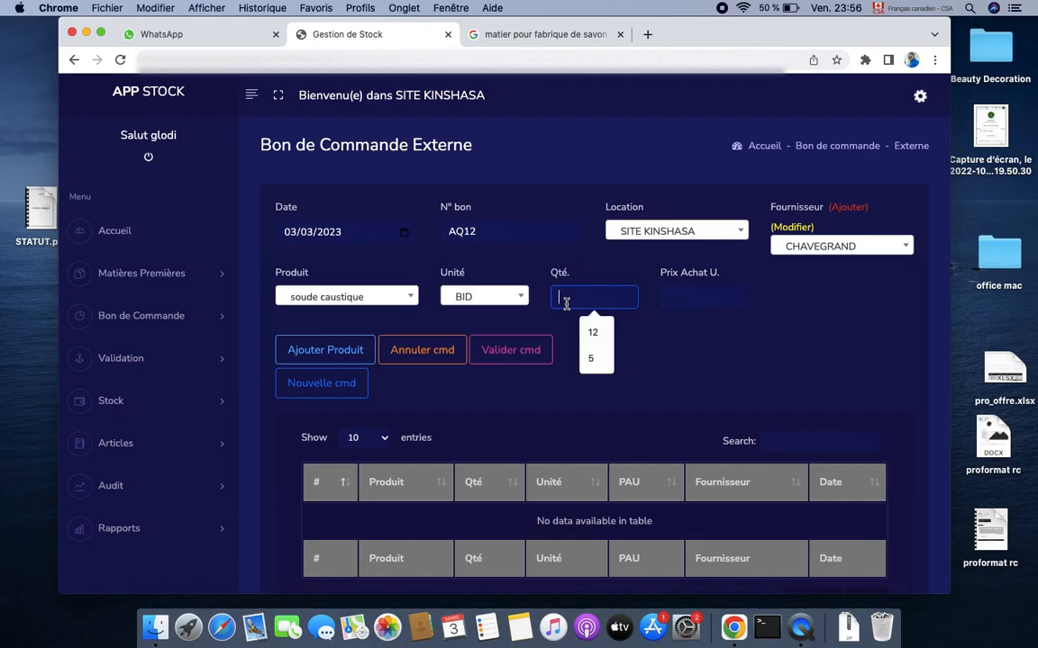
{"action": "left_click", "coordinate": [605, 363]}
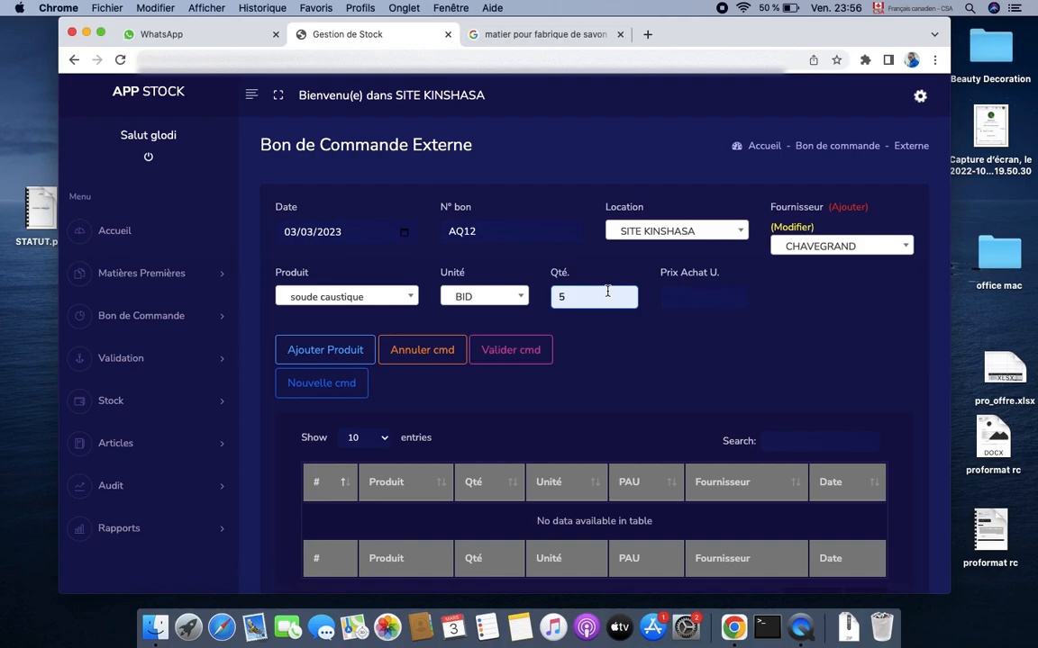
{"action": "left_click", "coordinate": [714, 297]}
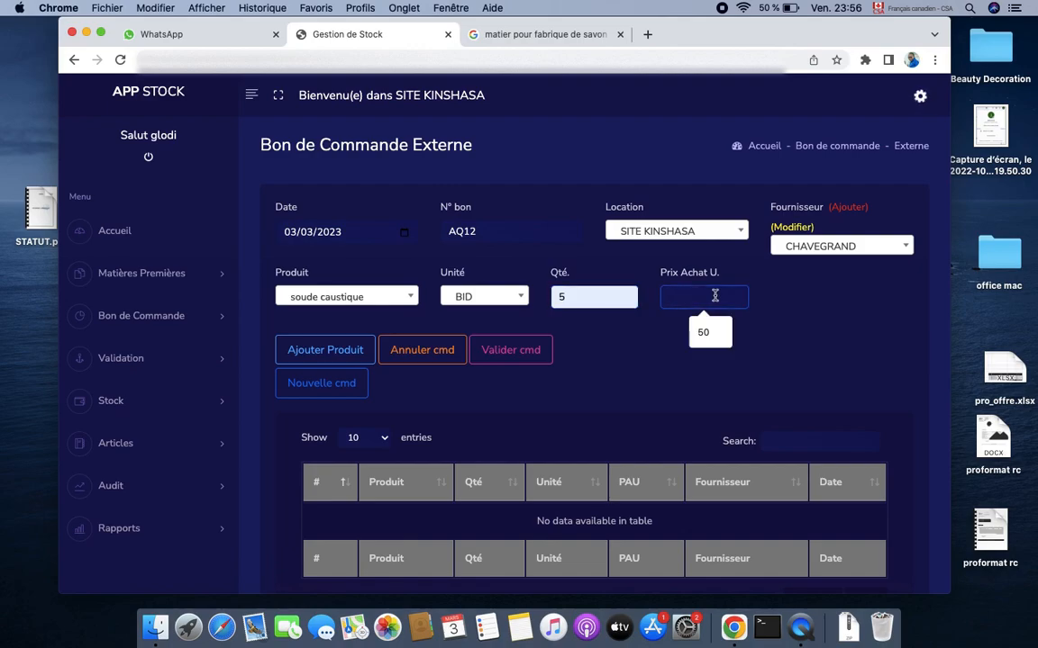
{"action": "left_click", "coordinate": [705, 329]}
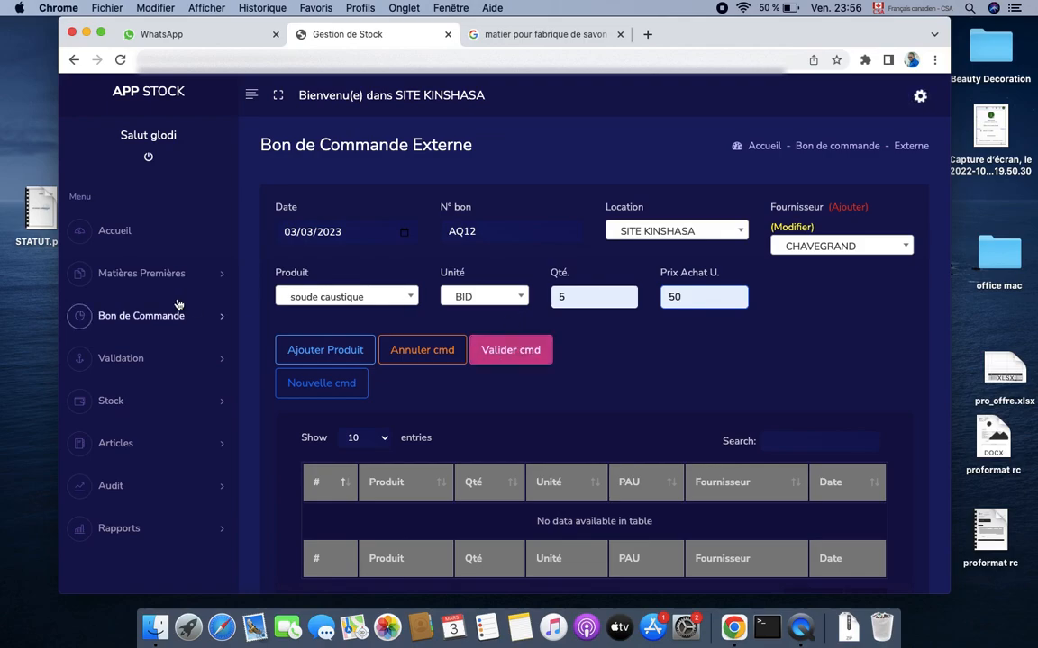
{"action": "left_click", "coordinate": [340, 351]}
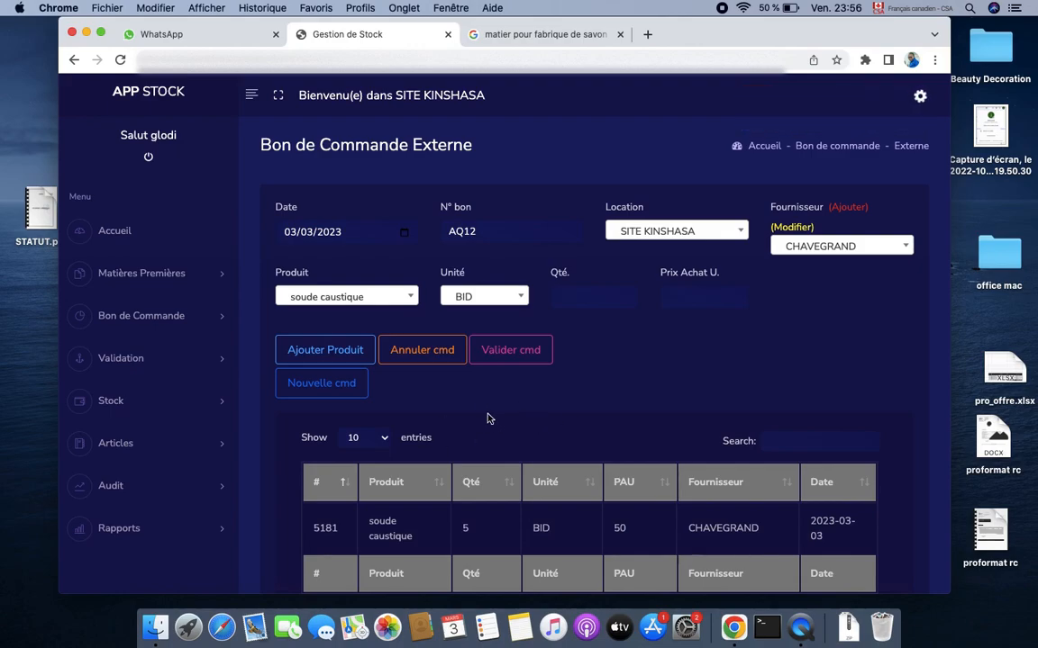
{"action": "left_click", "coordinate": [520, 355]}
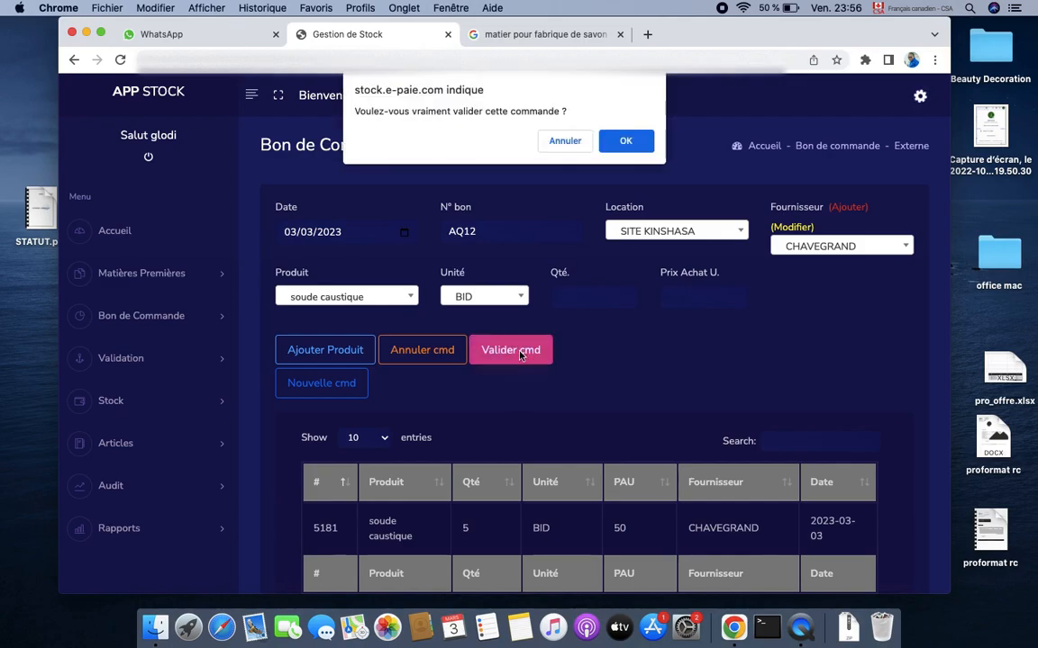
{"action": "left_click", "coordinate": [625, 143]}
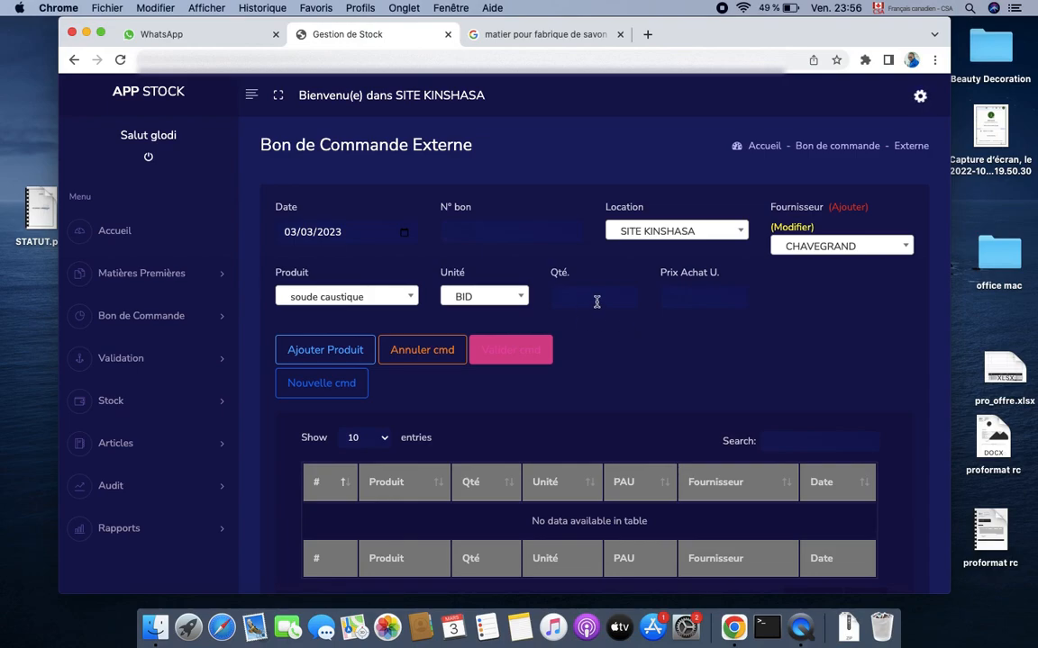
On the Validation Bon Commande page, select order AQ12 / 2023-03-03 / CHAVEGRAND
{"action": "left_click", "coordinate": [179, 321]}
{"action": "left_click", "coordinate": [179, 321]}
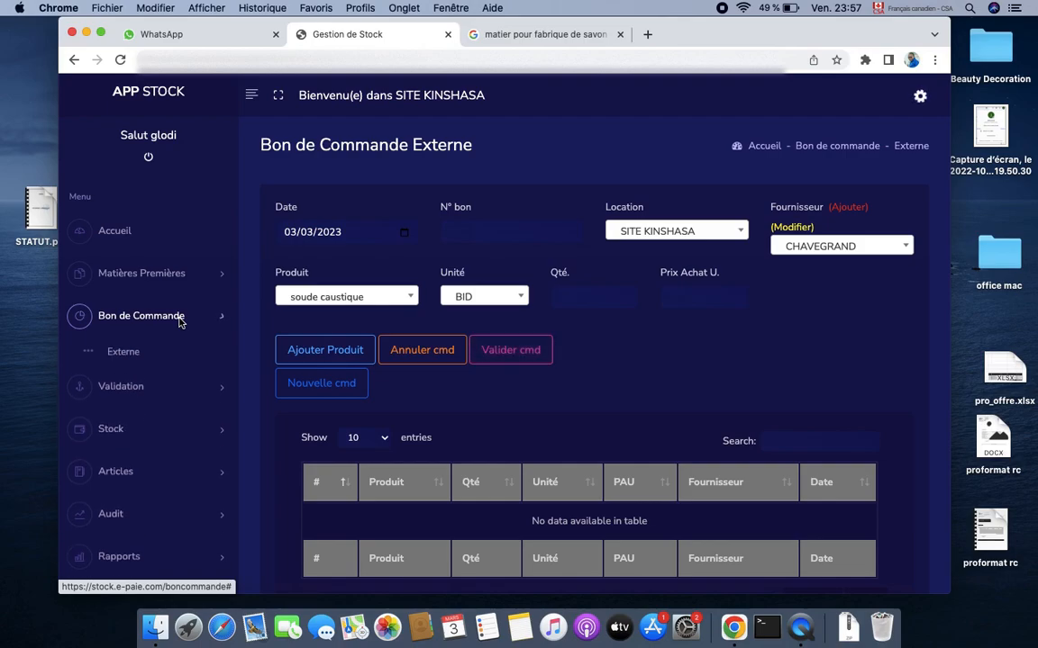
{"action": "left_click", "coordinate": [131, 363]}
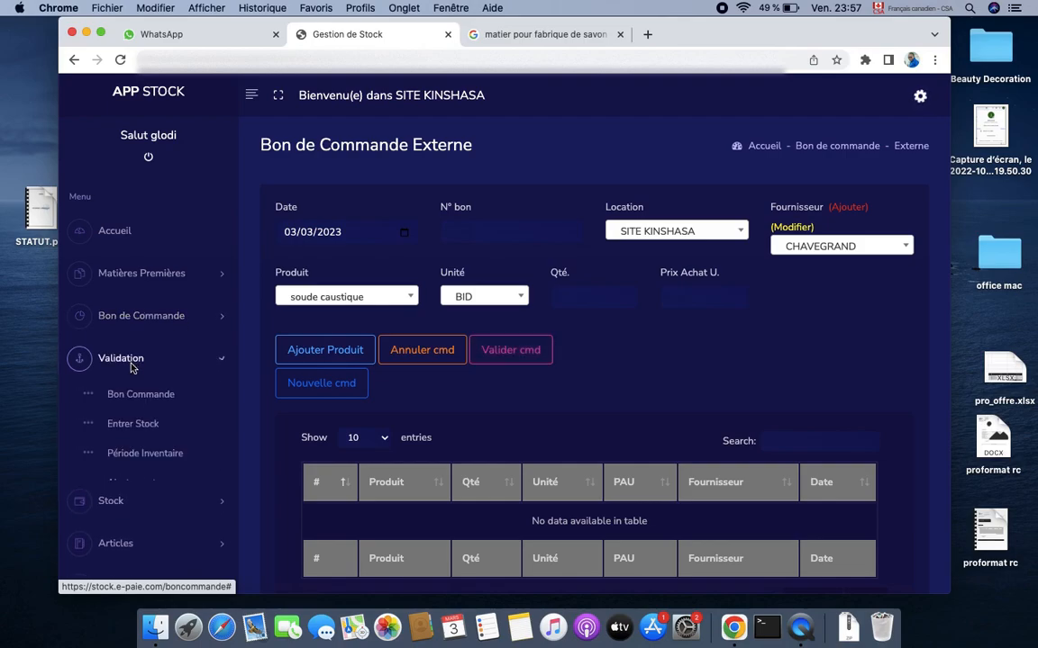
{"action": "left_click", "coordinate": [136, 394]}
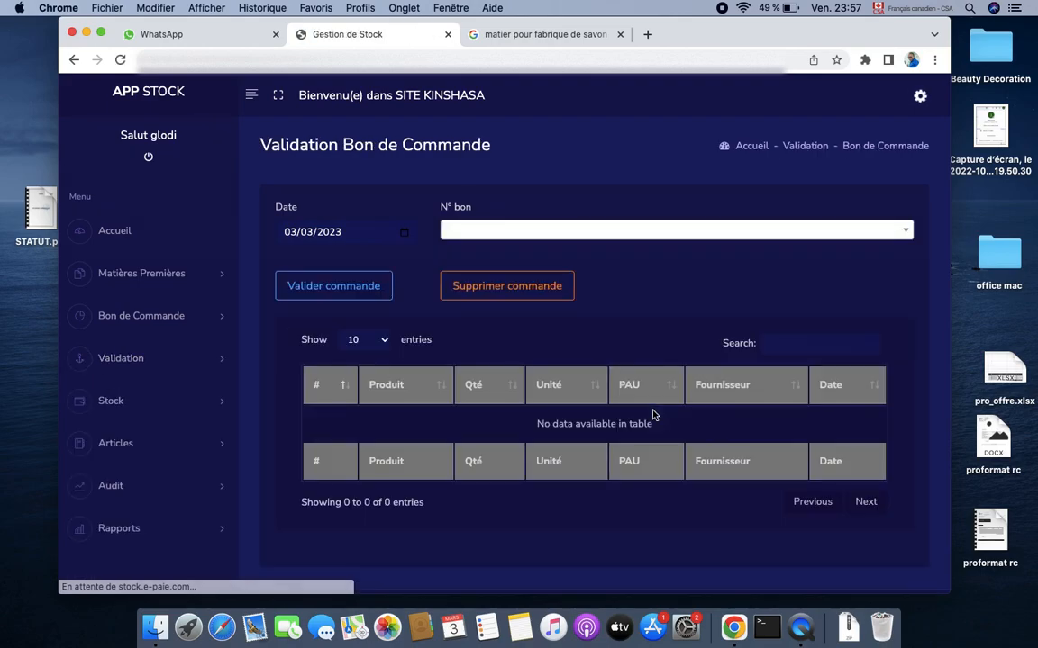
{"action": "left_click", "coordinate": [617, 232]}
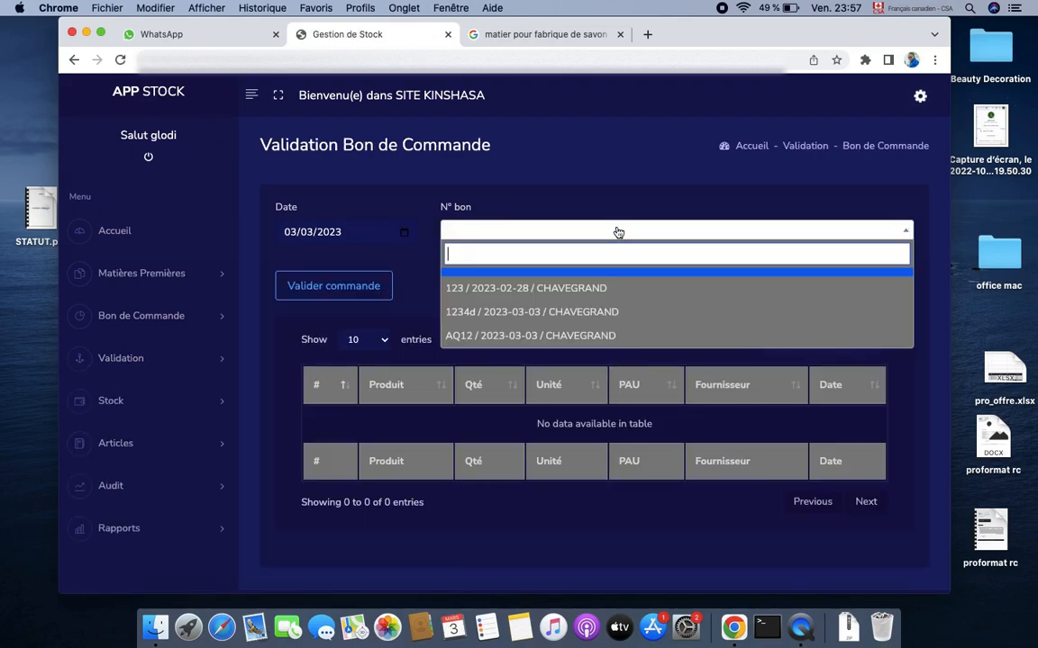
{"action": "left_click", "coordinate": [501, 336]}
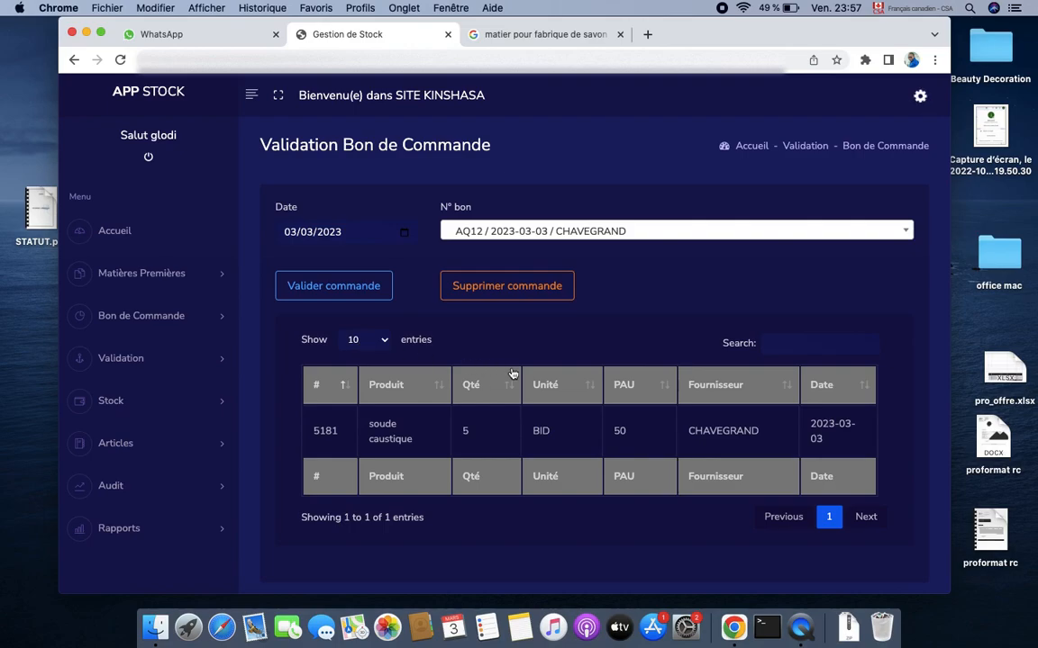
Edit the soude caustique line of AQ12, replacing quantity 5 with 7
{"action": "left_click", "coordinate": [485, 431]}
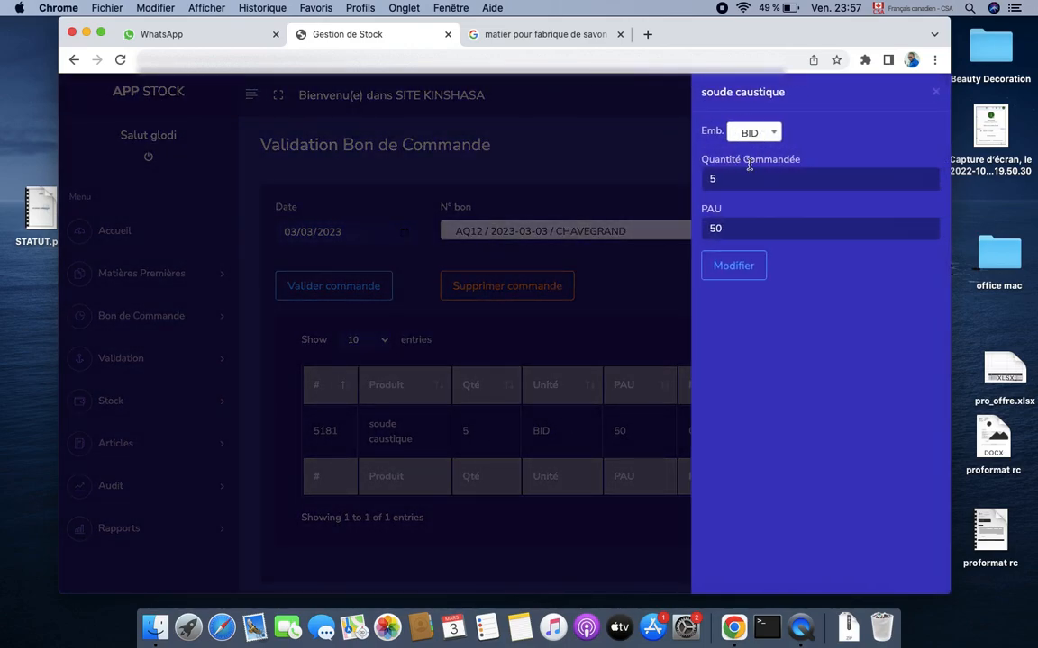
{"action": "left_click", "coordinate": [721, 184]}
{"action": "key", "text": "BackSpace"}
{"action": "type", "text": "7"}
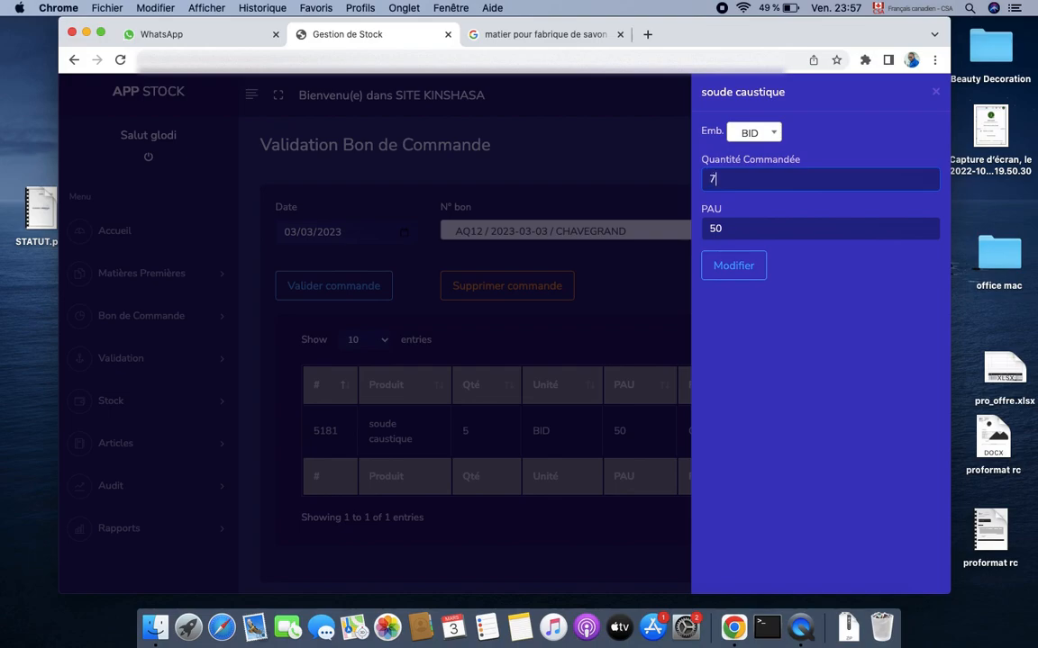
{"action": "left_click", "coordinate": [732, 269]}
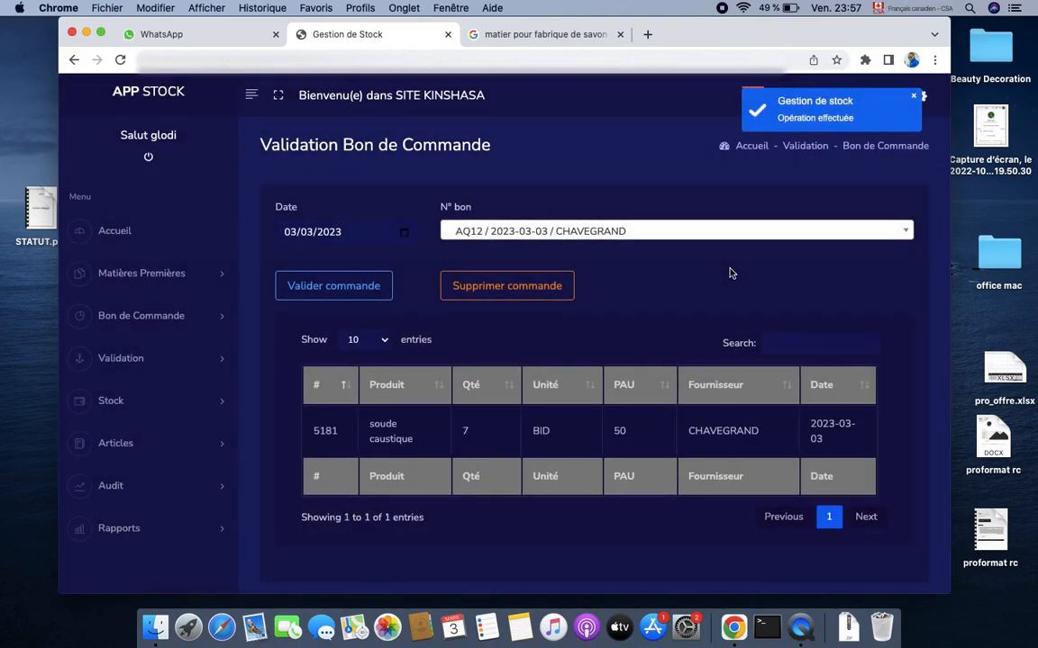
Validate order AQ12 with its 7 BID of soude caustique at 50
{"action": "left_click", "coordinate": [319, 283]}
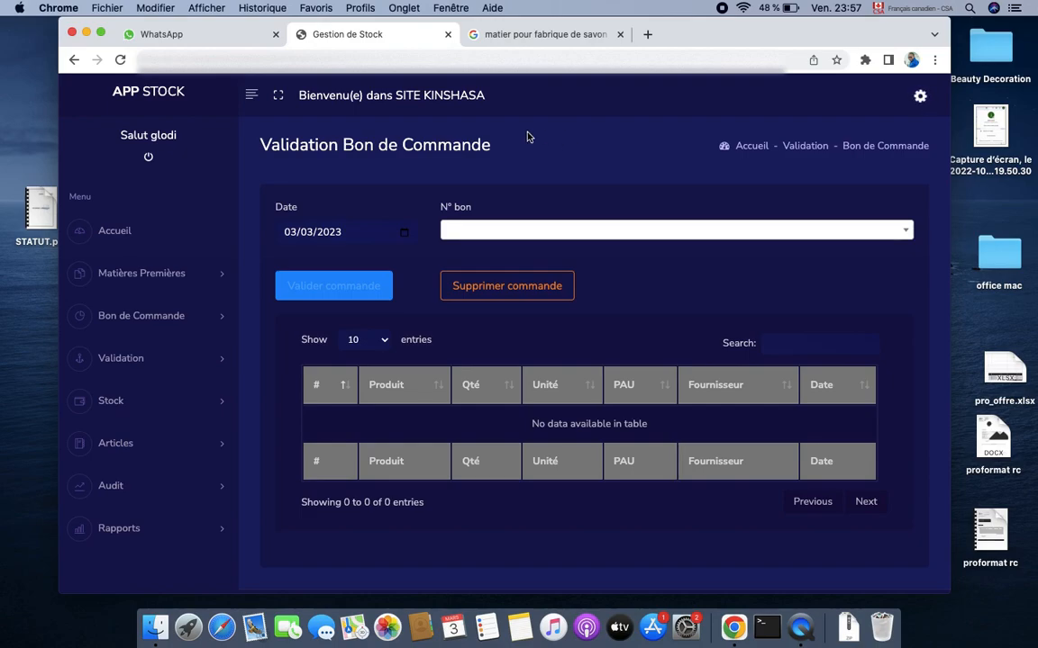
Open Bon de Commande > Modifier and search the Commande list for orders
{"action": "left_click", "coordinate": [176, 315]}
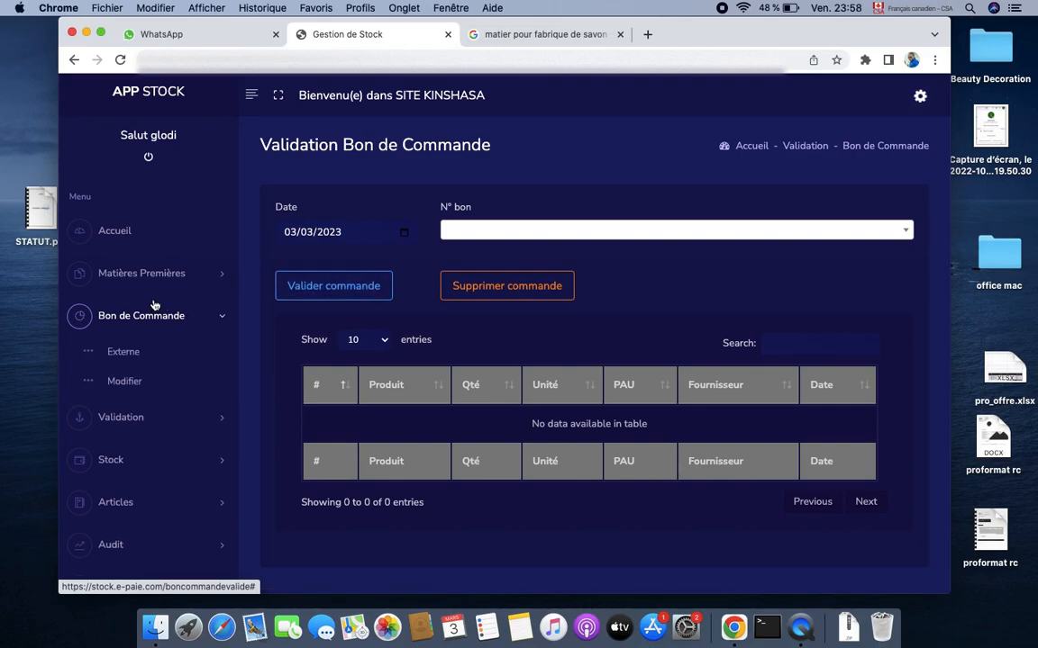
{"action": "left_click", "coordinate": [125, 382]}
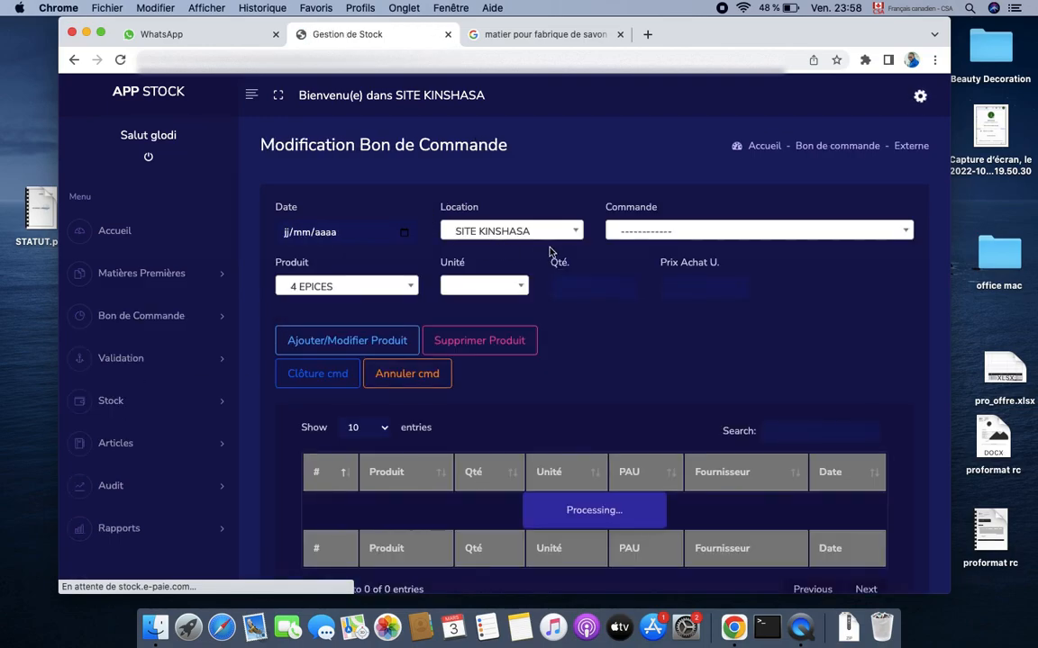
{"action": "left_click", "coordinate": [648, 234]}
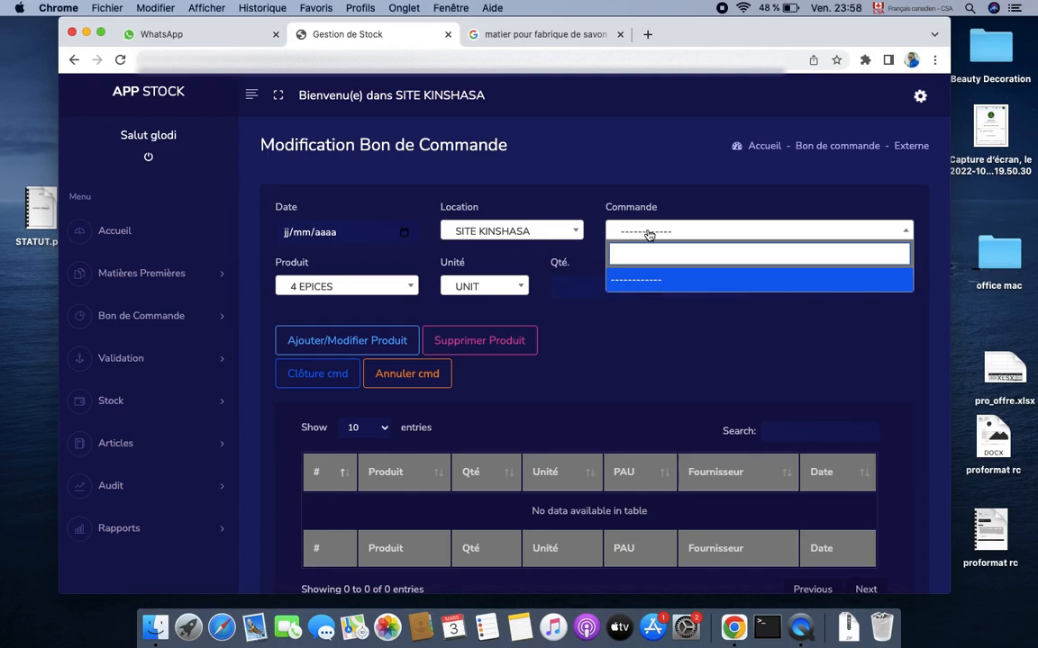
{"action": "type", "text": "c"}
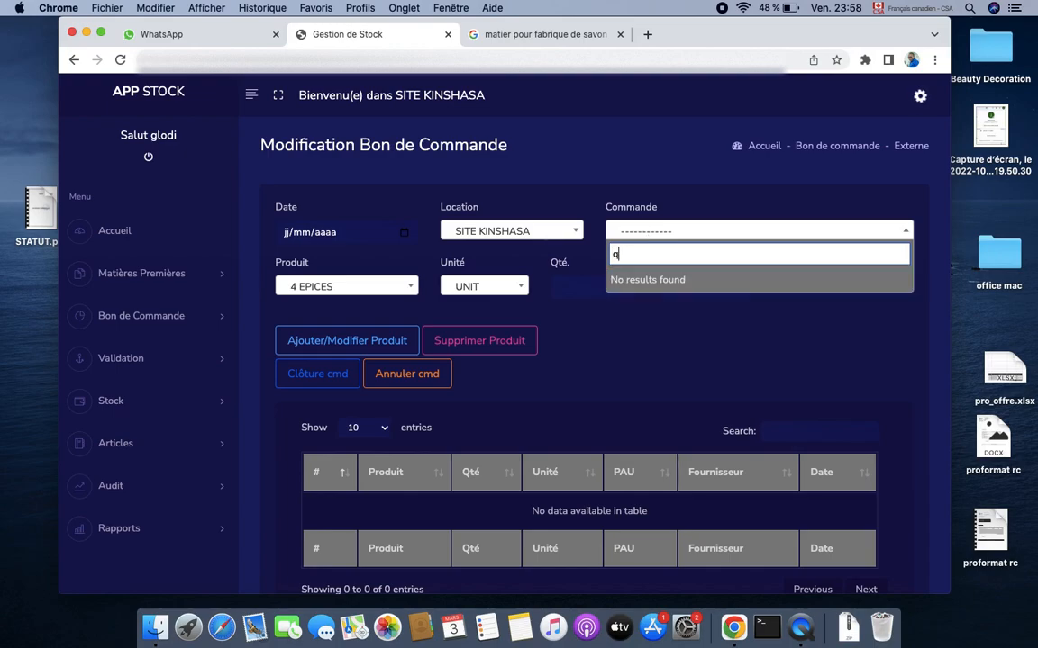
{"action": "key", "text": "BackSpace"}
{"action": "type", "text": "aa"}
{"action": "key", "text": "BackSpace"}
{"action": "key", "text": "BackSpace"}
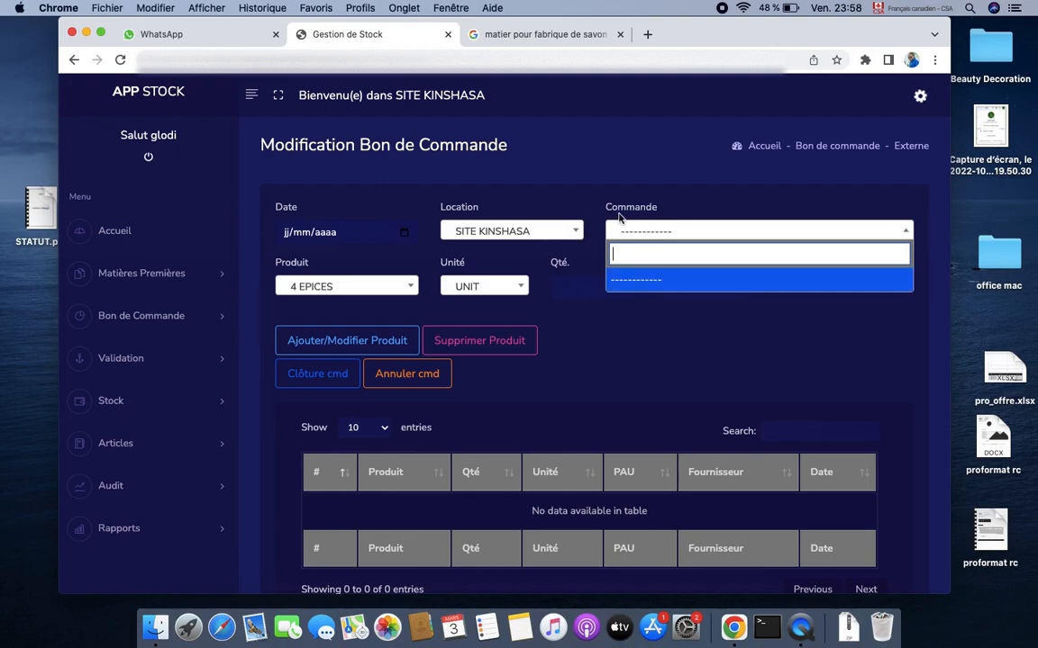
Set the date to 03/03/2023 and search the Commande list again, finding no orders
{"action": "left_click", "coordinate": [403, 234]}
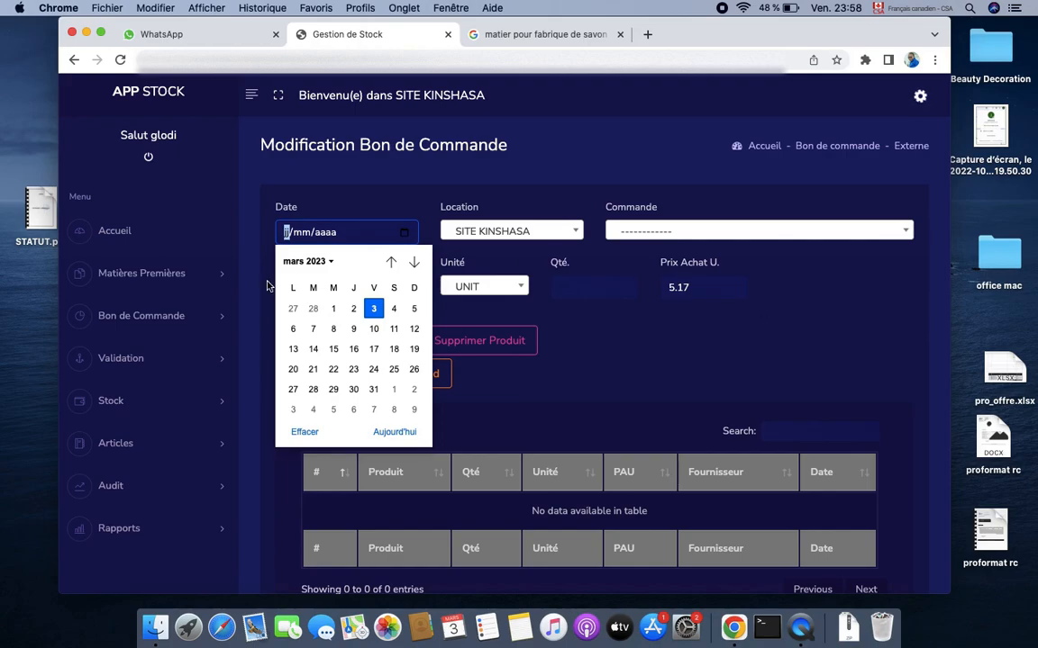
{"action": "left_click", "coordinate": [373, 308]}
{"action": "left_click", "coordinate": [678, 231]}
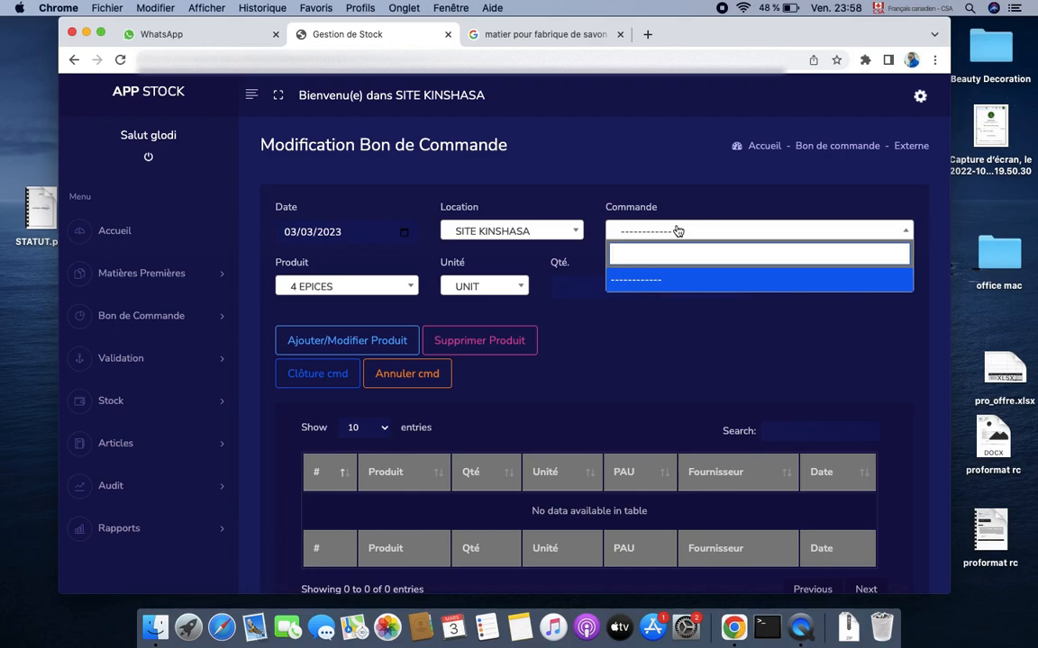
{"action": "type", "text": "ac"}
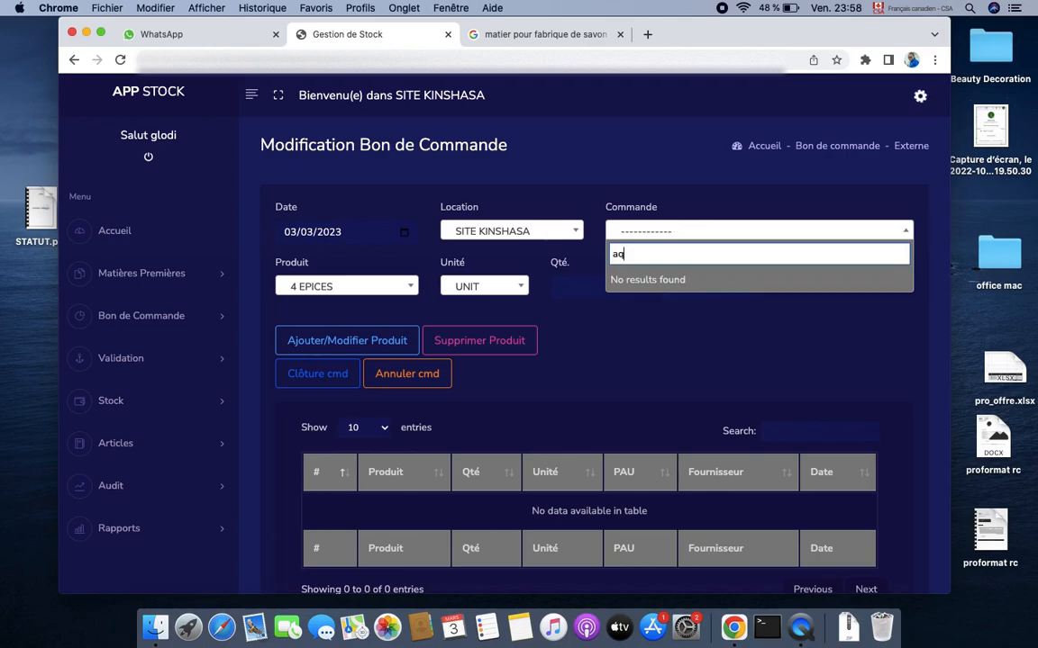
{"action": "key", "text": "BackSpace"}
{"action": "key", "text": "BackSpace"}
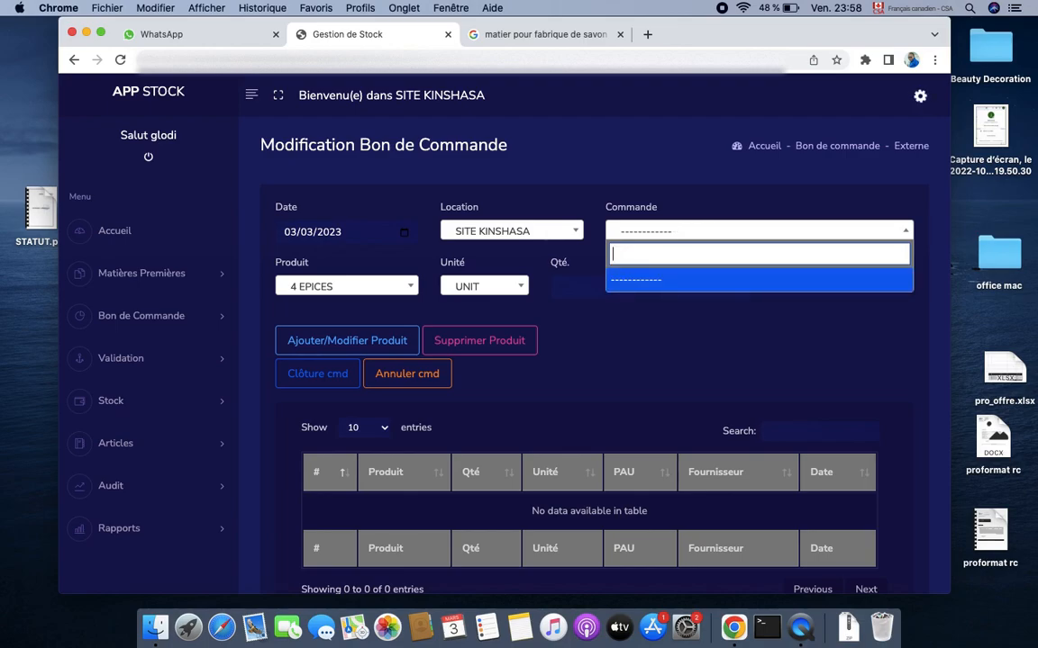
{"action": "type", "text": "a"}
{"action": "key", "text": "BackSpace"}
{"action": "type", "text": "a"}
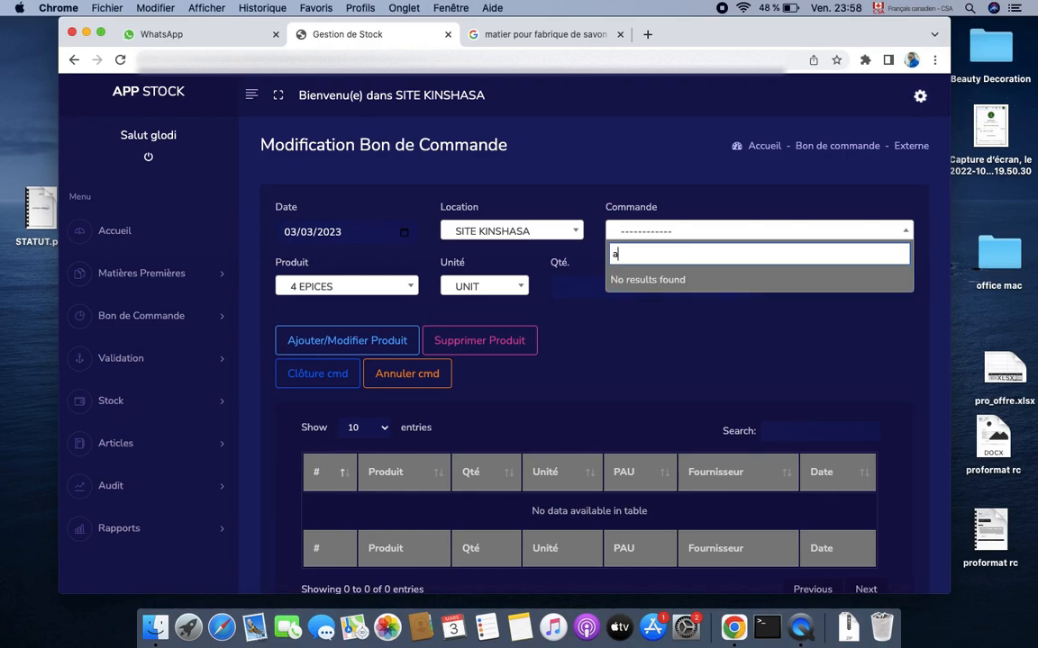
{"action": "key", "text": "BackSpace"}
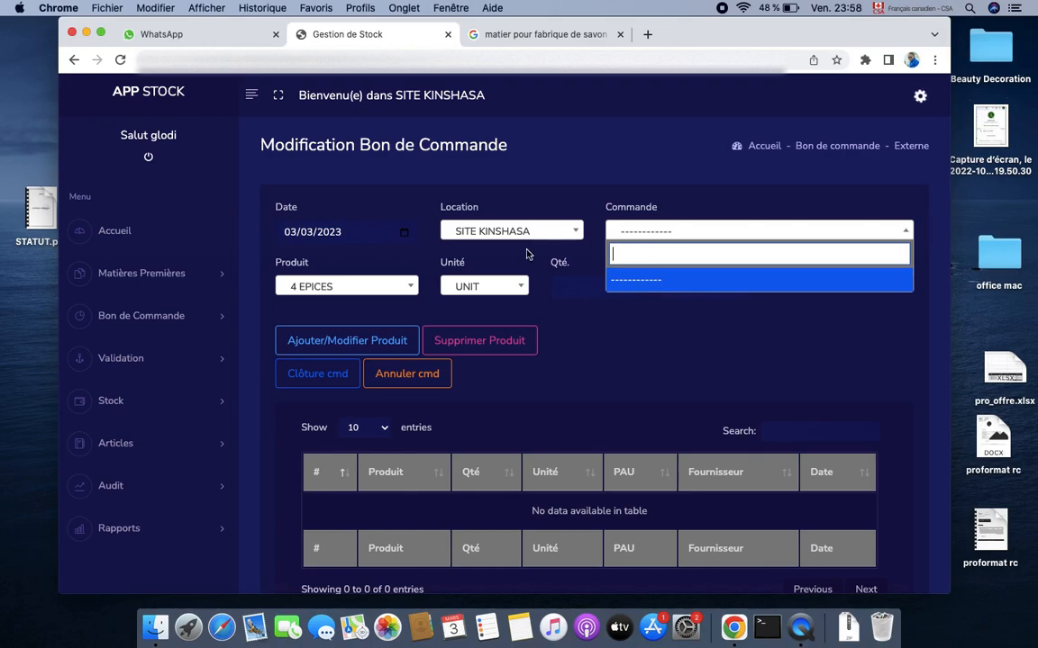
{"action": "left_click", "coordinate": [635, 206]}
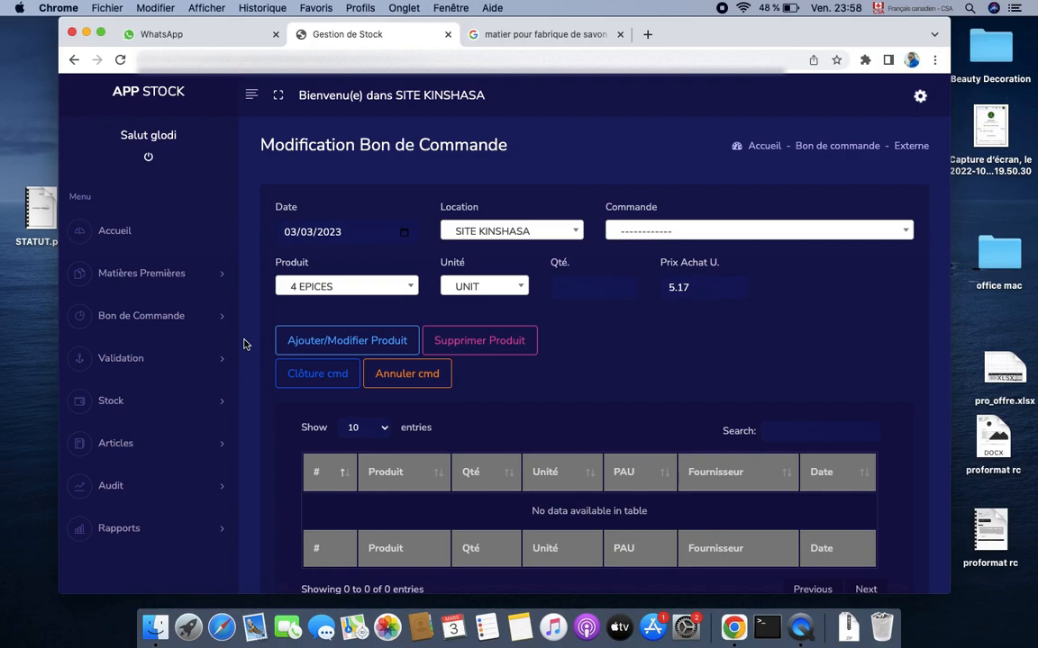
Go to Stock > Entrée Stock to load the entry page for order AQ12
{"action": "left_click", "coordinate": [178, 372]}
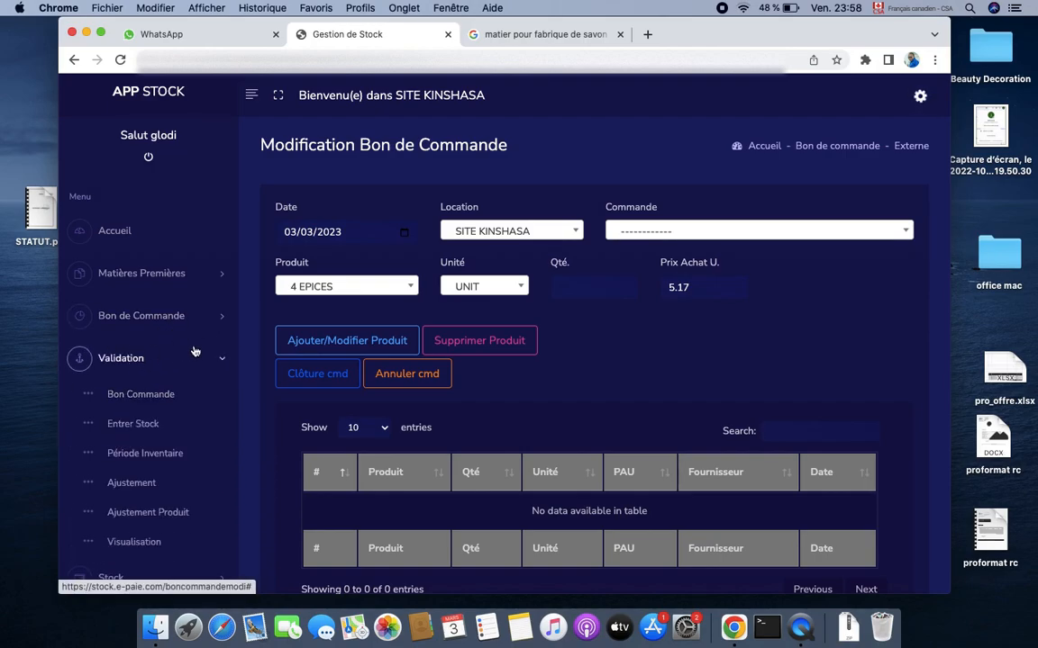
{"action": "scroll", "coordinate": [183, 346], "scroll_direction": "down", "scroll_amount": 3}
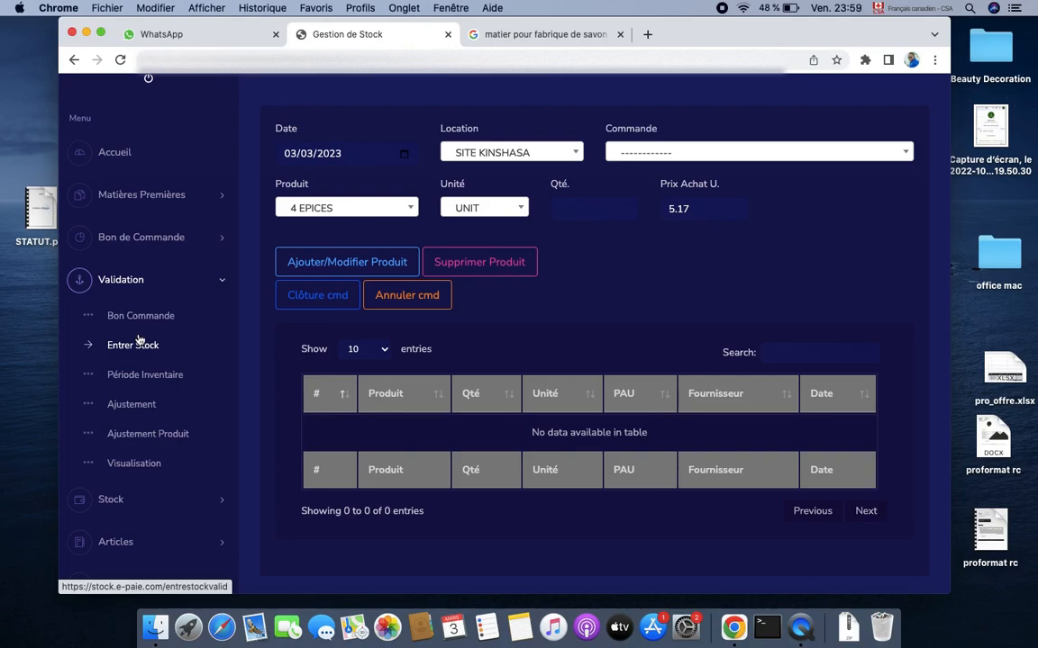
{"action": "scroll", "coordinate": [140, 339], "scroll_direction": "down", "scroll_amount": 2}
{"action": "scroll", "coordinate": [141, 339], "scroll_direction": "up", "scroll_amount": 3}
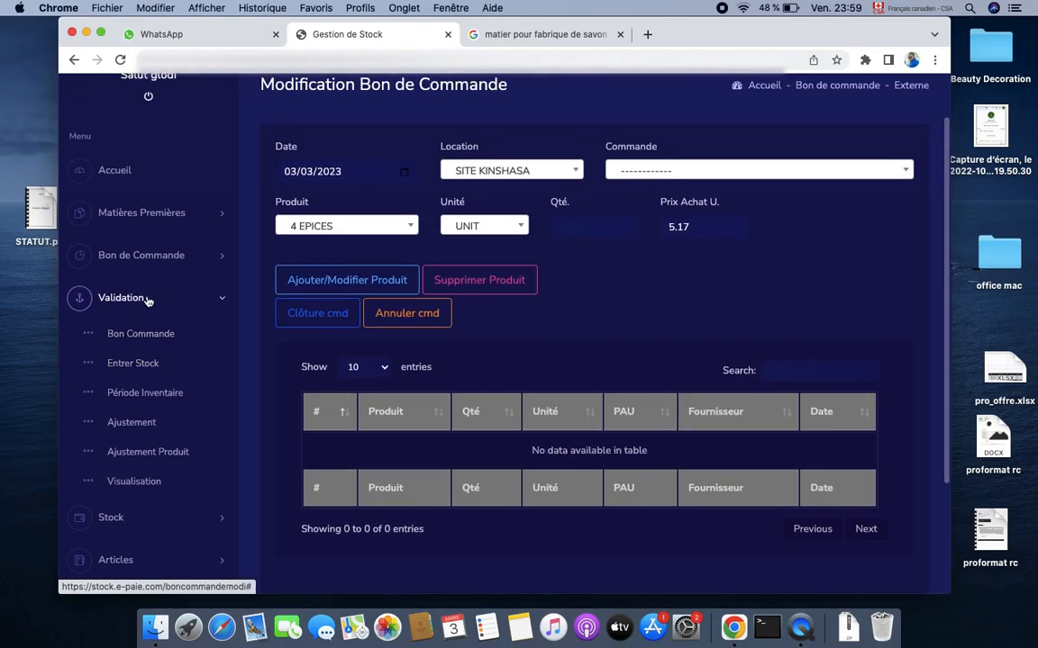
{"action": "left_click", "coordinate": [148, 306]}
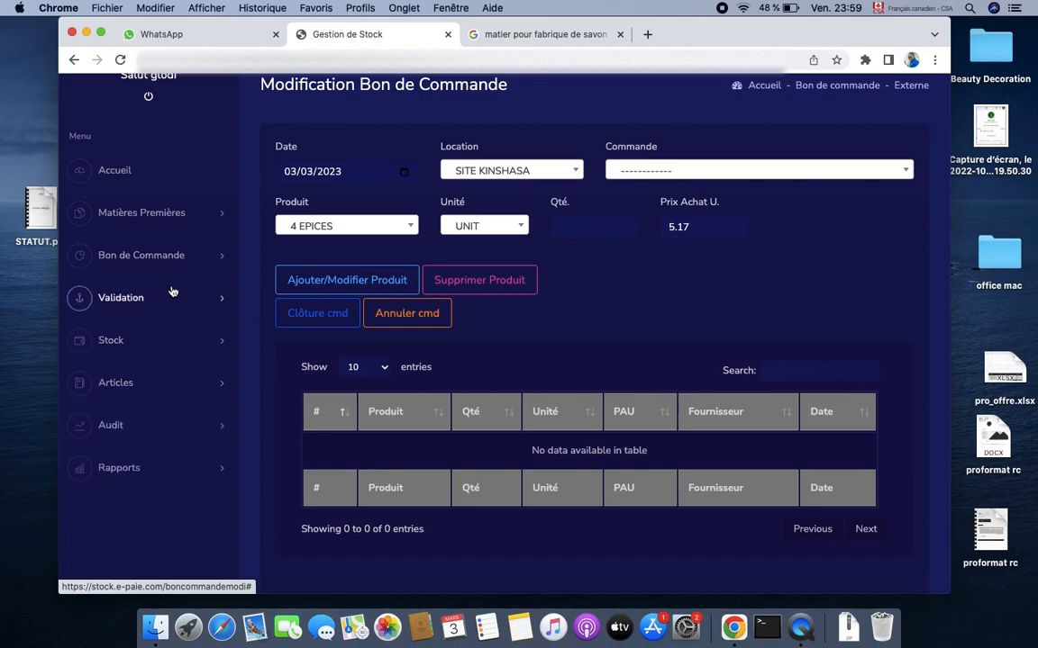
{"action": "left_click", "coordinate": [153, 342]}
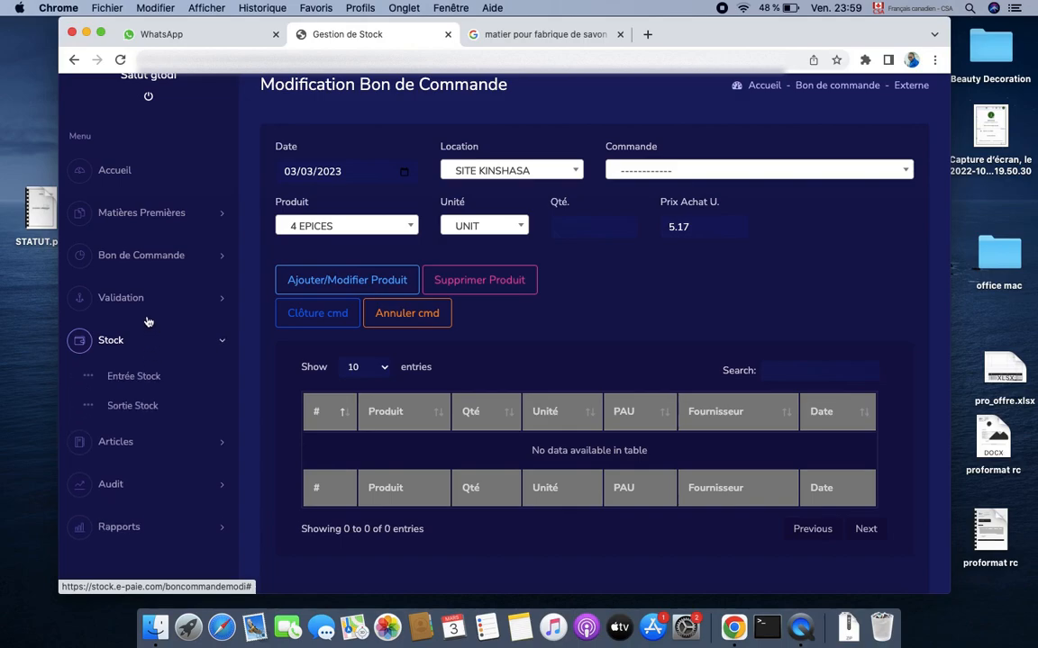
{"action": "left_click", "coordinate": [133, 379]}
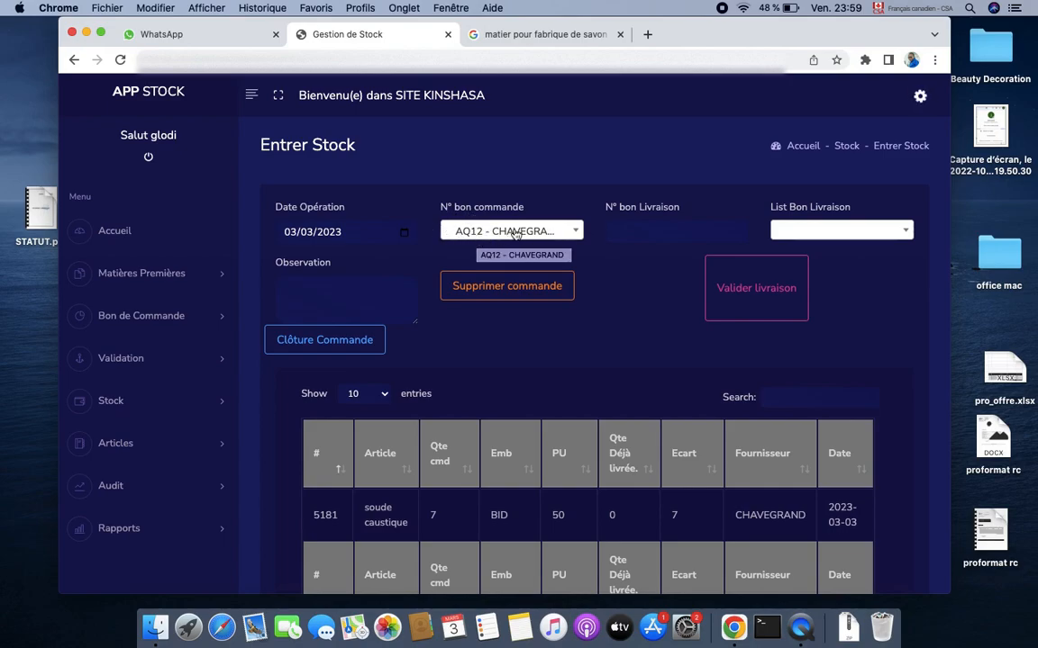
Enter delivery note number wb12 for order AQ12, cancelling the delivery validation
{"action": "left_click", "coordinate": [661, 231]}
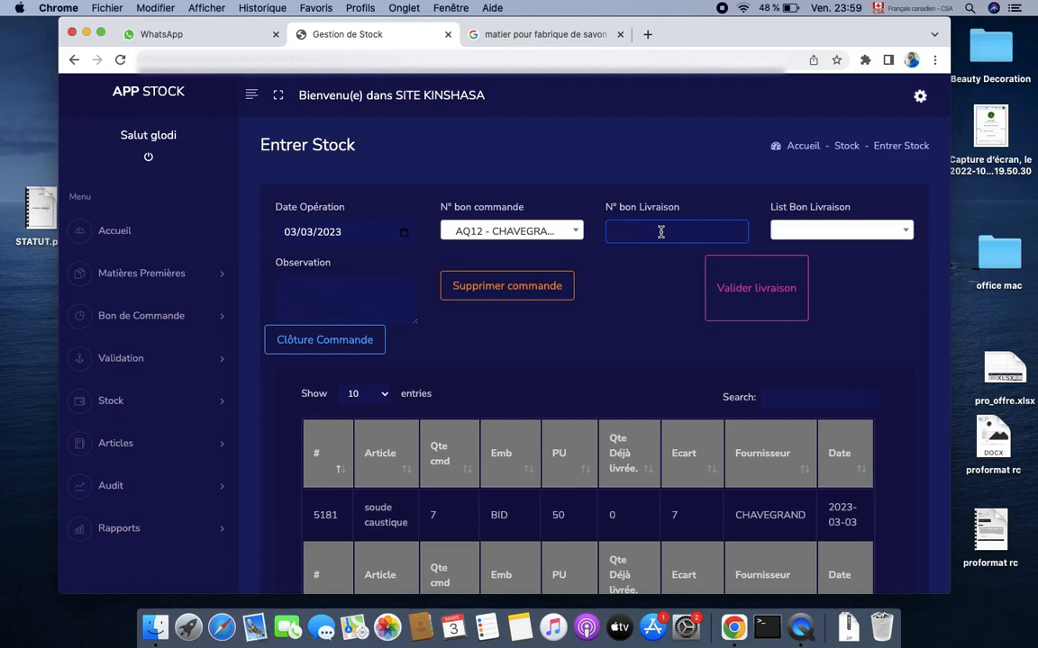
{"action": "type", "text": "w"}
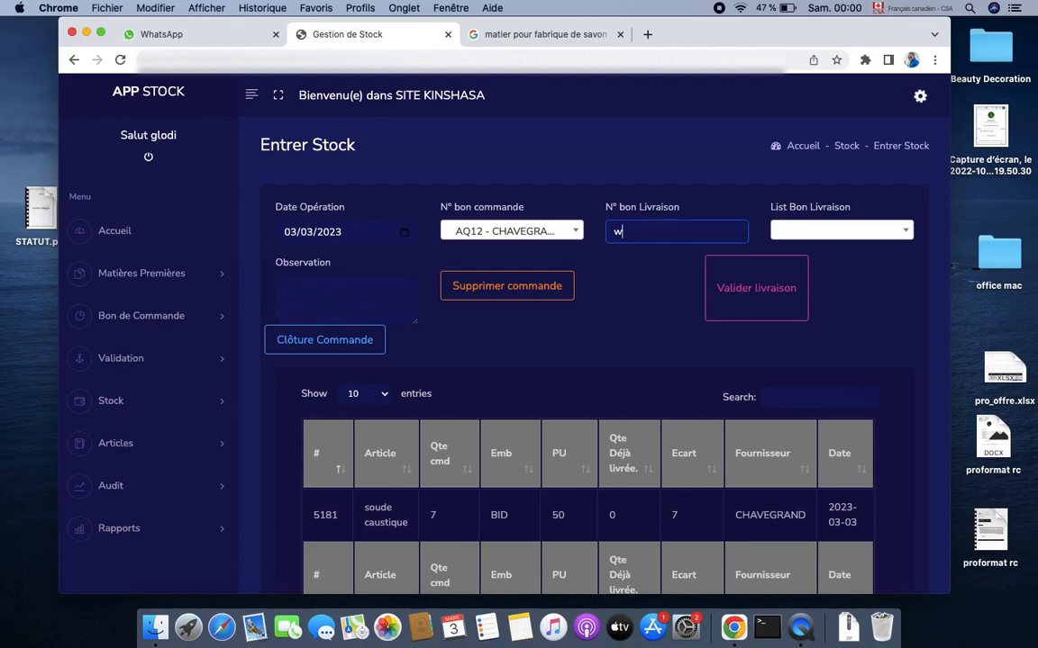
{"action": "type", "text": "b12"}
{"action": "left_click", "coordinate": [732, 307]}
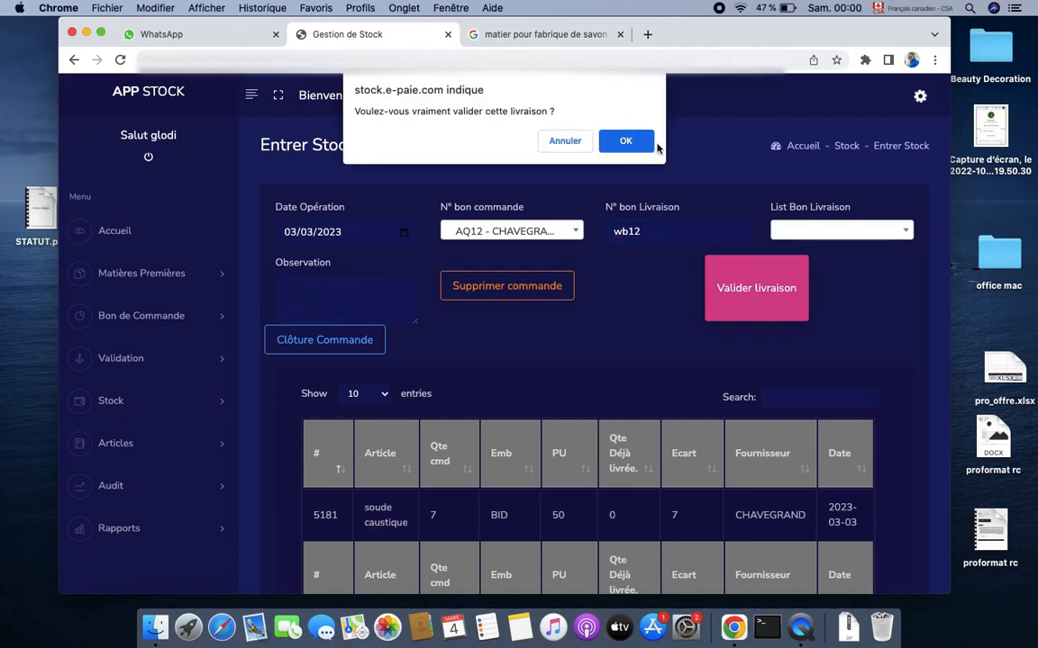
{"action": "left_click", "coordinate": [562, 145]}
{"action": "left_click", "coordinate": [568, 241]}
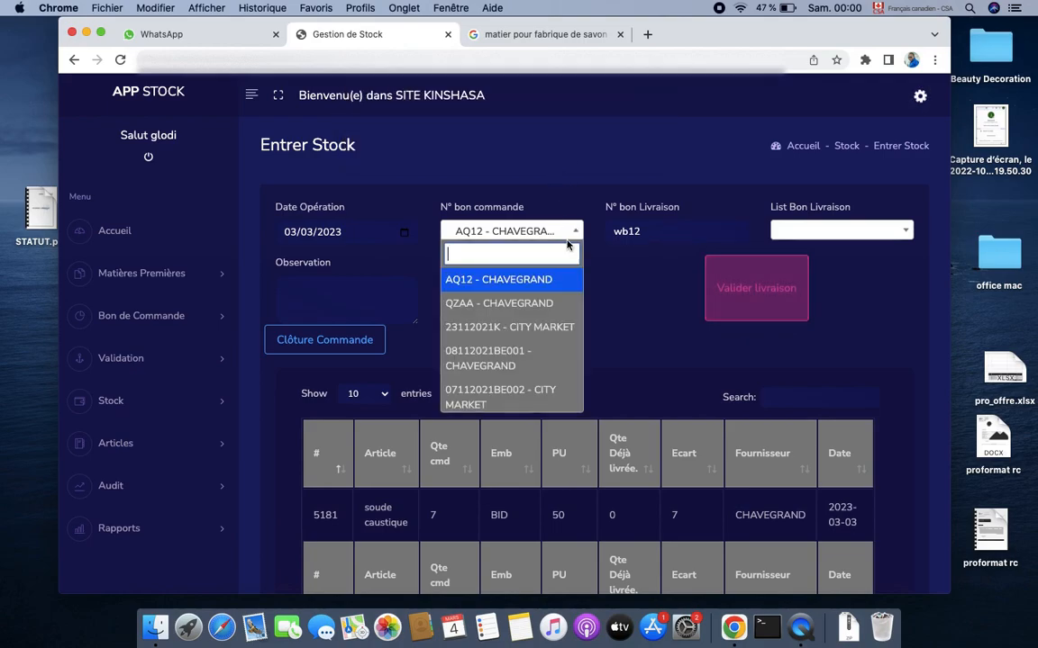
{"action": "left_click", "coordinate": [639, 292]}
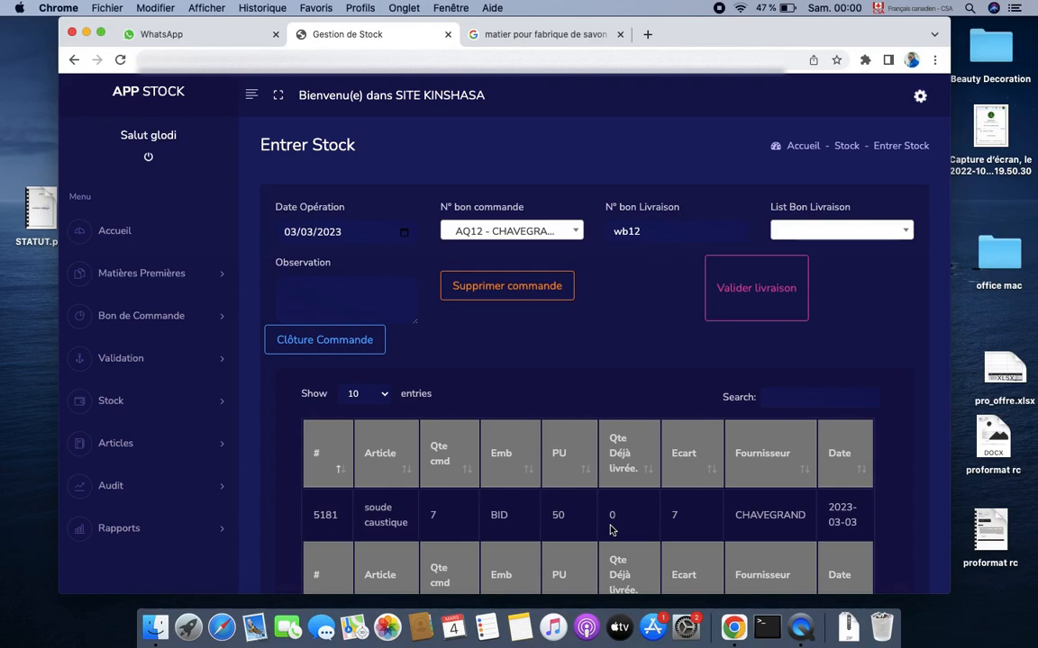
Set soude caustique to 5 ordered and 4 delivered on order AQ12, then validate delivery wb12
{"action": "left_click", "coordinate": [448, 514]}
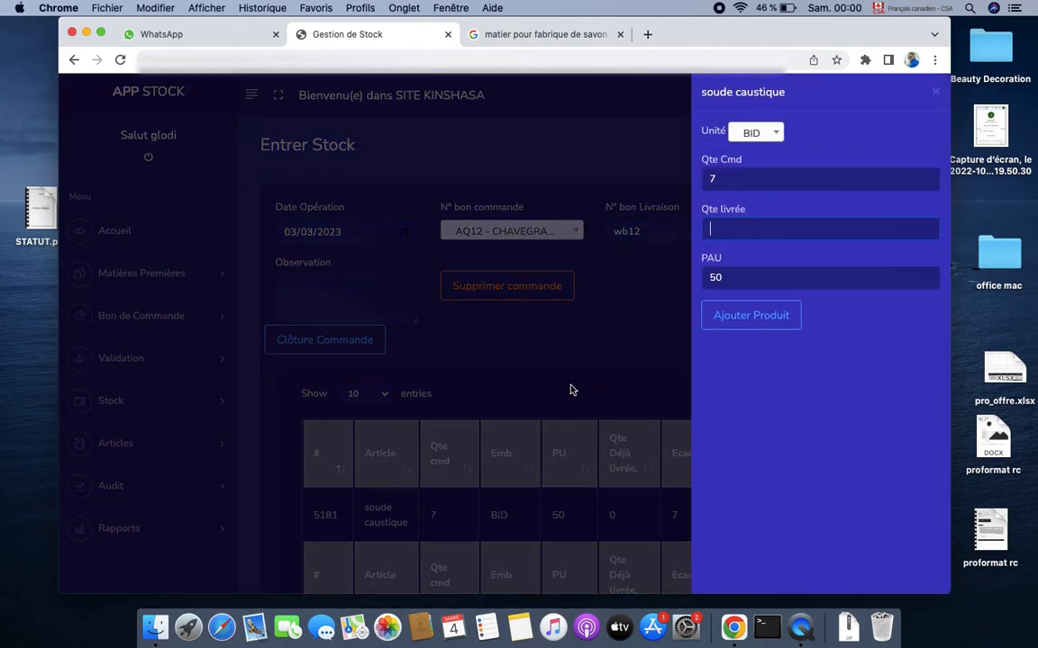
{"action": "left_click", "coordinate": [733, 176]}
{"action": "key", "text": "BackSpace"}
{"action": "left_click", "coordinate": [723, 231]}
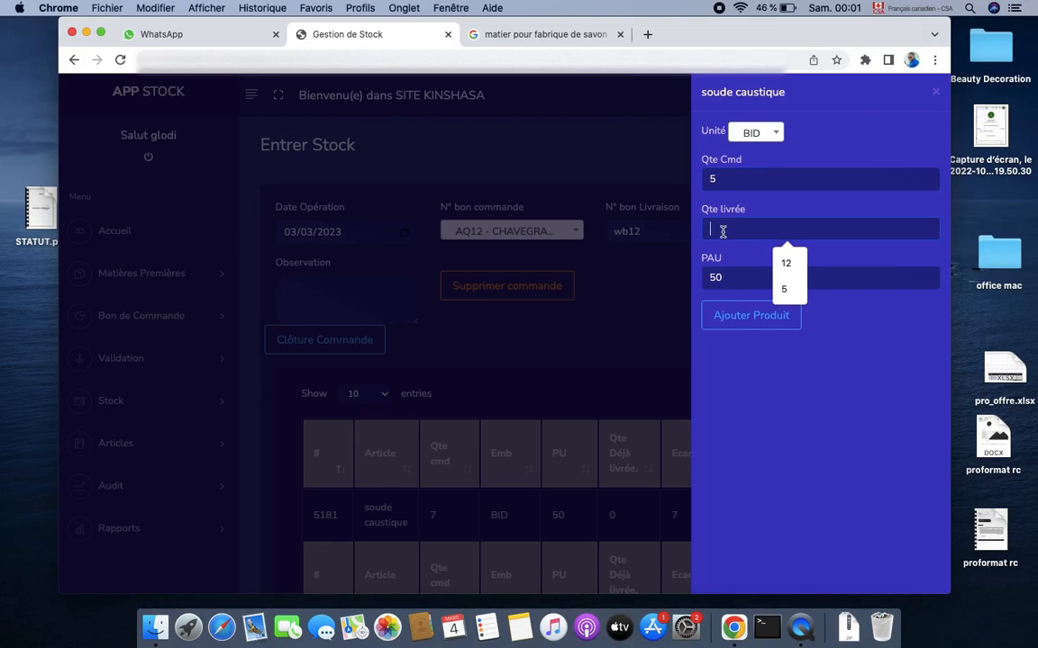
{"action": "type", "text": "4"}
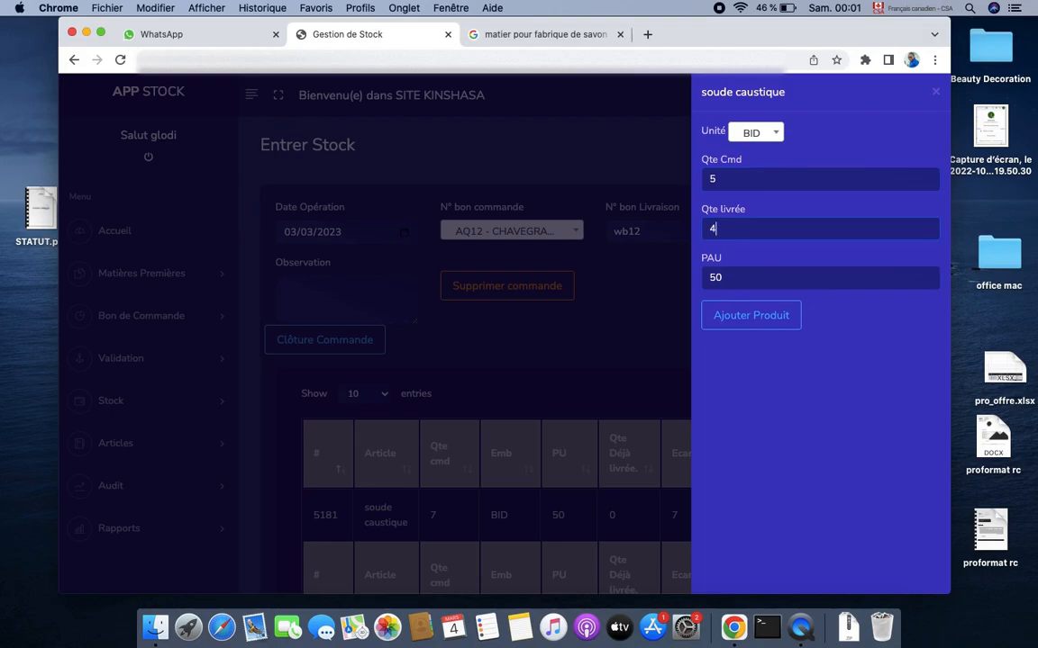
{"action": "left_click", "coordinate": [750, 316]}
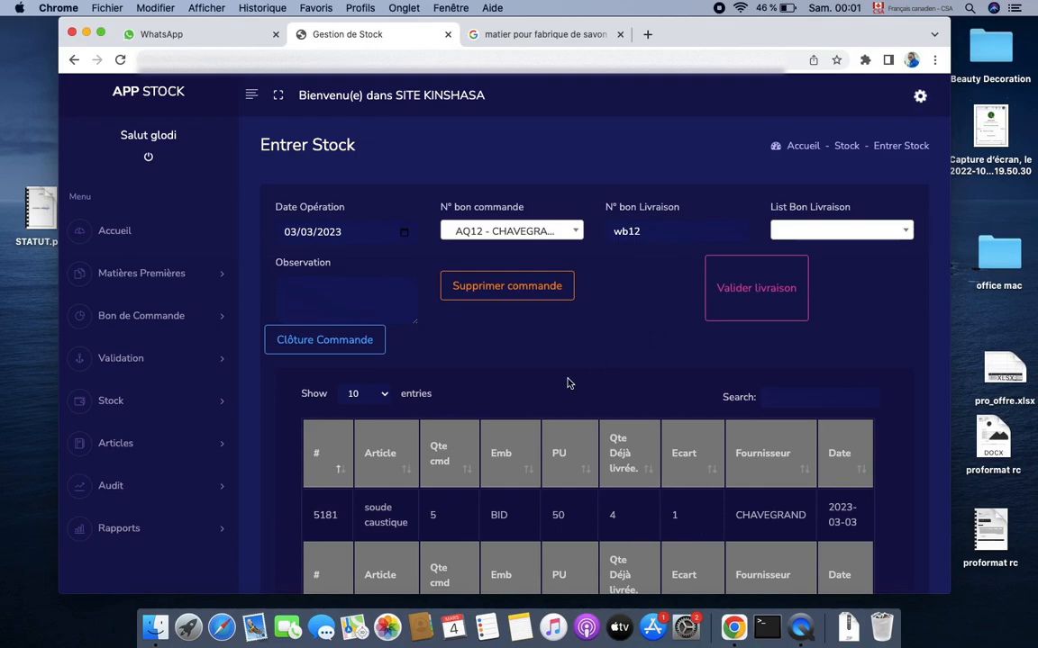
{"action": "left_click", "coordinate": [751, 290]}
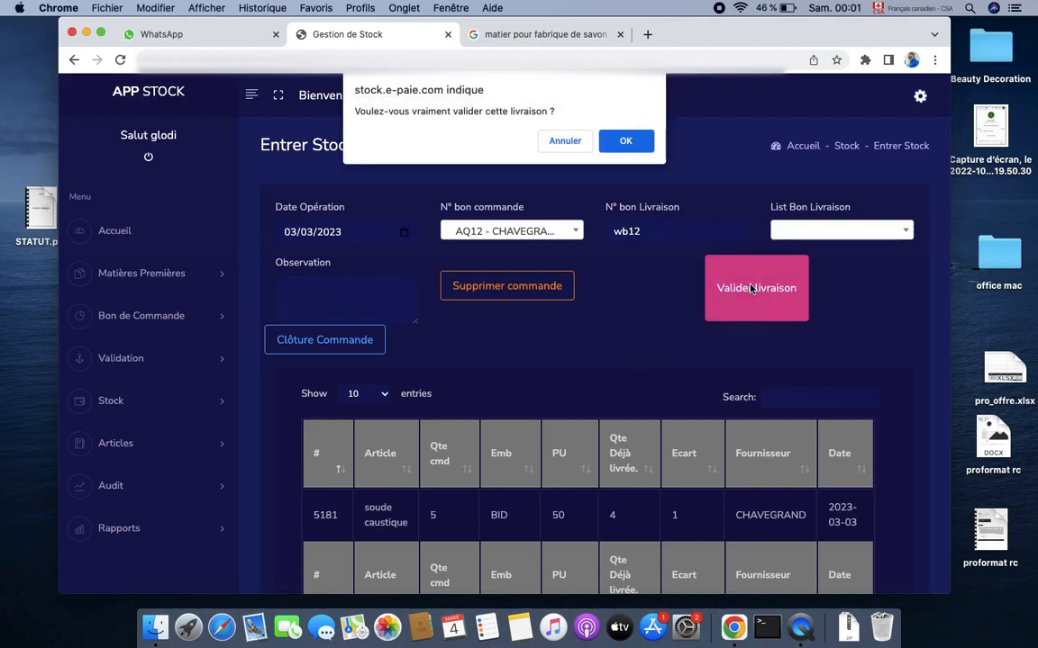
{"action": "left_click", "coordinate": [621, 145]}
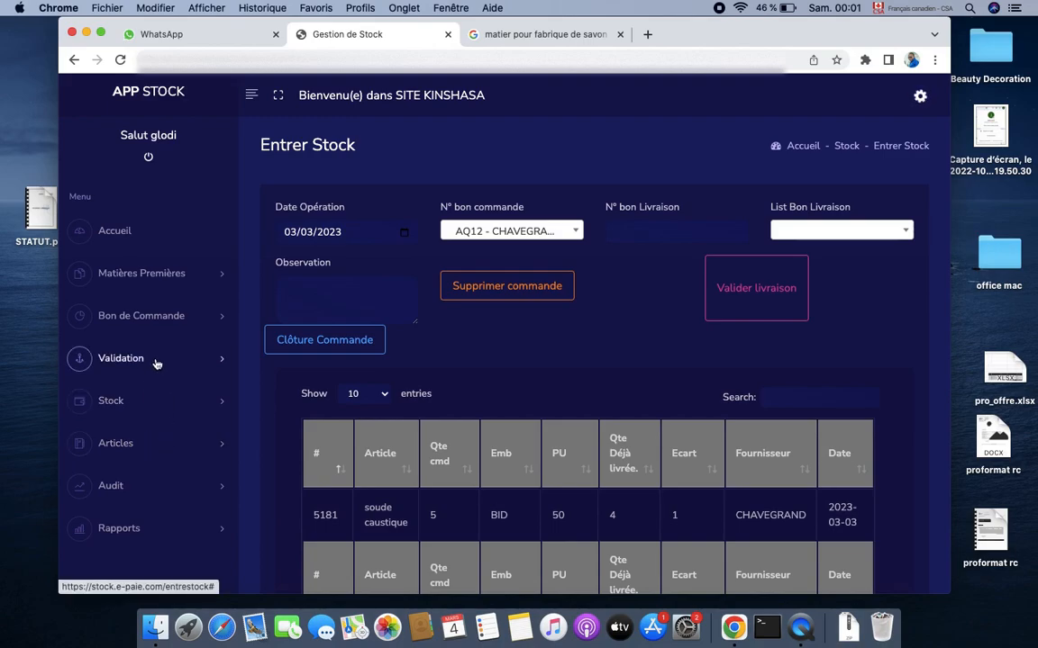
Open the Validation Entrer Stock page listing delivery AQ12/wb12 valued at 200
{"action": "left_click", "coordinate": [147, 400]}
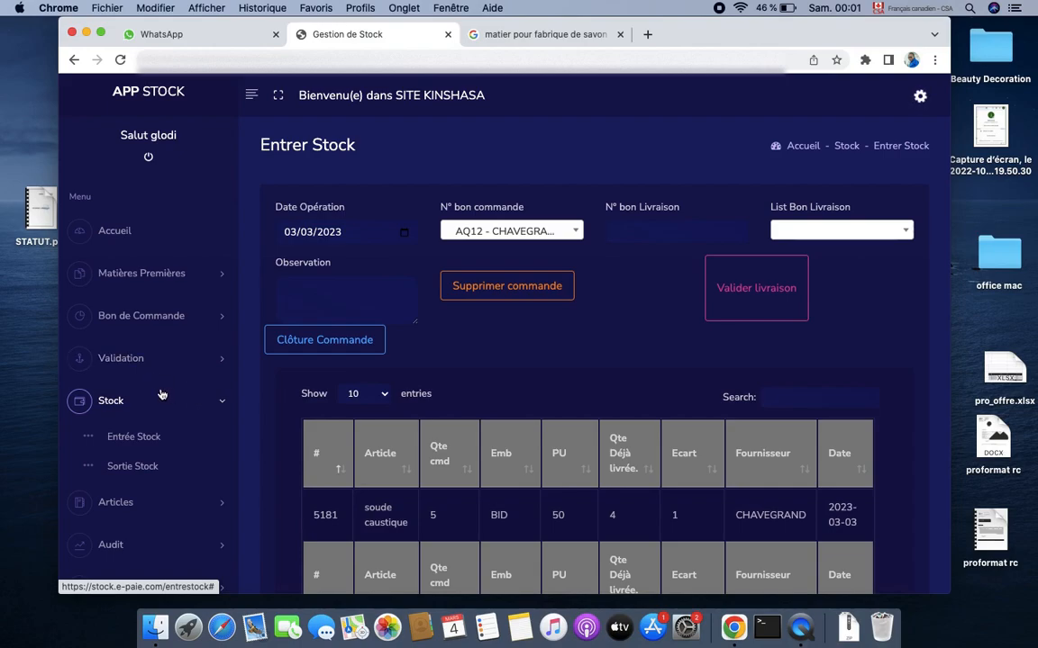
{"action": "left_click", "coordinate": [168, 366]}
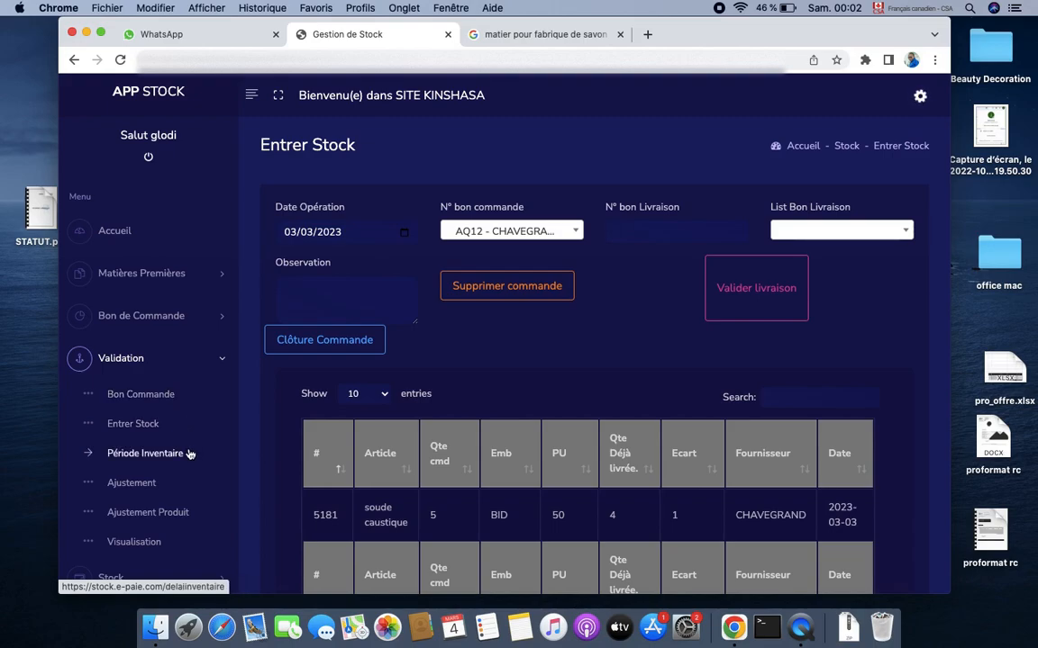
{"action": "left_click", "coordinate": [137, 438]}
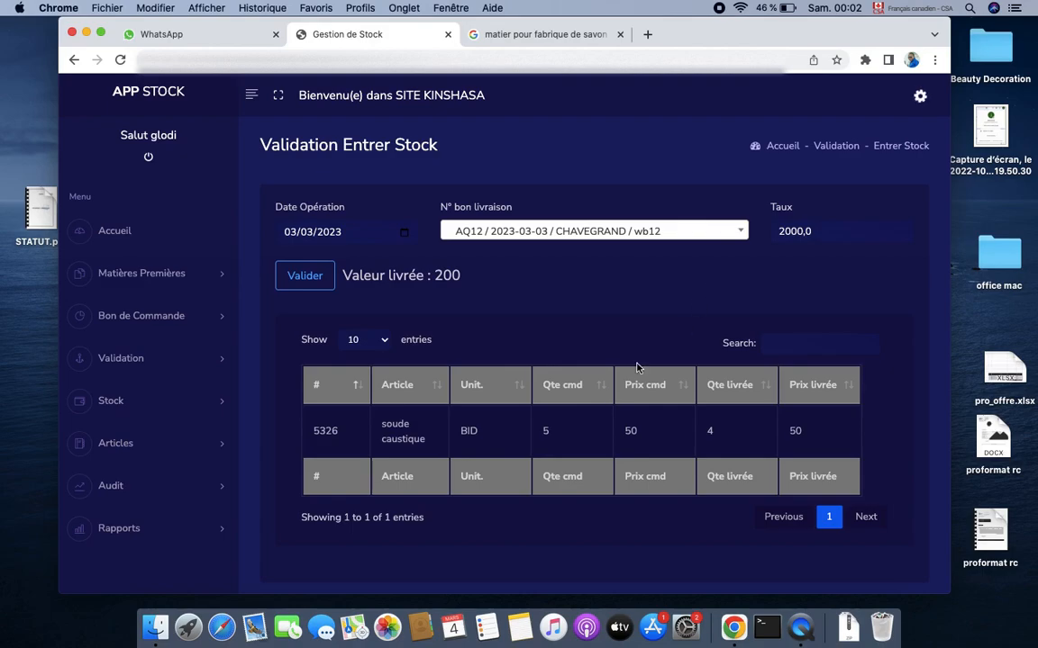
Review the 4 soude caustique line of delivery wb12 and approve it into stock
{"action": "left_click", "coordinate": [545, 433]}
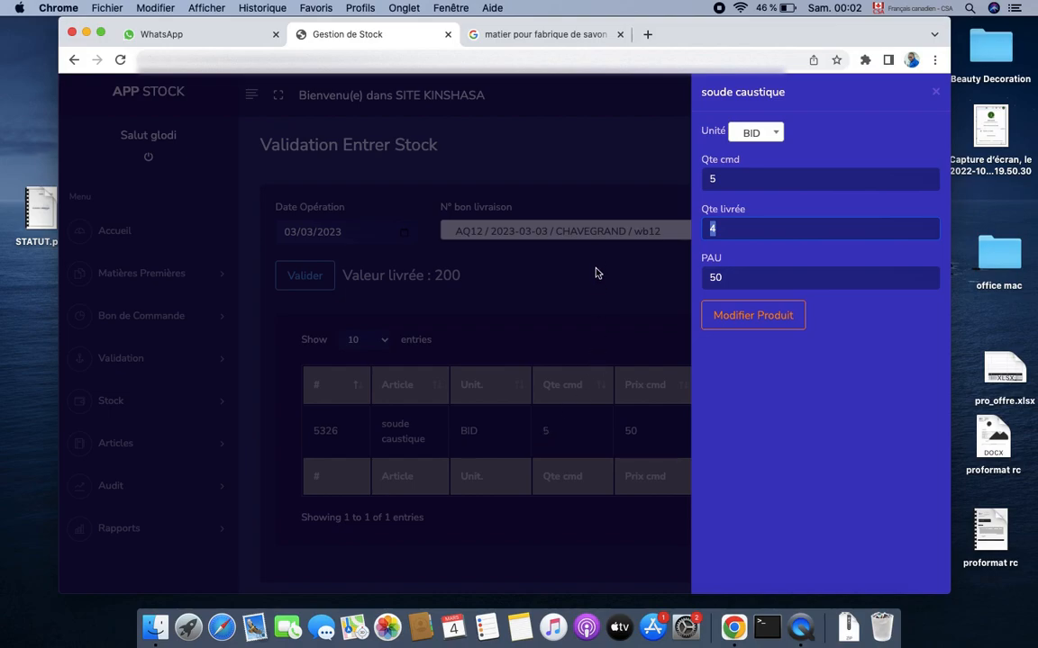
{"action": "left_click", "coordinate": [937, 96]}
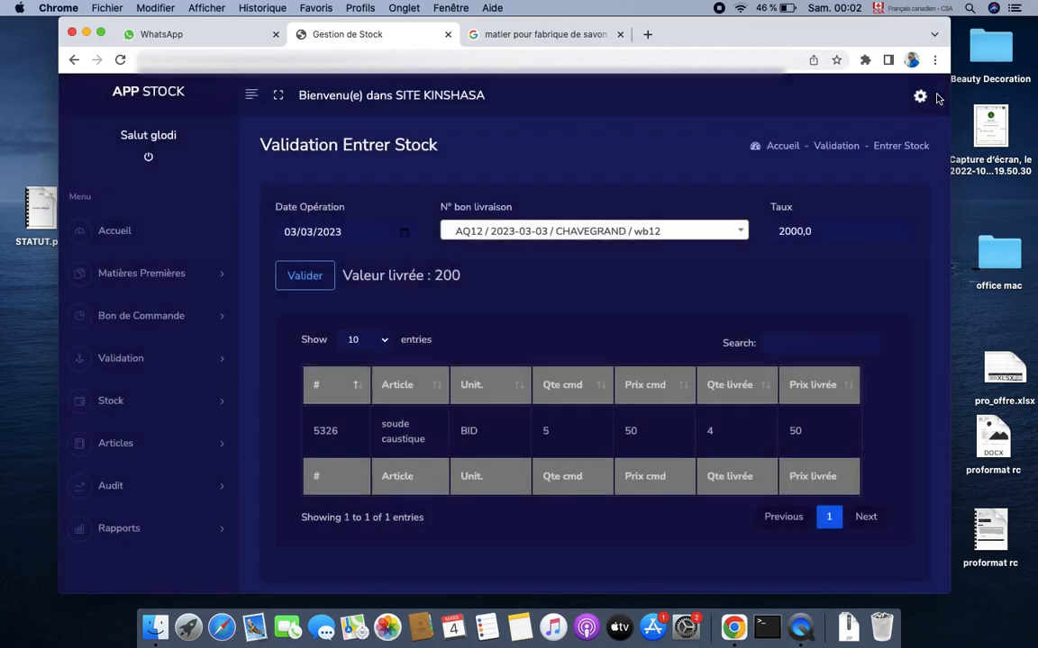
{"action": "left_click", "coordinate": [317, 281]}
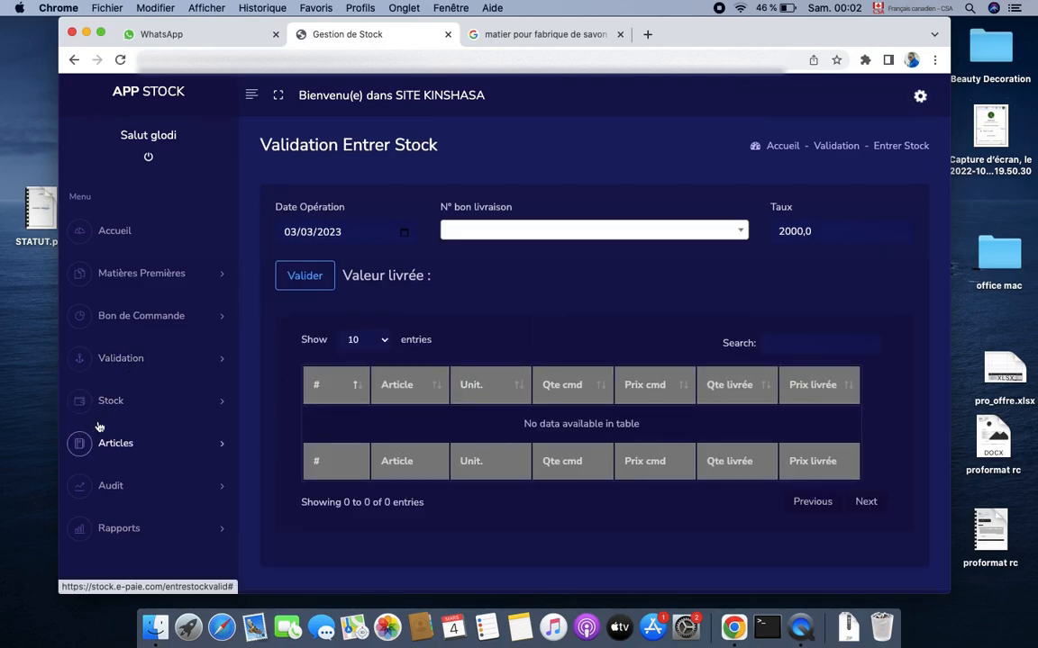
Collapse the Validation menu and expand Stock to show Entrée Stock and Sortie Stock
{"action": "left_click", "coordinate": [194, 366]}
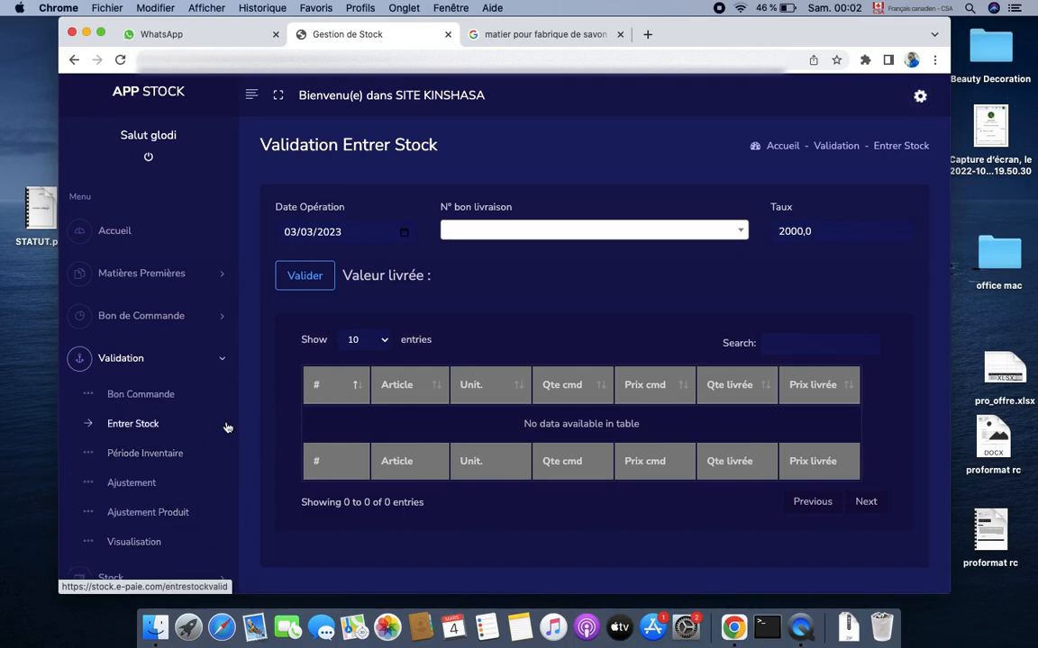
{"action": "scroll", "coordinate": [227, 426], "scroll_direction": "down", "scroll_amount": 3}
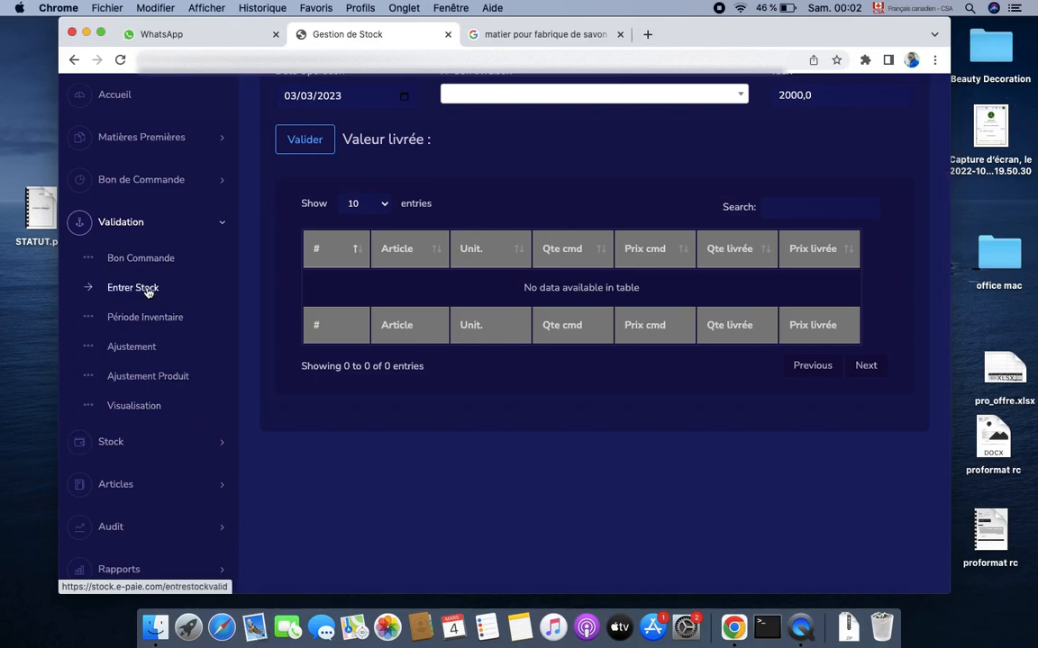
{"action": "left_click", "coordinate": [133, 226]}
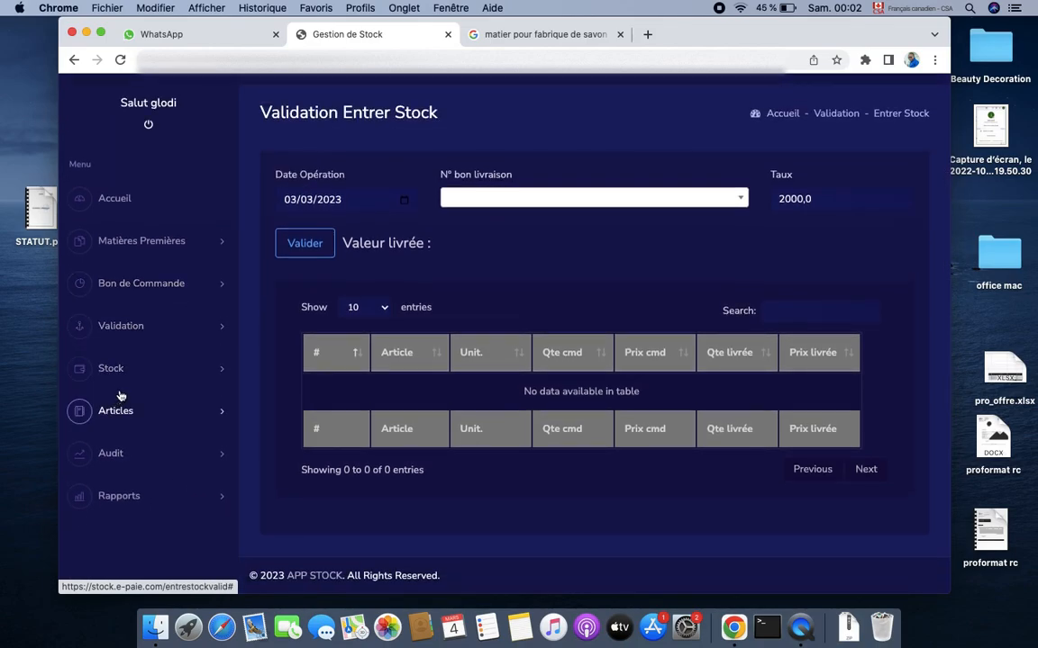
{"action": "left_click", "coordinate": [134, 371]}
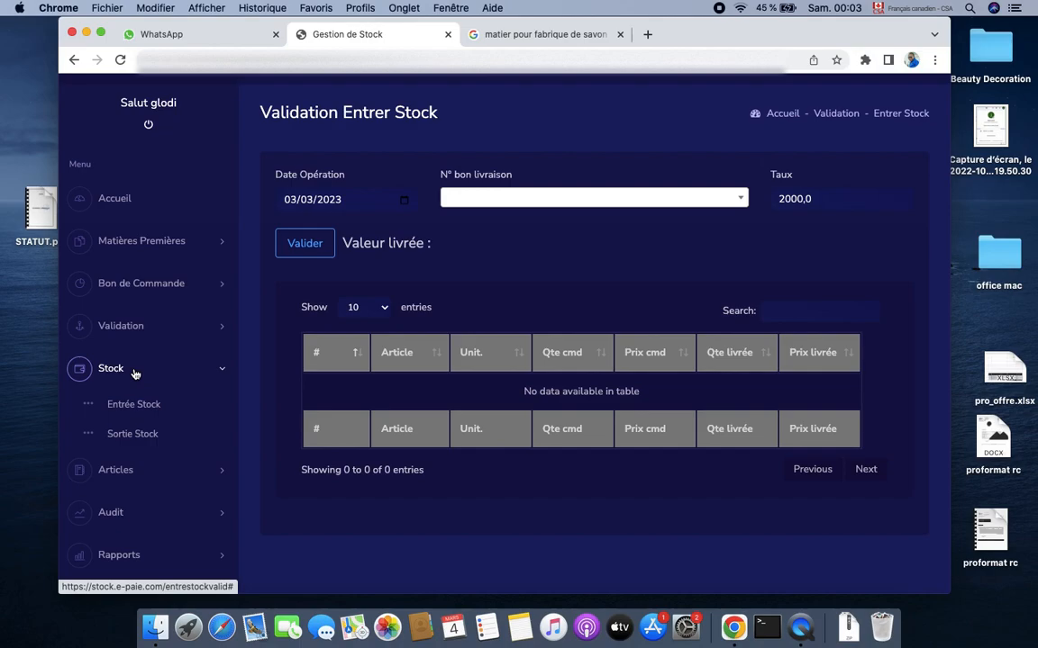
Record a Sortie stock of 1 soude caustique to client CAFETERIAT
{"action": "left_click", "coordinate": [137, 434]}
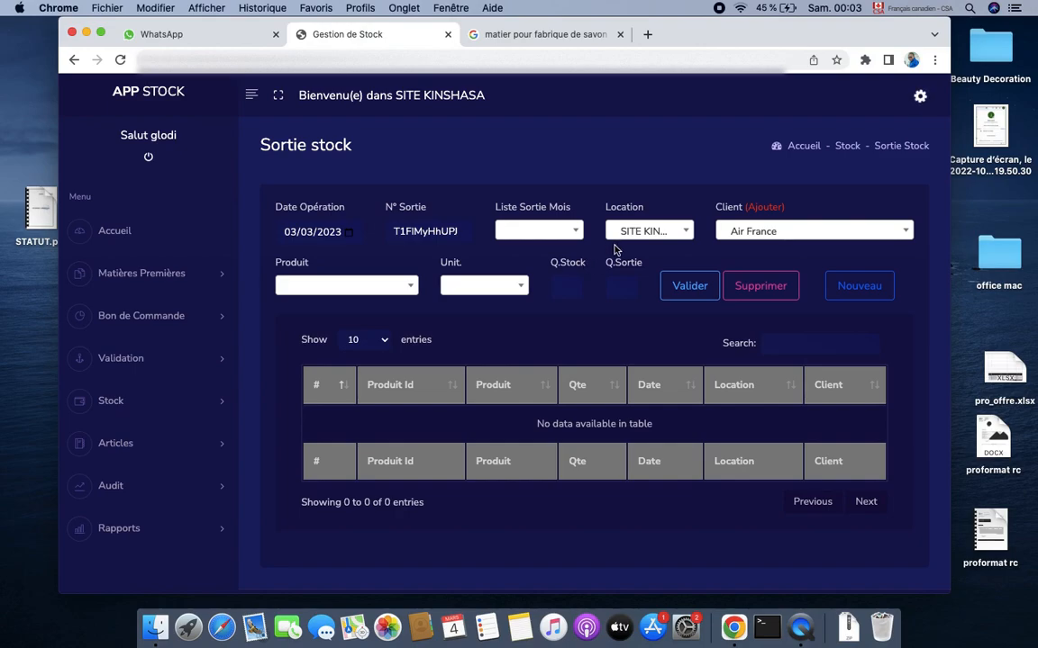
{"action": "left_click", "coordinate": [397, 284]}
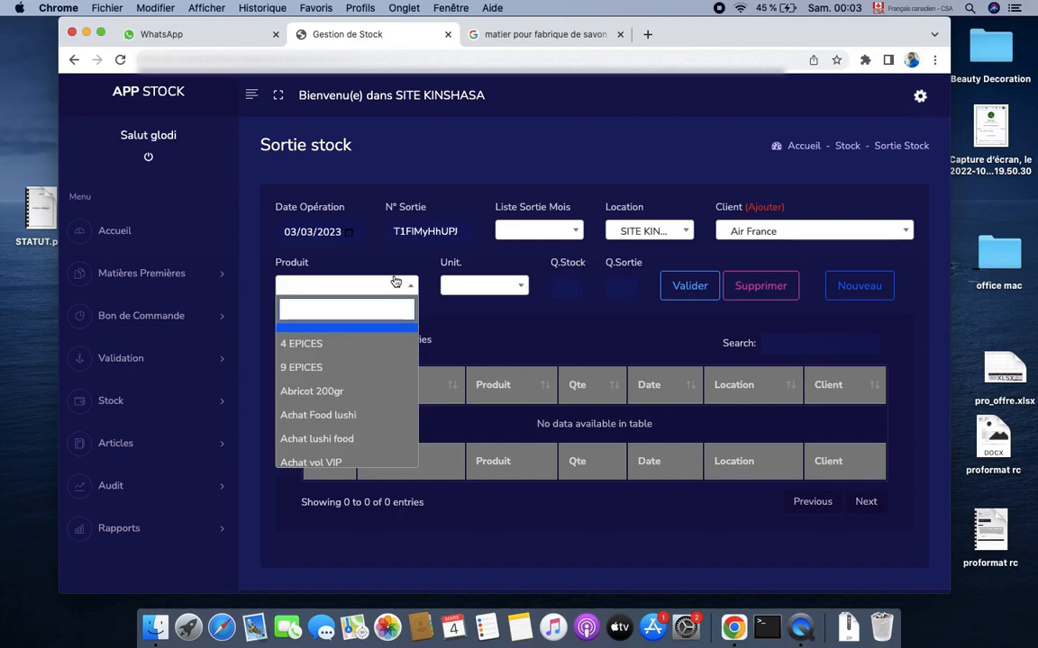
{"action": "type", "text": "s"}
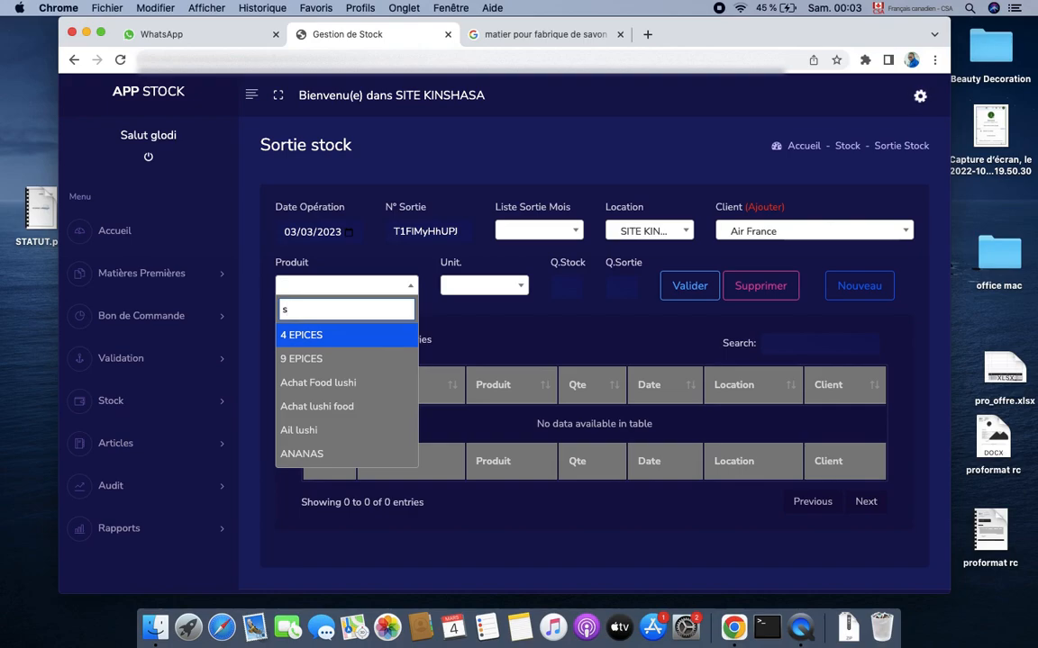
{"action": "type", "text": "ou"}
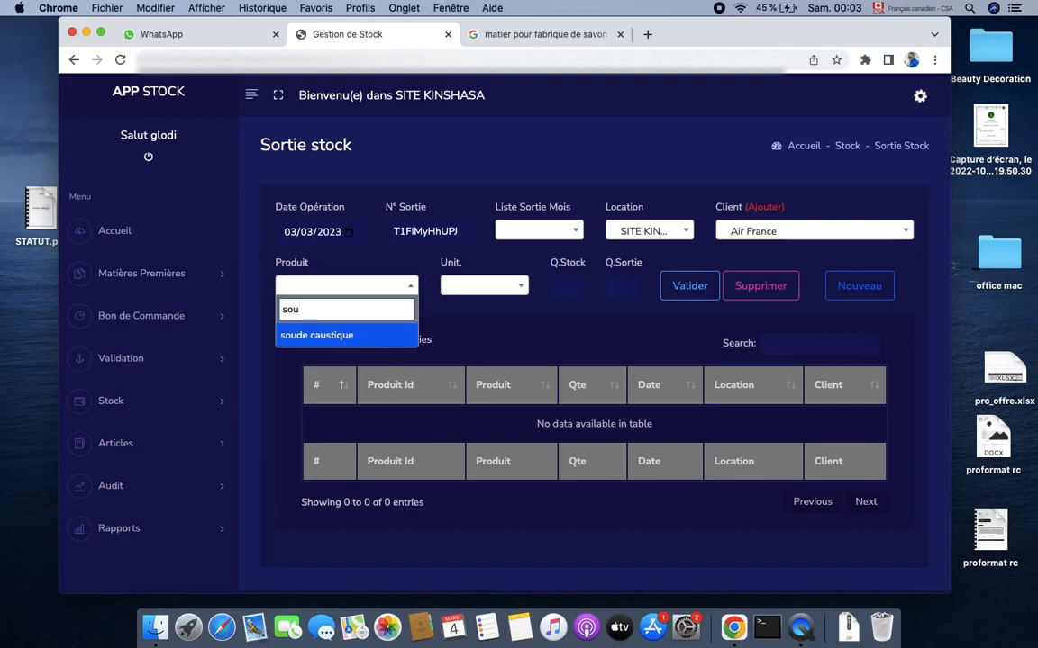
{"action": "left_click", "coordinate": [329, 334]}
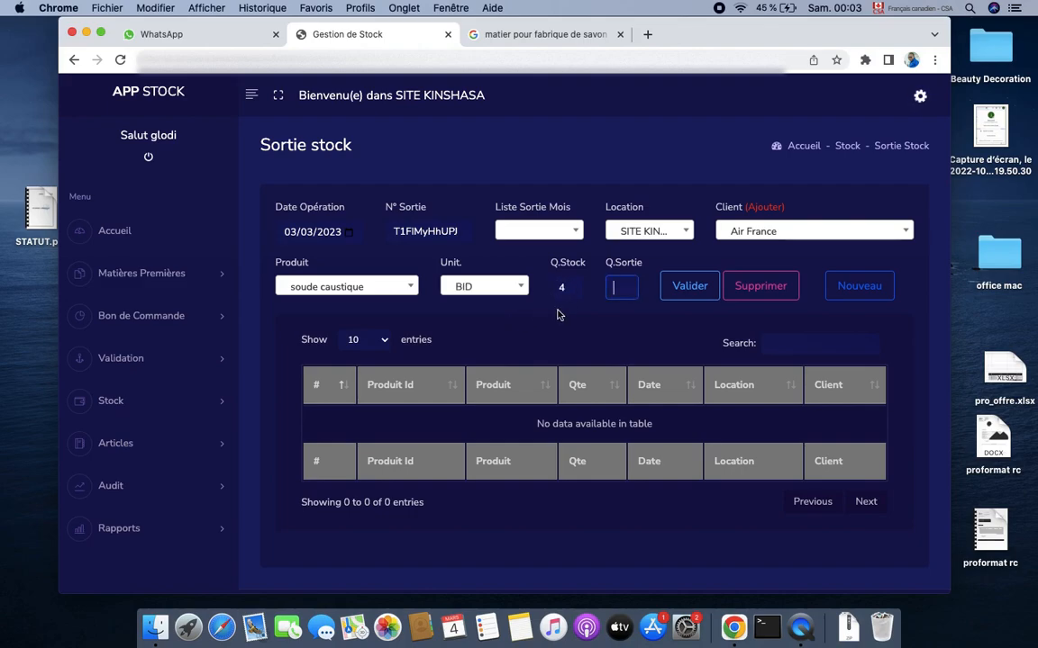
{"action": "left_click", "coordinate": [746, 232]}
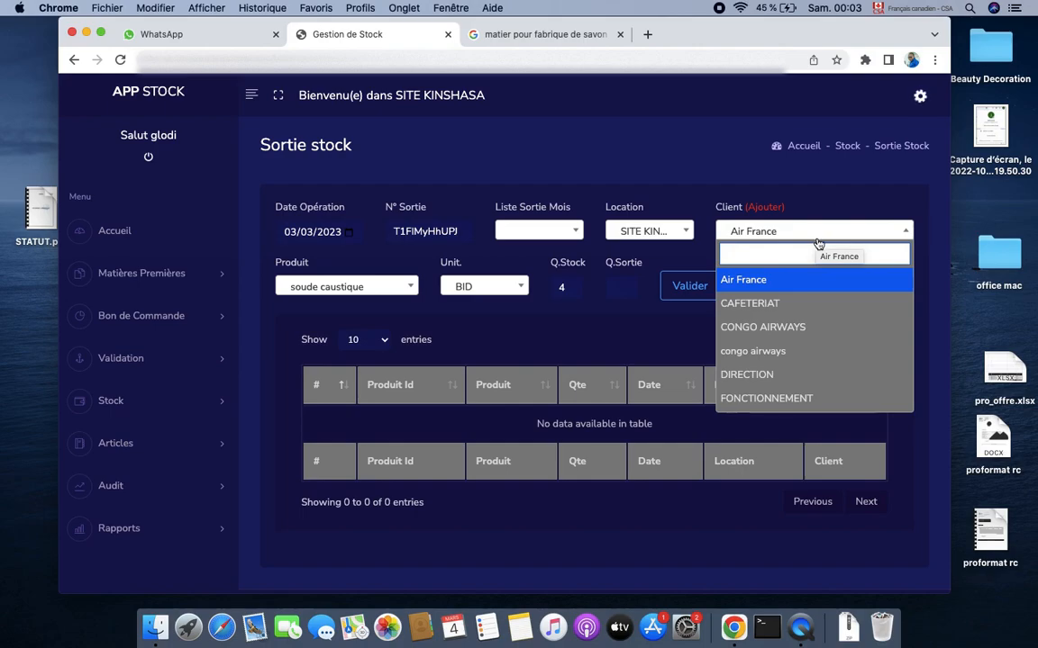
{"action": "left_click", "coordinate": [766, 305]}
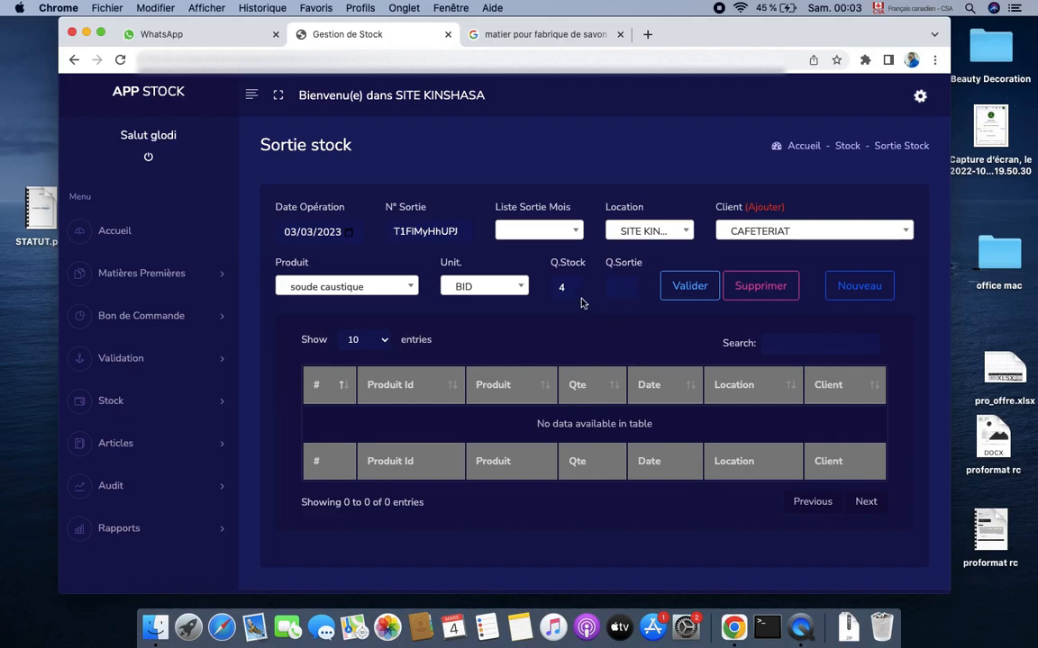
{"action": "left_click", "coordinate": [614, 286]}
{"action": "type", "text": "1"}
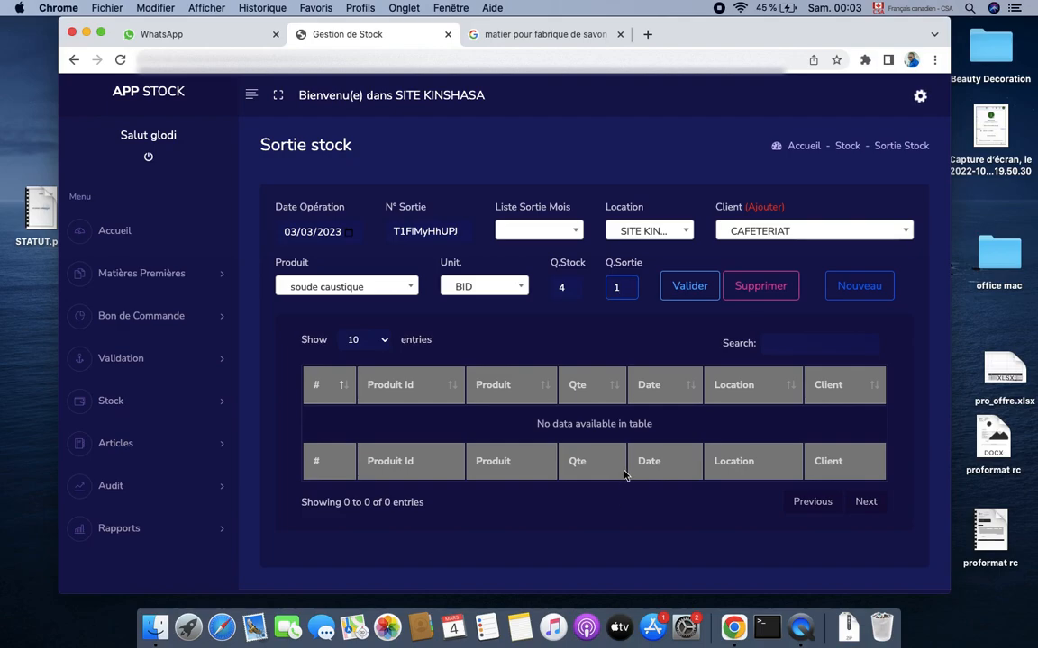
{"action": "left_click", "coordinate": [695, 289]}
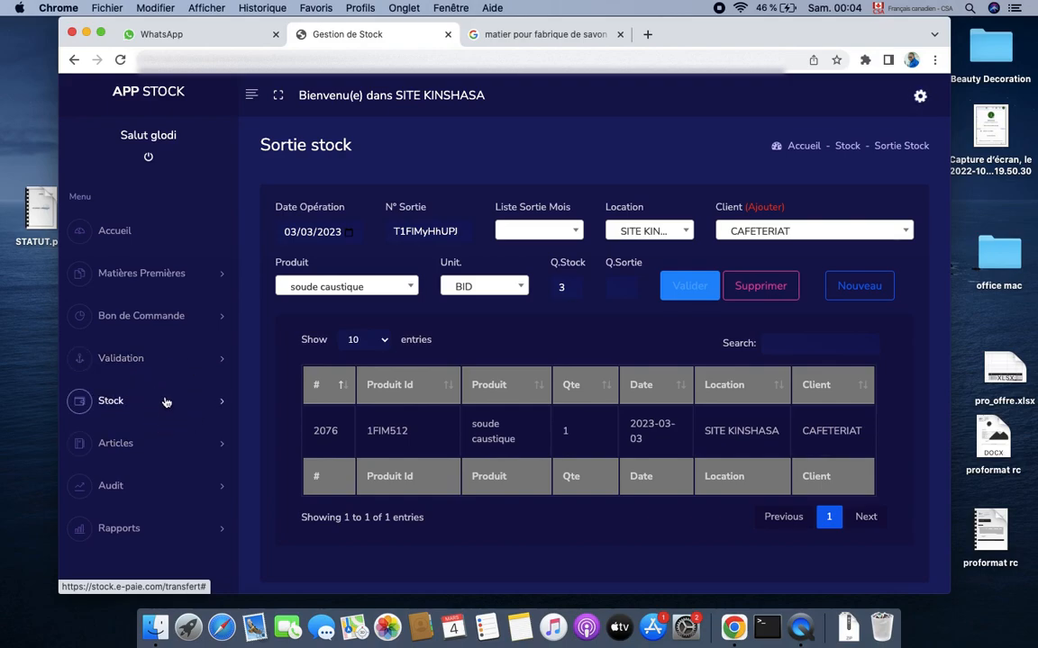
Go to the Période Inventaire page after briefly visiting the stock entry adjustment page
{"action": "left_click", "coordinate": [191, 360]}
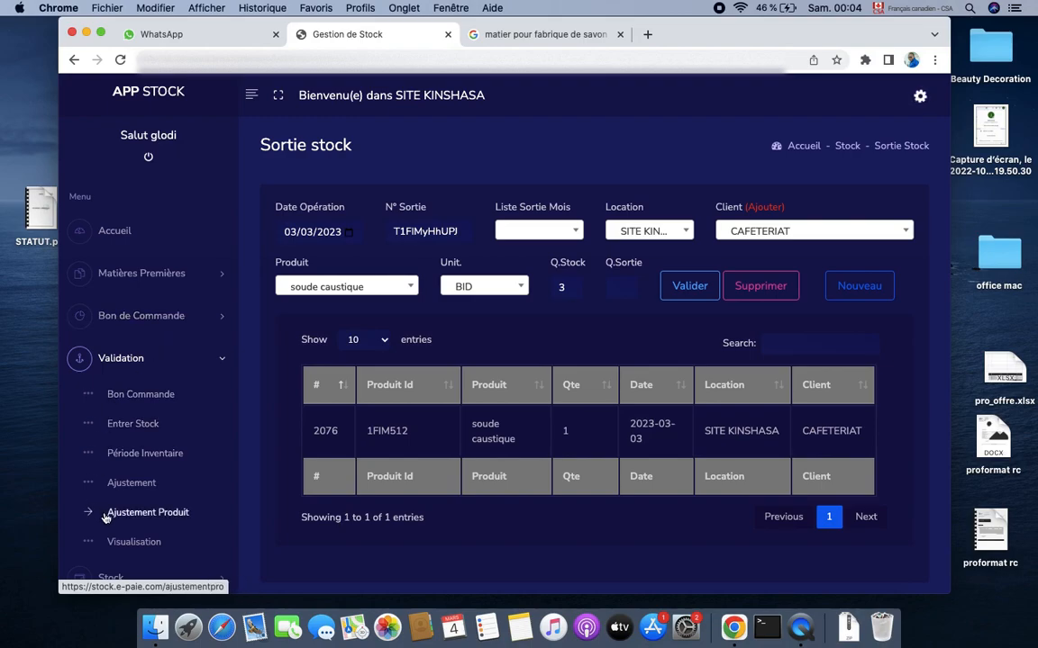
{"action": "left_click", "coordinate": [141, 455]}
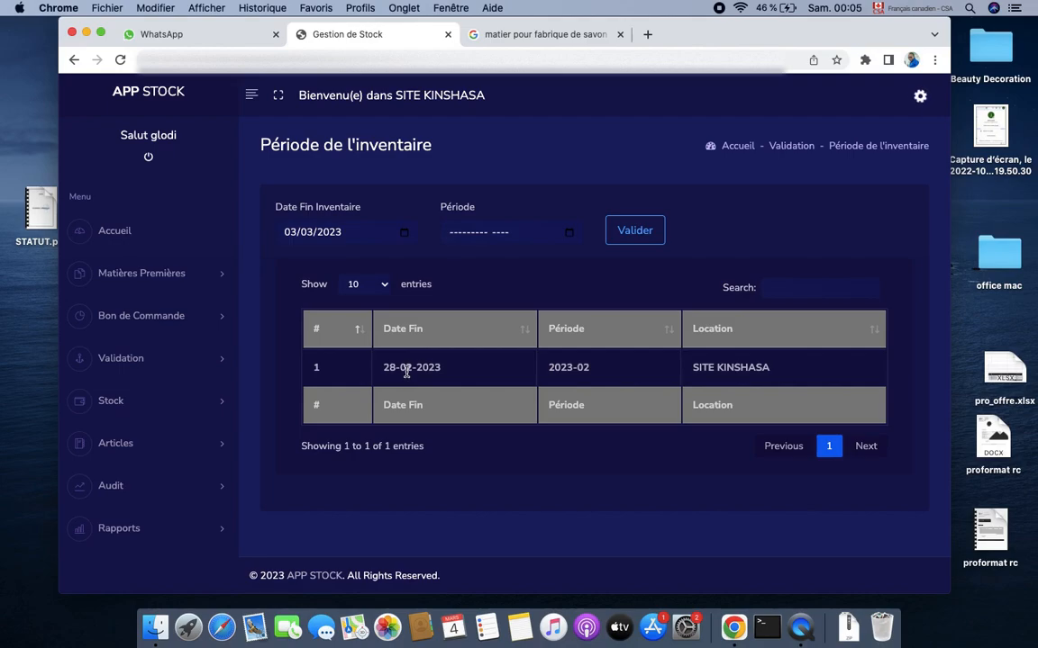
{"action": "left_click", "coordinate": [573, 232]}
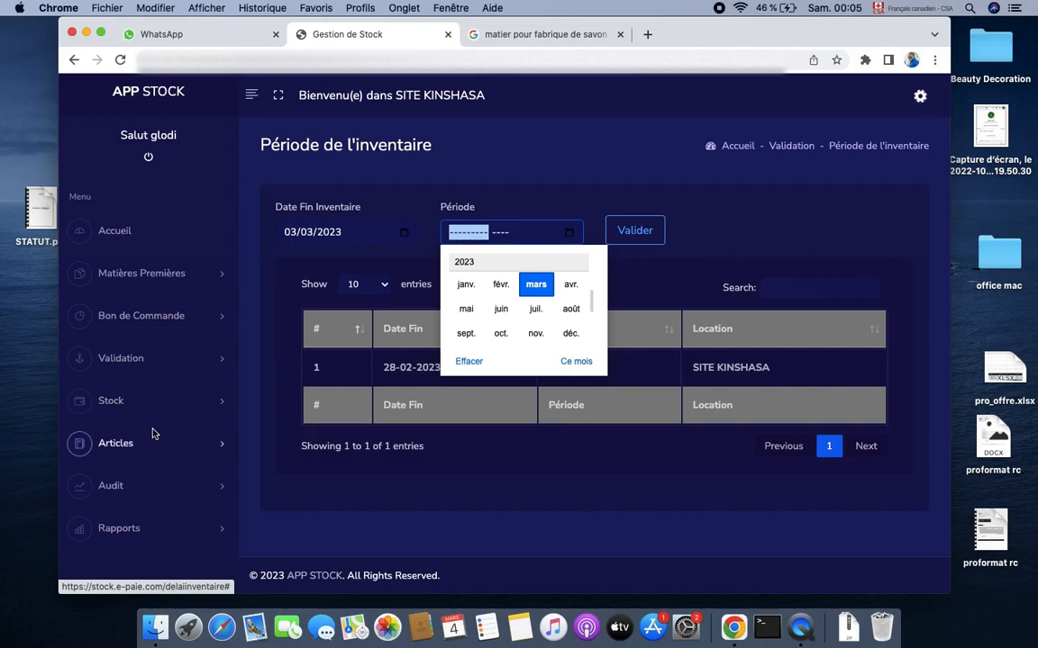
{"action": "left_click", "coordinate": [166, 364]}
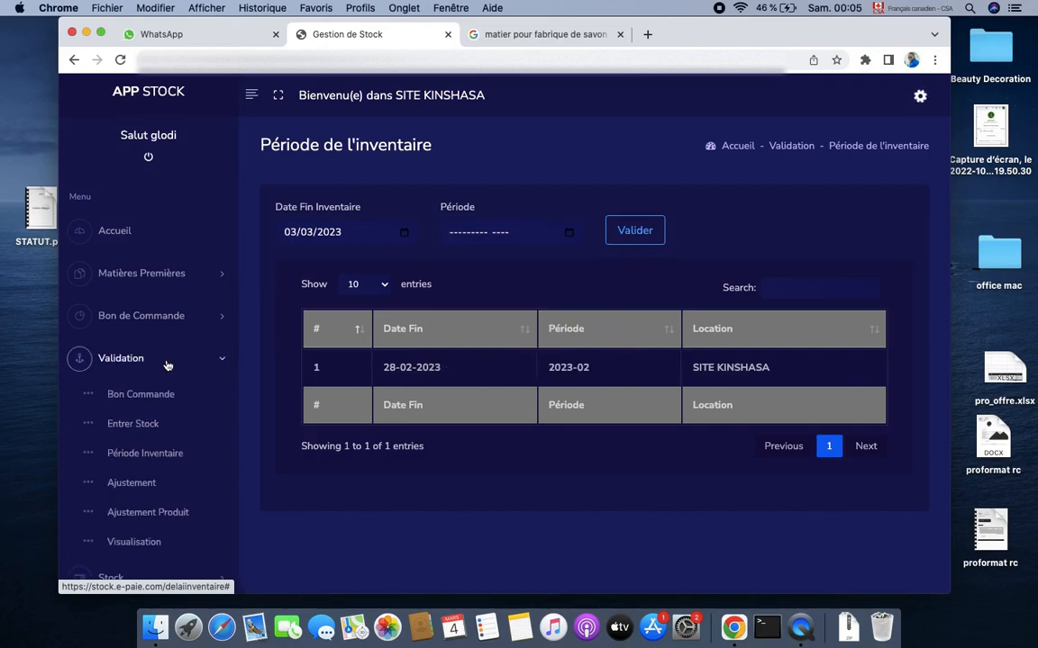
{"action": "left_click", "coordinate": [131, 484]}
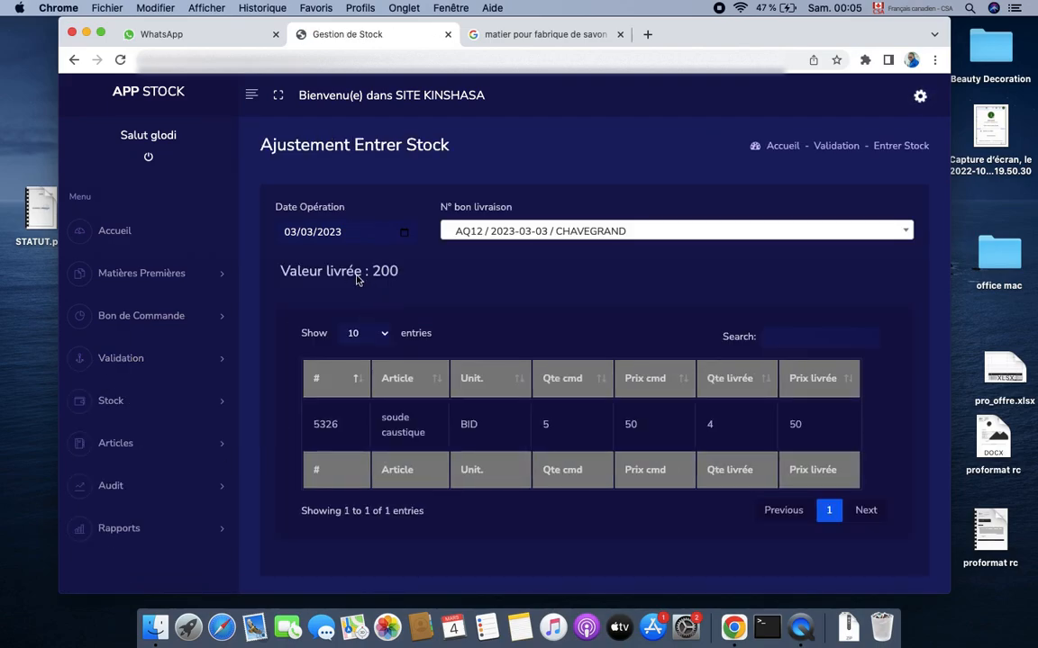
{"action": "left_click", "coordinate": [141, 360]}
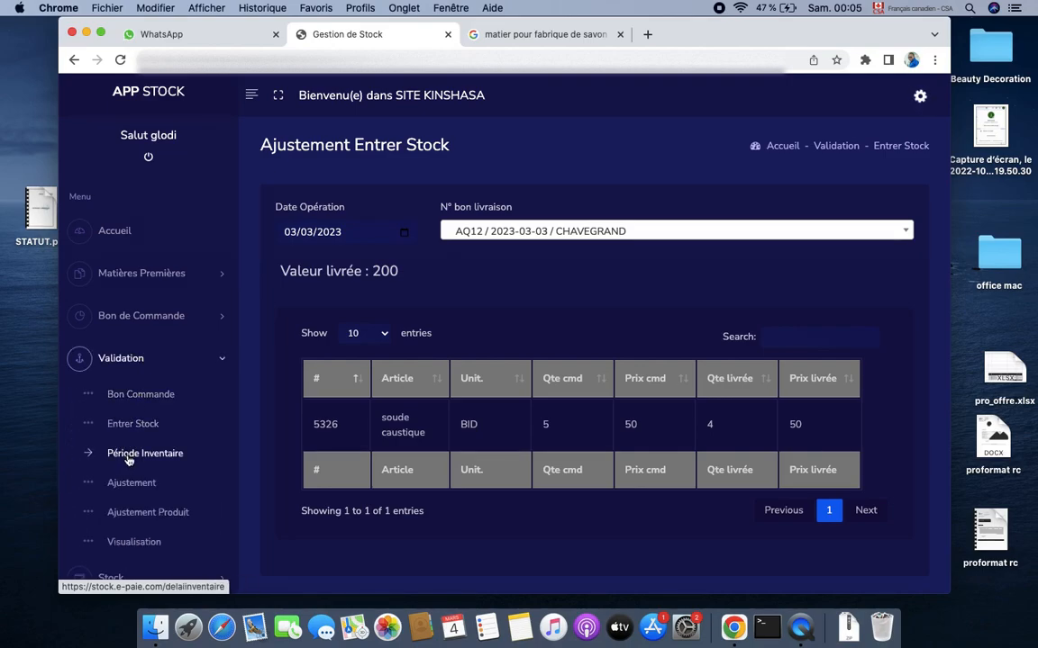
{"action": "left_click", "coordinate": [127, 458]}
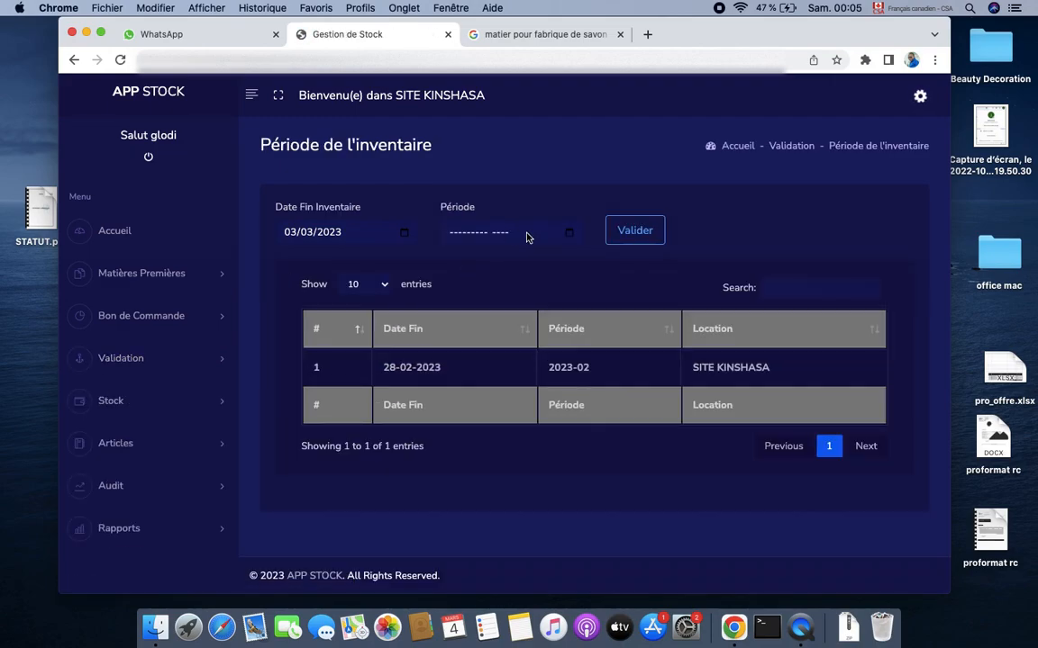
Create a mars 2023 inventory period ending 03-03-2023 for SITE KINSHASA
{"action": "left_click", "coordinate": [527, 237]}
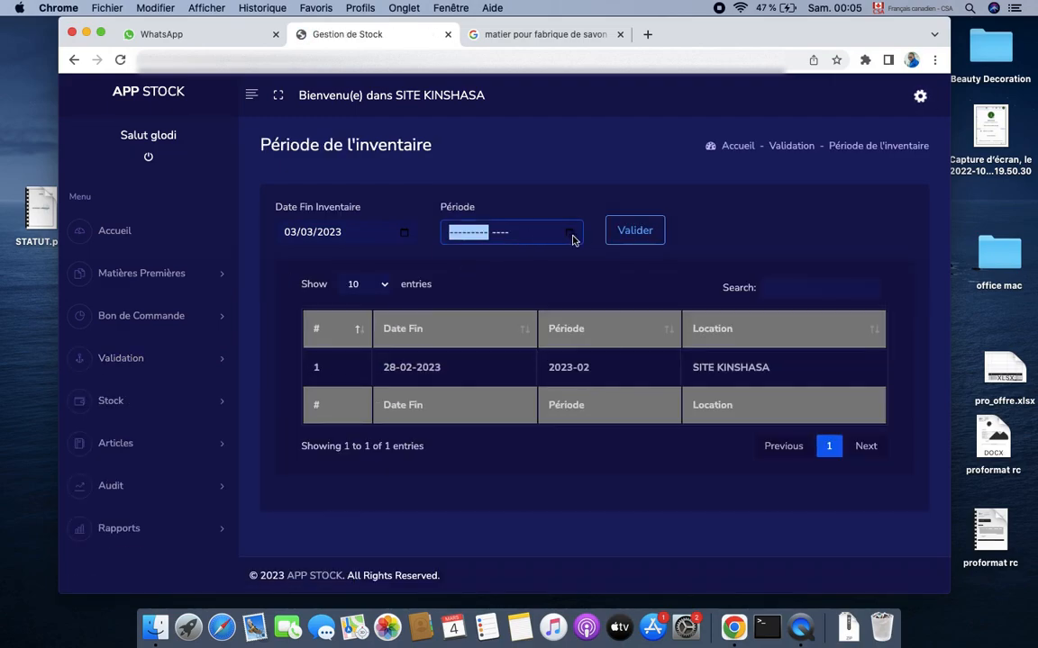
{"action": "left_click", "coordinate": [571, 234]}
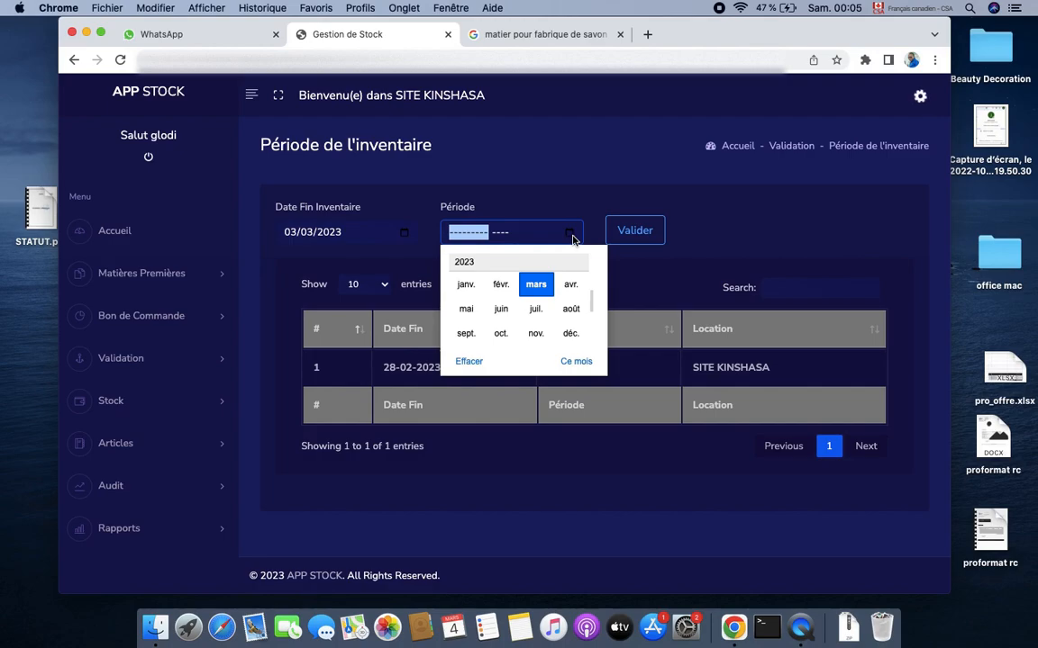
{"action": "left_click", "coordinate": [536, 286]}
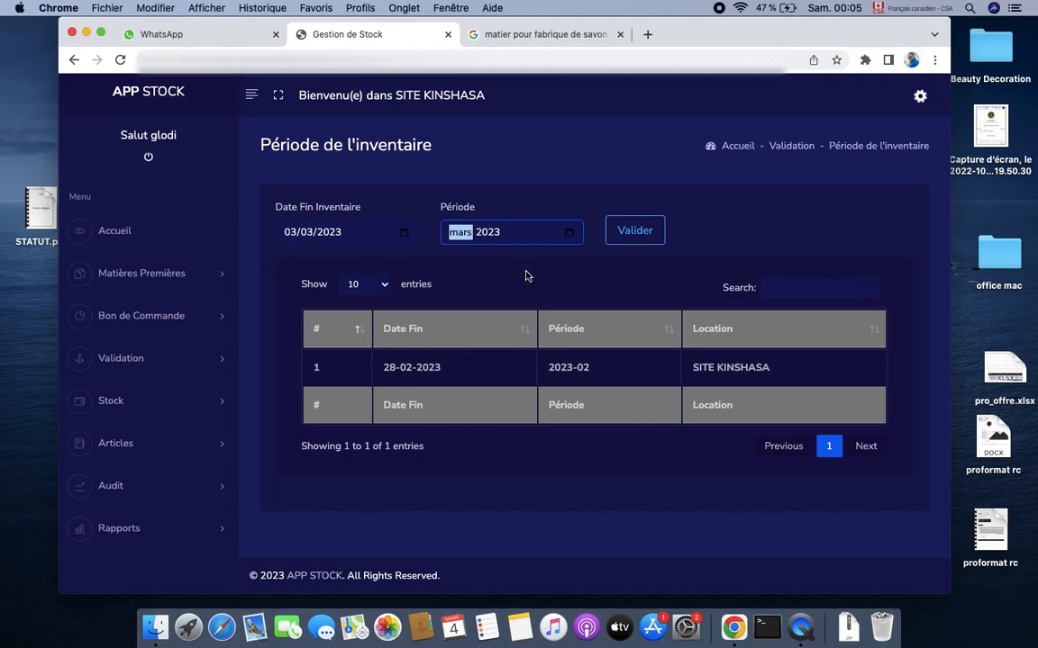
{"action": "left_click", "coordinate": [636, 232]}
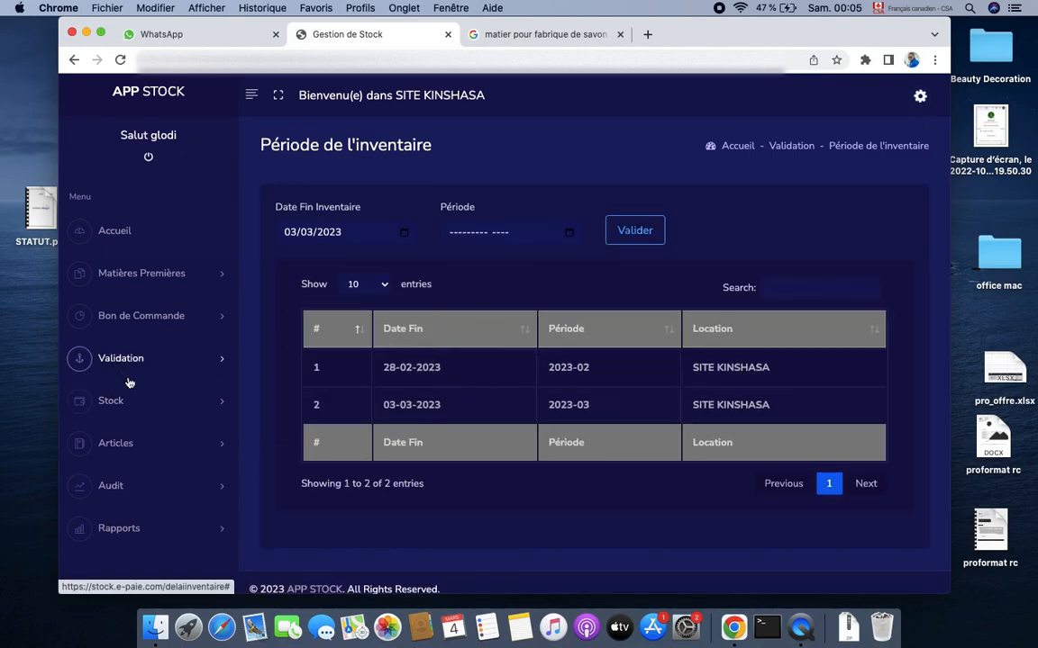
{"action": "left_click", "coordinate": [190, 361]}
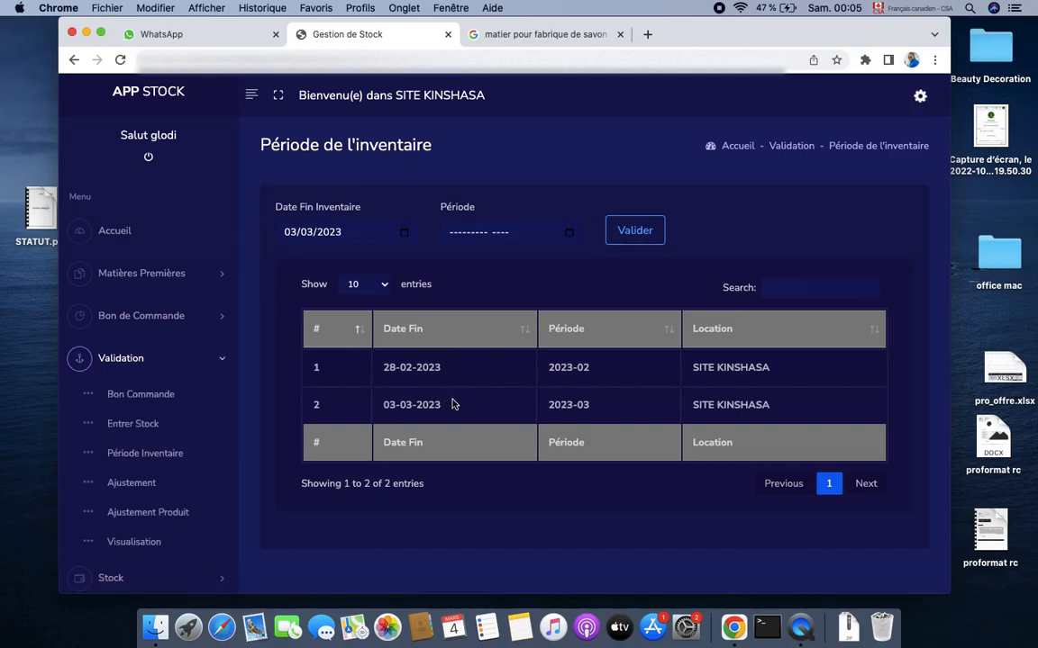
{"action": "left_click", "coordinate": [142, 365]}
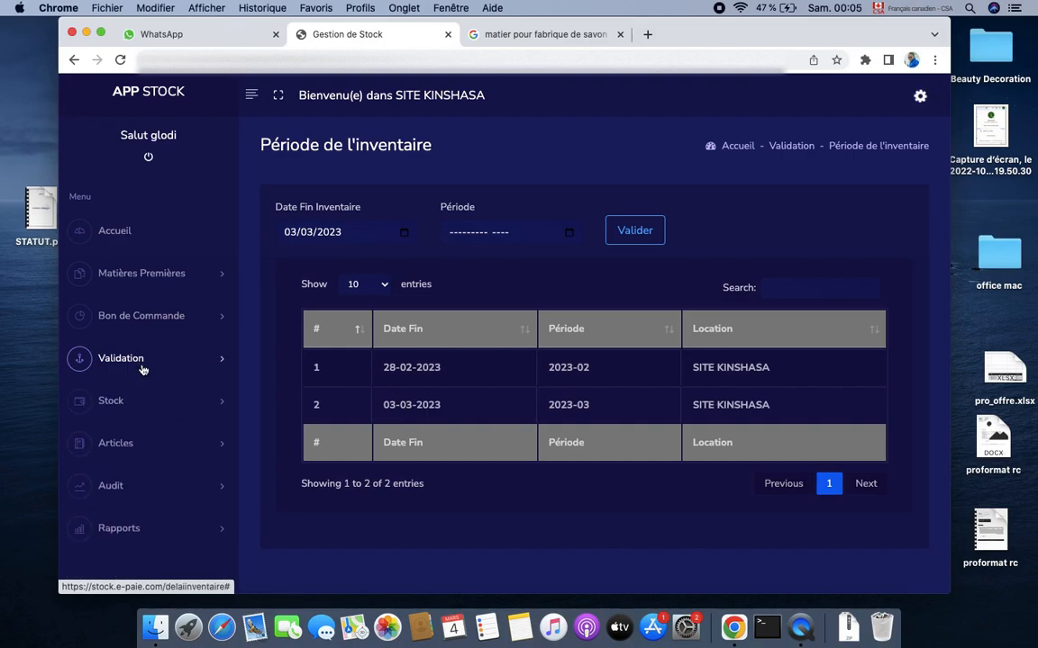
Fill in a new article: Désignation Savon, Catégorie BOL, P.U 50
{"action": "left_click", "coordinate": [150, 446]}
{"action": "left_click", "coordinate": [144, 482]}
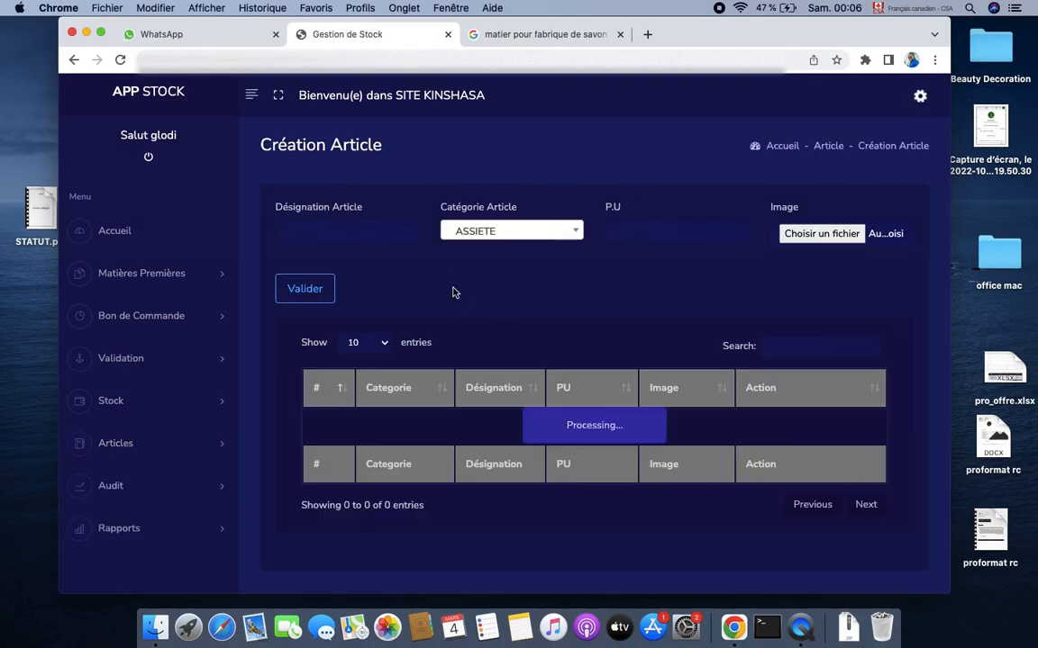
{"action": "left_click", "coordinate": [356, 237]}
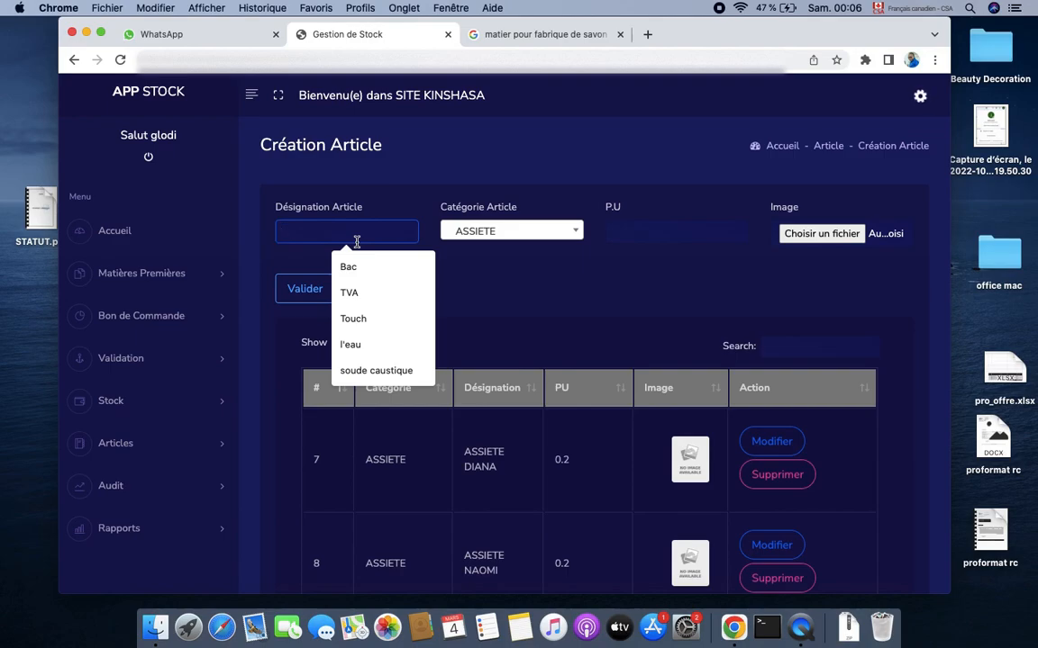
{"action": "type", "text": "Sav"}
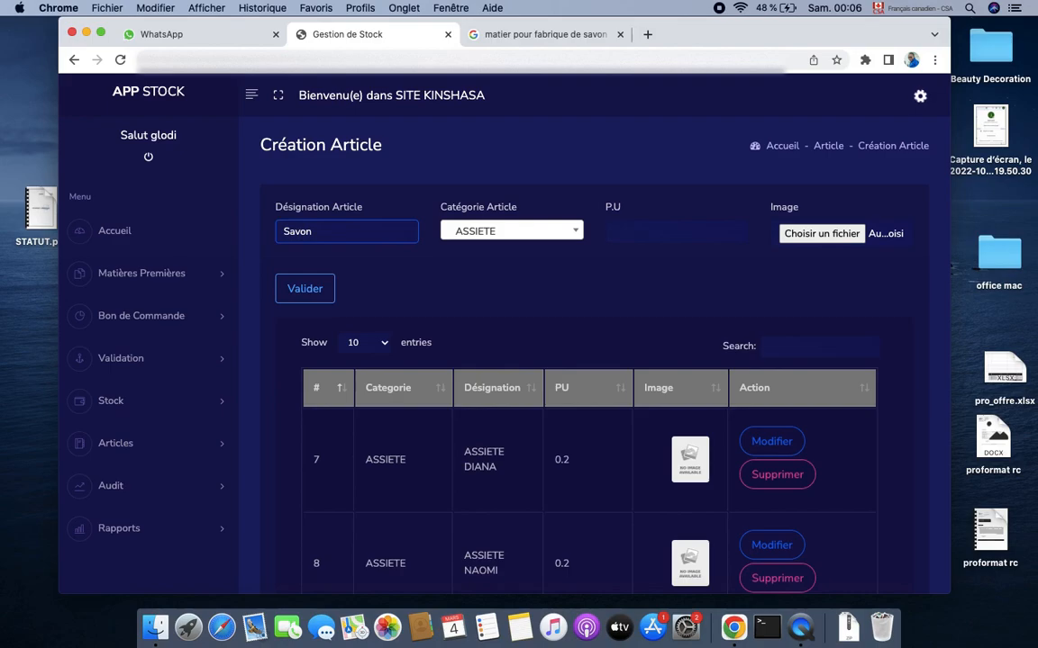
{"action": "type", "text": "on"}
{"action": "left_click", "coordinate": [553, 231]}
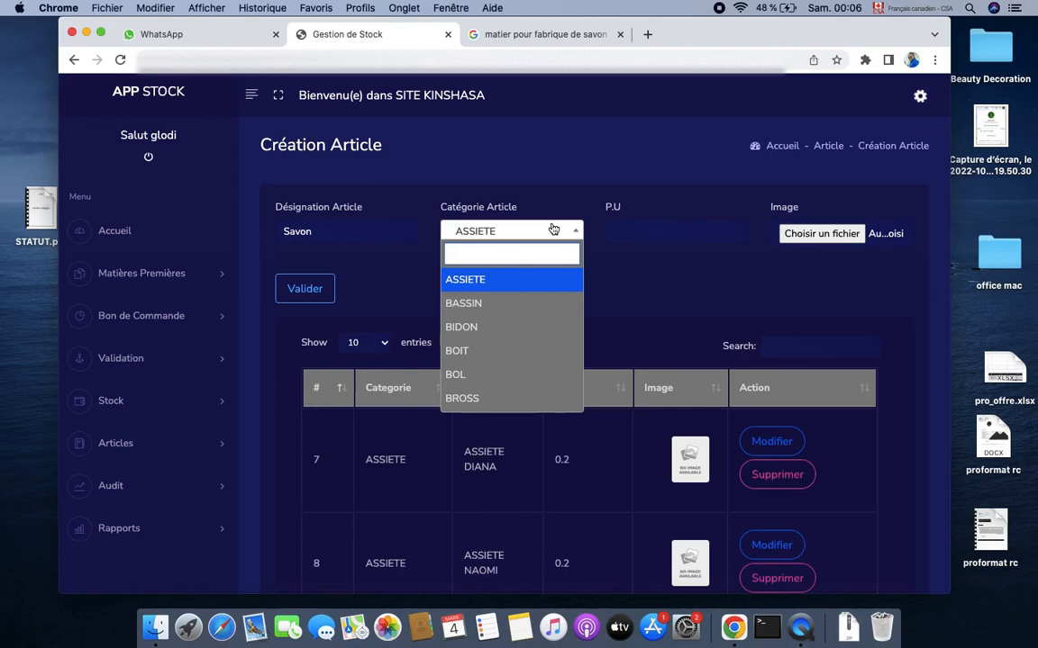
{"action": "left_click", "coordinate": [498, 374]}
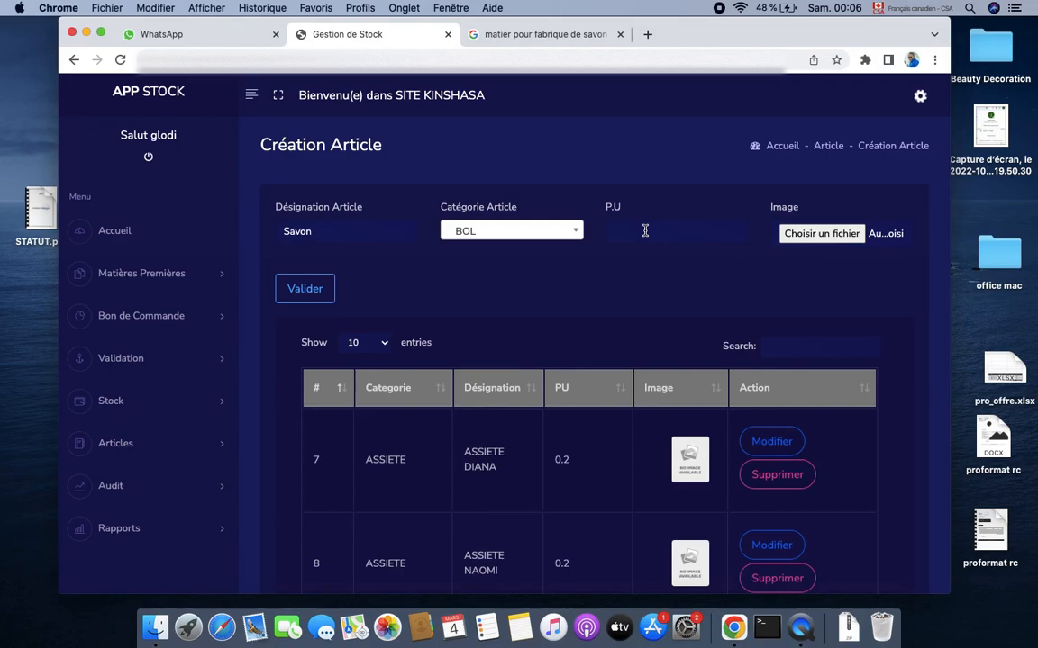
{"action": "left_click", "coordinate": [645, 232]}
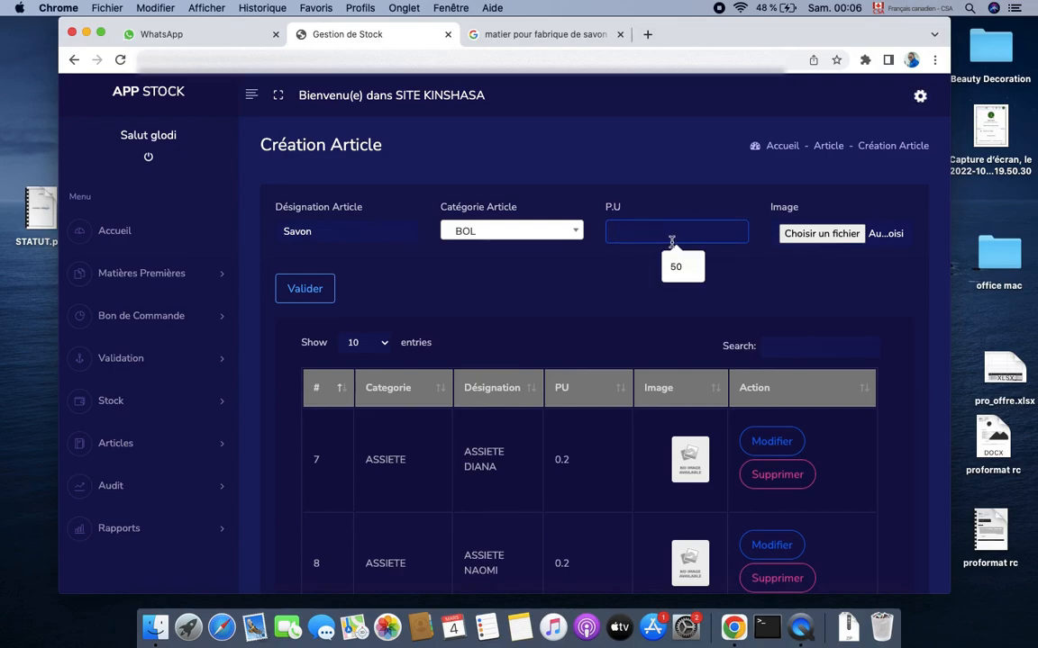
{"action": "left_click", "coordinate": [677, 268]}
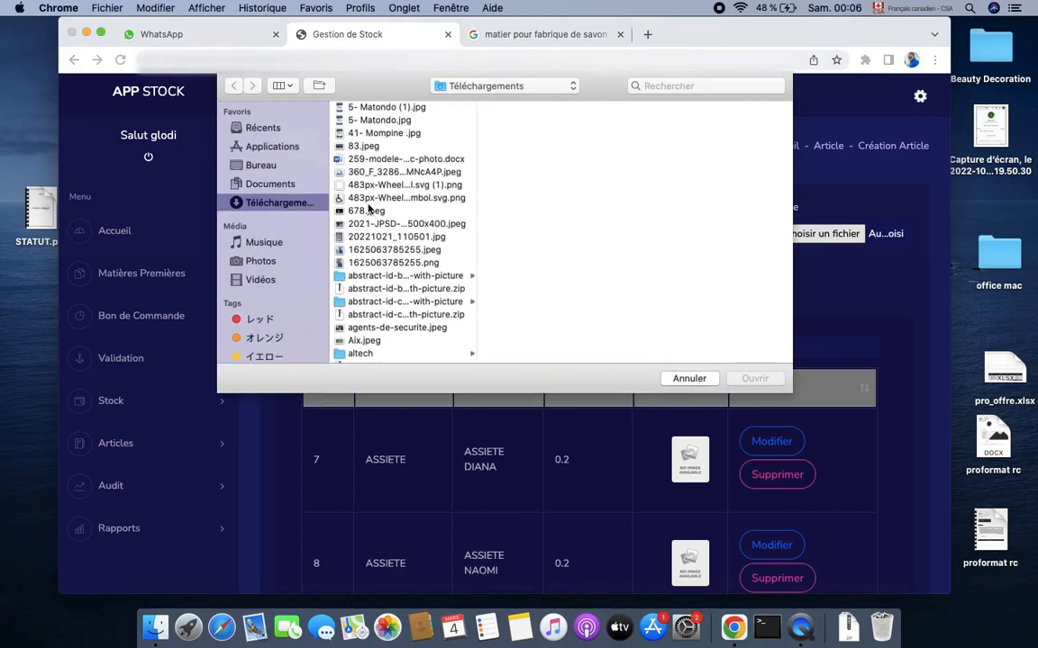
Attach the wheelchair symbol PNG as the Savon article's image
{"action": "scroll", "coordinate": [370, 216], "scroll_direction": "down", "scroll_amount": 5}
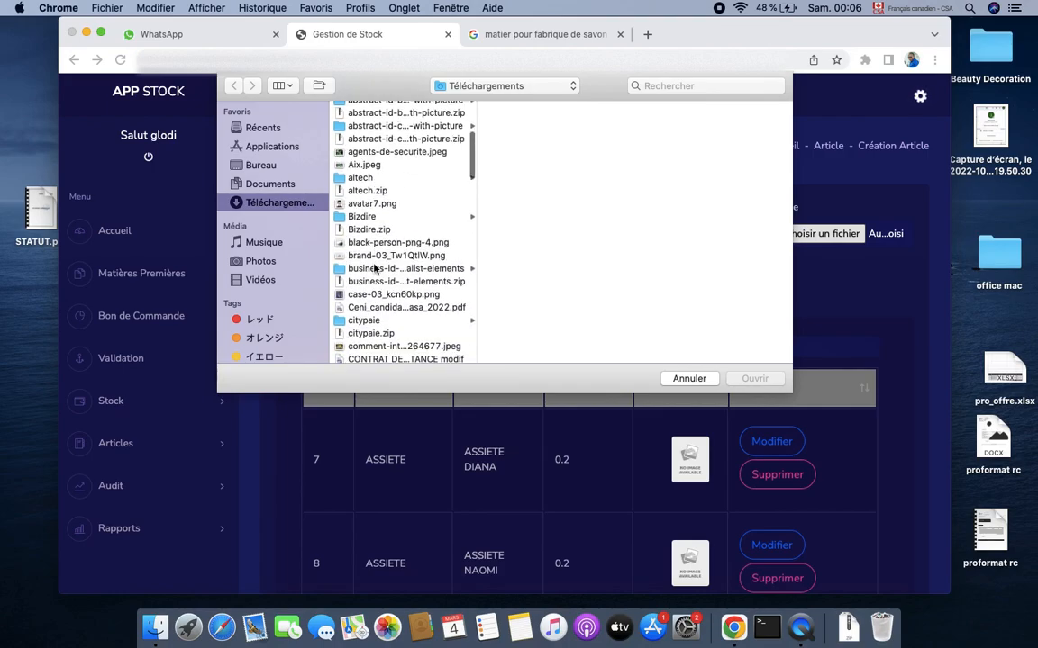
{"action": "scroll", "coordinate": [374, 268], "scroll_direction": "down", "scroll_amount": 5}
{"action": "scroll", "coordinate": [374, 267], "scroll_direction": "up", "scroll_amount": 8}
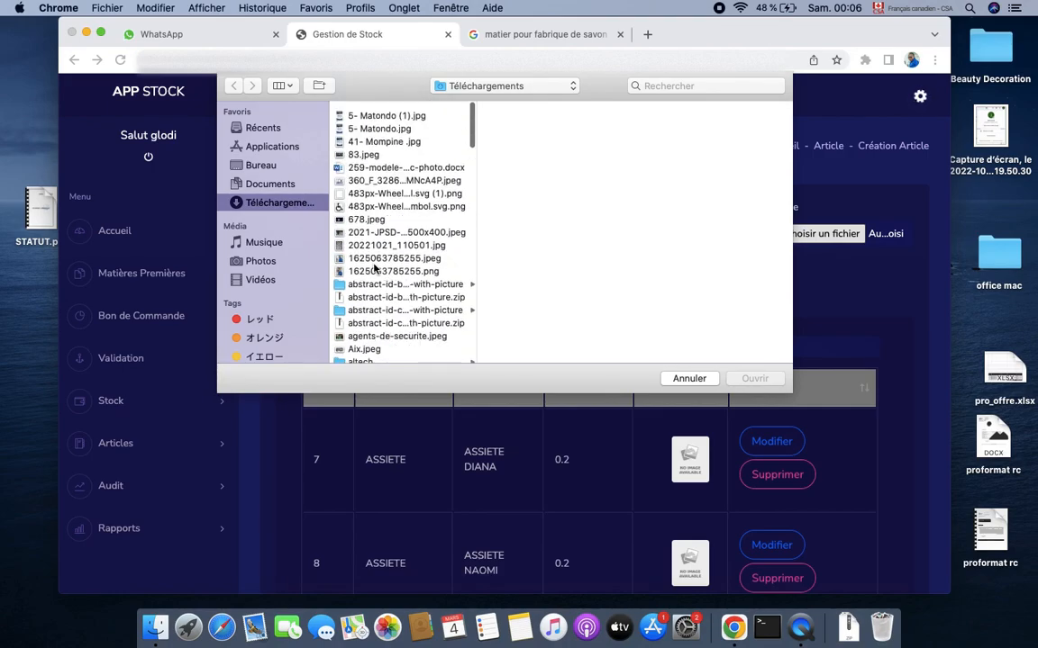
{"action": "left_click", "coordinate": [376, 198]}
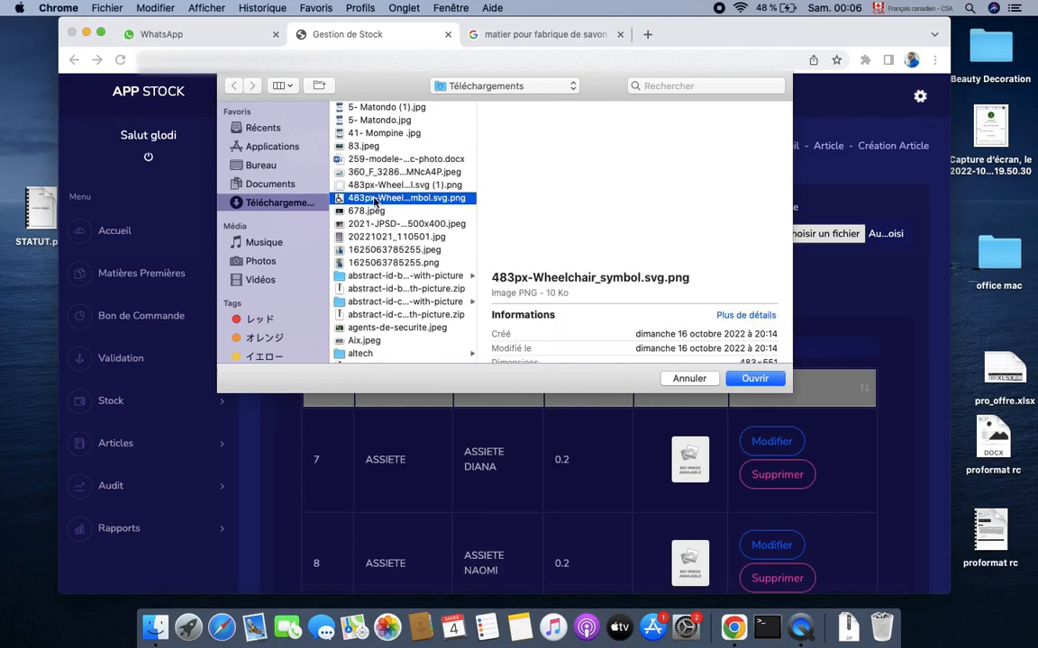
{"action": "left_click", "coordinate": [753, 379]}
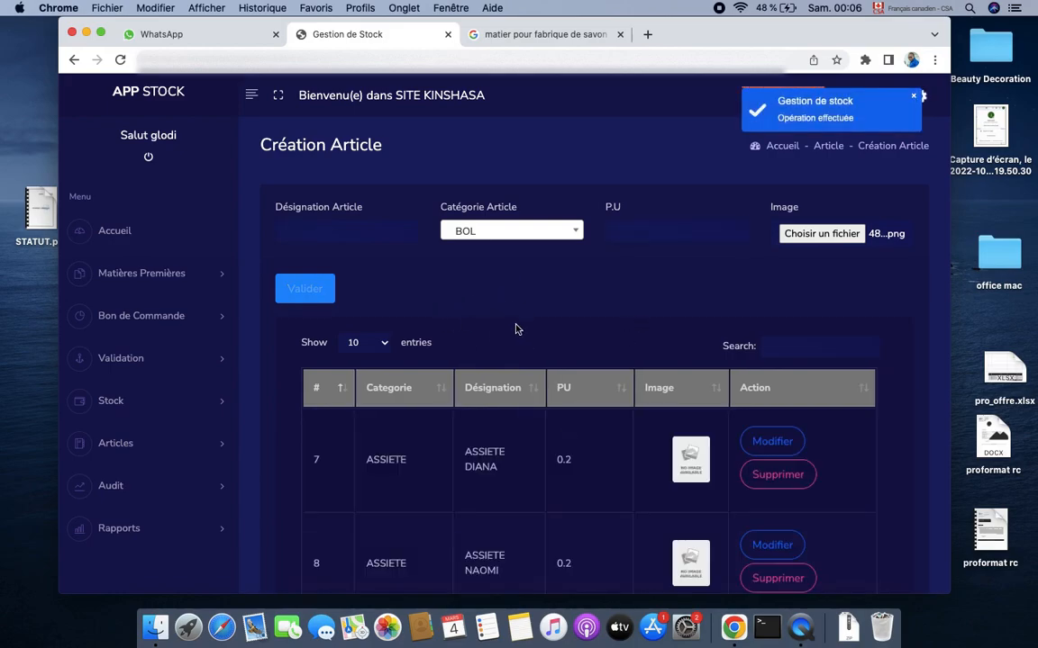
Search the article list for 'sa' to confirm SAVON (#1014) was saved
{"action": "left_click", "coordinate": [765, 348]}
{"action": "type", "text": "sav"}
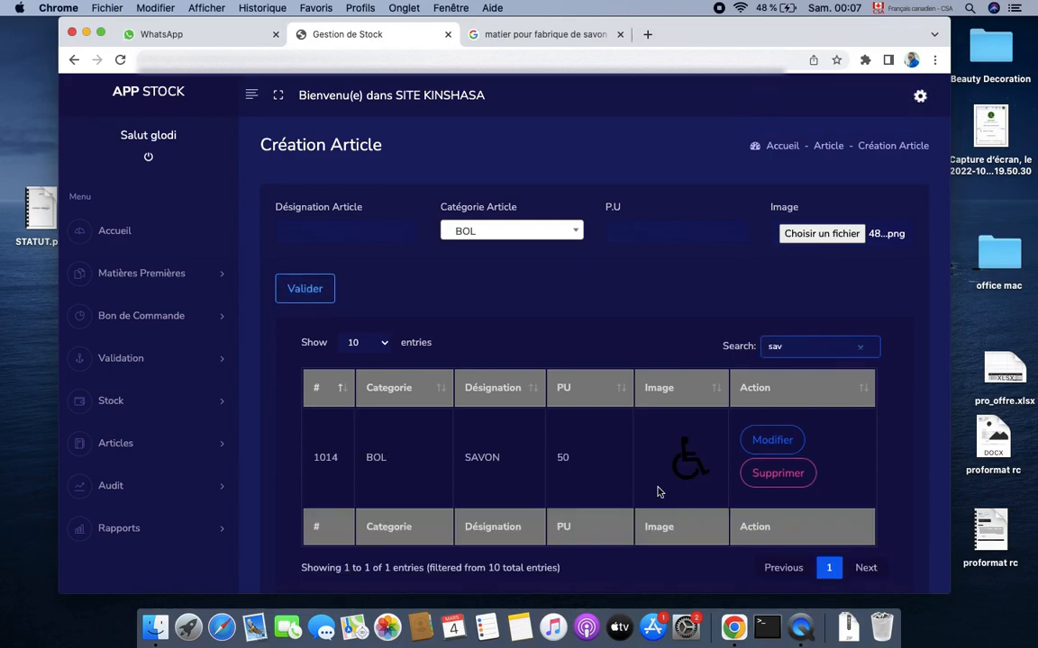
{"action": "left_click", "coordinate": [148, 441]}
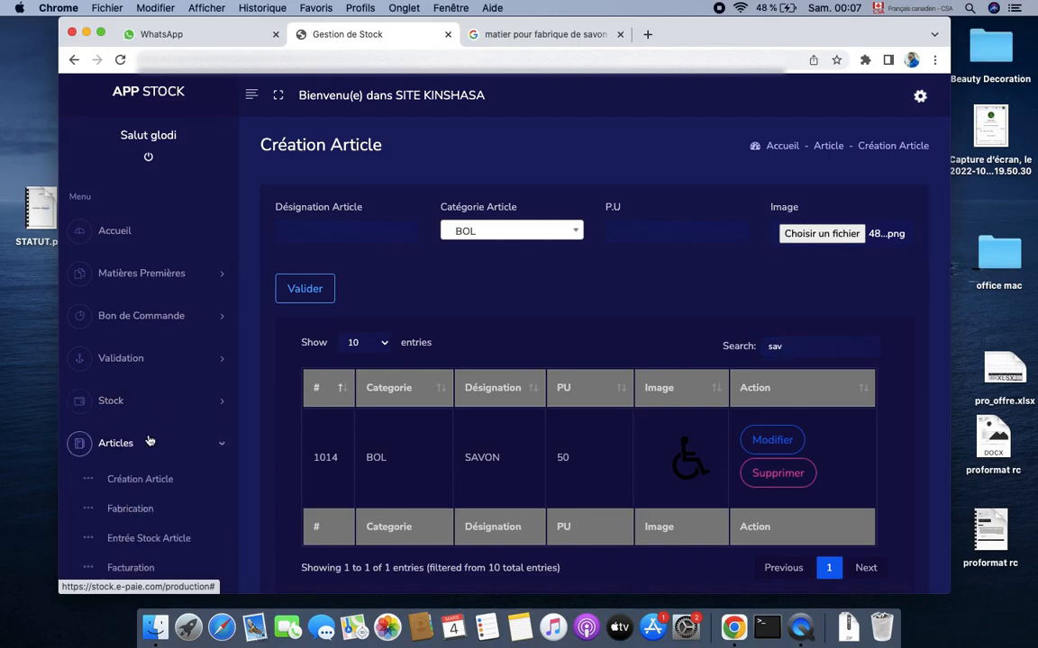
Select SAVON as the article to fabricate on the Fabrication page
{"action": "left_click", "coordinate": [130, 510]}
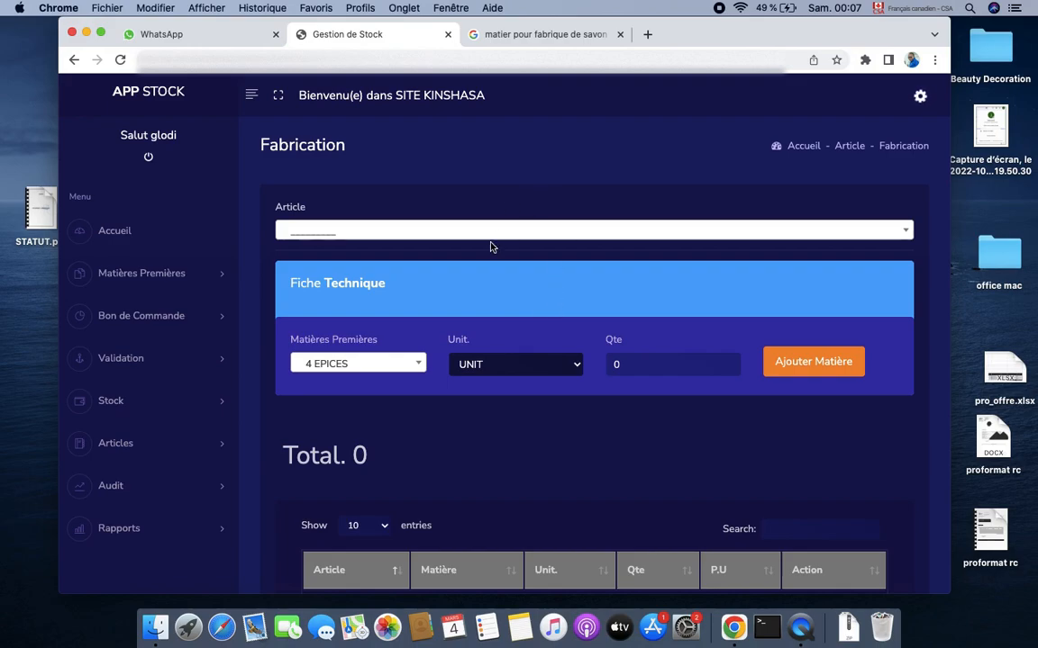
{"action": "left_click", "coordinate": [445, 232]}
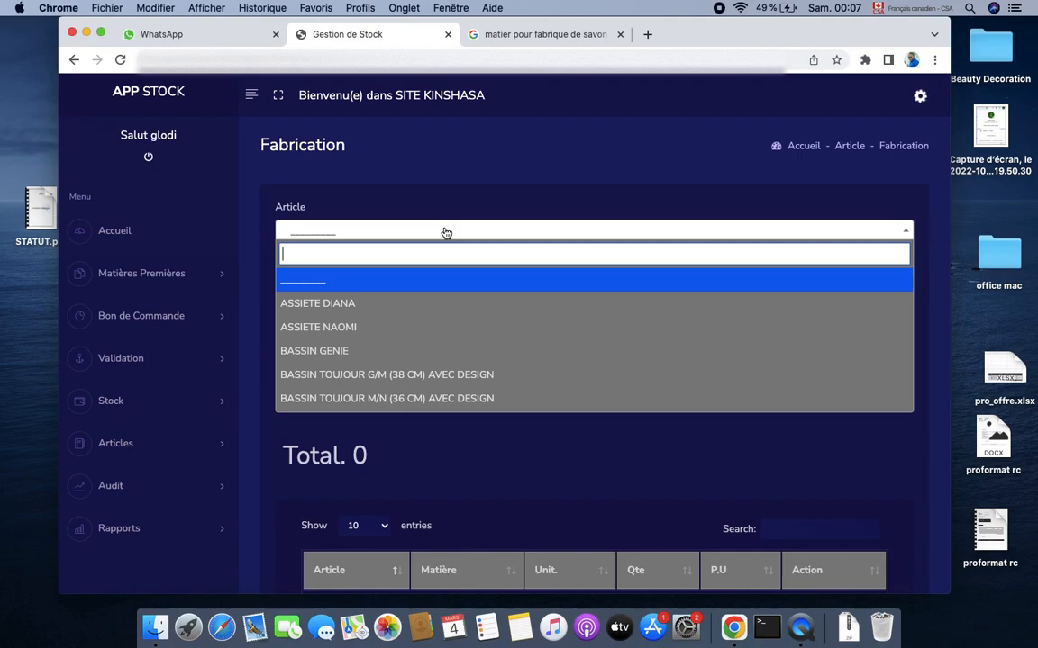
{"action": "type", "text": "sav"}
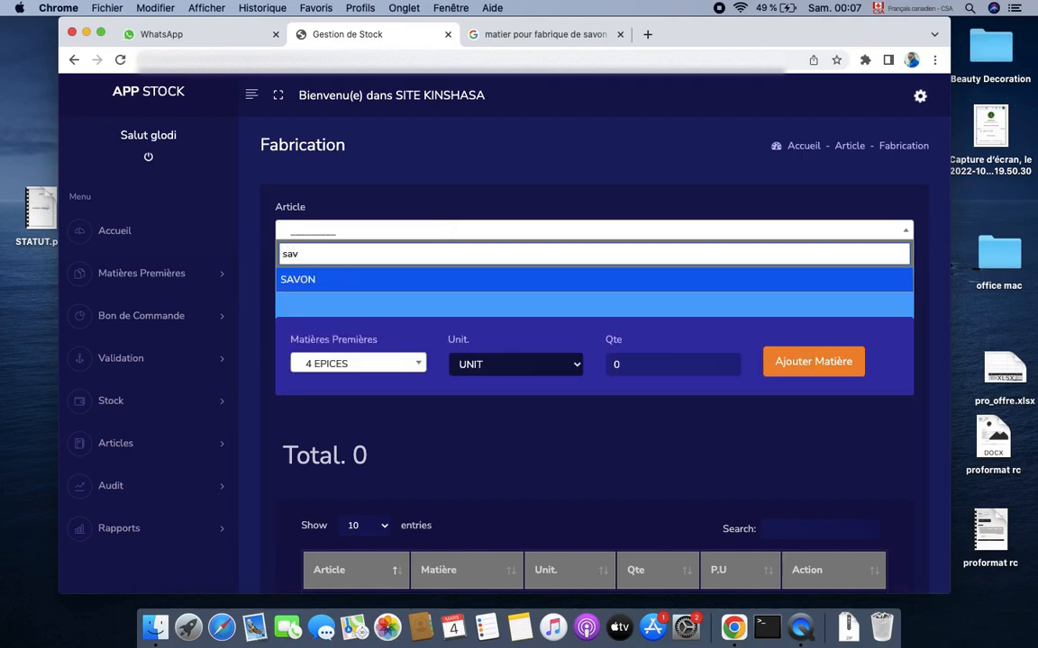
{"action": "left_click", "coordinate": [306, 280]}
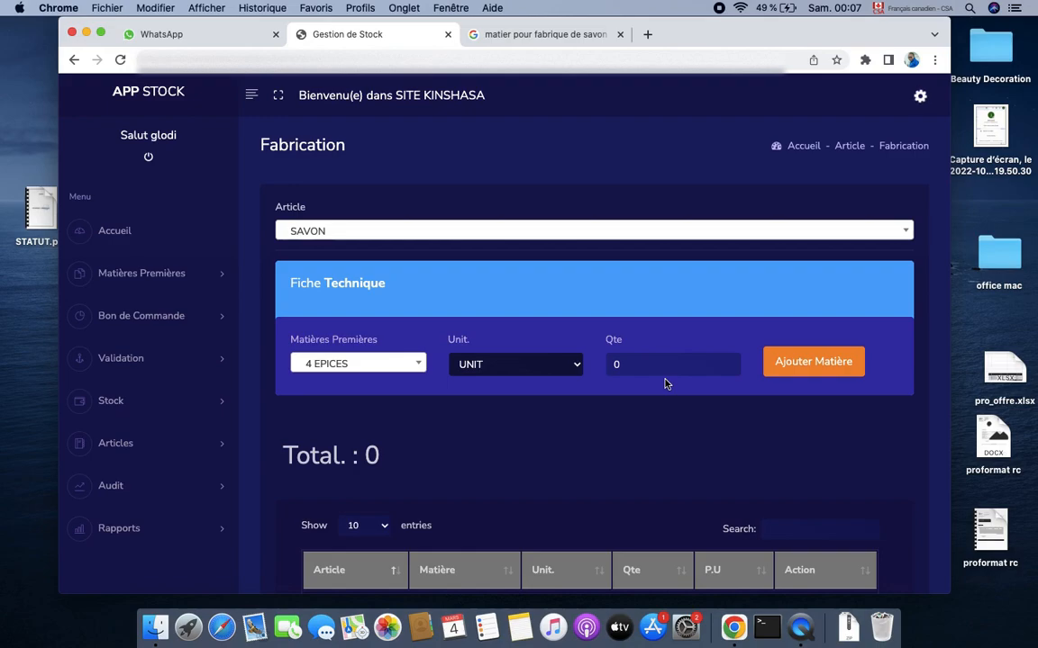
{"action": "scroll", "coordinate": [617, 488], "scroll_direction": "down", "scroll_amount": 4}
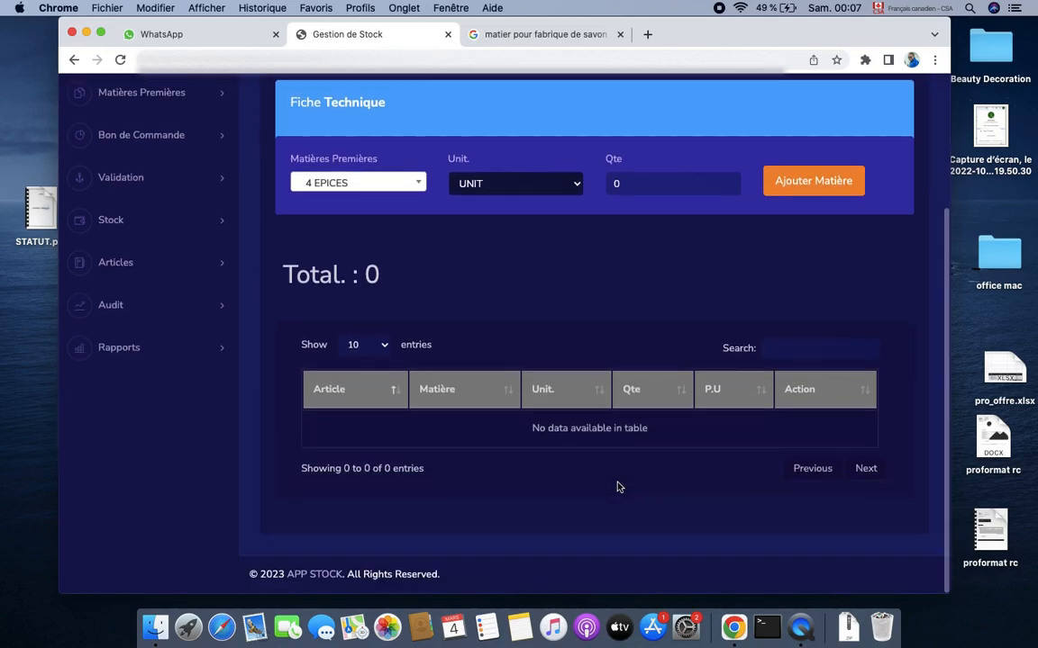
{"action": "scroll", "coordinate": [617, 487], "scroll_direction": "up", "scroll_amount": 3}
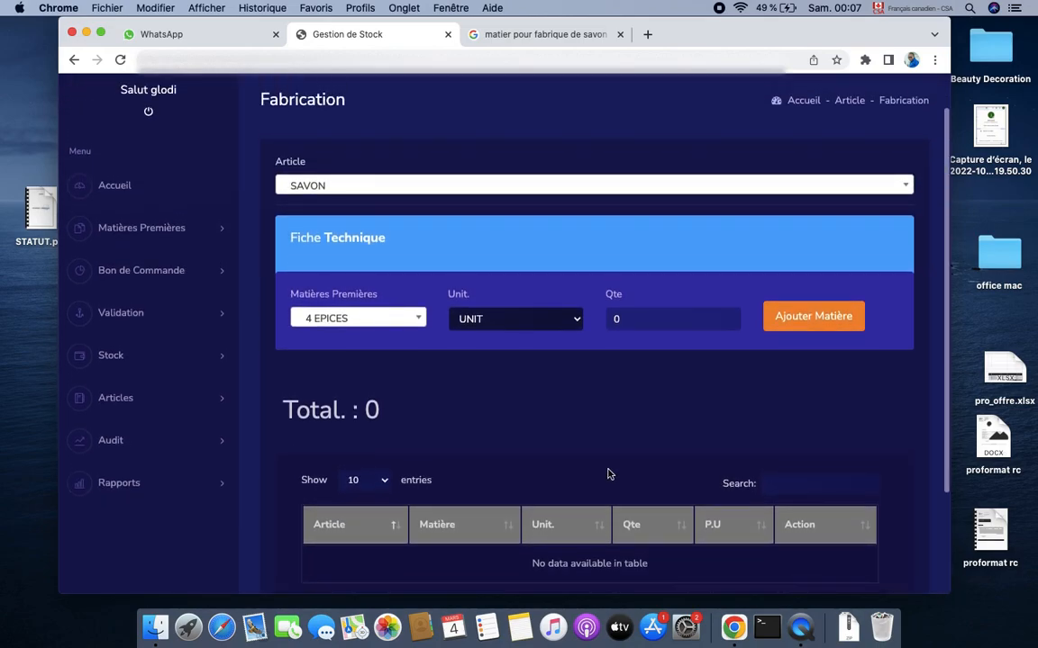
Add 1 BID of soude caustique to SAVON's technical sheet, totalling 50
{"action": "left_click", "coordinate": [360, 321]}
{"action": "type", "text": "sou"}
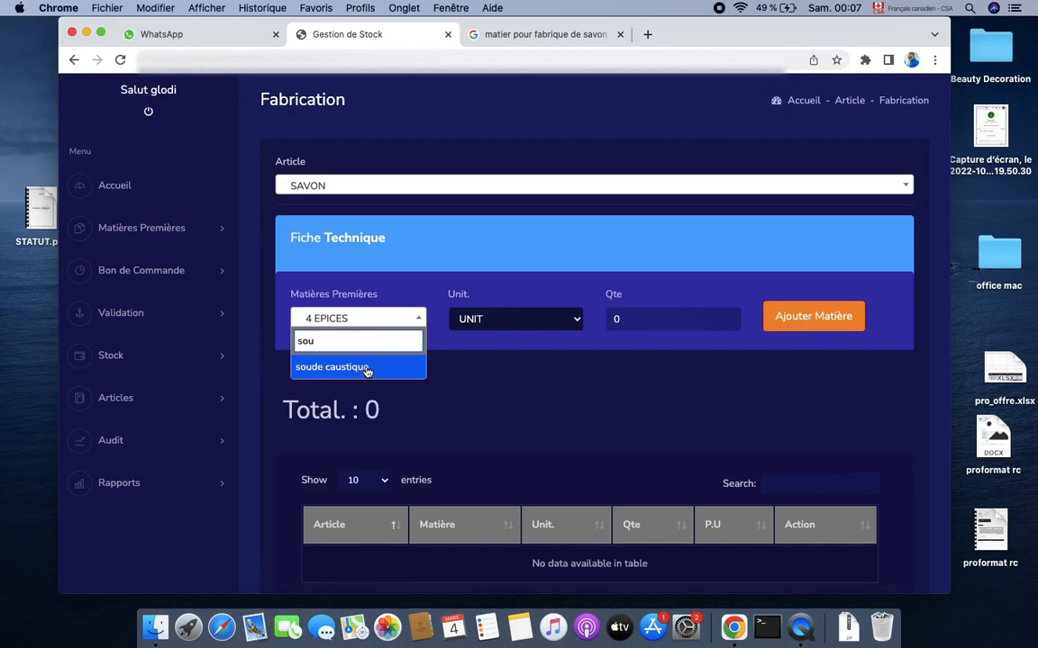
{"action": "left_click", "coordinate": [347, 369]}
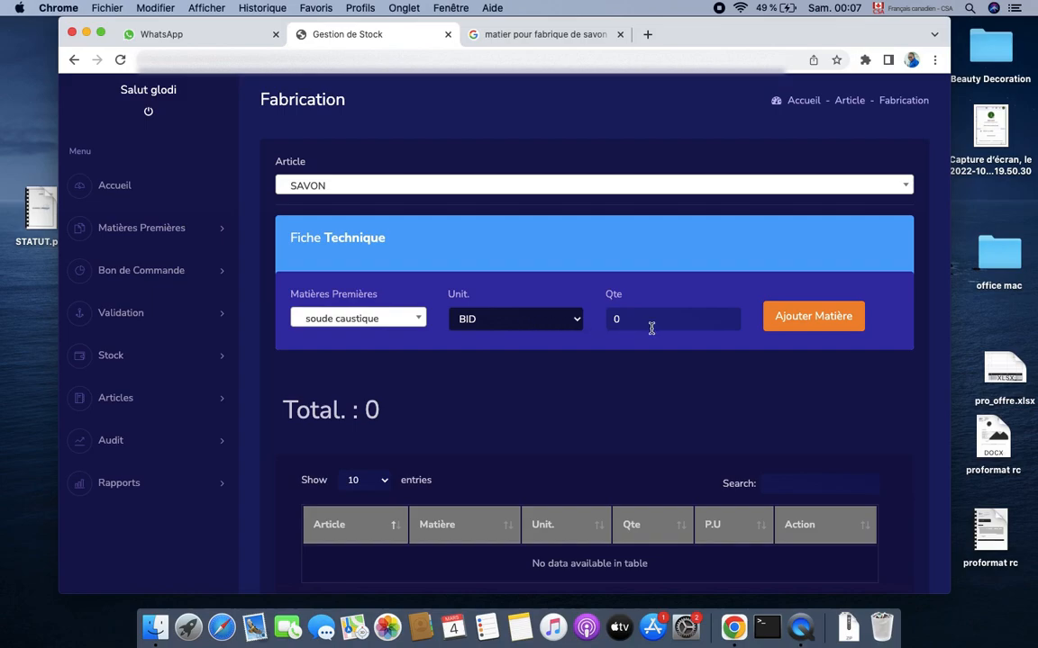
{"action": "left_click", "coordinate": [523, 317]}
{"action": "left_click", "coordinate": [535, 329]}
{"action": "left_click", "coordinate": [668, 319]}
{"action": "type", "text": "1"}
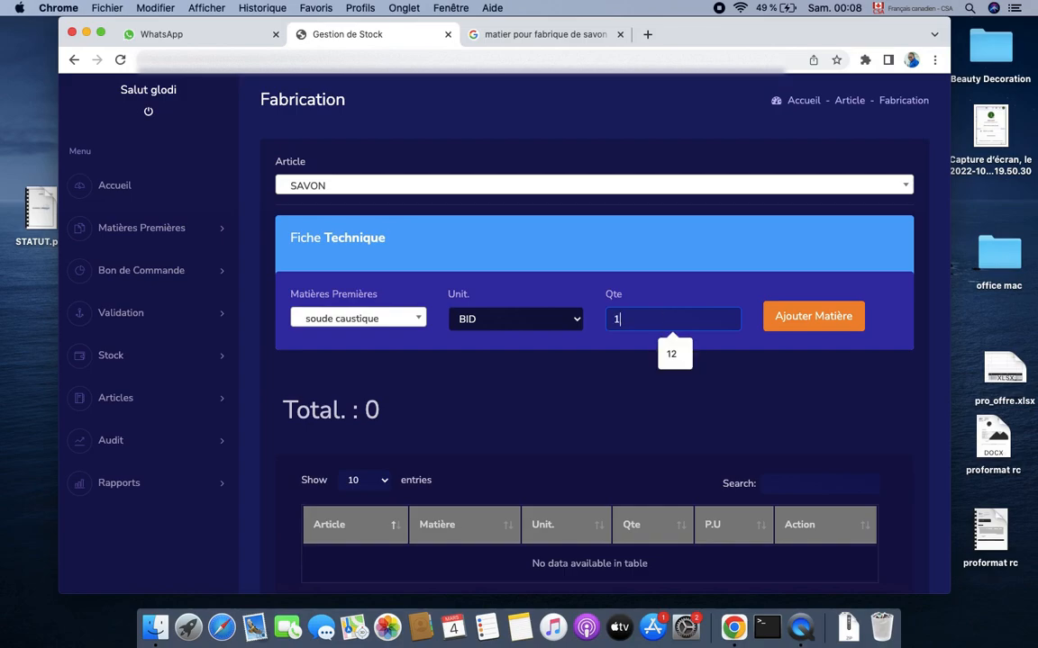
{"action": "left_click", "coordinate": [821, 326]}
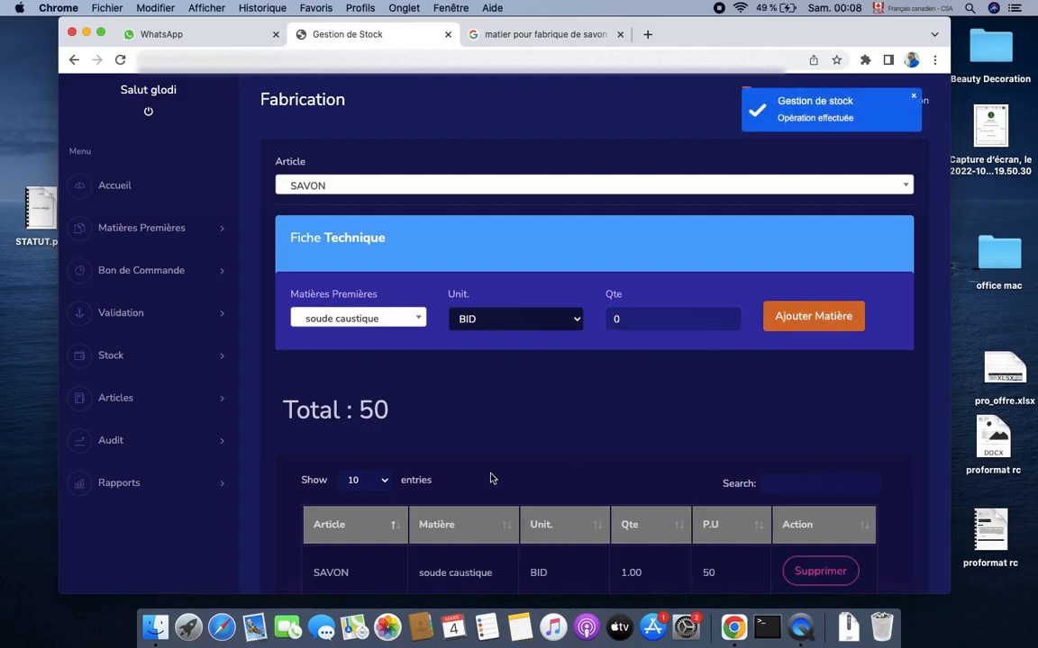
{"action": "scroll", "coordinate": [513, 453], "scroll_direction": "down", "scroll_amount": 2}
{"action": "scroll", "coordinate": [513, 453], "scroll_direction": "up", "scroll_amount": 3}
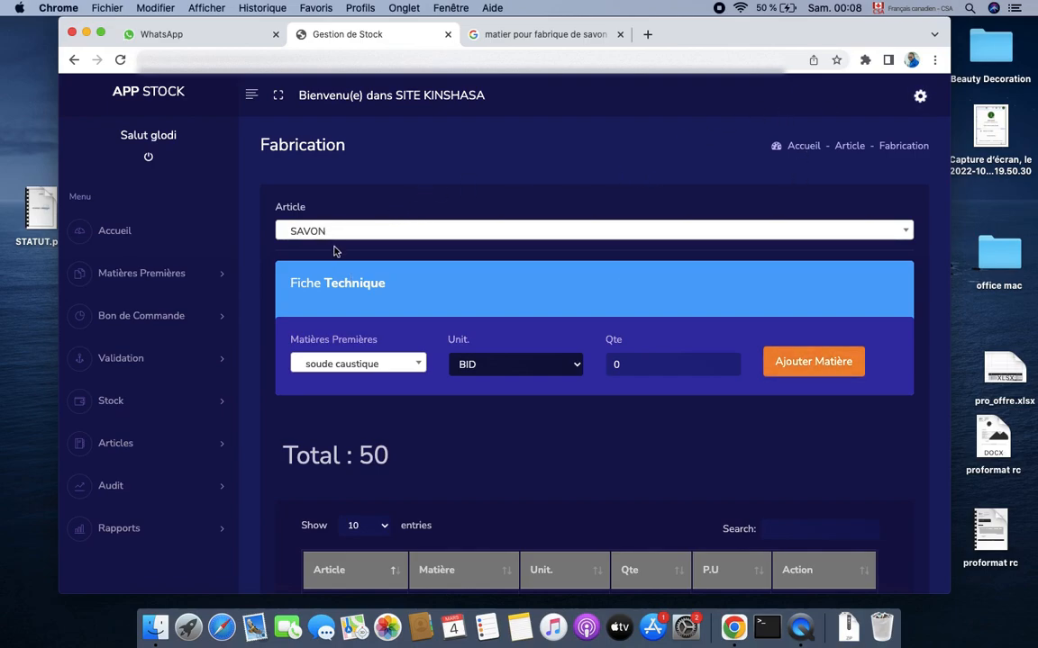
{"action": "left_click", "coordinate": [100, 34]}
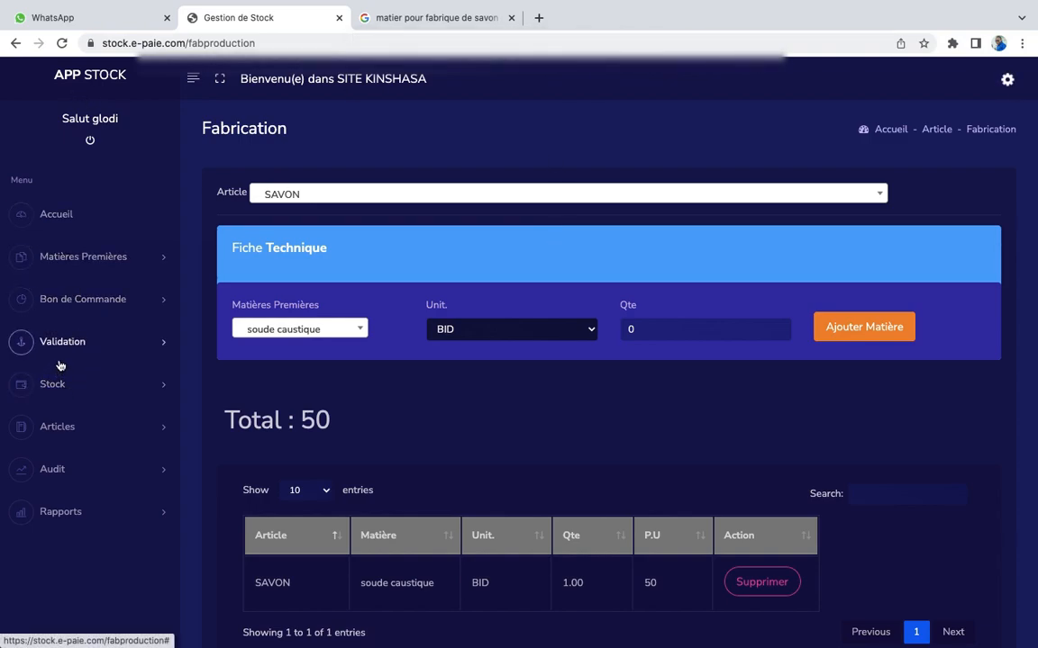
{"action": "left_click", "coordinate": [93, 421]}
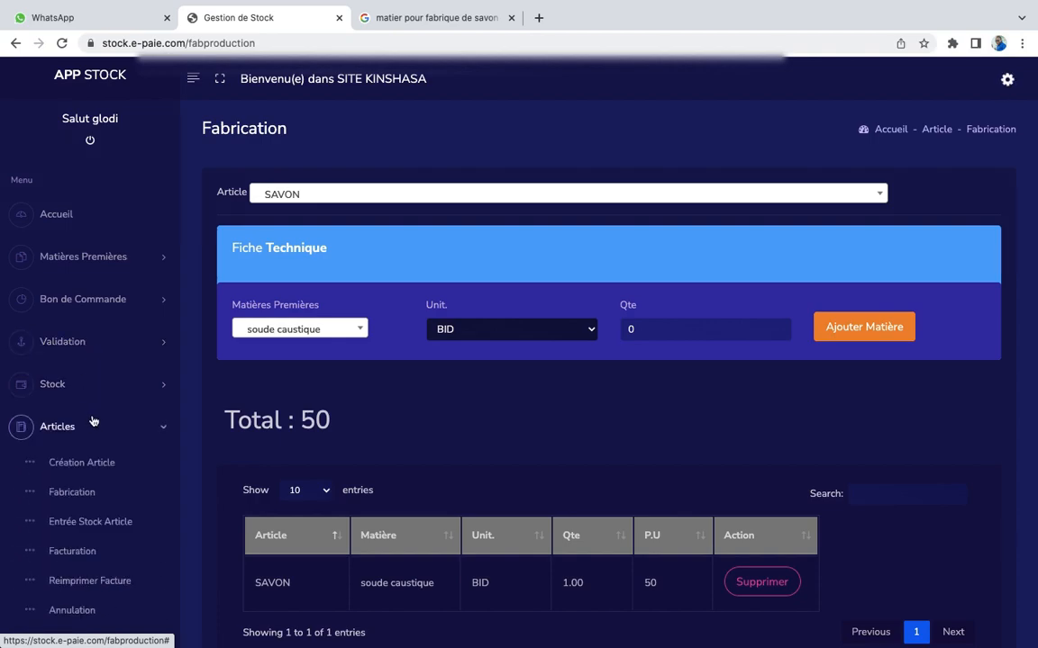
Open the Facturation page for invoice N° 1 and re-expand the sidebar's Articles menu
{"action": "left_click", "coordinate": [66, 552]}
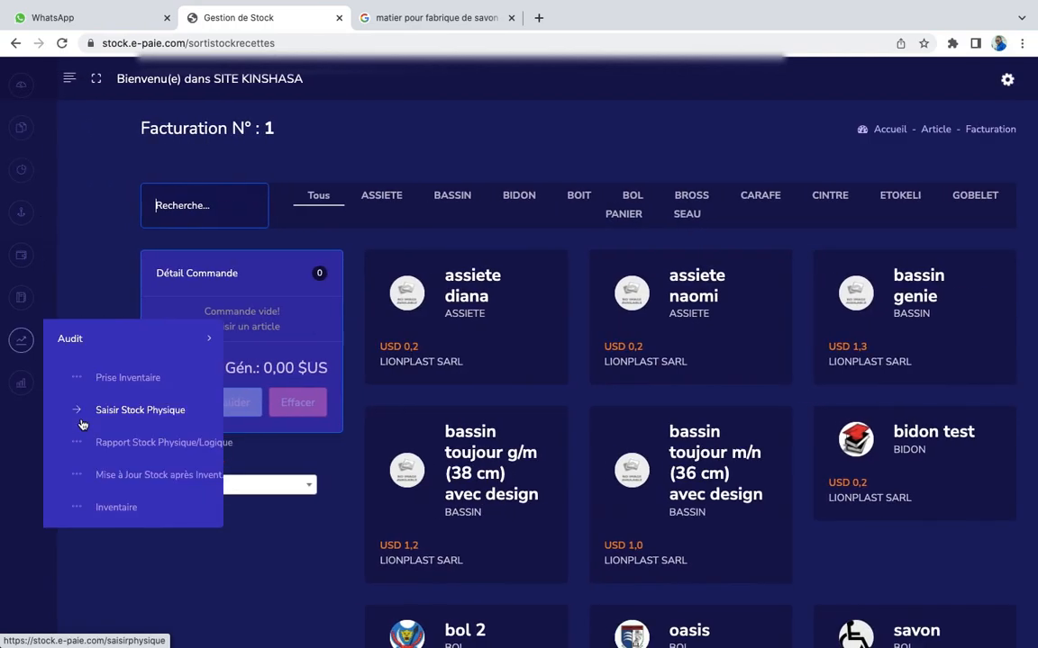
{"action": "mouse_move", "coordinate": [24, 353]}
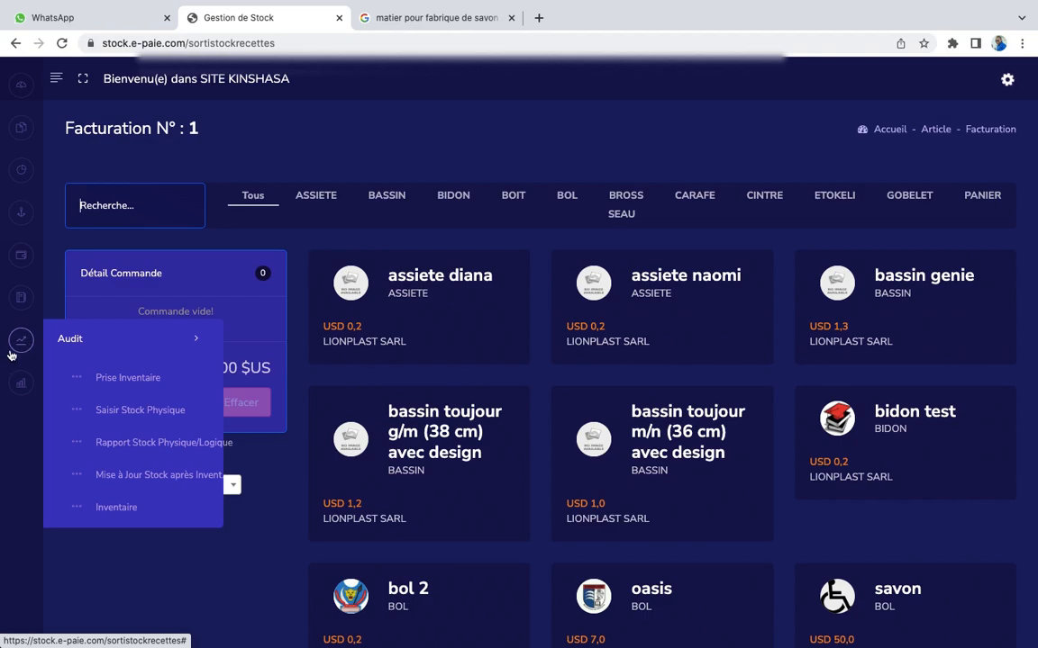
{"action": "left_click", "coordinate": [55, 79]}
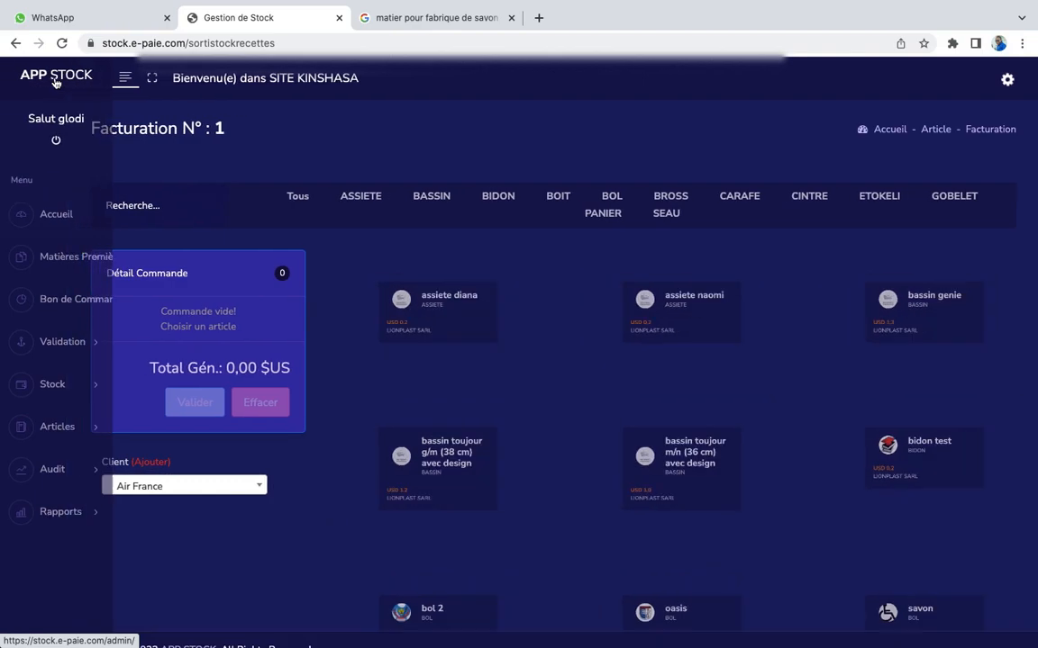
{"action": "left_click", "coordinate": [67, 431]}
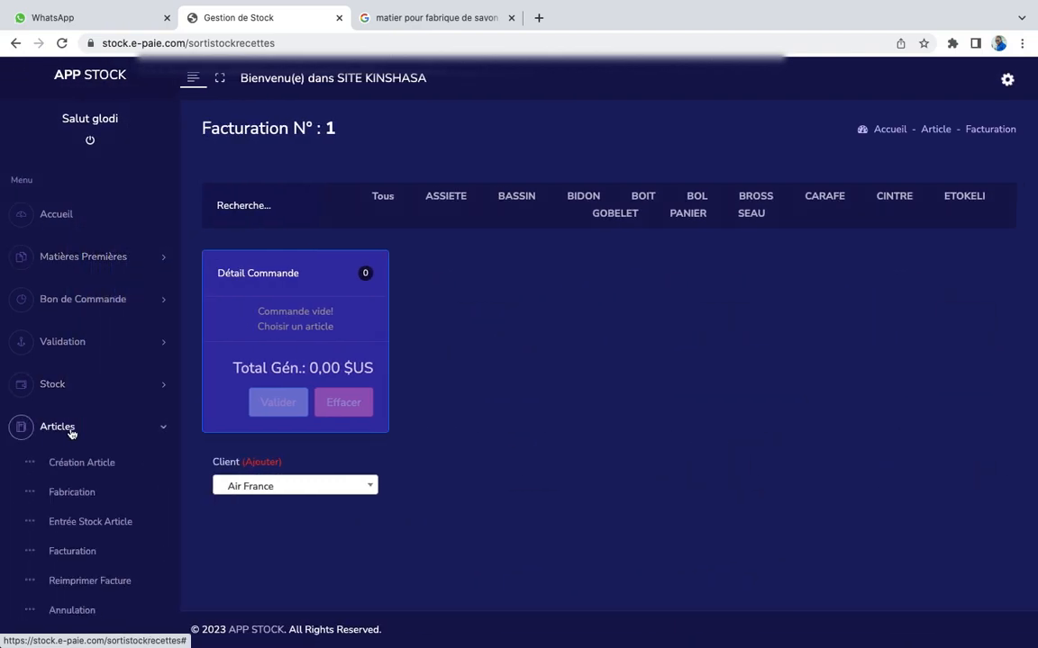
On Entrée Stock Article, enter 12 SAVON with its entry voucher number
{"action": "left_click", "coordinate": [79, 524]}
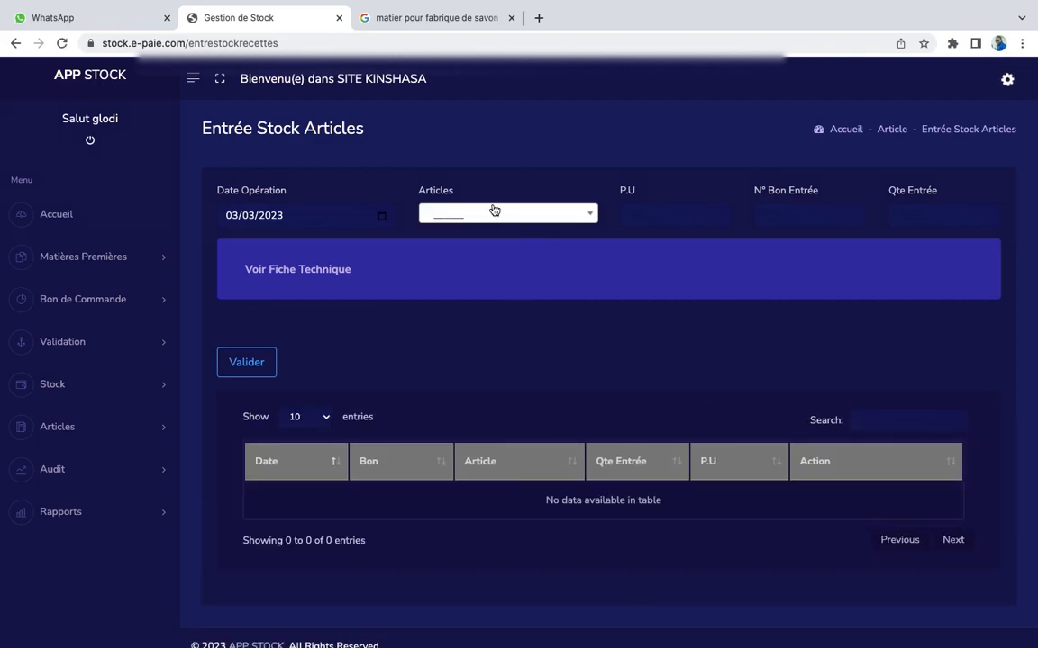
{"action": "left_click", "coordinate": [490, 224]}
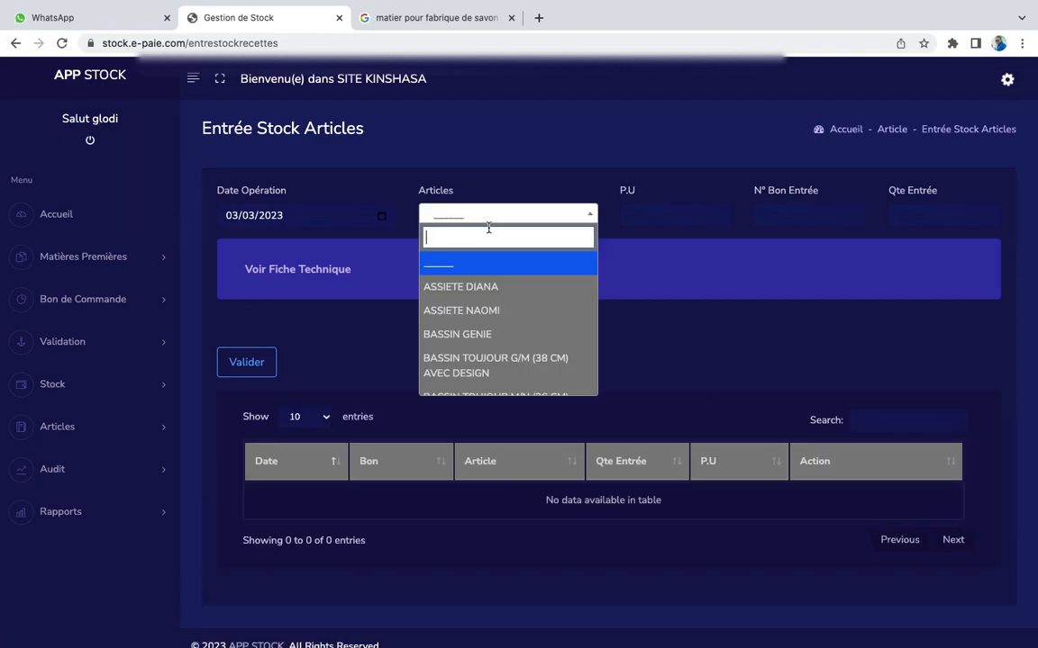
{"action": "type", "text": "s"}
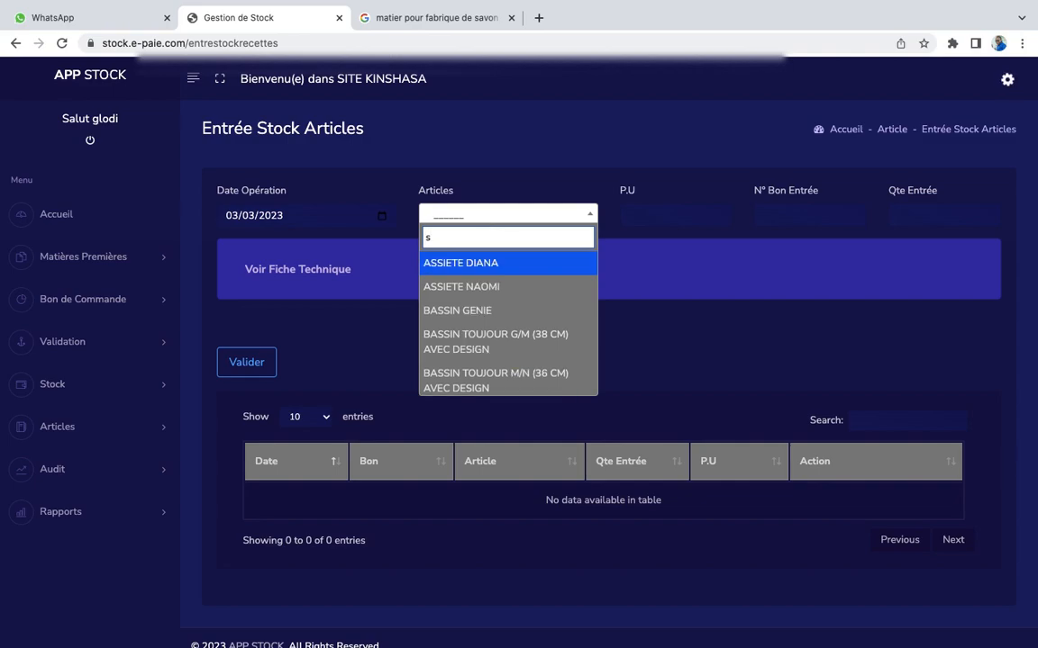
{"action": "type", "text": "t"}
{"action": "key", "text": "BackSpace"}
{"action": "type", "text": "av"}
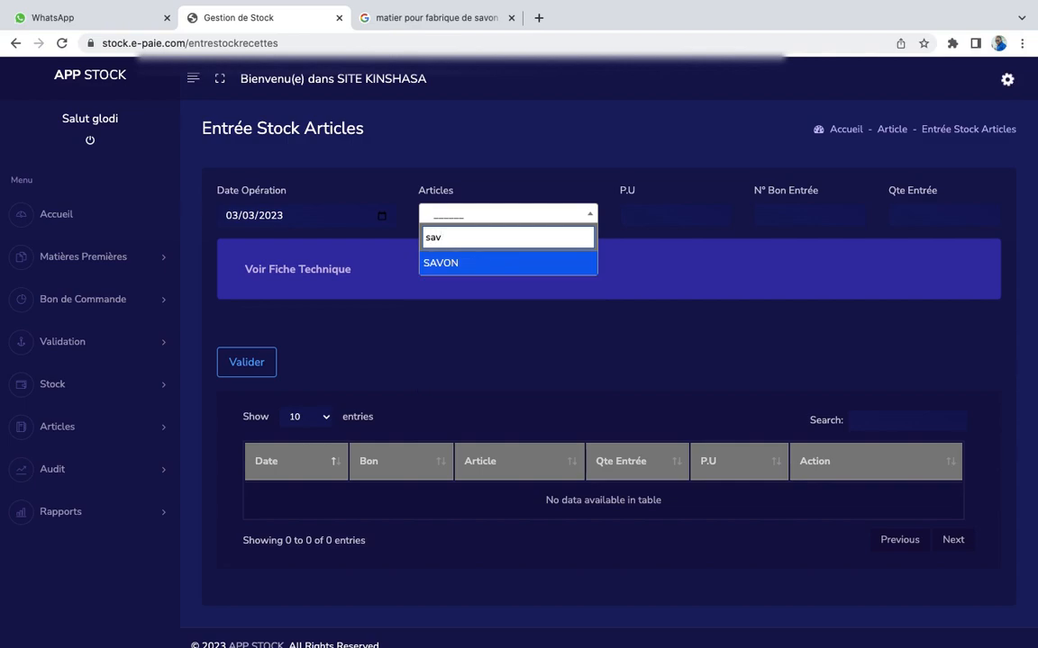
{"action": "left_click", "coordinate": [468, 265]}
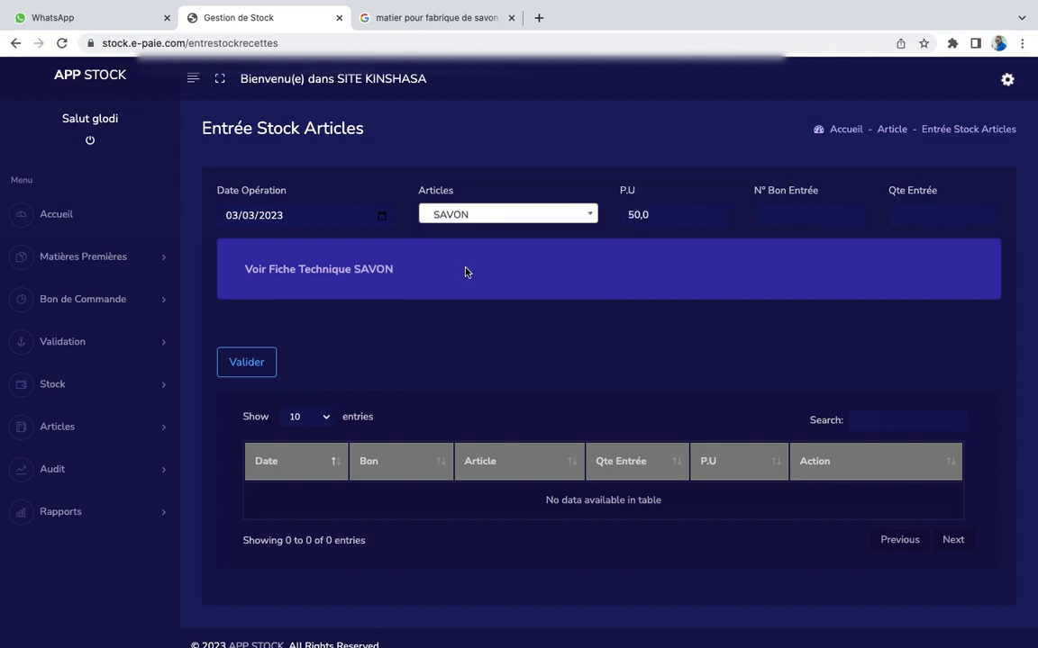
{"action": "left_click", "coordinate": [756, 208]}
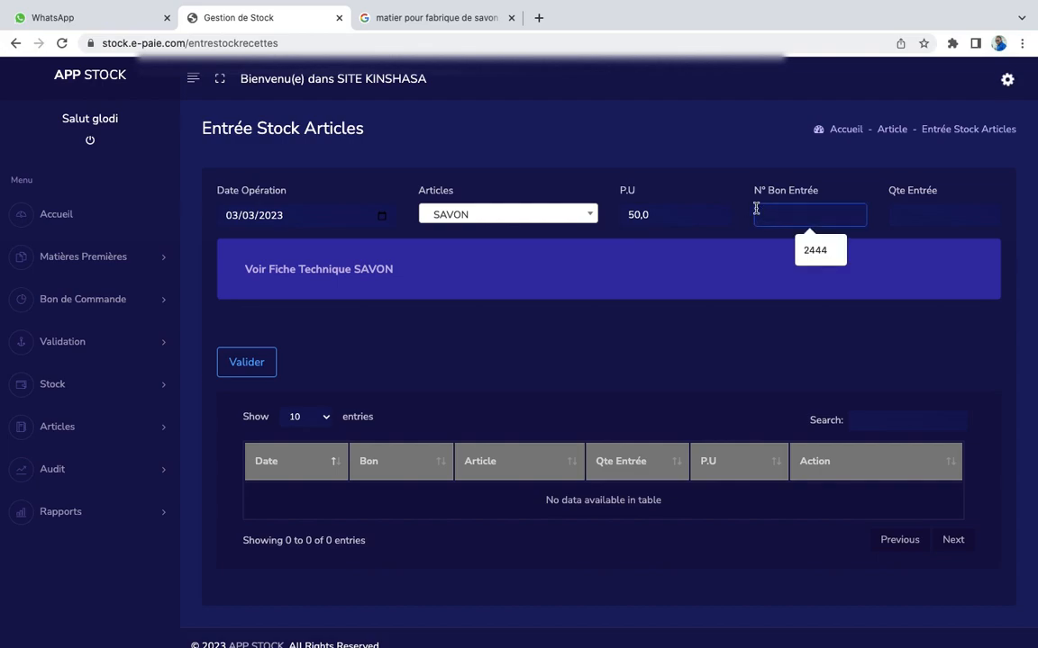
{"action": "left_click", "coordinate": [913, 213]}
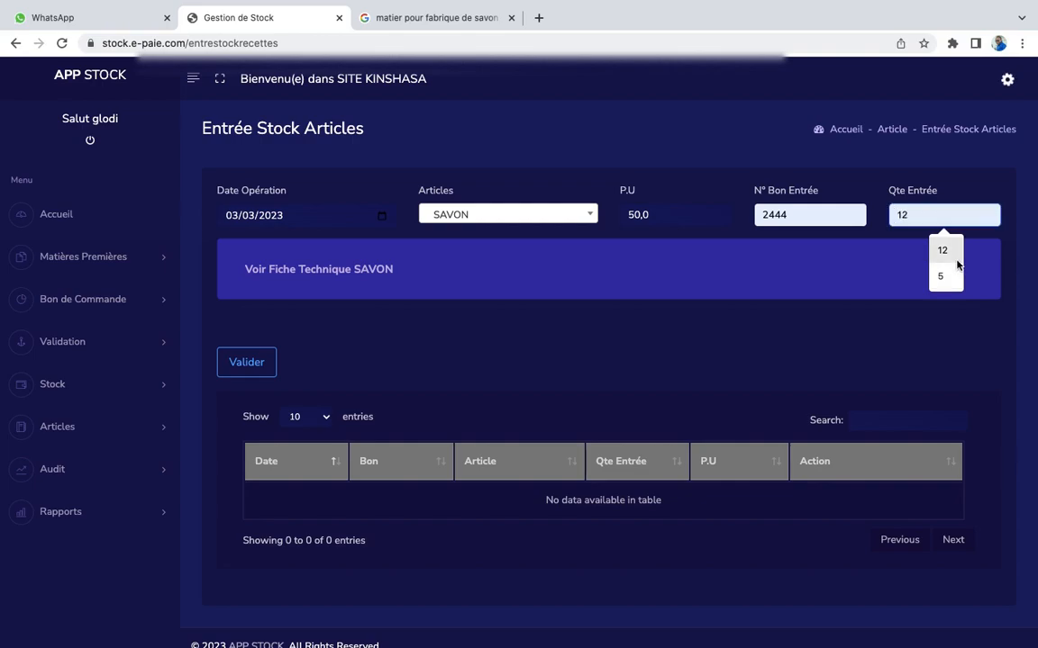
{"action": "left_click", "coordinate": [957, 260]}
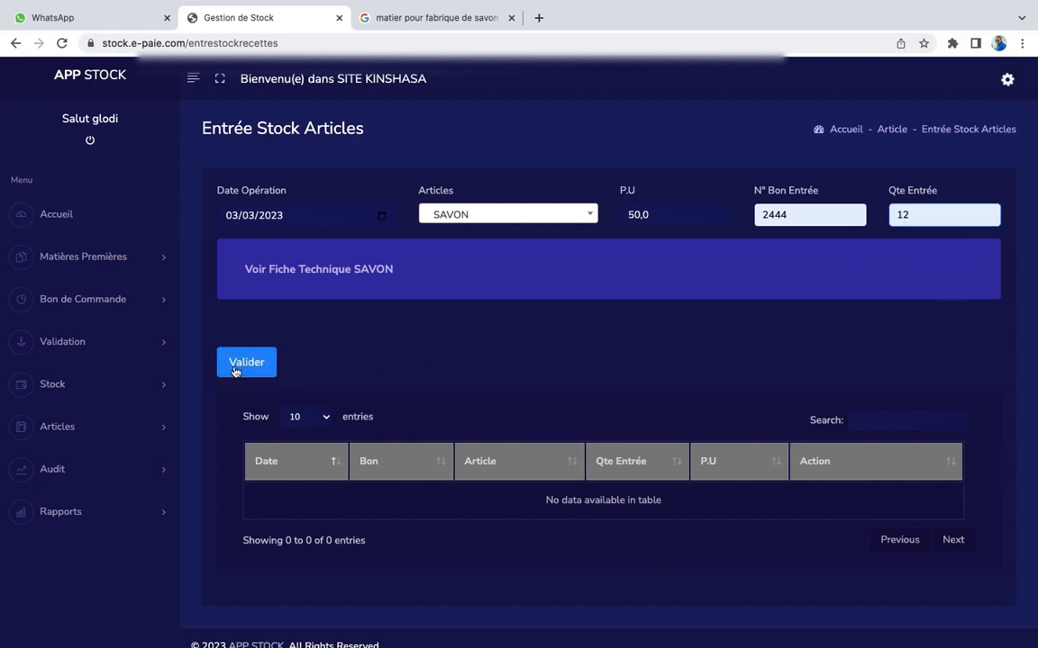
Review the SAVON technical sheet details and expand the Articles menu
{"action": "left_click", "coordinate": [308, 276]}
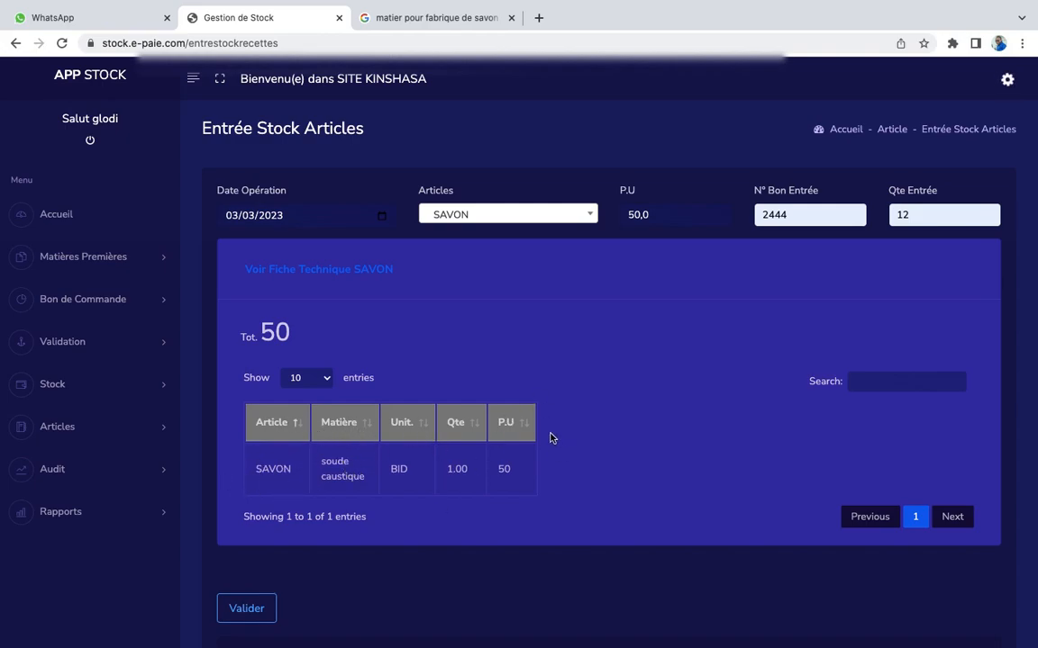
{"action": "scroll", "coordinate": [453, 482], "scroll_direction": "down", "scroll_amount": 3}
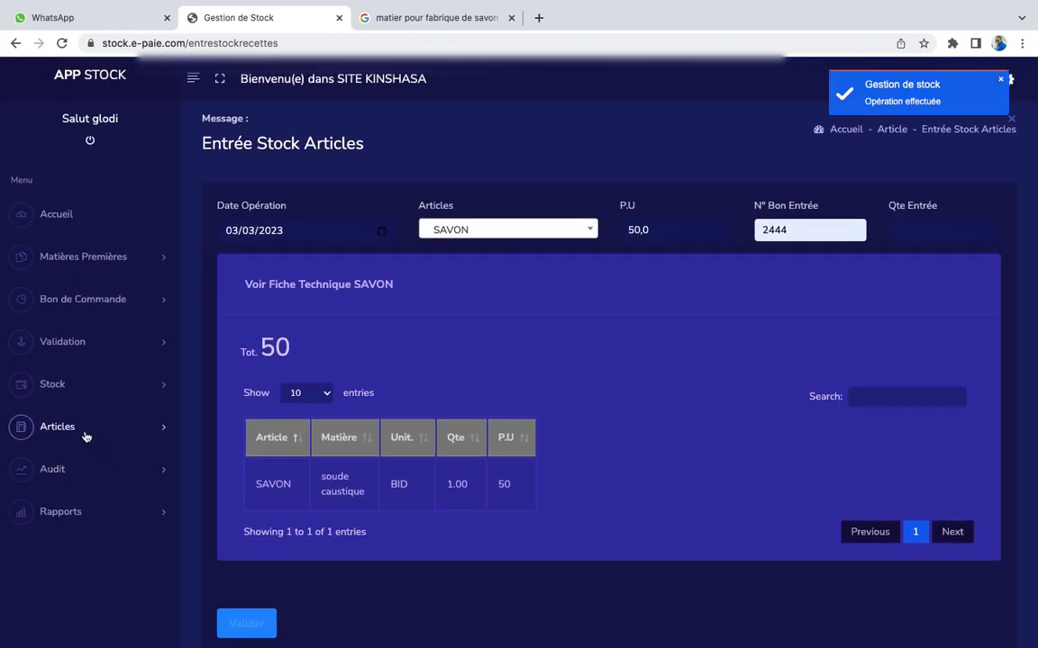
{"action": "left_click", "coordinate": [81, 436]}
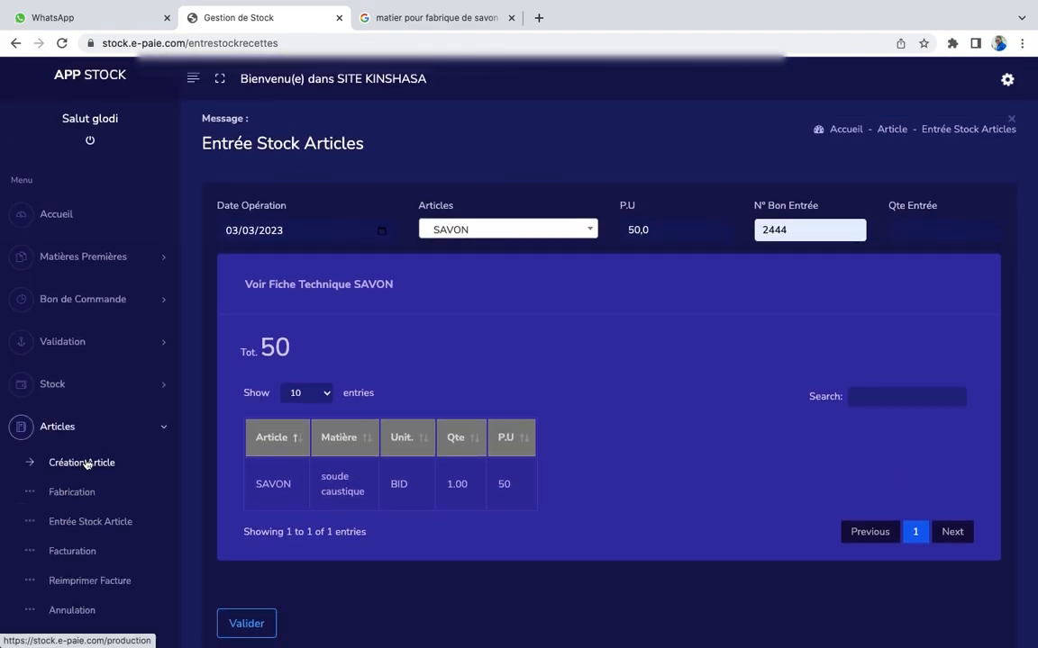
On the Facturation page, filter products to ASSIETE, then show all products again
{"action": "left_click", "coordinate": [74, 552]}
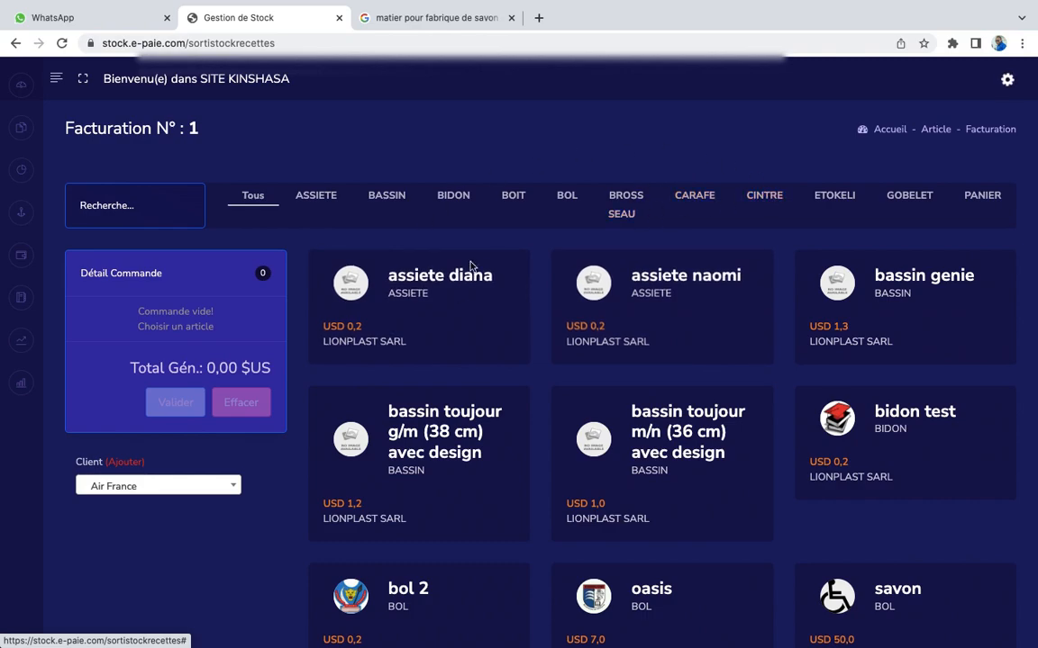
{"action": "left_click", "coordinate": [307, 200]}
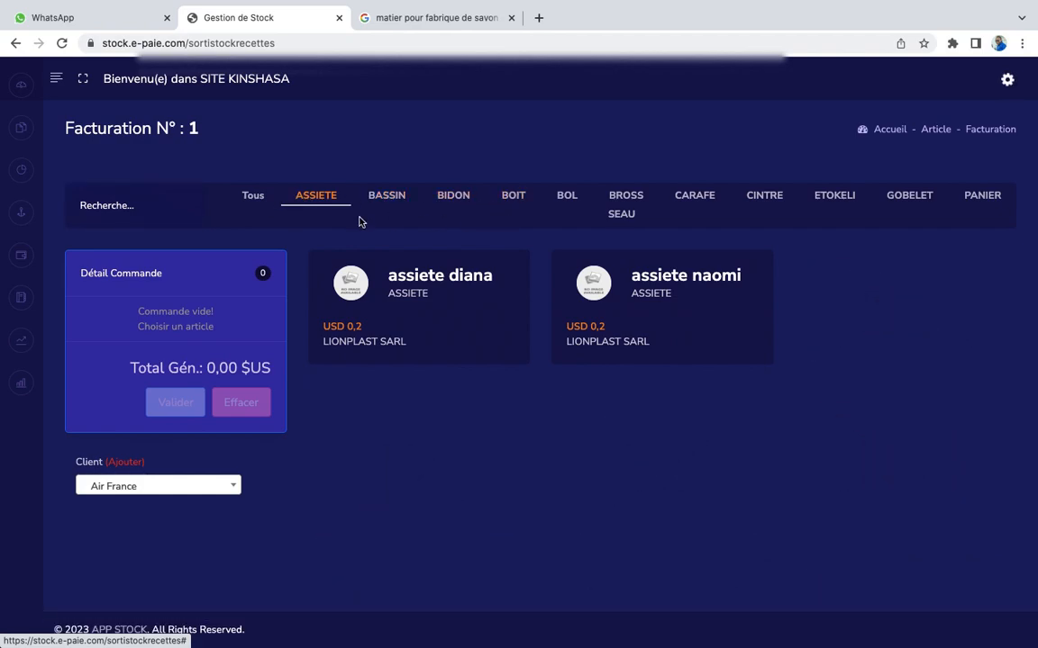
{"action": "left_click", "coordinate": [253, 200]}
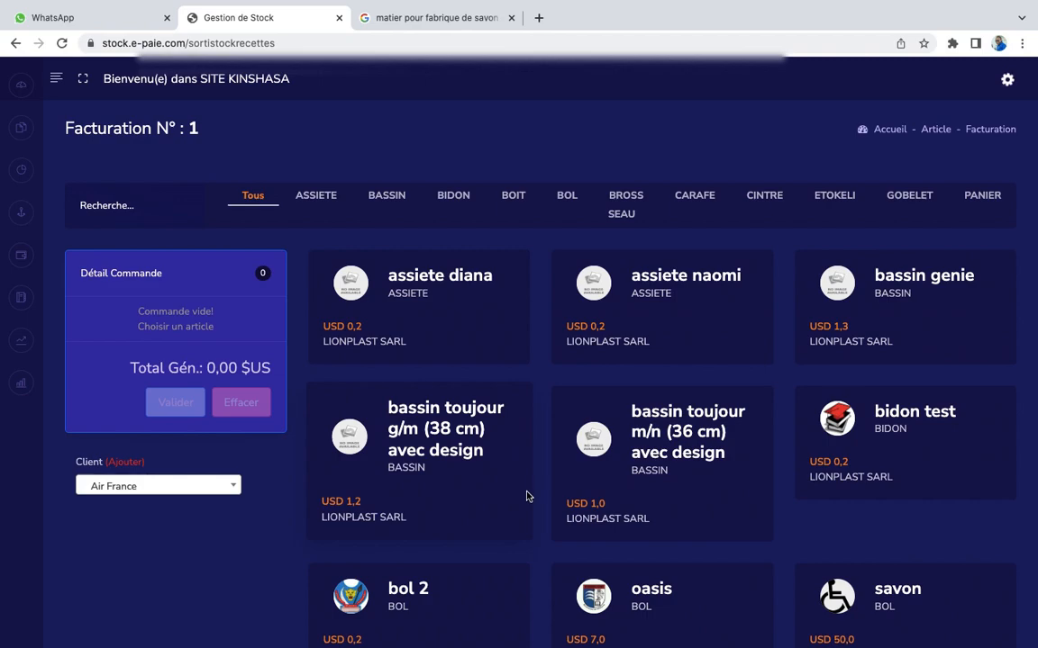
Add savon, assiete naomi and the 36 cm bassin toujour m/n to the order
{"action": "scroll", "coordinate": [527, 497], "scroll_direction": "down", "scroll_amount": 5}
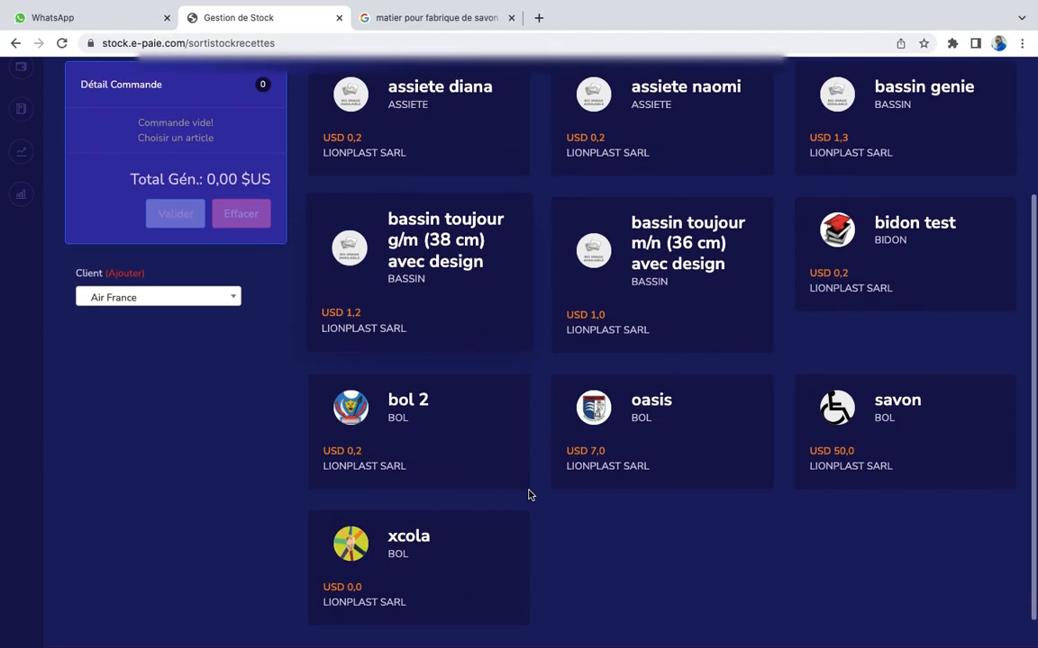
{"action": "left_click", "coordinate": [908, 466]}
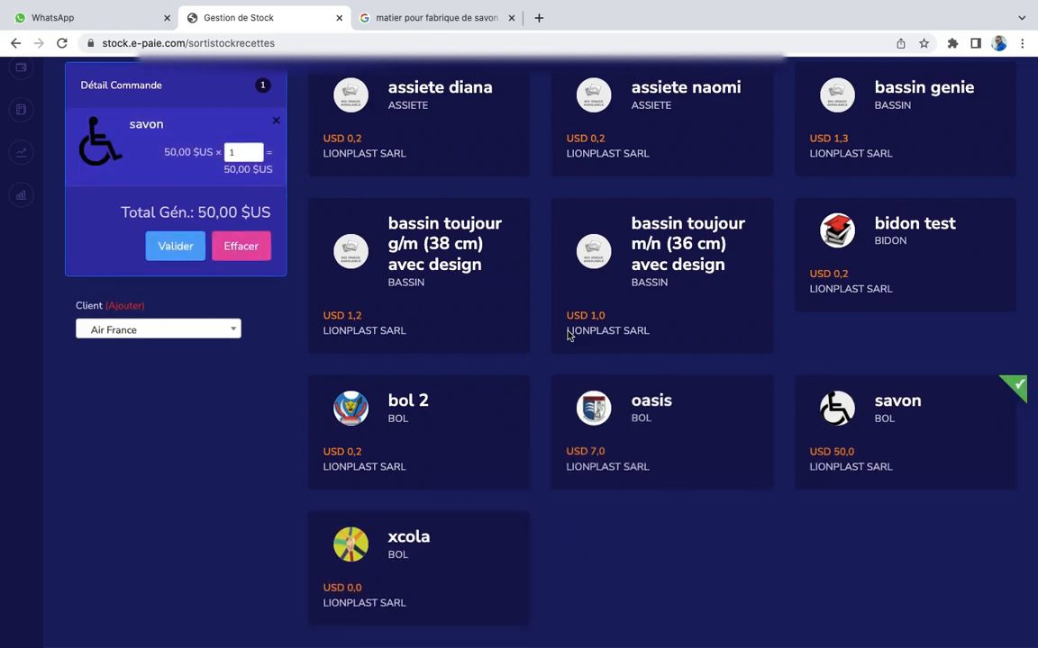
{"action": "scroll", "coordinate": [579, 287], "scroll_direction": "up", "scroll_amount": 3}
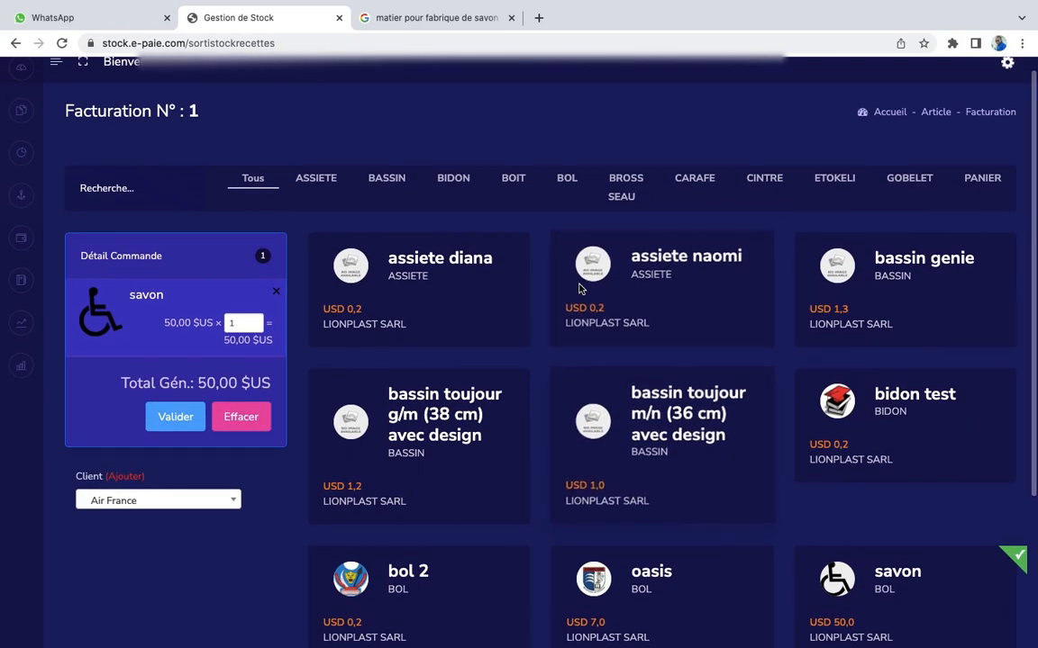
{"action": "left_click", "coordinate": [656, 291]}
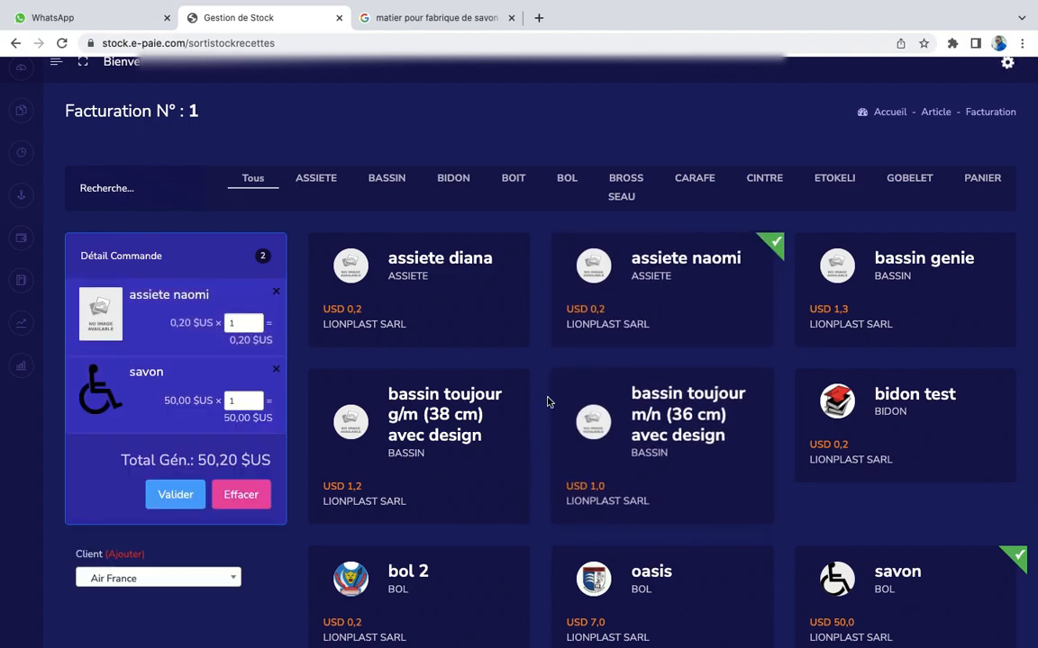
{"action": "left_click", "coordinate": [631, 424]}
Empty the order back to 0,00 $US and expand the side navigation
{"action": "scroll", "coordinate": [142, 461], "scroll_direction": "down", "scroll_amount": 2}
{"action": "scroll", "coordinate": [142, 461], "scroll_direction": "up", "scroll_amount": 2}
{"action": "mouse_move", "coordinate": [19, 346]}
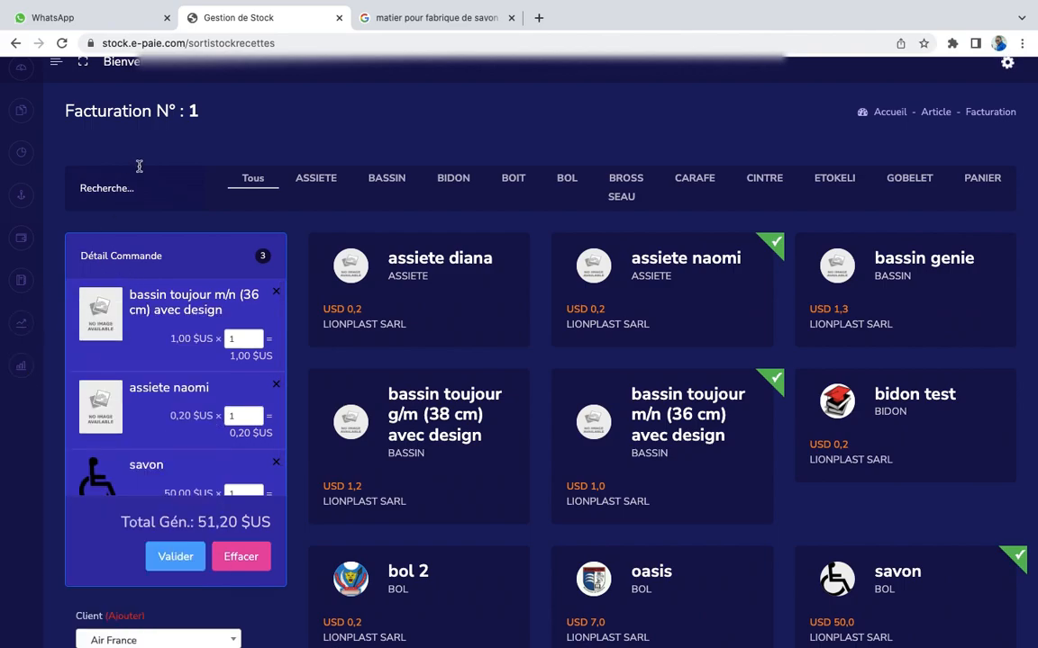
{"action": "scroll", "coordinate": [159, 216], "scroll_direction": "down", "scroll_amount": 3}
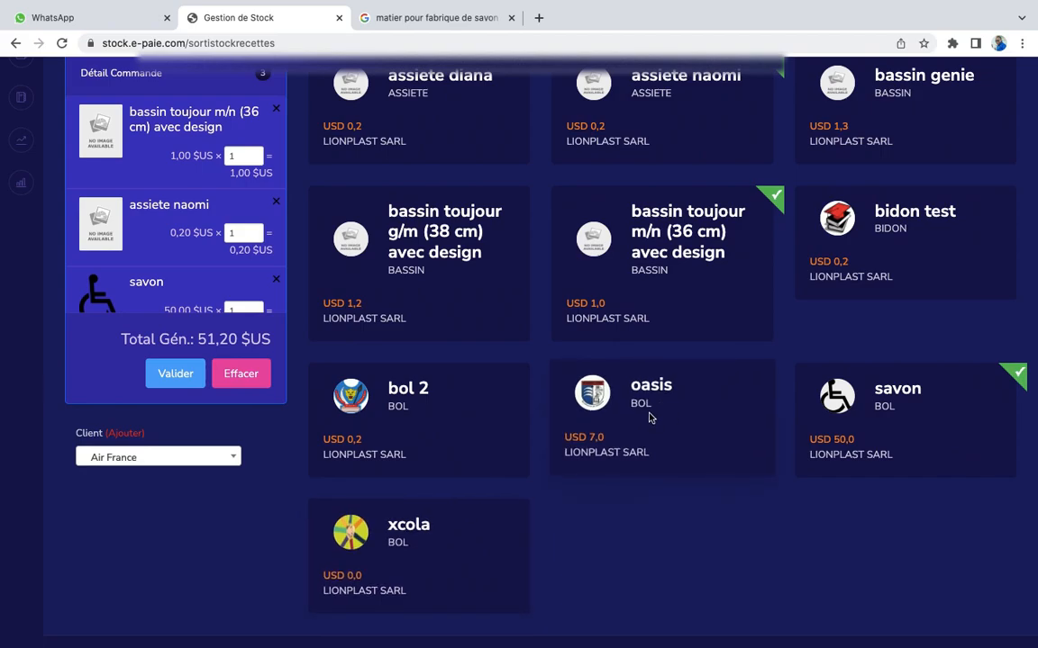
{"action": "left_click", "coordinate": [256, 373]}
{"action": "scroll", "coordinate": [596, 359], "scroll_direction": "up", "scroll_amount": 5}
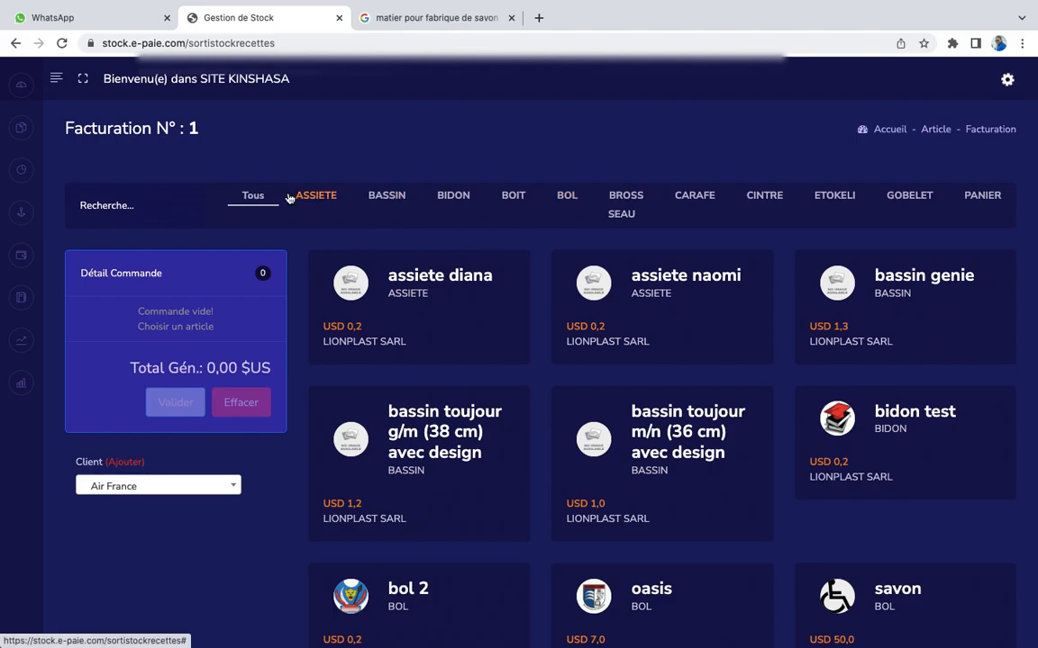
{"action": "mouse_move", "coordinate": [16, 304]}
{"action": "left_click", "coordinate": [56, 80]}
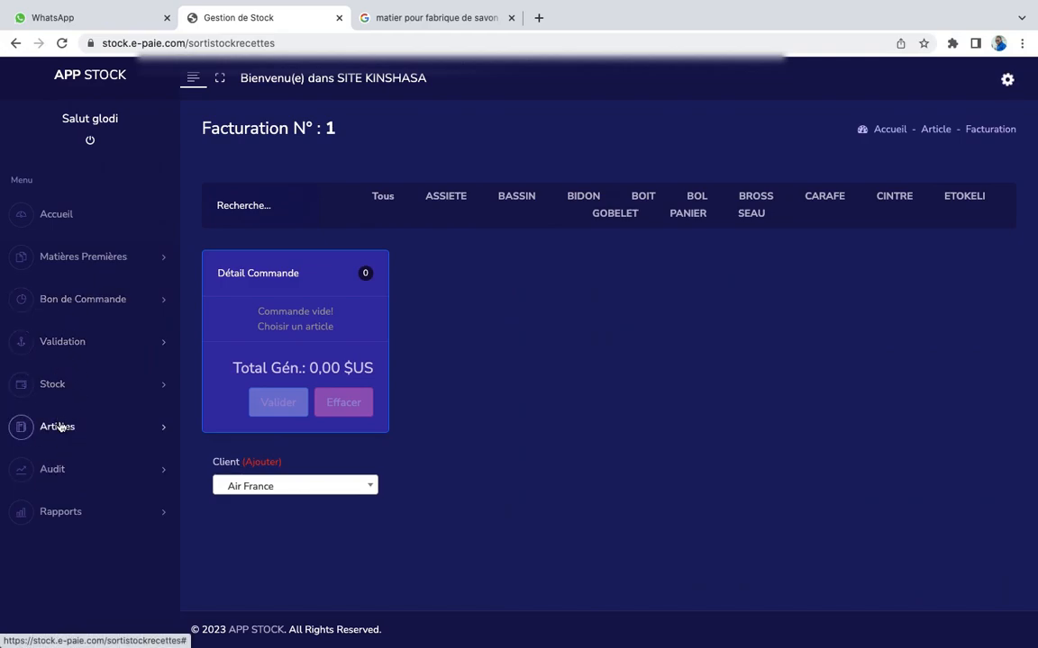
Open the Rap.Ventes Journalières page under Articles
{"action": "left_click", "coordinate": [59, 428]}
{"action": "scroll", "coordinate": [108, 492], "scroll_direction": "down", "scroll_amount": 5}
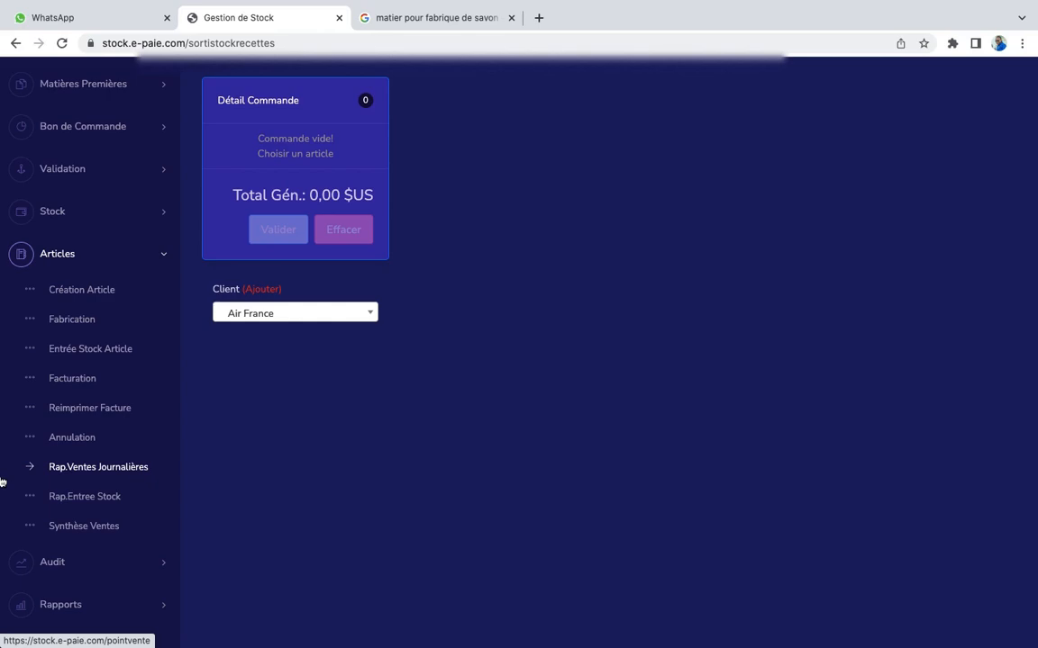
{"action": "left_click", "coordinate": [134, 469]}
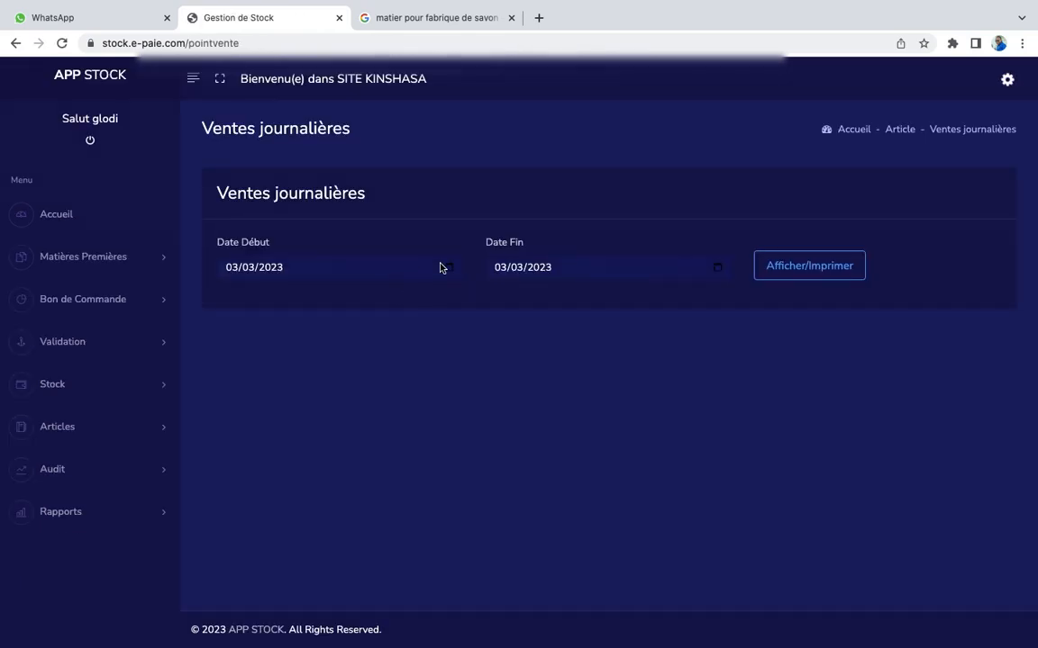
Set Date Début to 01/01/2021 and generate the daily sales report
{"action": "left_click", "coordinate": [453, 276]}
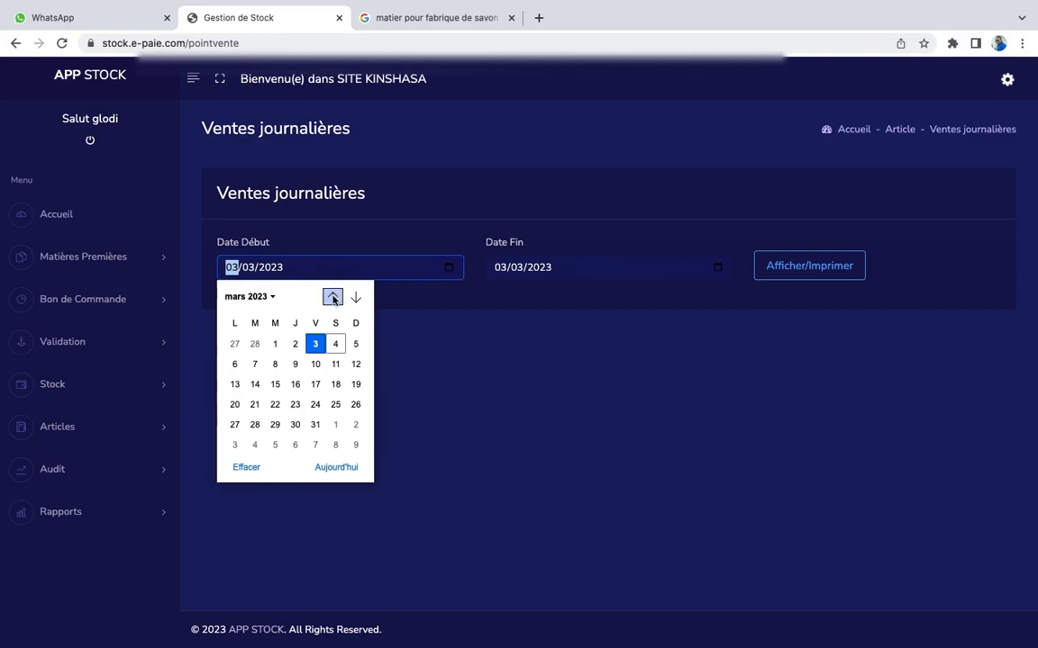
{"action": "left_click", "coordinate": [233, 298]}
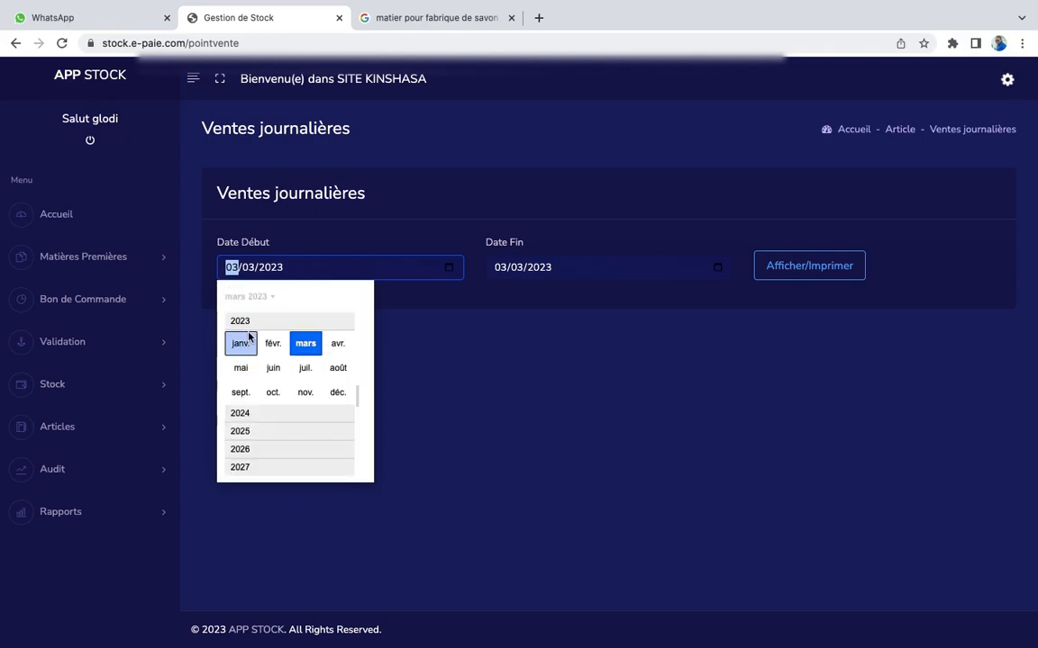
{"action": "scroll", "coordinate": [245, 344], "scroll_direction": "up", "scroll_amount": 2}
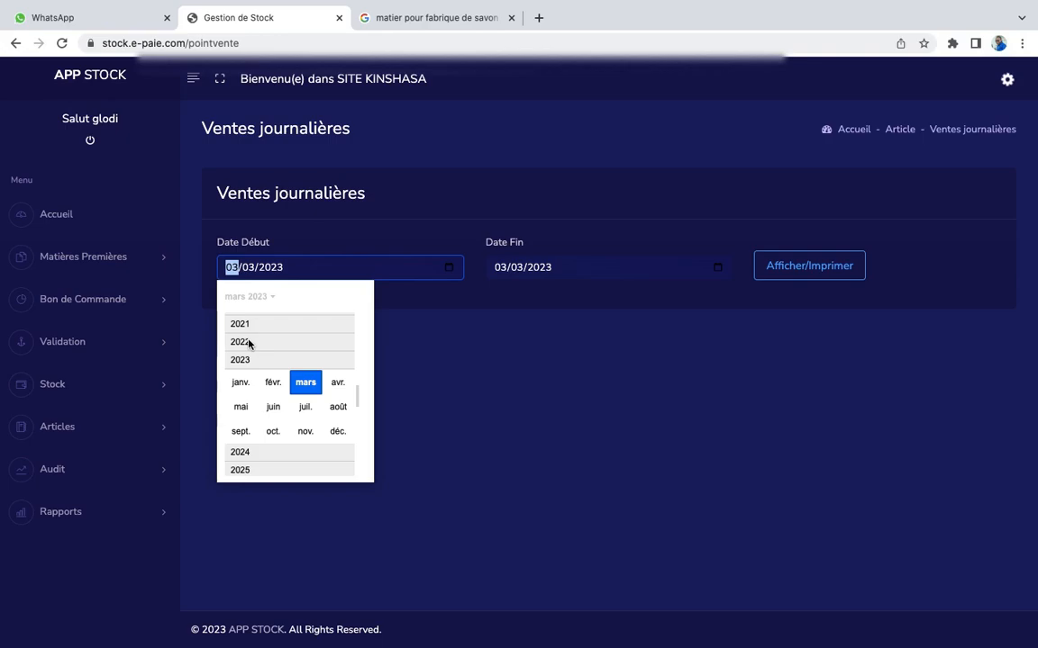
{"action": "scroll", "coordinate": [250, 328], "scroll_direction": "up", "scroll_amount": 1}
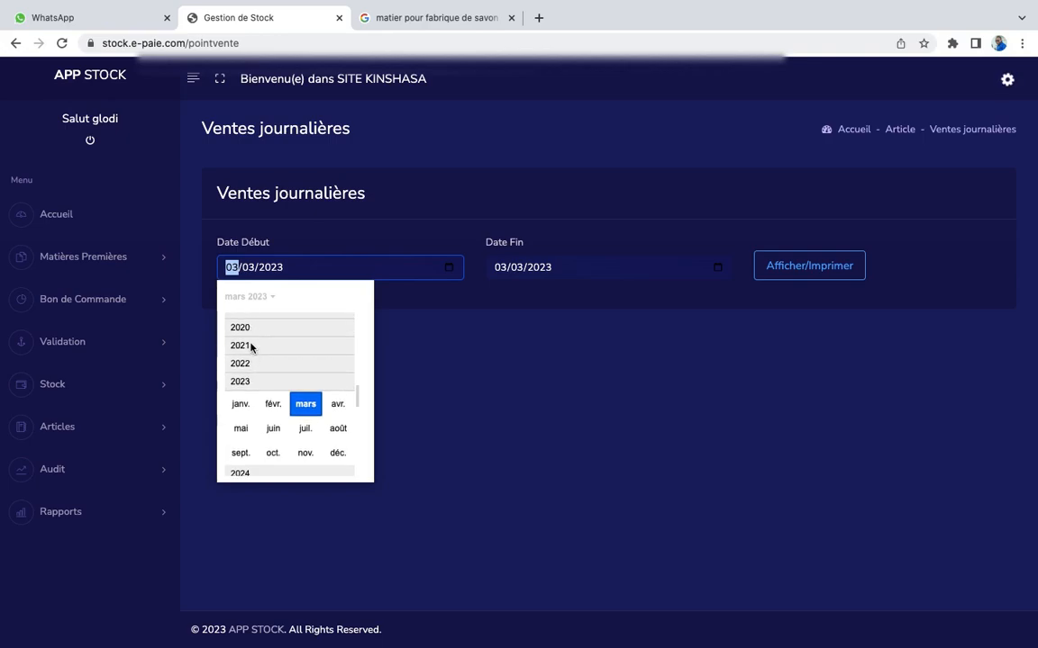
{"action": "left_click", "coordinate": [252, 345]}
{"action": "left_click", "coordinate": [249, 343]}
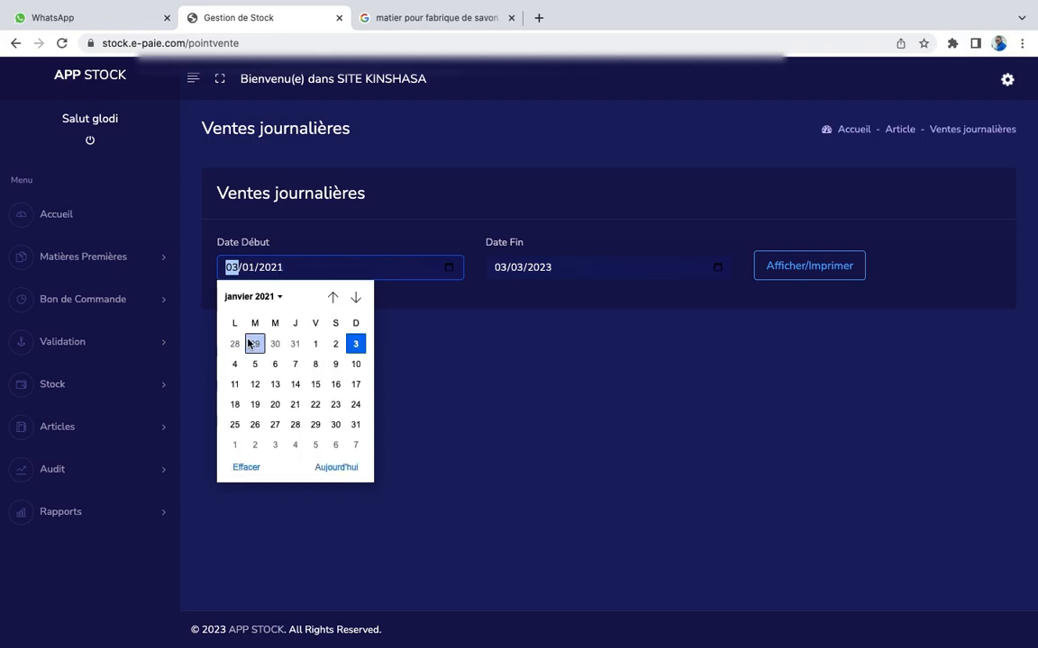
{"action": "left_click", "coordinate": [316, 345]}
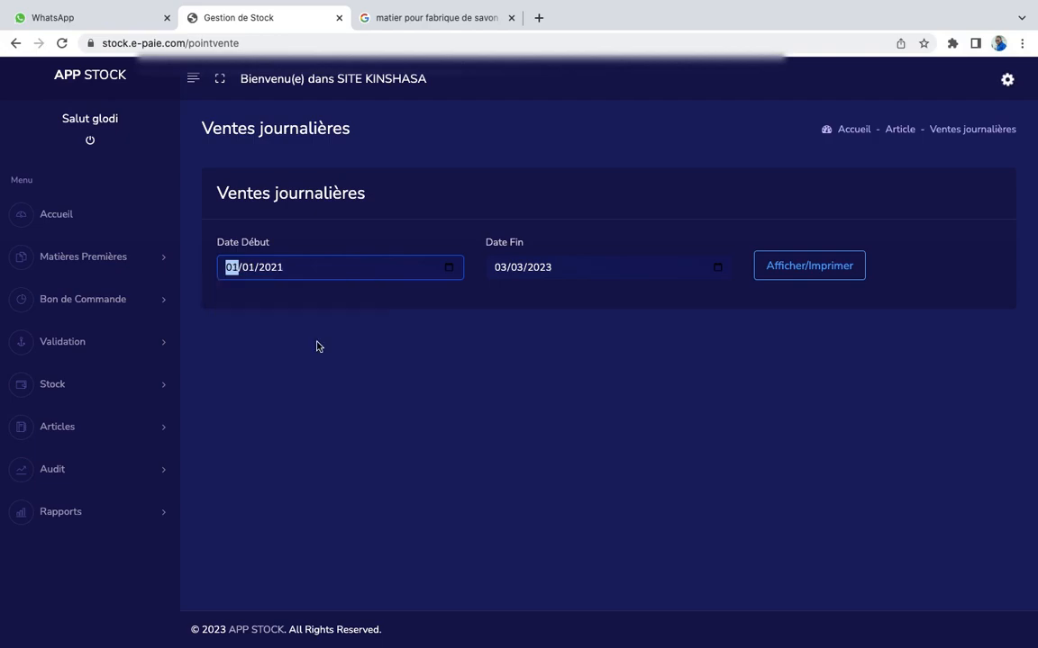
{"action": "left_click", "coordinate": [815, 276]}
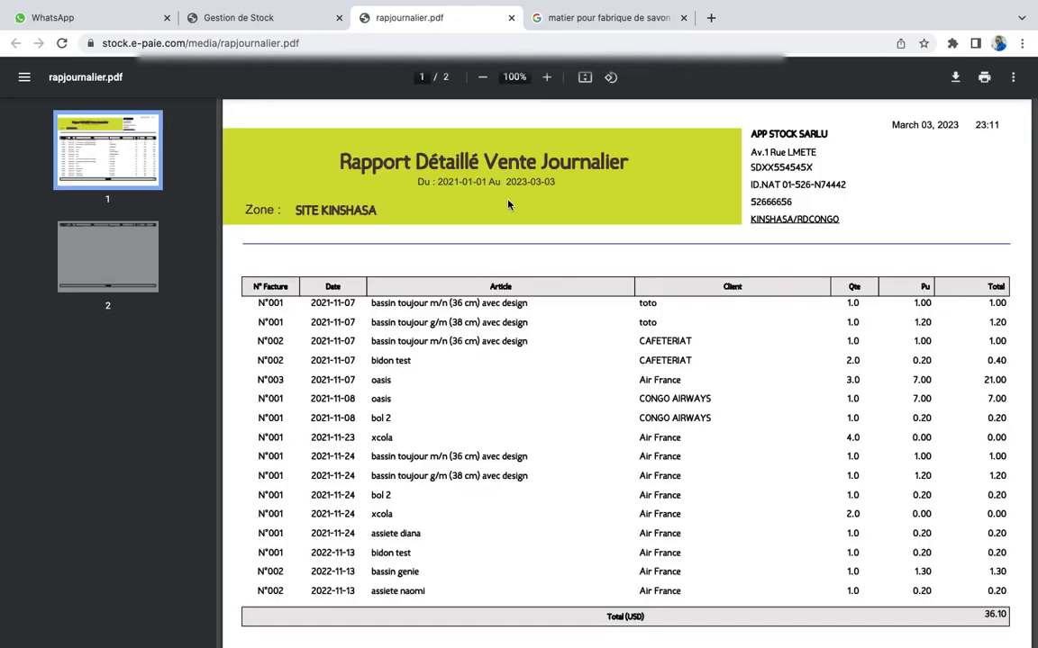
Review rapjournalier.pdf totalling 36.10 USD, then close its tab
{"action": "scroll", "coordinate": [576, 351], "scroll_direction": "down", "scroll_amount": 4}
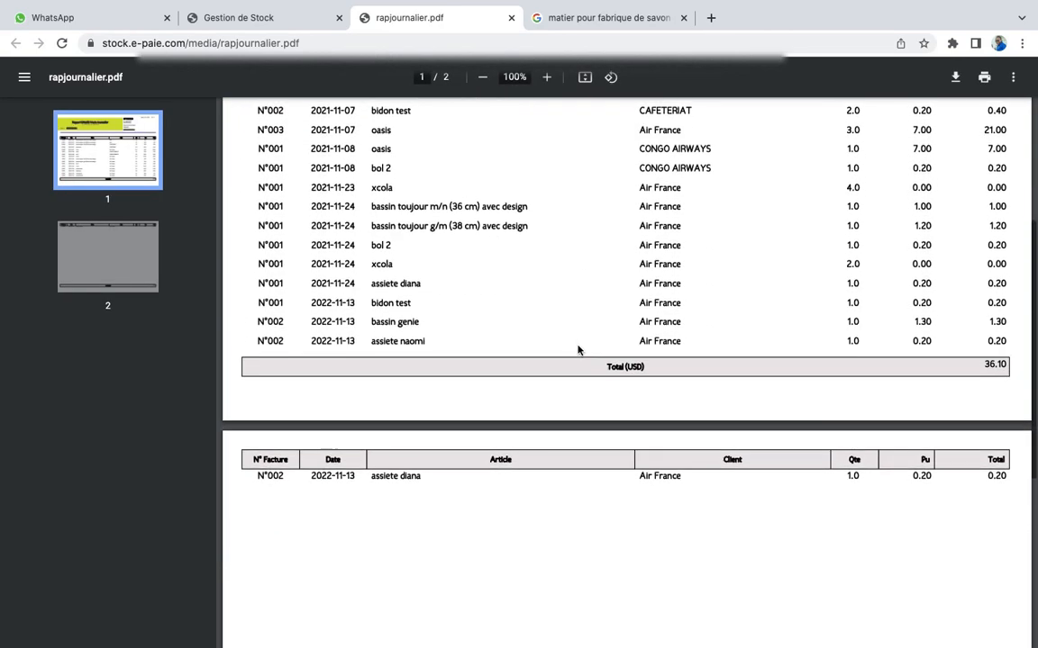
{"action": "scroll", "coordinate": [576, 360], "scroll_direction": "up", "scroll_amount": 4}
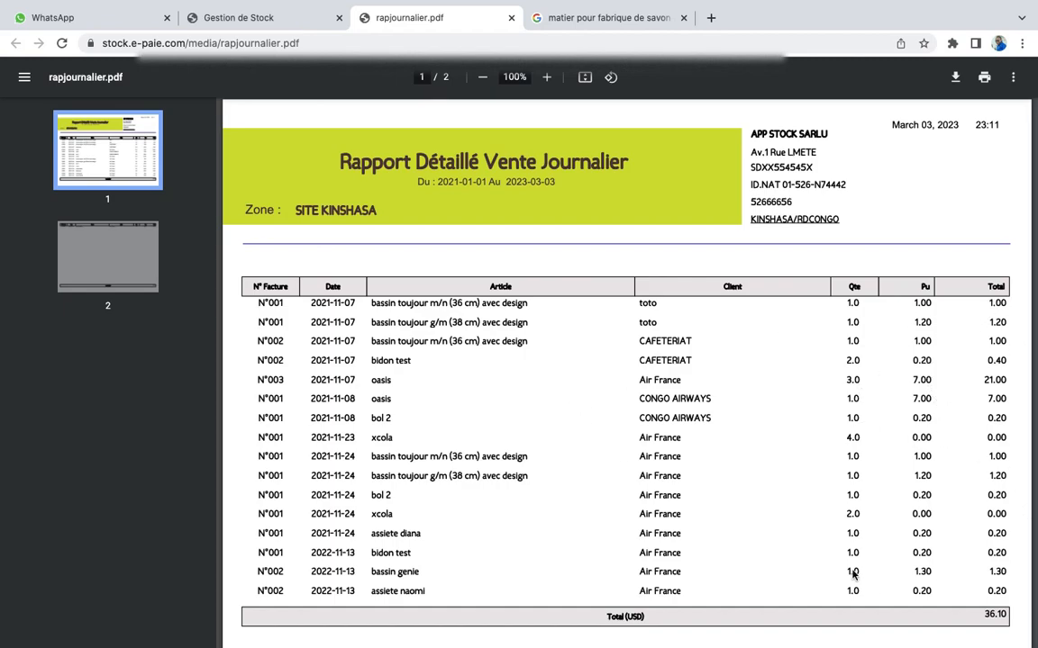
{"action": "scroll", "coordinate": [977, 487], "scroll_direction": "down", "scroll_amount": 5}
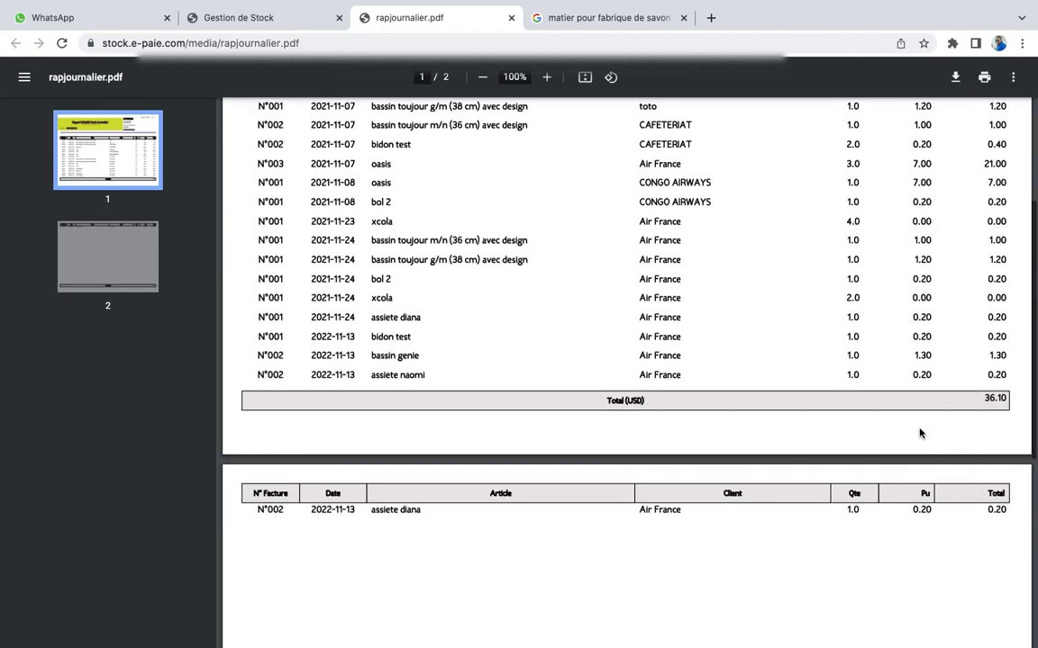
{"action": "scroll", "coordinate": [537, 353], "scroll_direction": "up", "scroll_amount": 5}
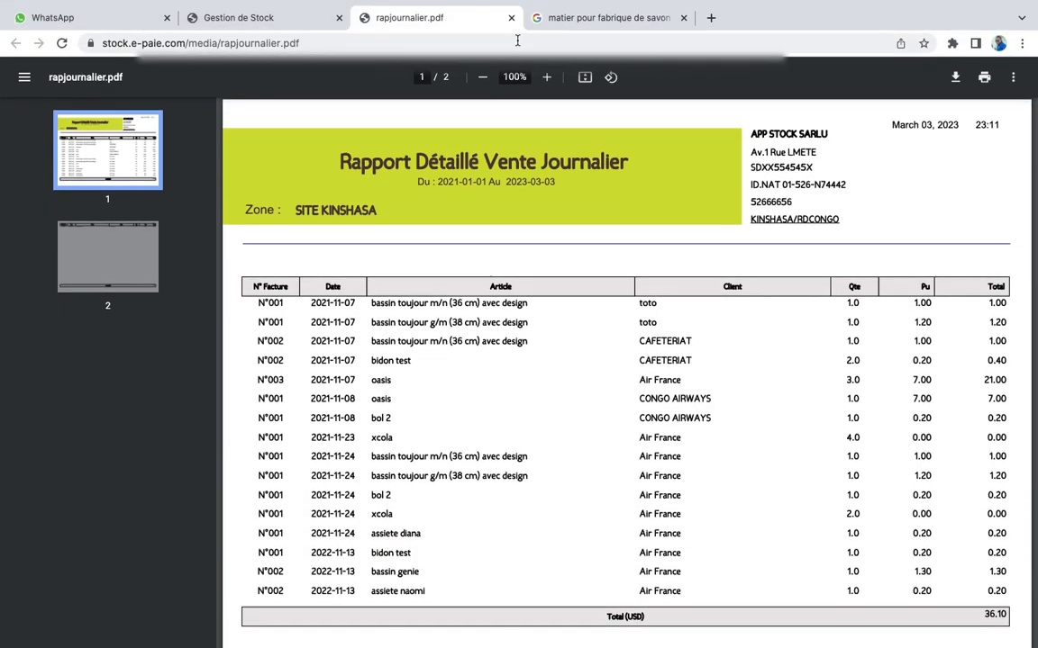
{"action": "left_click", "coordinate": [510, 18]}
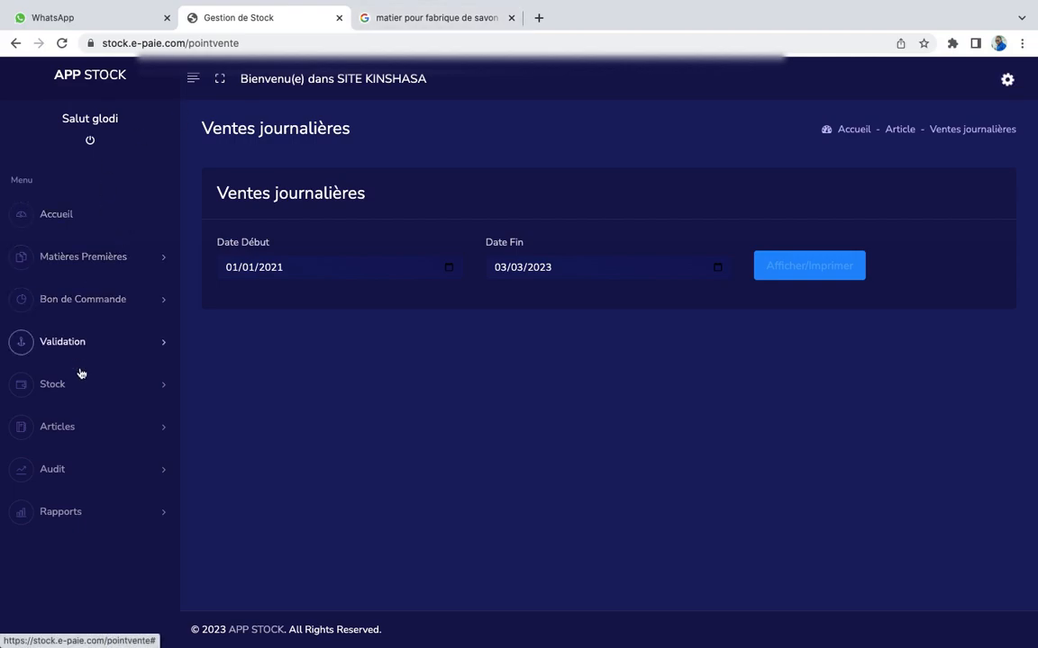
Open the Rap.Entree Stock page under Articles
{"action": "left_click", "coordinate": [63, 427]}
{"action": "scroll", "coordinate": [66, 419], "scroll_direction": "down", "scroll_amount": 5}
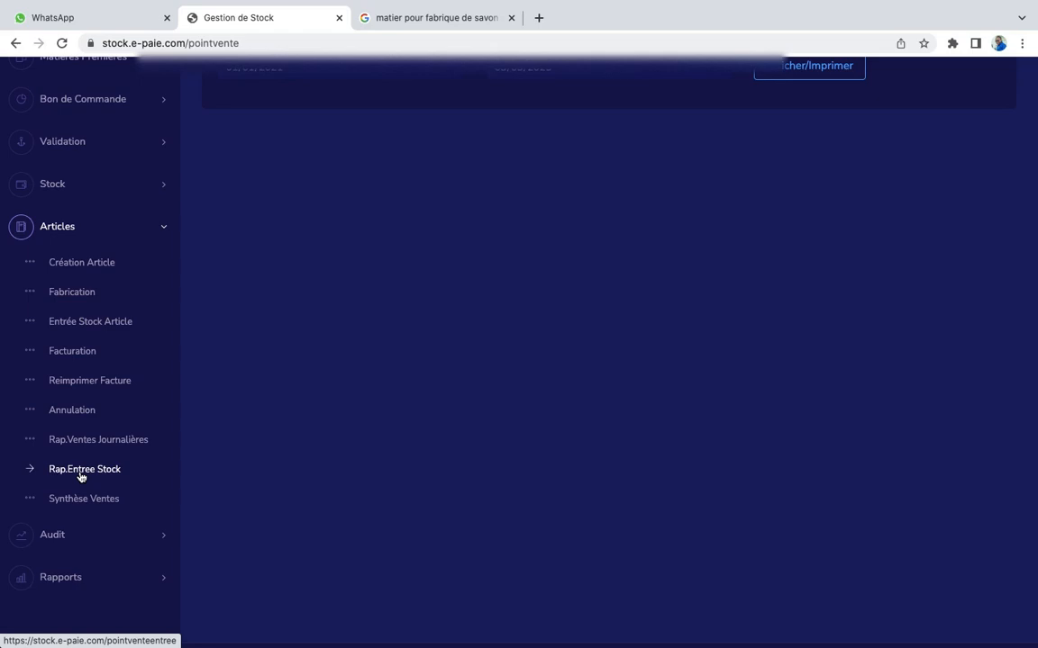
{"action": "left_click", "coordinate": [80, 473]}
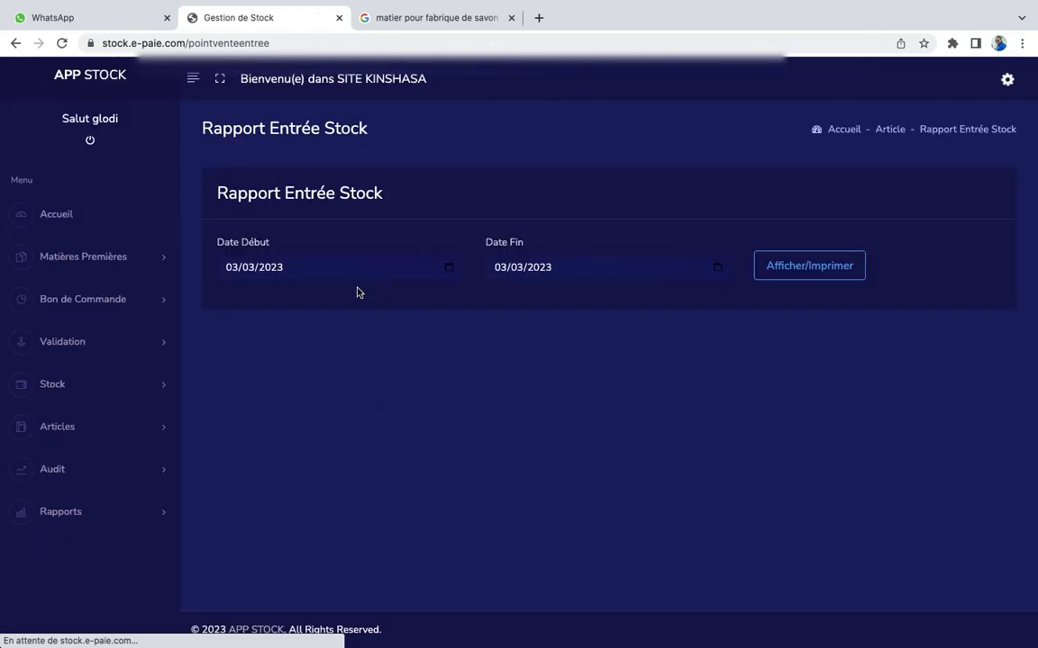
Set Date Début to 01/01/2021 and generate the stock-entry report through 03/03/2023
{"action": "left_click", "coordinate": [449, 277]}
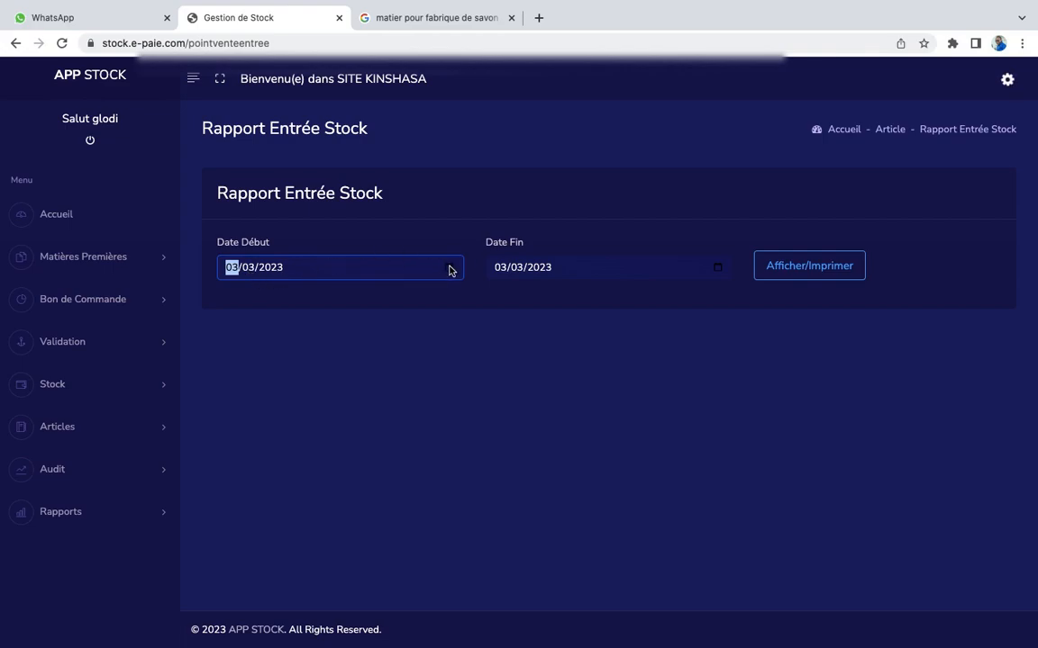
{"action": "left_click", "coordinate": [448, 269]}
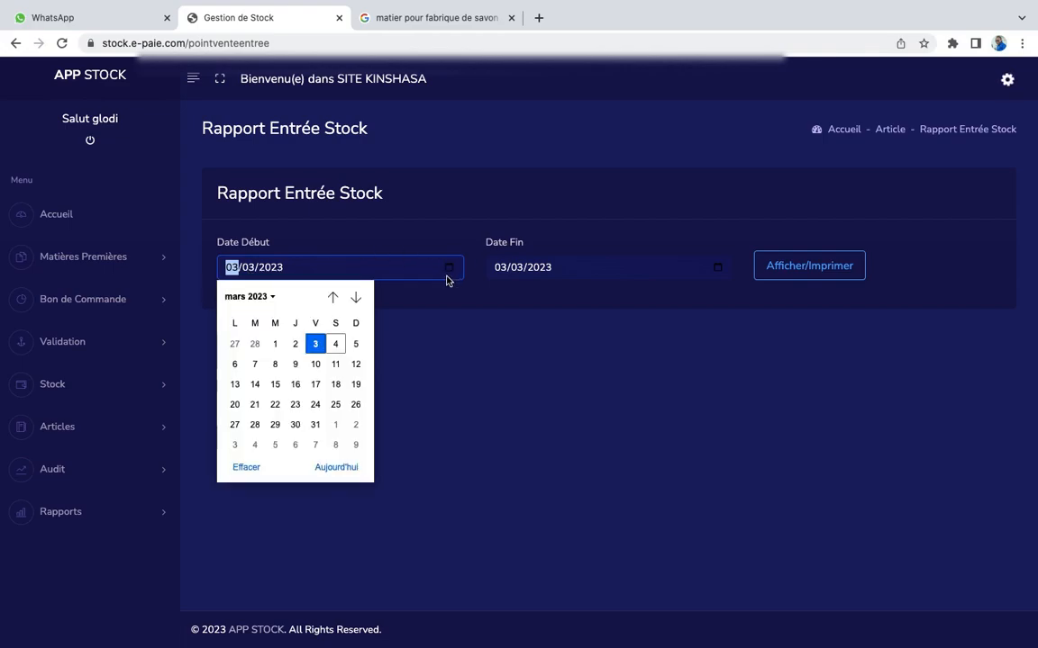
{"action": "left_click", "coordinate": [261, 297]}
{"action": "scroll", "coordinate": [267, 320], "scroll_direction": "up", "scroll_amount": 2}
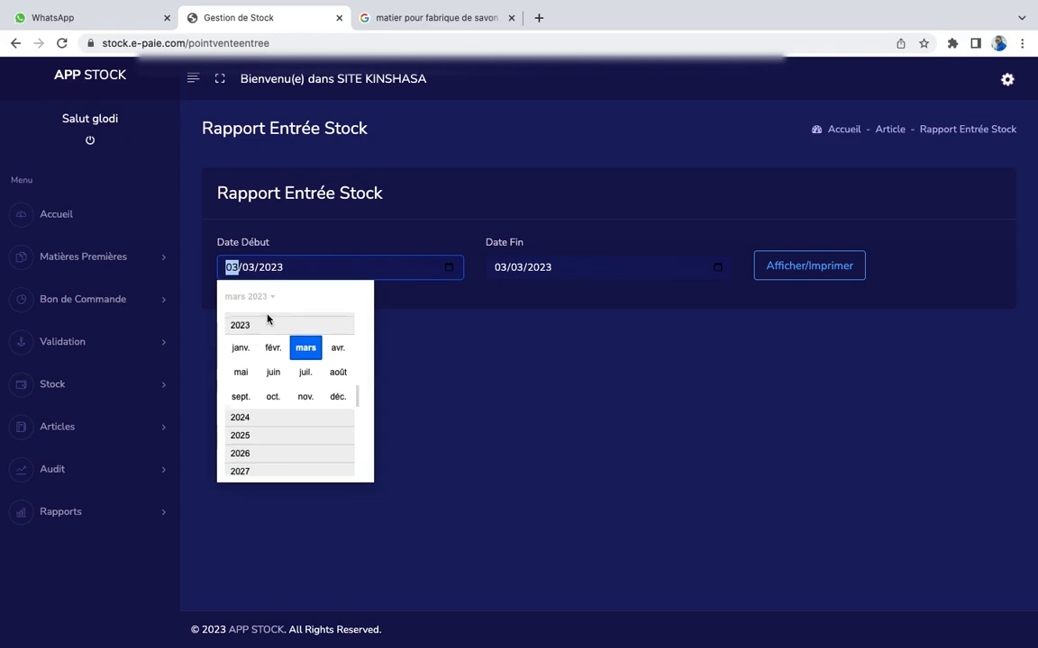
{"action": "scroll", "coordinate": [264, 325], "scroll_direction": "up", "scroll_amount": 1}
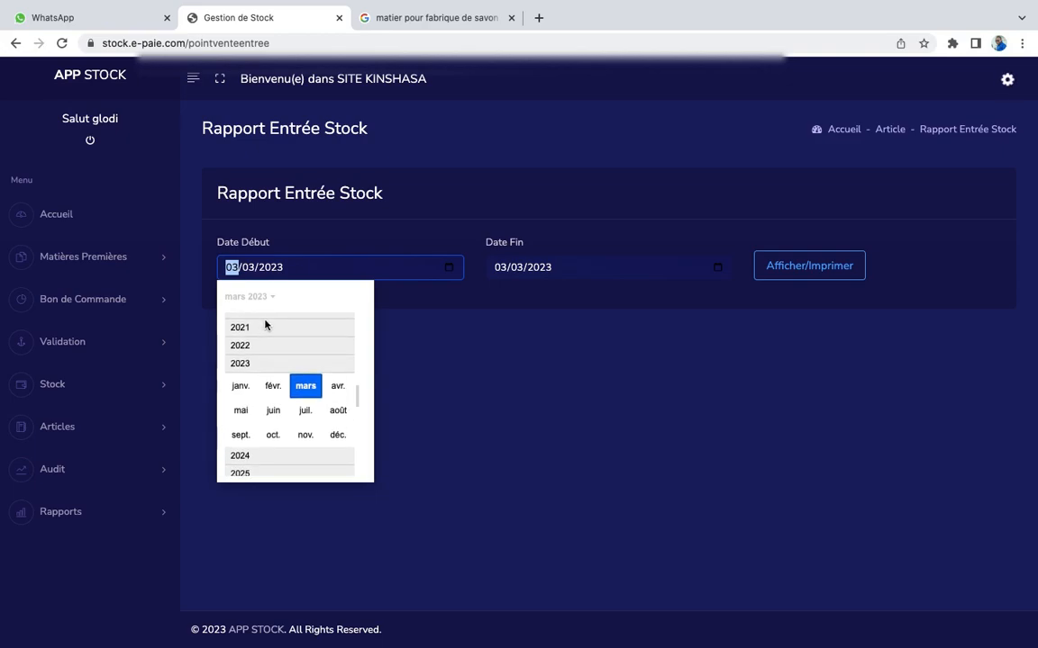
{"action": "left_click", "coordinate": [265, 332]}
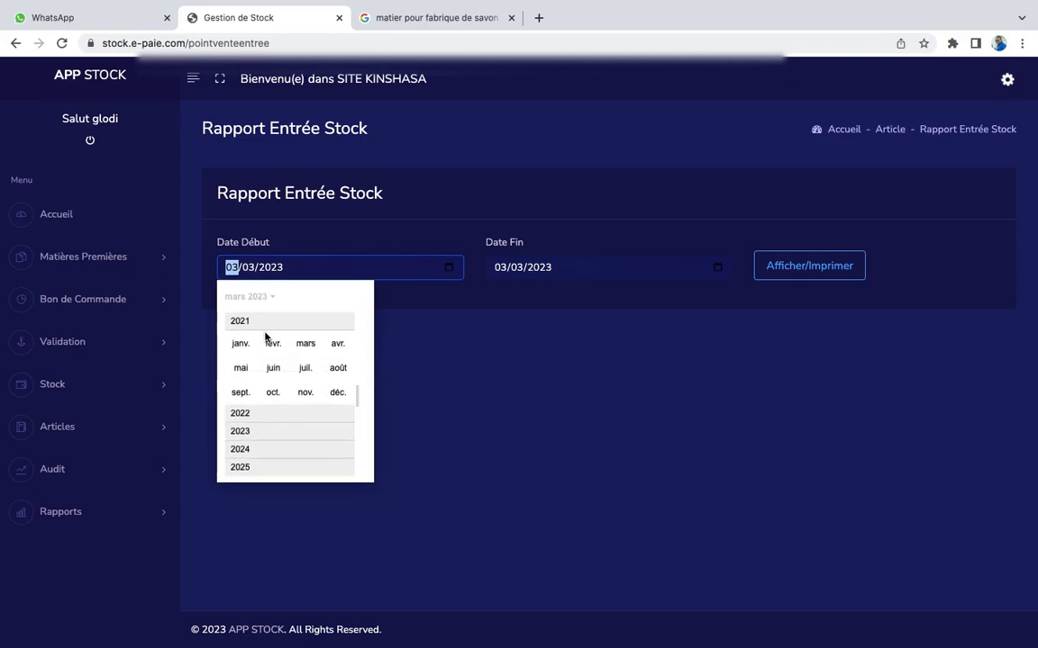
{"action": "left_click", "coordinate": [236, 343]}
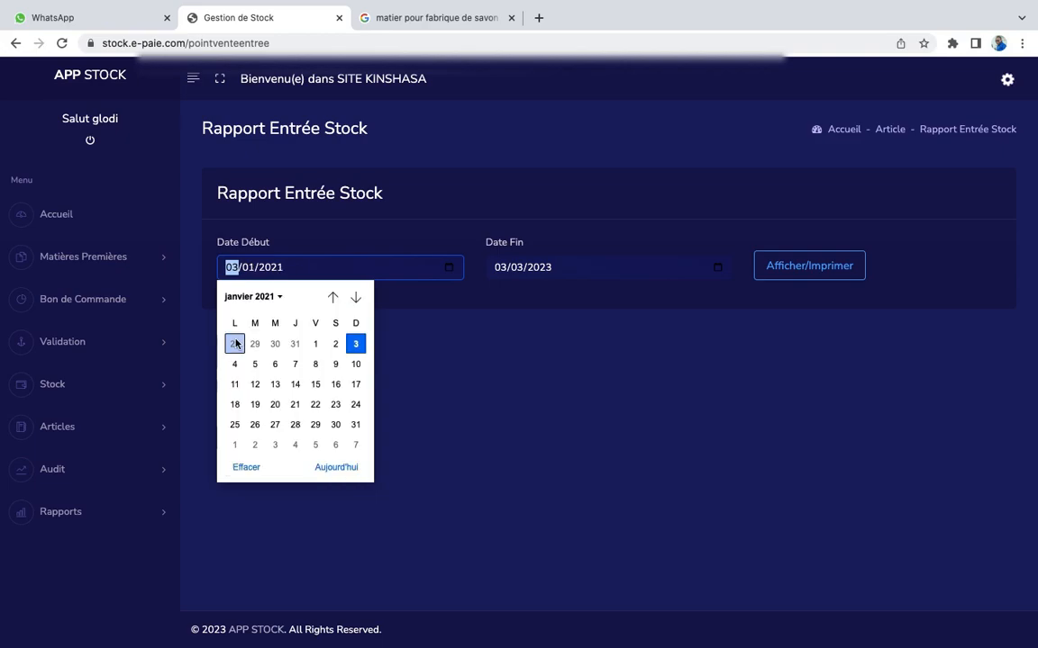
{"action": "left_click", "coordinate": [315, 343]}
{"action": "left_click", "coordinate": [845, 264]}
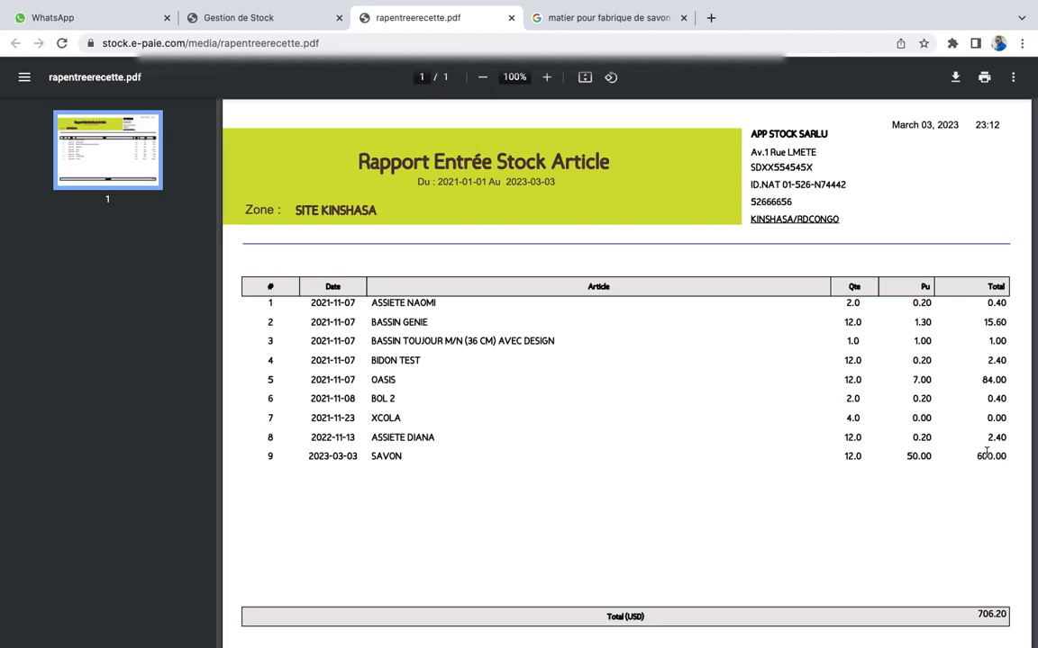
Close the stock-entry report and open Articles > Synthèse Ventes
{"action": "left_click", "coordinate": [510, 18]}
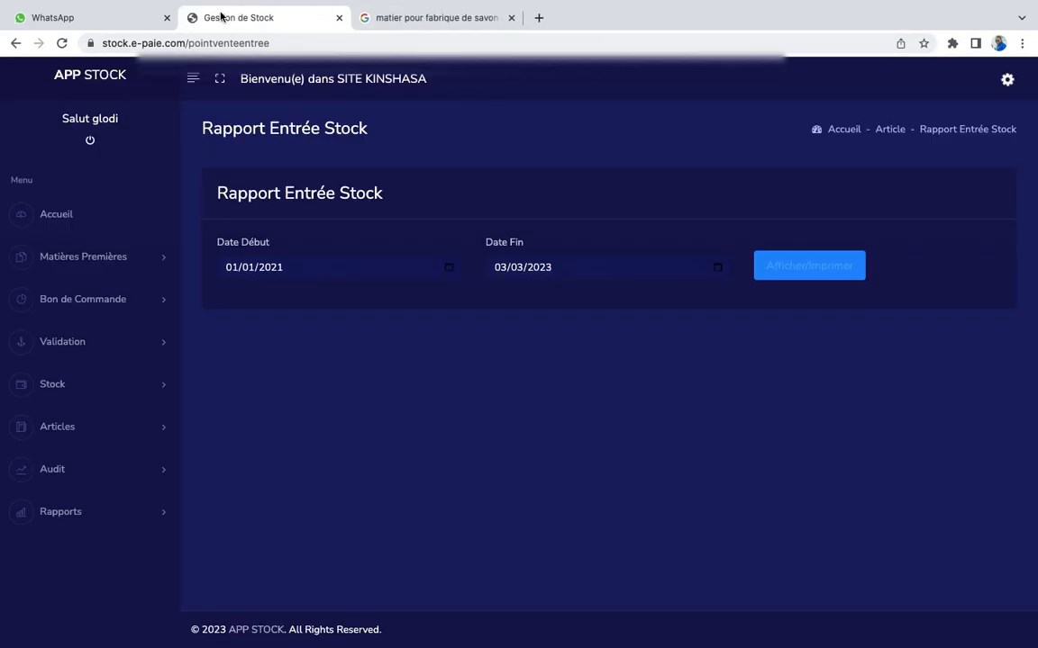
{"action": "left_click", "coordinate": [85, 438]}
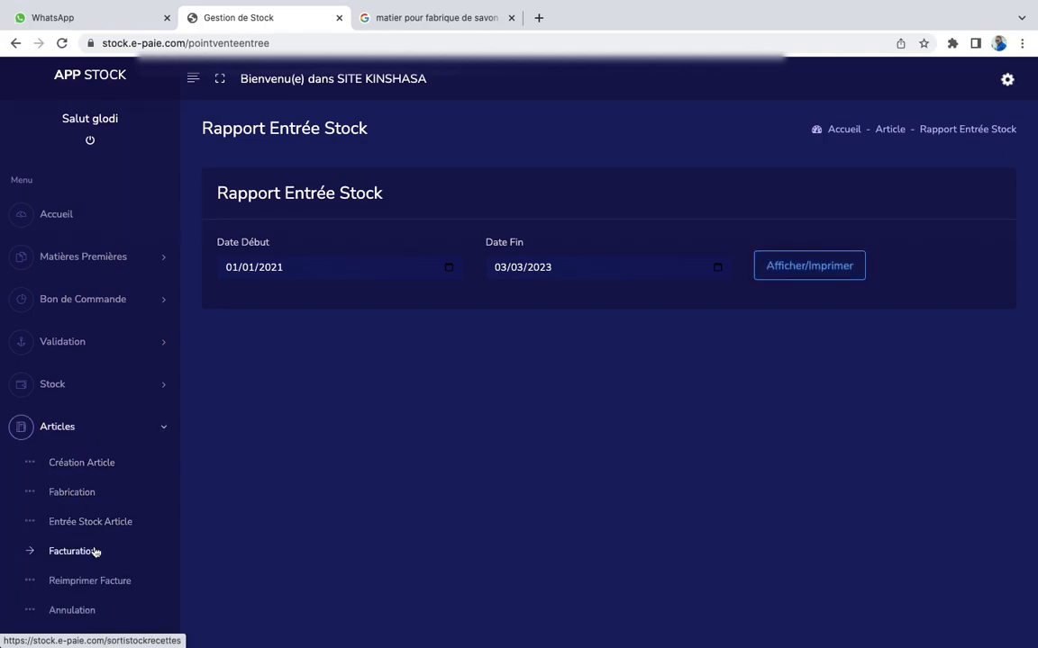
{"action": "scroll", "coordinate": [94, 551], "scroll_direction": "down", "scroll_amount": 3}
{"action": "scroll", "coordinate": [95, 552], "scroll_direction": "up", "scroll_amount": 3}
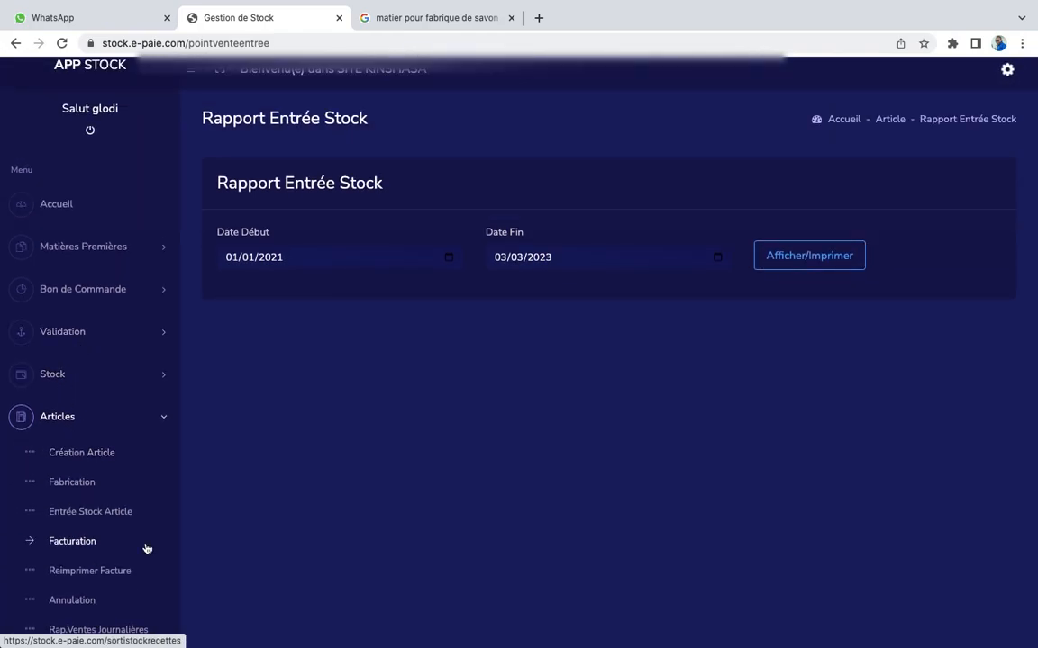
{"action": "scroll", "coordinate": [146, 548], "scroll_direction": "down", "scroll_amount": 3}
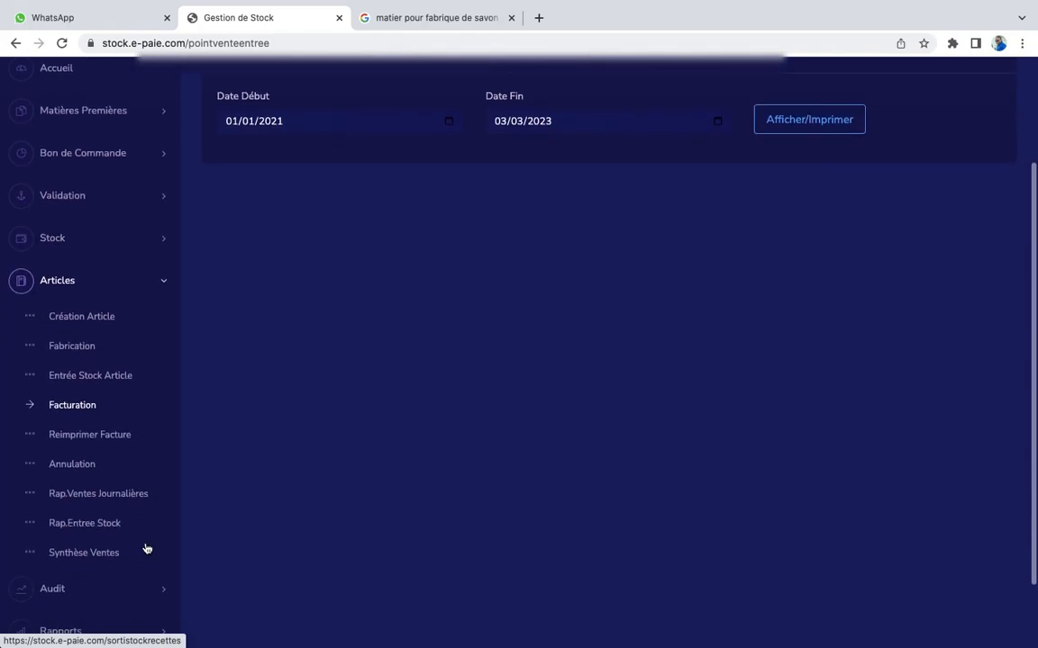
{"action": "left_click", "coordinate": [67, 553]}
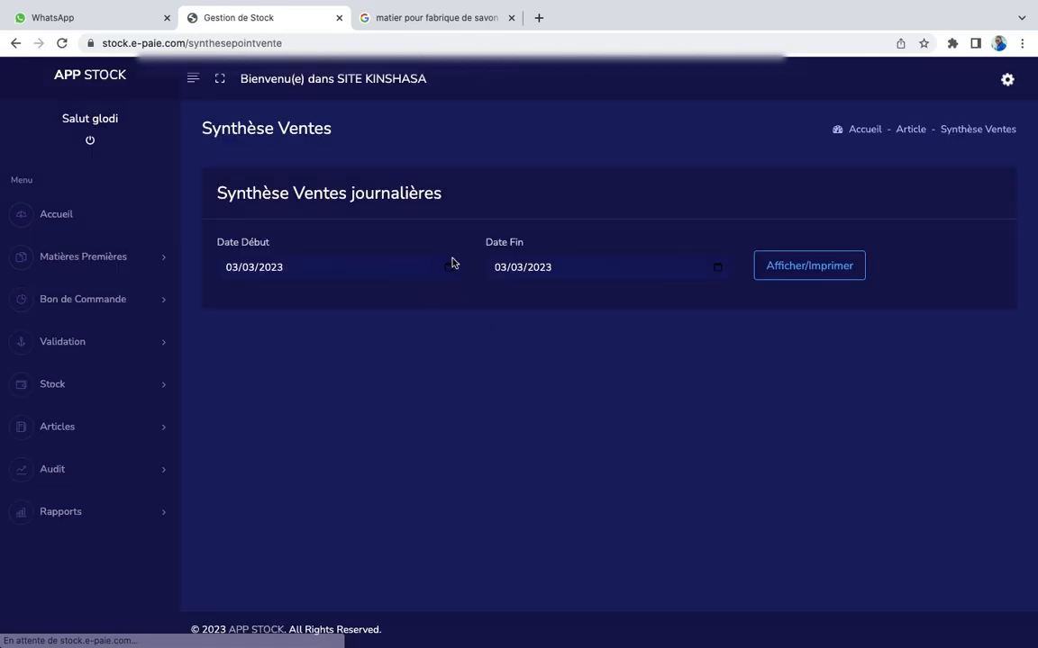
Set the synthesis start date to 01/01/2021 using the month/year calendar
{"action": "left_click", "coordinate": [450, 267]}
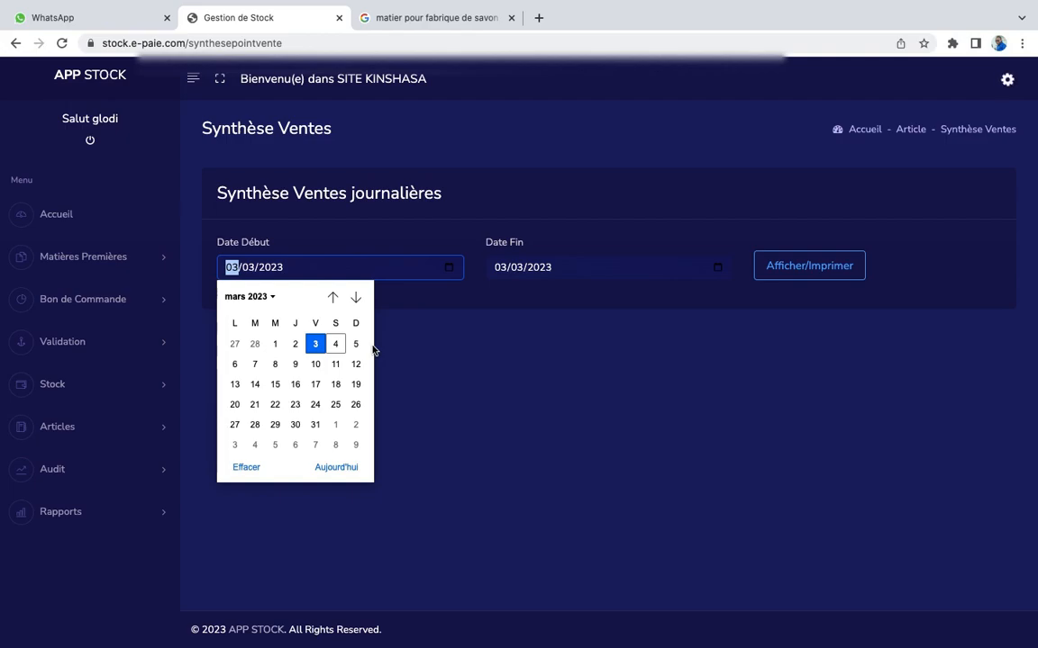
{"action": "left_click", "coordinate": [317, 349]}
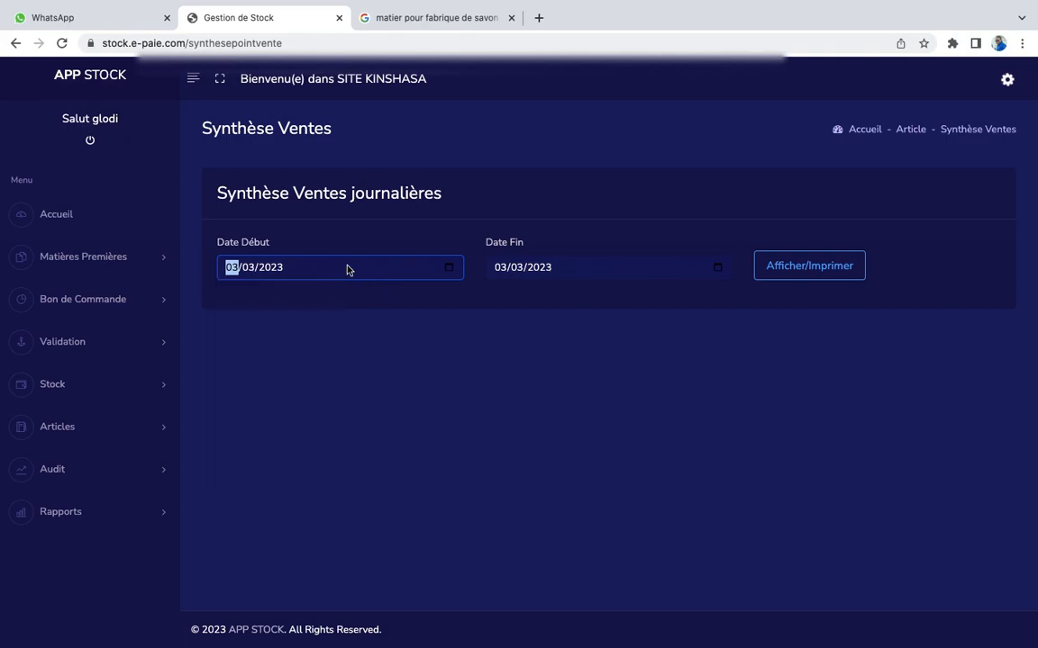
{"action": "left_click", "coordinate": [448, 270]}
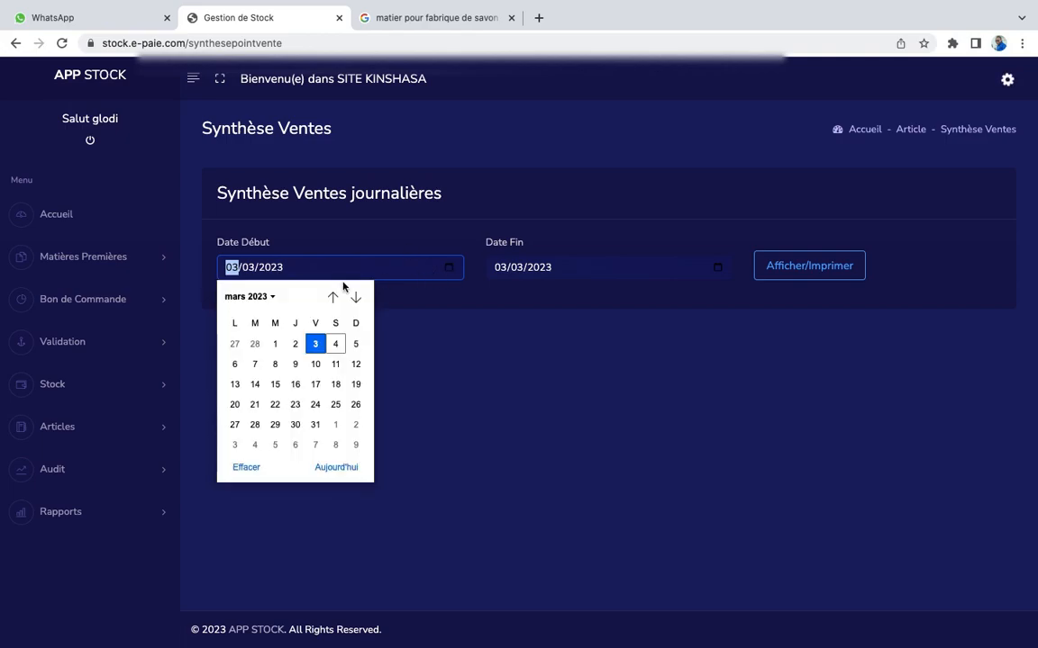
{"action": "left_click", "coordinate": [268, 296]}
{"action": "scroll", "coordinate": [265, 364], "scroll_direction": "up", "scroll_amount": 3}
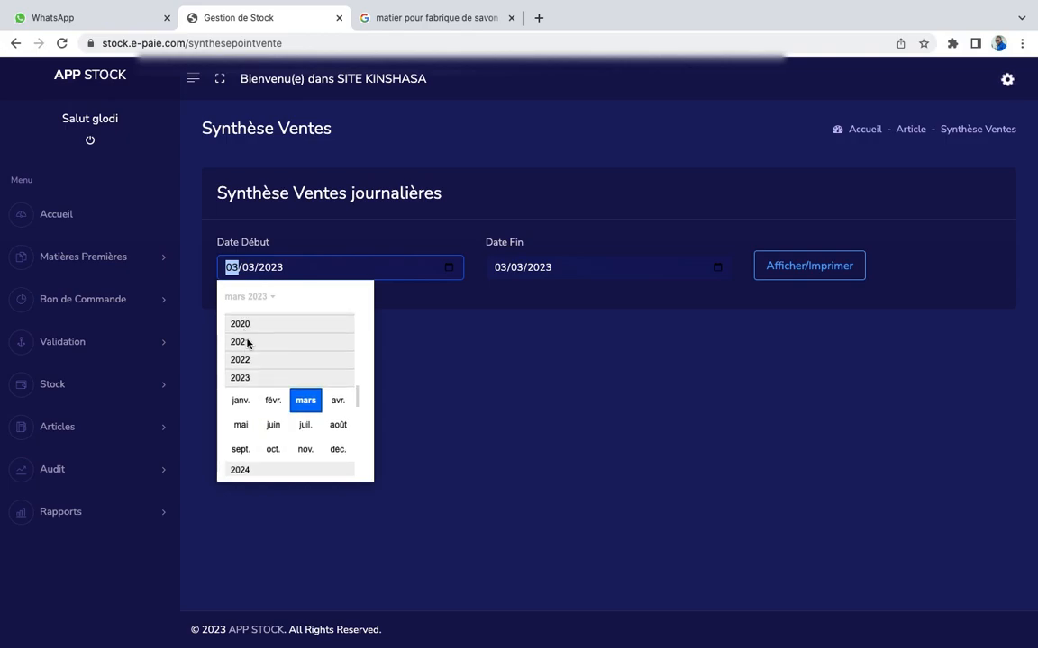
{"action": "left_click", "coordinate": [248, 343]}
{"action": "left_click", "coordinate": [242, 344]}
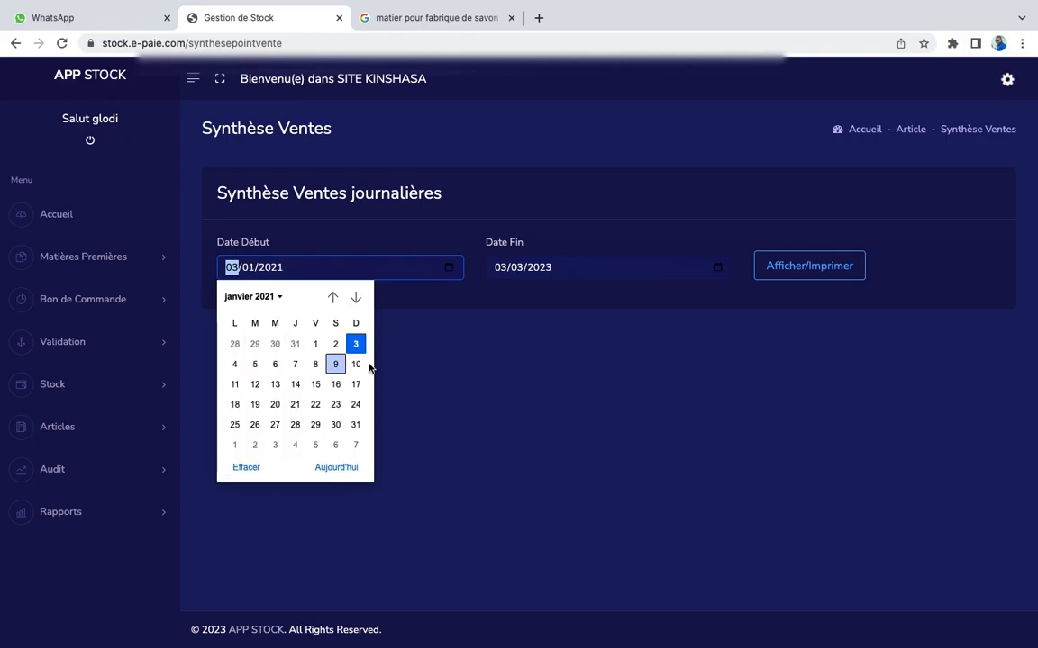
{"action": "left_click", "coordinate": [315, 344]}
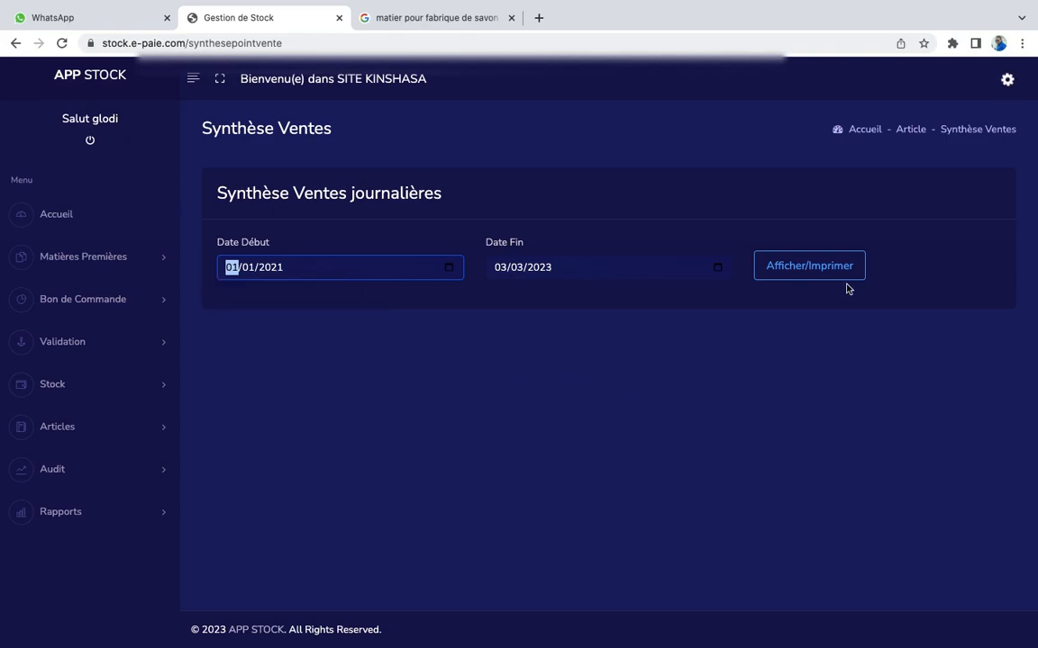
Generate rapsynthese.pdf with eight invoice lines totalling 36.30 USD, then close it
{"action": "left_click", "coordinate": [817, 267]}
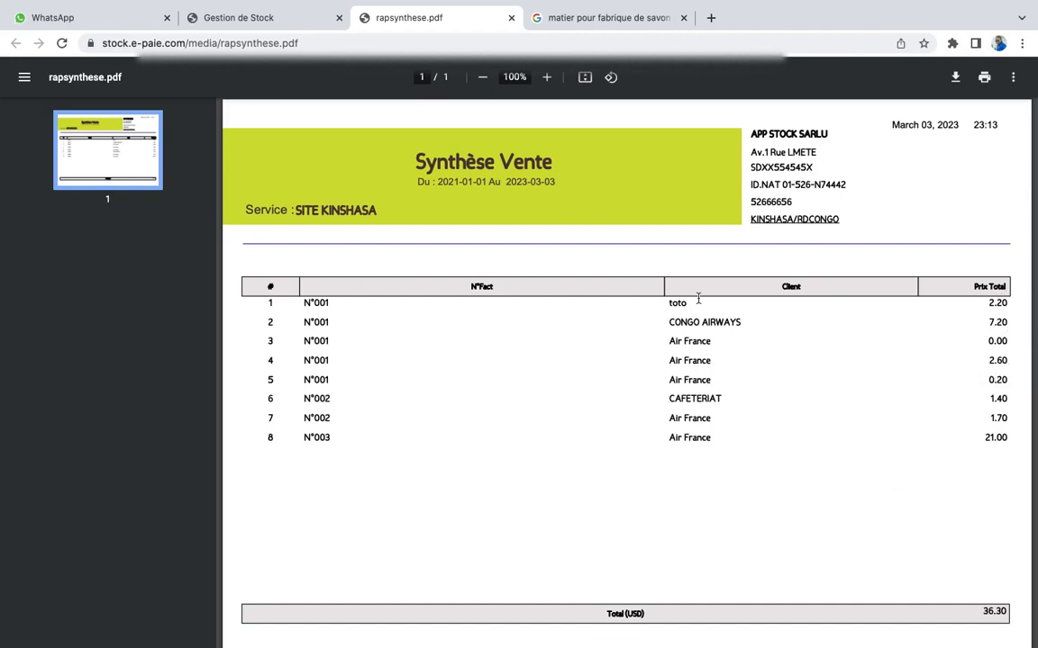
{"action": "left_click", "coordinate": [511, 18]}
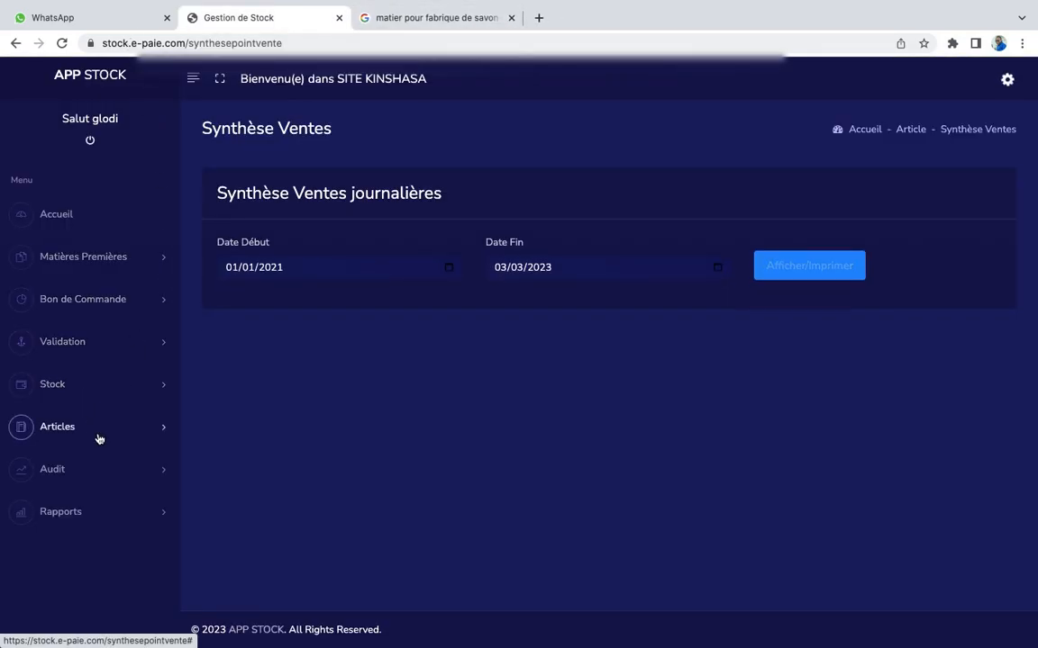
Print the SITE KINSHASA stock-taking sheet from Audit > Prise Inventaire for mars 2023
{"action": "left_click", "coordinate": [80, 480]}
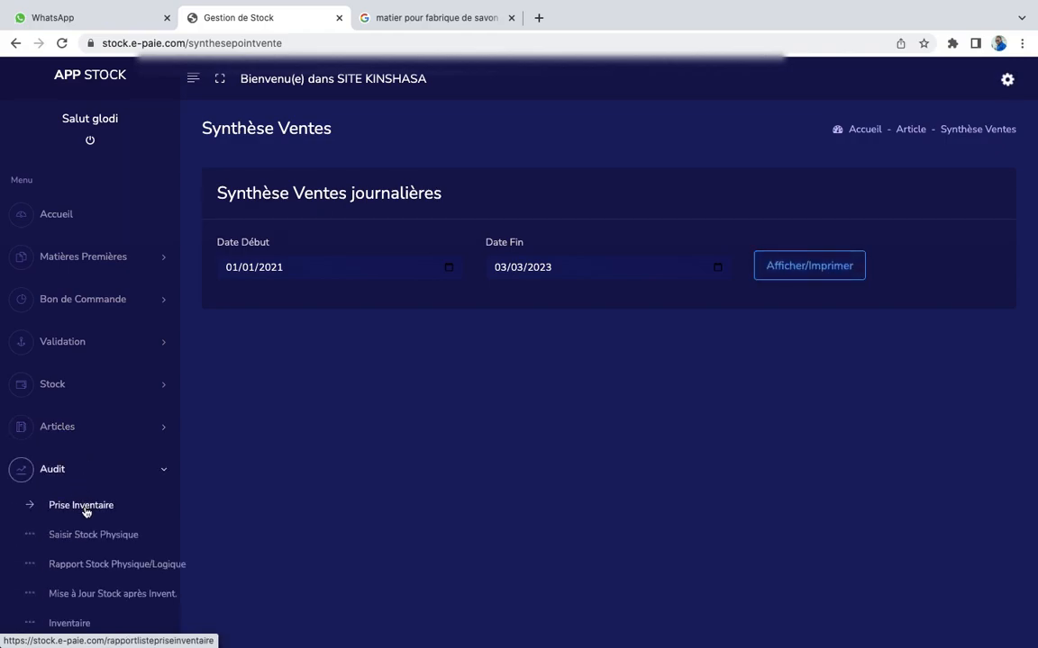
{"action": "left_click", "coordinate": [86, 510]}
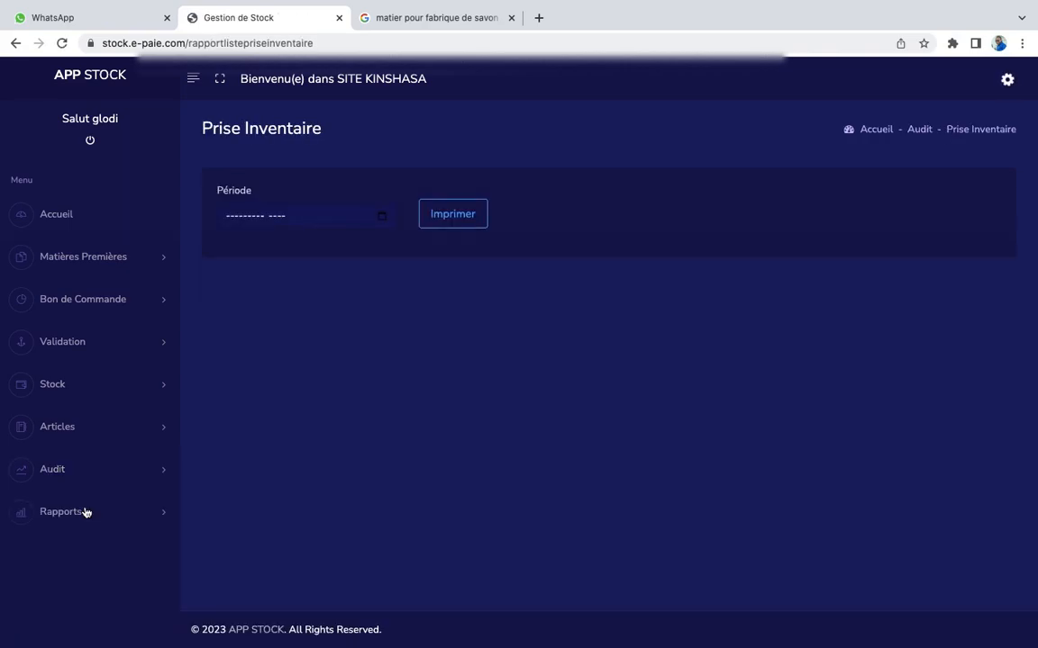
{"action": "left_click", "coordinate": [382, 216]}
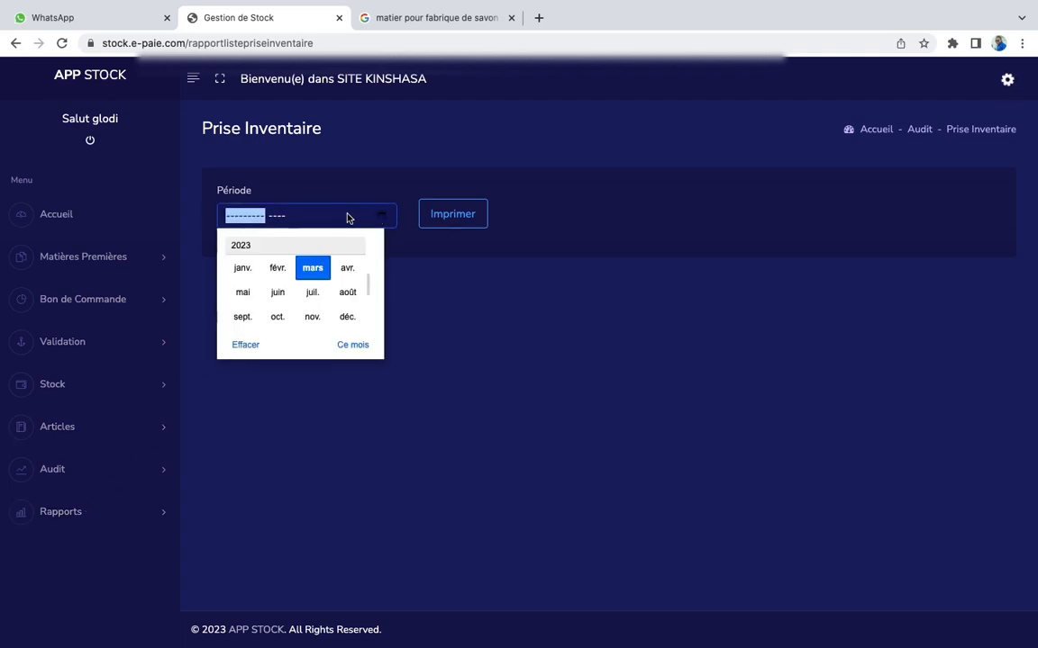
{"action": "left_click", "coordinate": [315, 270]}
{"action": "left_click", "coordinate": [463, 214]}
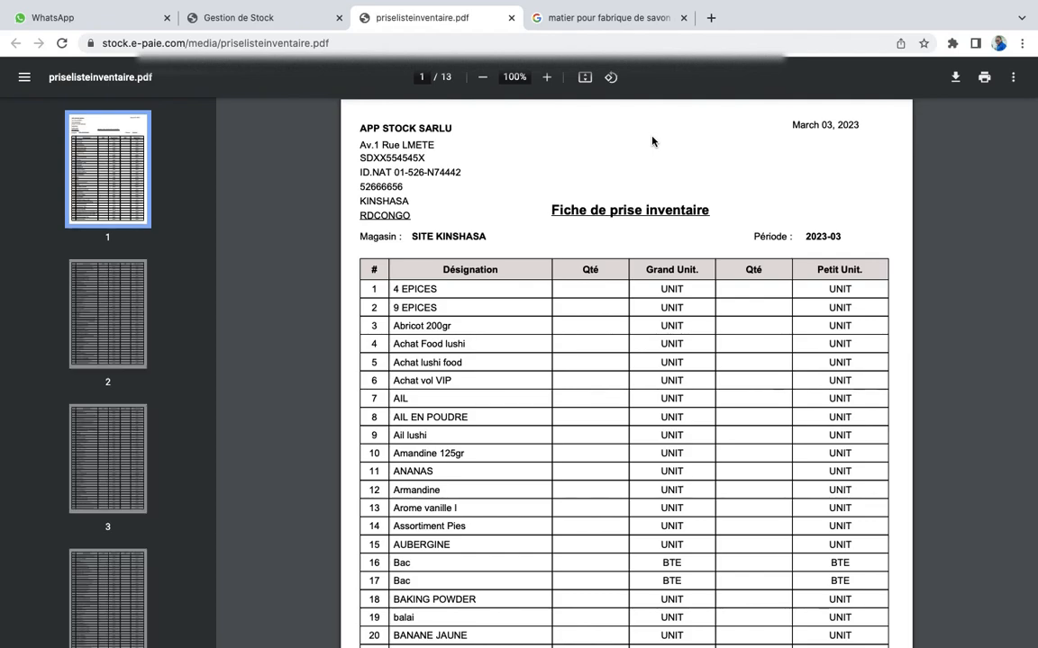
Scroll through the 13-page priselisteinventaire.pdf, then close its tab
{"action": "left_click", "coordinate": [270, 18]}
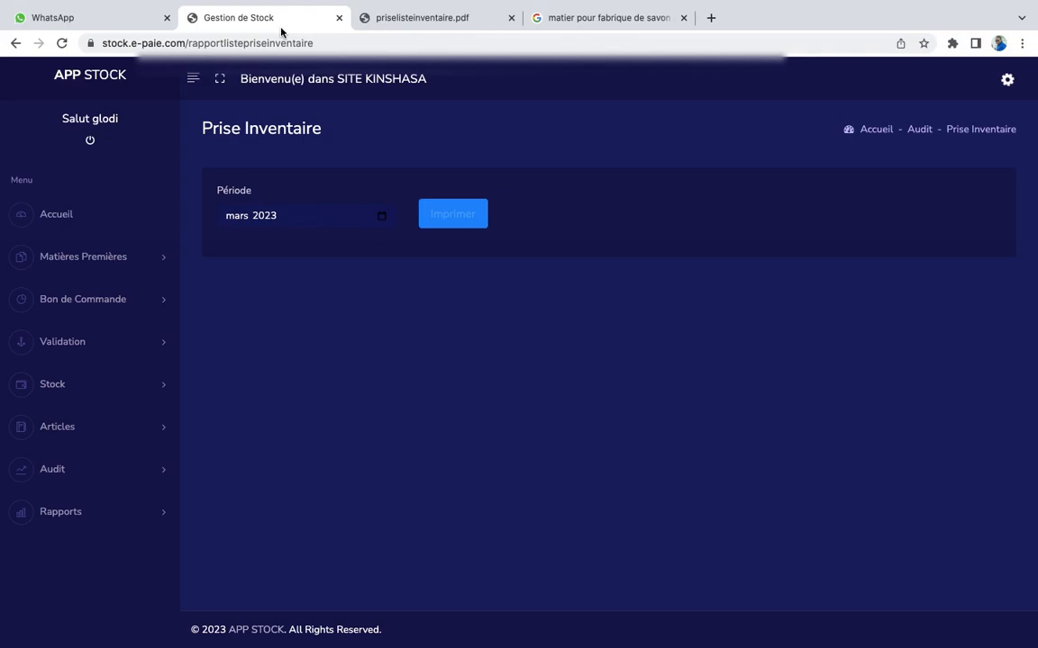
{"action": "left_click", "coordinate": [417, 15]}
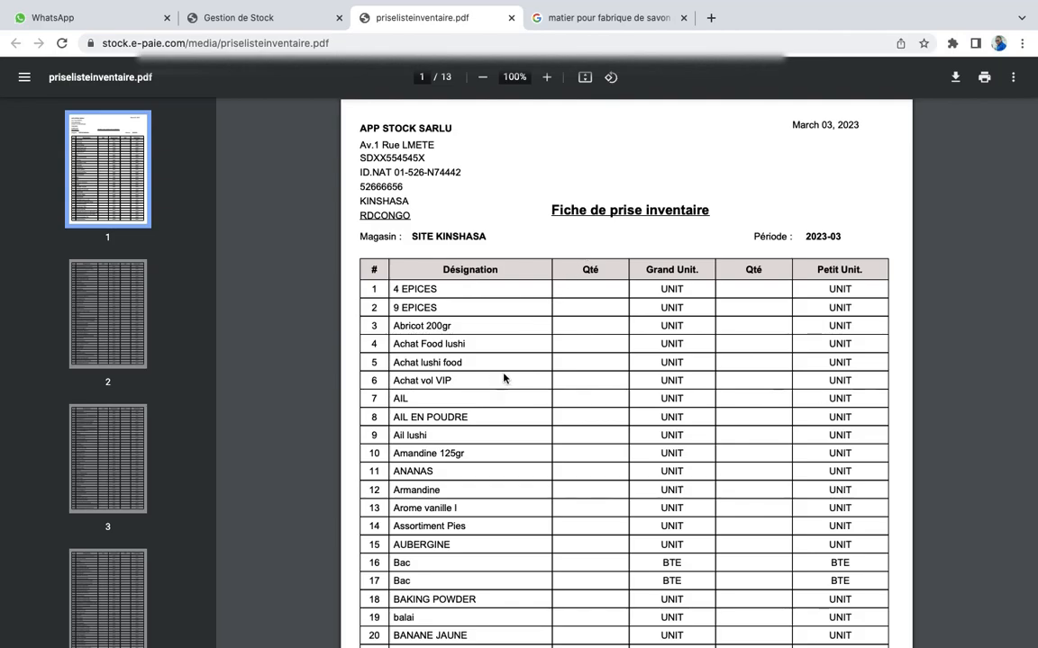
{"action": "scroll", "coordinate": [502, 324], "scroll_direction": "down", "scroll_amount": 1}
{"action": "scroll", "coordinate": [501, 325], "scroll_direction": "down", "scroll_amount": 1}
{"action": "scroll", "coordinate": [502, 324], "scroll_direction": "up", "scroll_amount": 2}
{"action": "scroll", "coordinate": [702, 450], "scroll_direction": "down", "scroll_amount": 13}
{"action": "scroll", "coordinate": [702, 448], "scroll_direction": "down", "scroll_amount": 20}
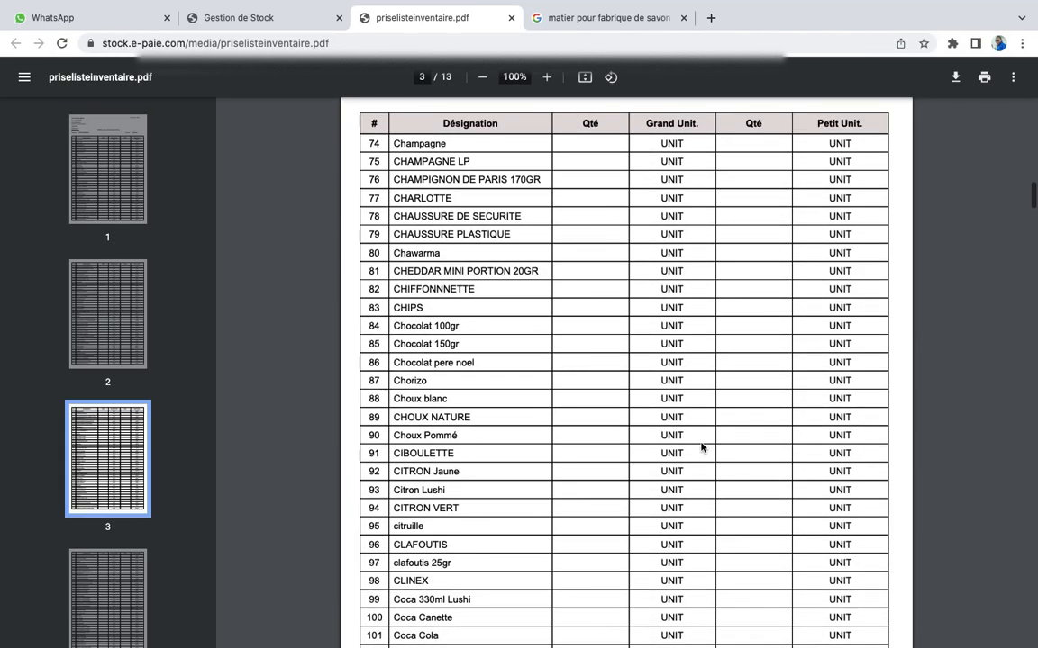
{"action": "scroll", "coordinate": [701, 447], "scroll_direction": "up", "scroll_amount": 3}
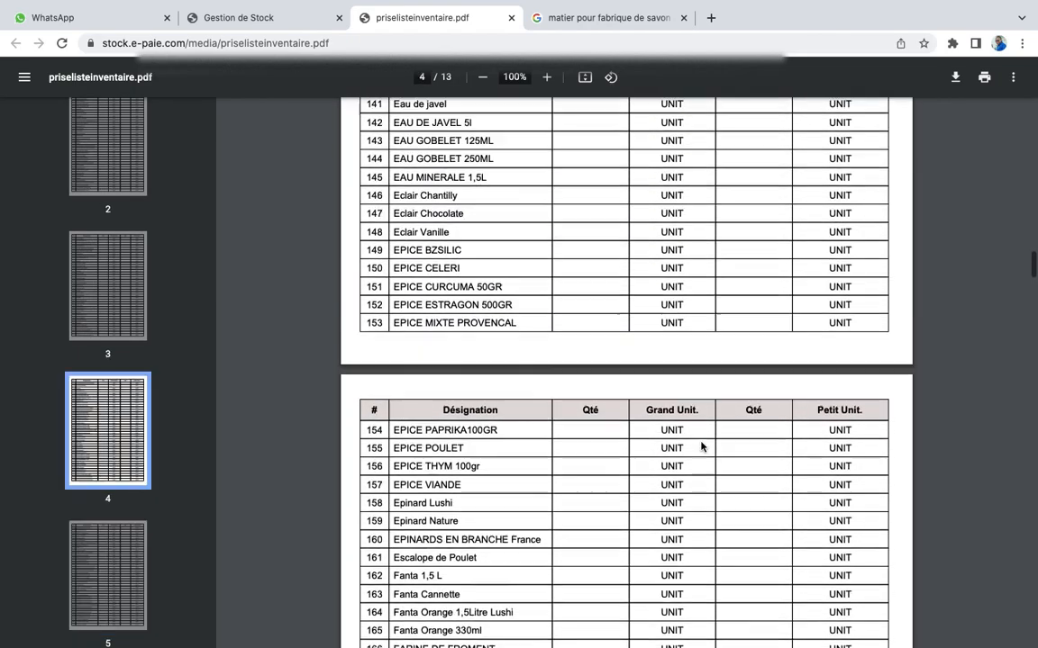
{"action": "left_click", "coordinate": [512, 18]}
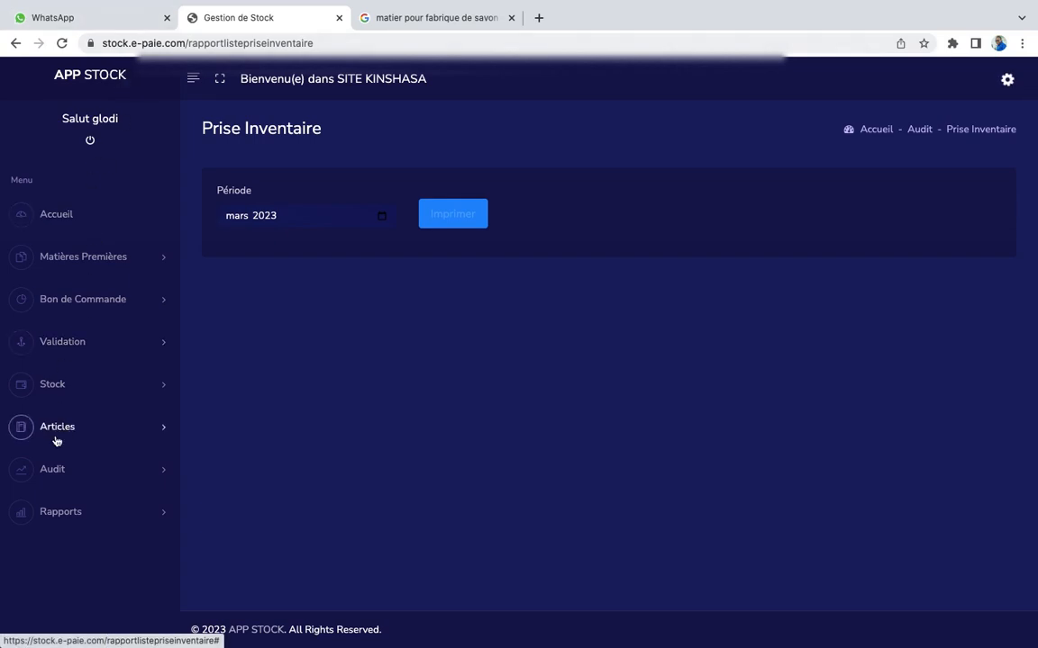
On Audit > Saisir Stock Physique, choose SAVON ANTI CAFARD and begin Stock Physique 1
{"action": "left_click", "coordinate": [51, 471]}
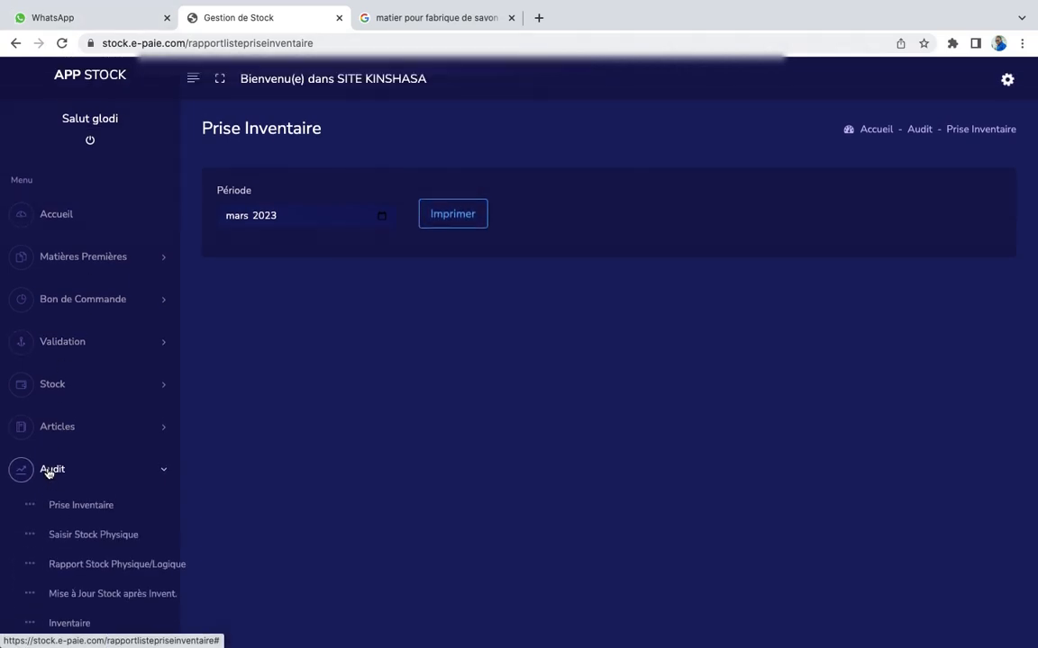
{"action": "scroll", "coordinate": [50, 473], "scroll_direction": "down", "scroll_amount": 3}
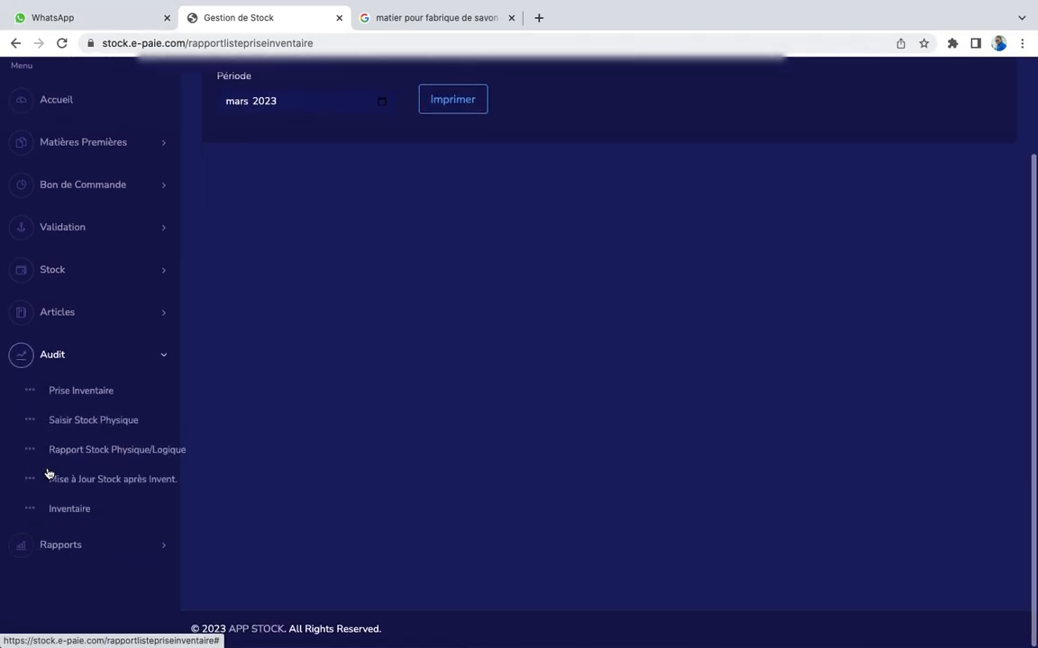
{"action": "left_click", "coordinate": [101, 423]}
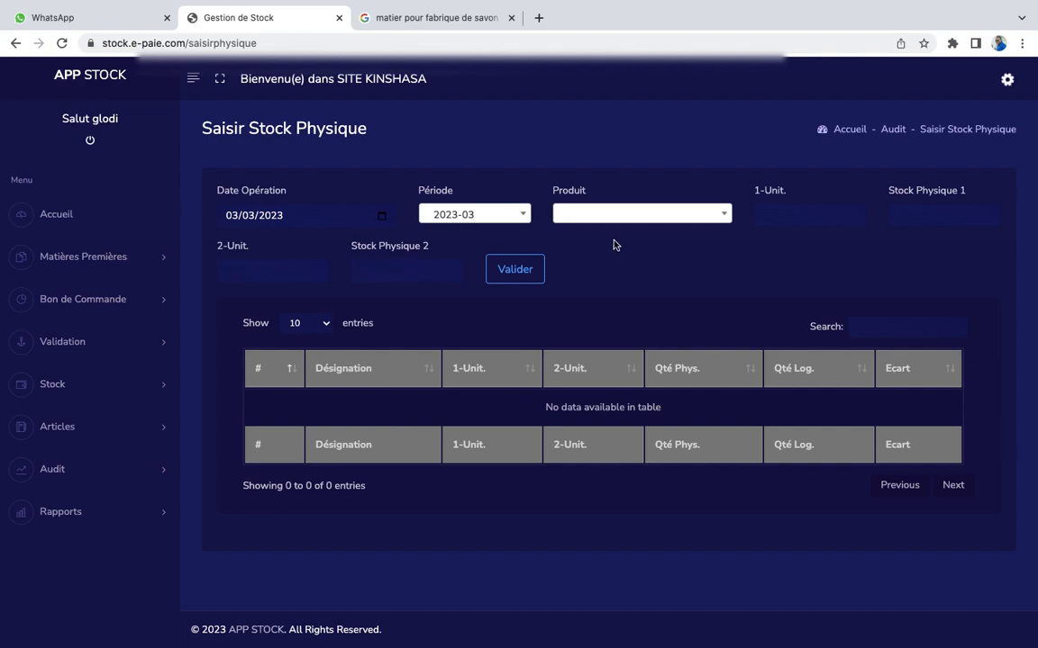
{"action": "left_click", "coordinate": [723, 218]}
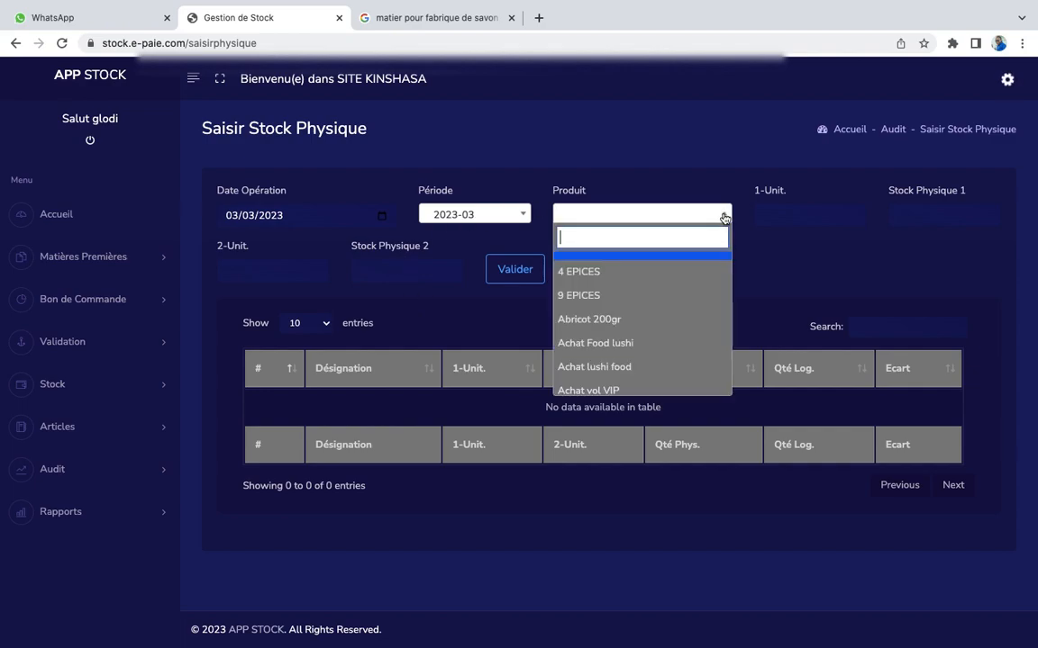
{"action": "type", "text": "sav"}
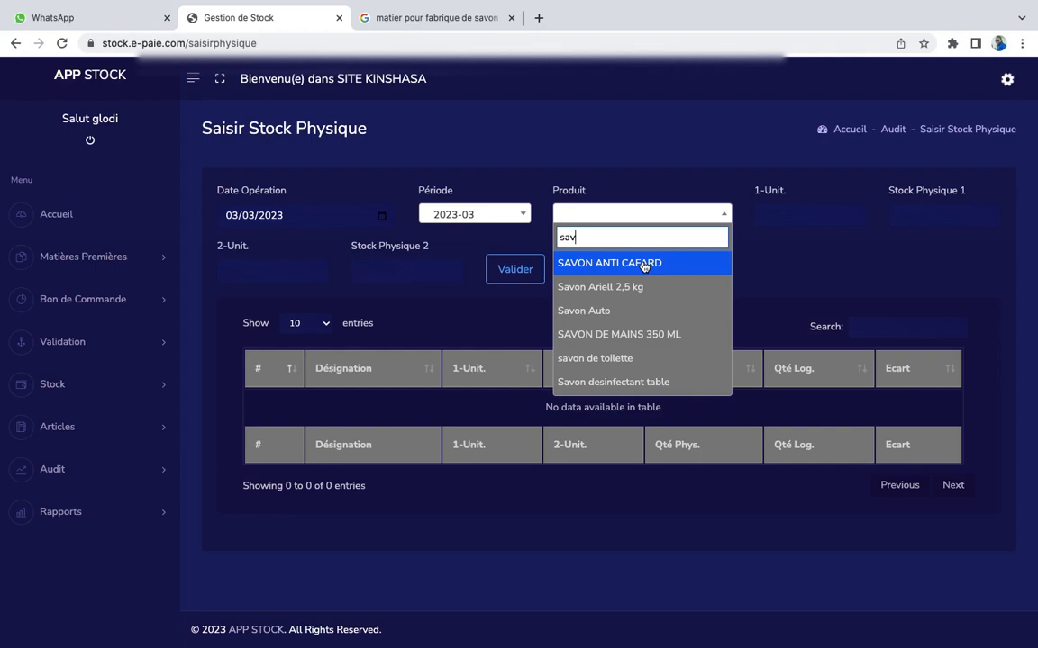
{"action": "type", "text": "on"}
{"action": "key", "text": "Return"}
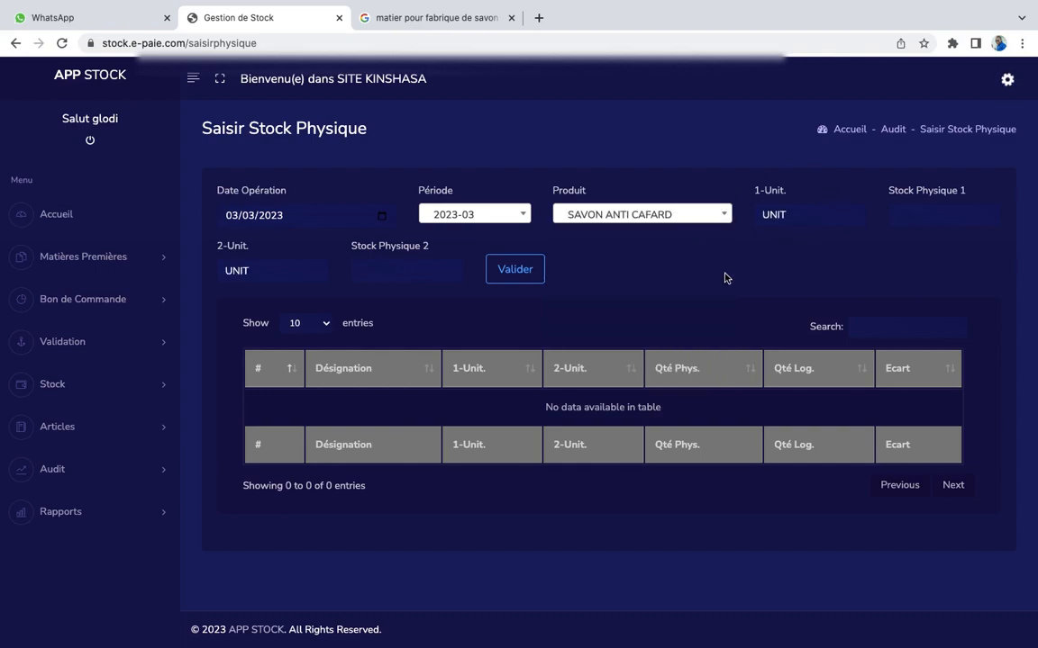
{"action": "left_click", "coordinate": [934, 222]}
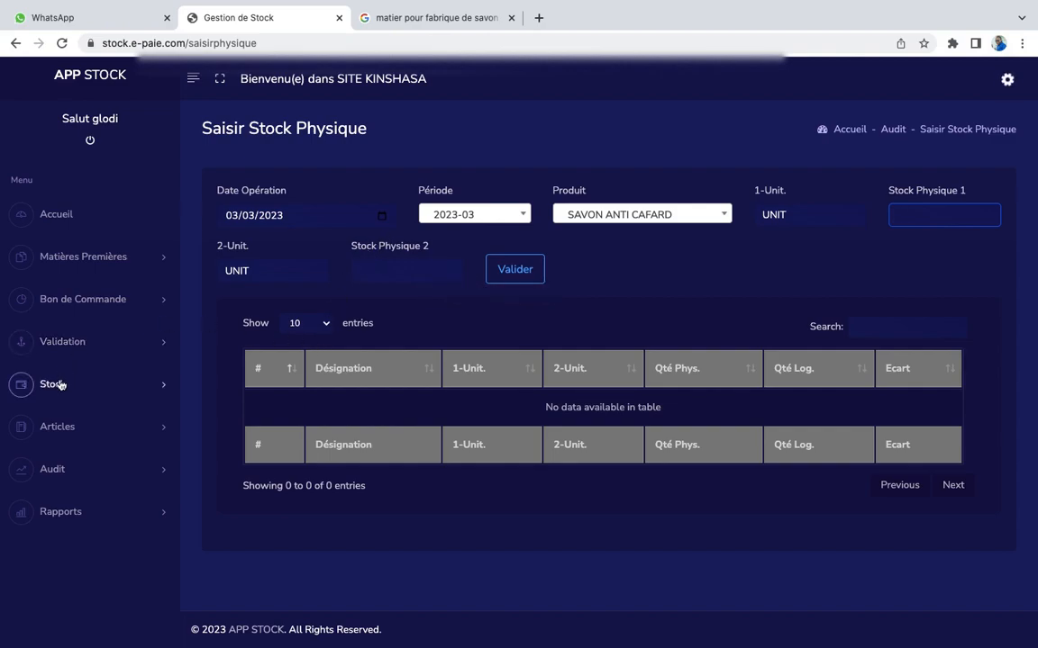
Open Audit > Rapport Stock Physique/Logique, which shows period 2023-03 preset
{"action": "left_click", "coordinate": [70, 477]}
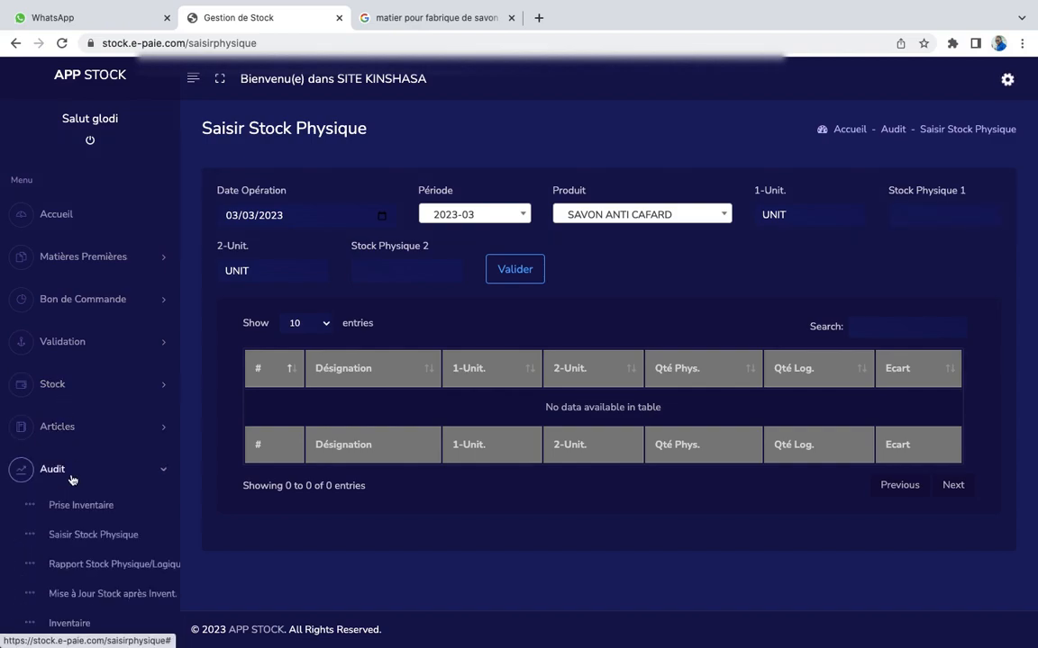
{"action": "left_click", "coordinate": [102, 567]}
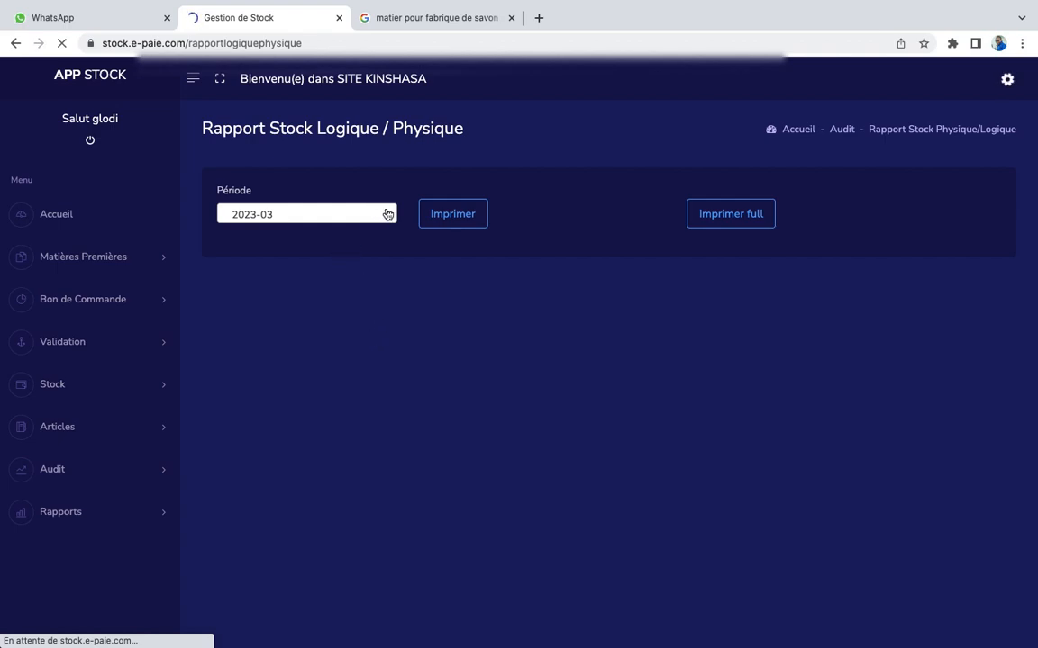
Print the physical versus logical stock report for period 2023-02
{"action": "left_click", "coordinate": [387, 215]}
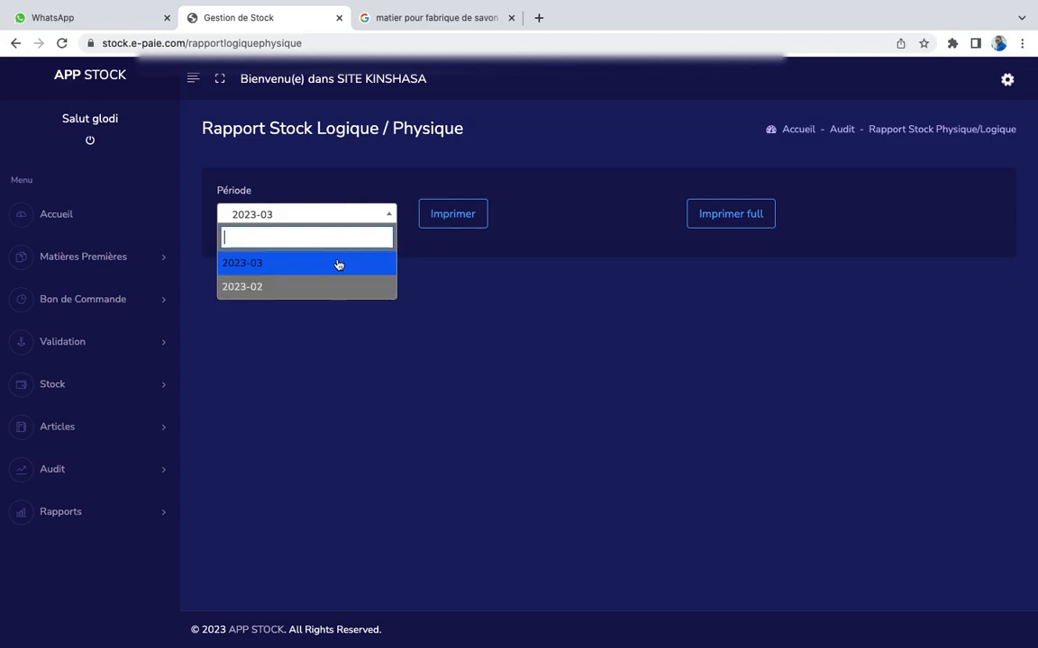
{"action": "left_click", "coordinate": [268, 288]}
{"action": "left_click", "coordinate": [468, 221]}
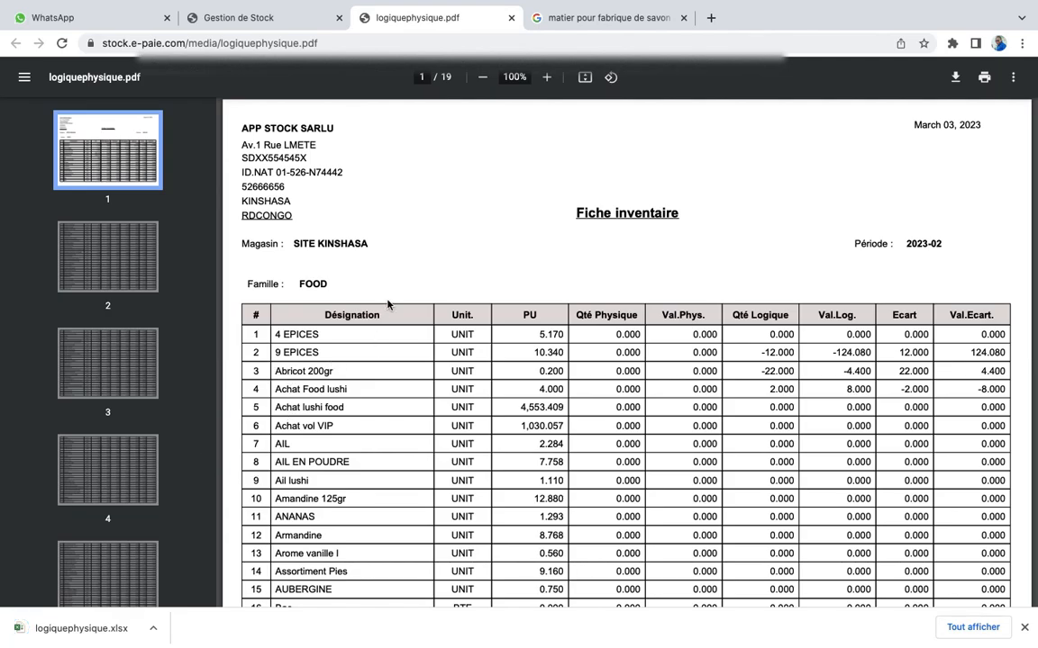
Scroll through the 19-page SITE KINSHASA Fiche inventaire for 2023-02, ending back at page 1
{"action": "scroll", "coordinate": [467, 417], "scroll_direction": "down", "scroll_amount": 3}
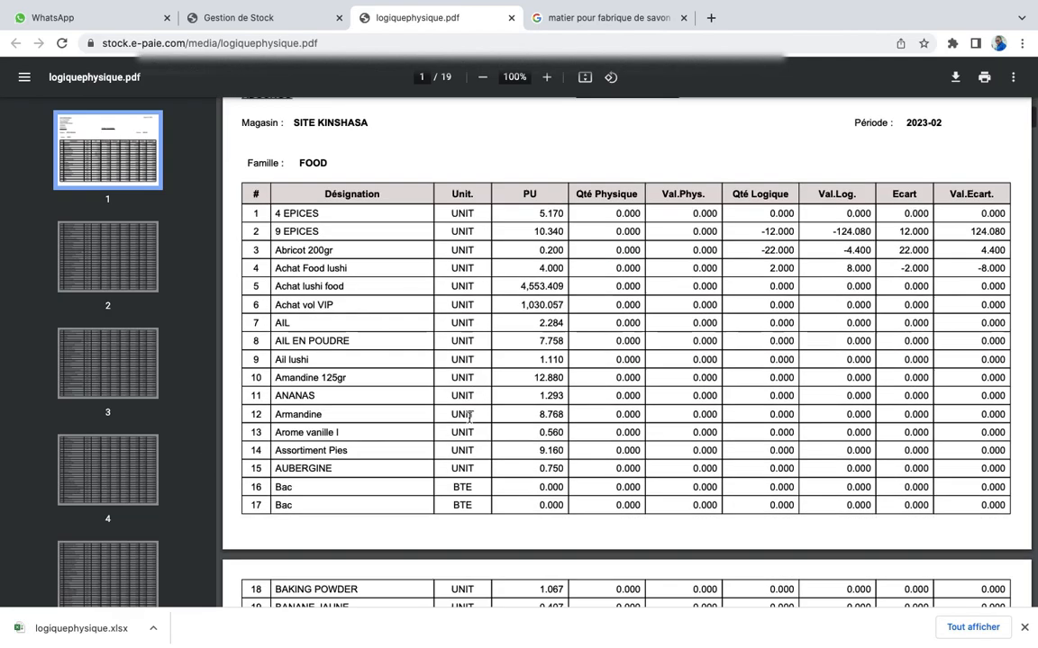
{"action": "scroll", "coordinate": [469, 417], "scroll_direction": "up", "scroll_amount": 3}
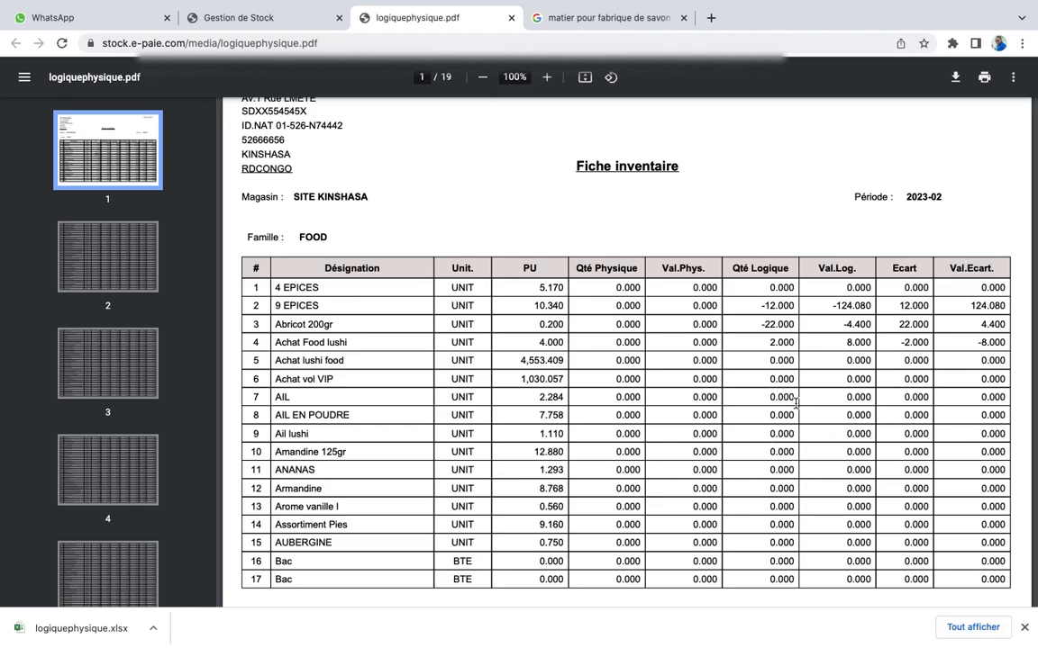
{"action": "scroll", "coordinate": [795, 402], "scroll_direction": "down", "scroll_amount": 1}
{"action": "scroll", "coordinate": [795, 403], "scroll_direction": "up", "scroll_amount": 2}
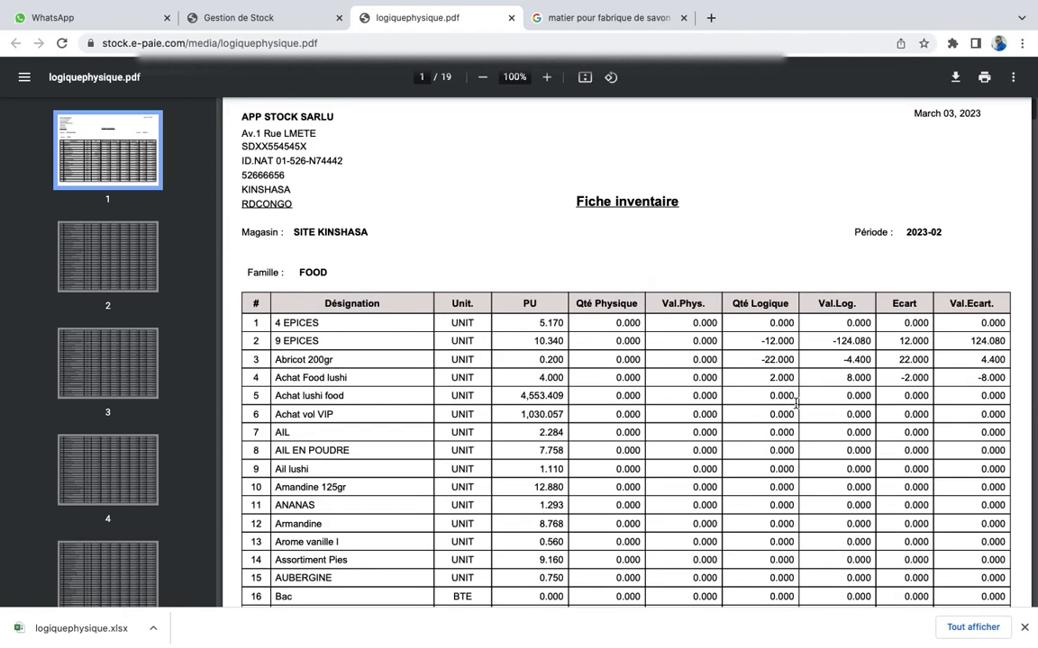
{"action": "scroll", "coordinate": [796, 403], "scroll_direction": "down", "scroll_amount": 4}
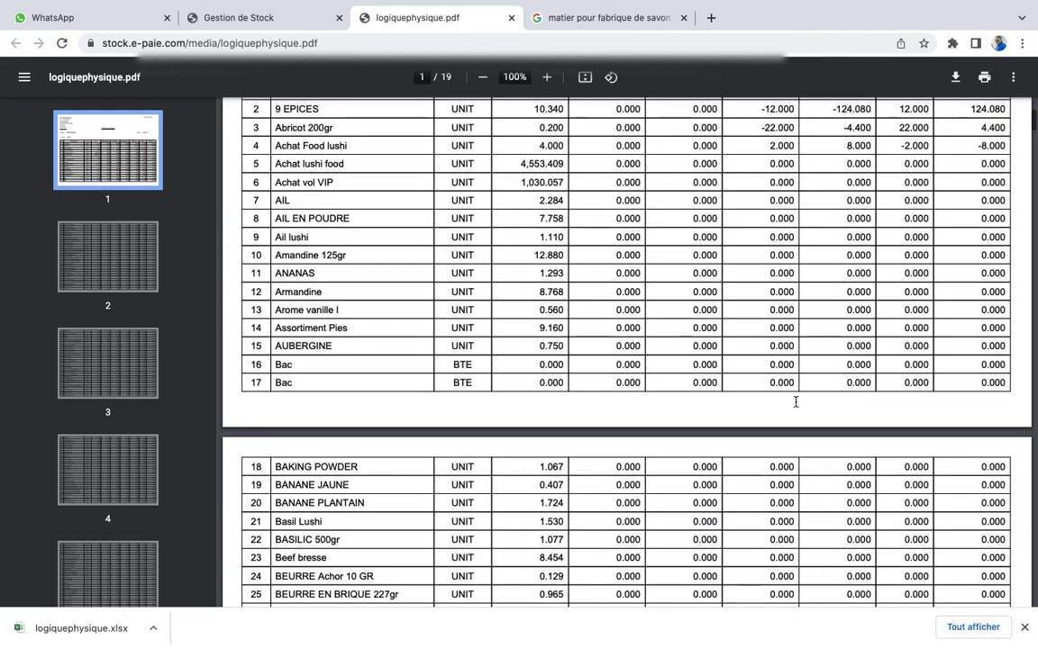
{"action": "scroll", "coordinate": [795, 403], "scroll_direction": "up", "scroll_amount": 5}
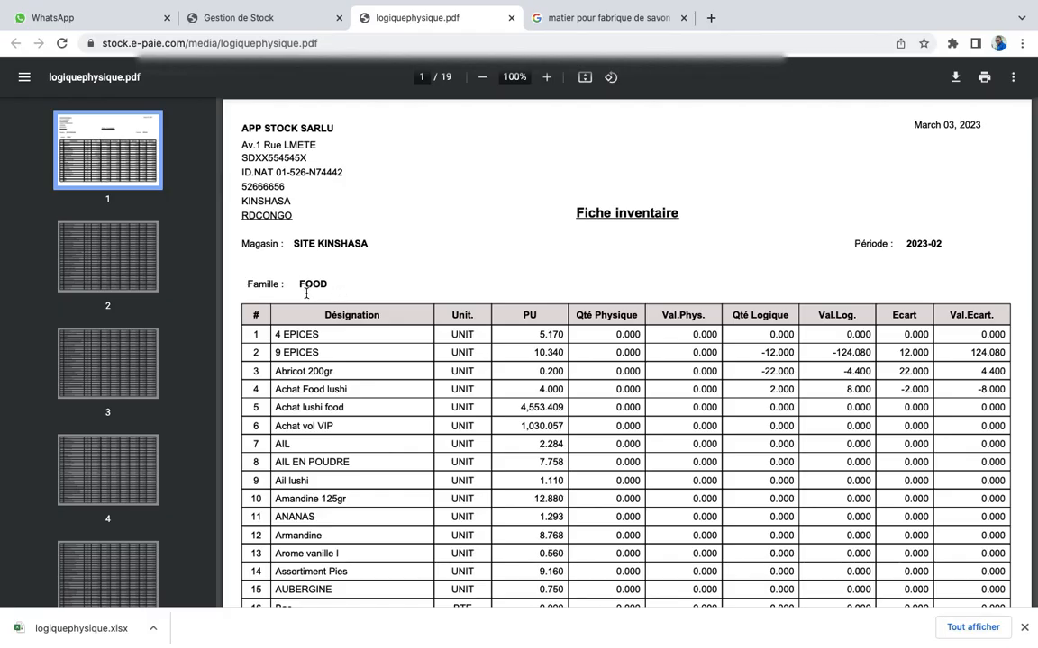
{"action": "scroll", "coordinate": [379, 317], "scroll_direction": "down", "scroll_amount": 20}
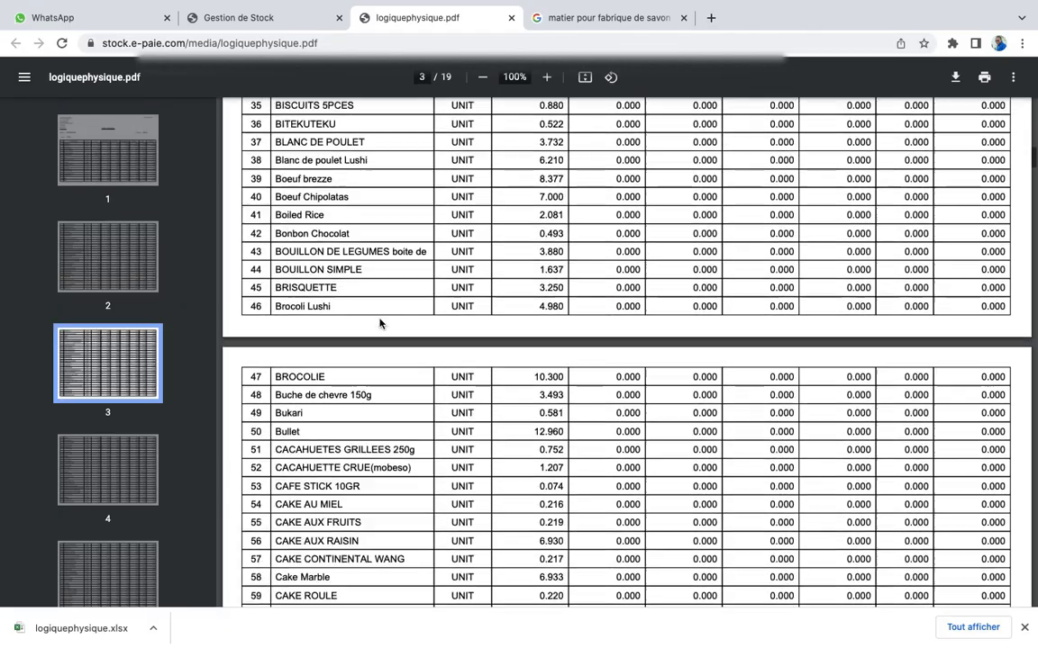
{"action": "scroll", "coordinate": [380, 322], "scroll_direction": "up", "scroll_amount": 5}
{"action": "scroll", "coordinate": [379, 322], "scroll_direction": "down", "scroll_amount": 20}
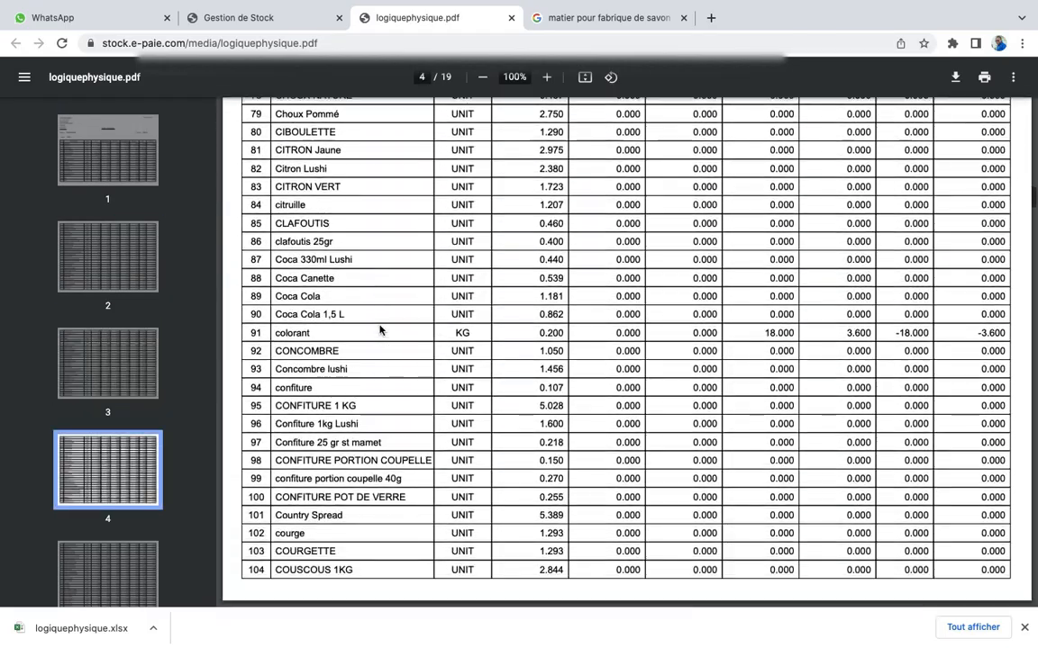
{"action": "scroll", "coordinate": [379, 326], "scroll_direction": "up", "scroll_amount": 5}
{"action": "scroll", "coordinate": [379, 330], "scroll_direction": "down", "scroll_amount": 20}
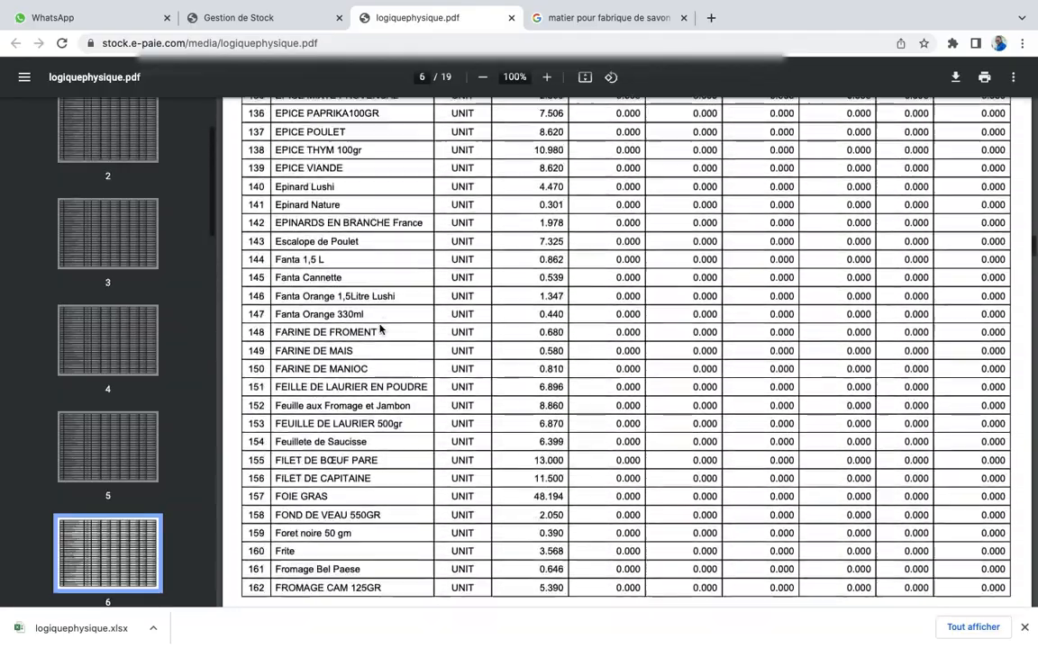
{"action": "scroll", "coordinate": [379, 330], "scroll_direction": "down", "scroll_amount": 12}
{"action": "scroll", "coordinate": [379, 330], "scroll_direction": "up", "scroll_amount": 20}
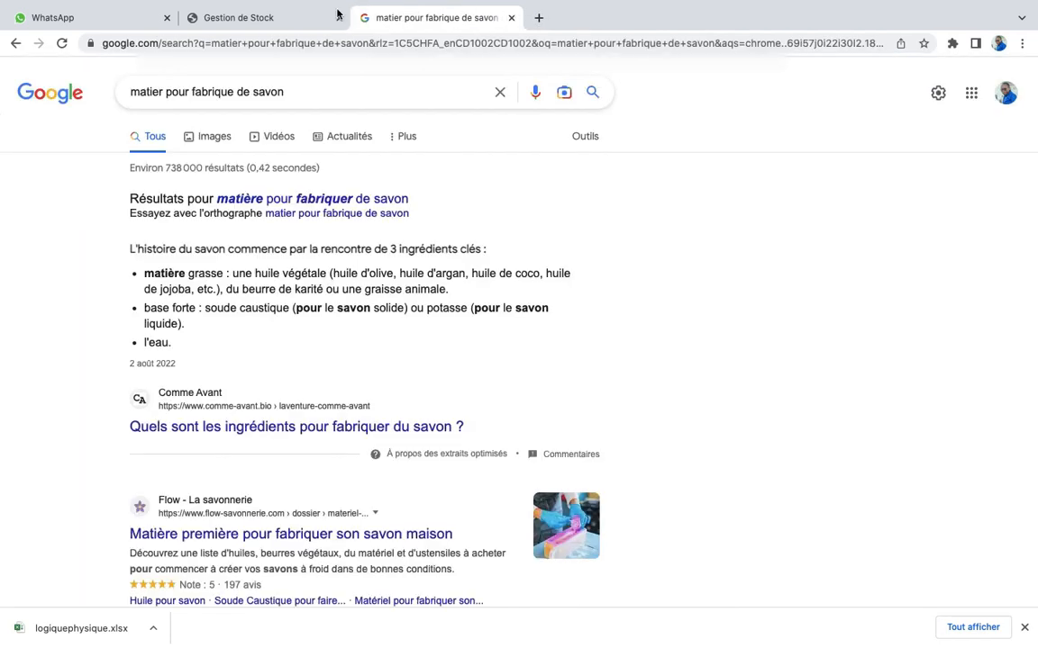
Close the logiquephysique.pdf tab and return to the Gestion de Stock tab
{"action": "left_click", "coordinate": [510, 18]}
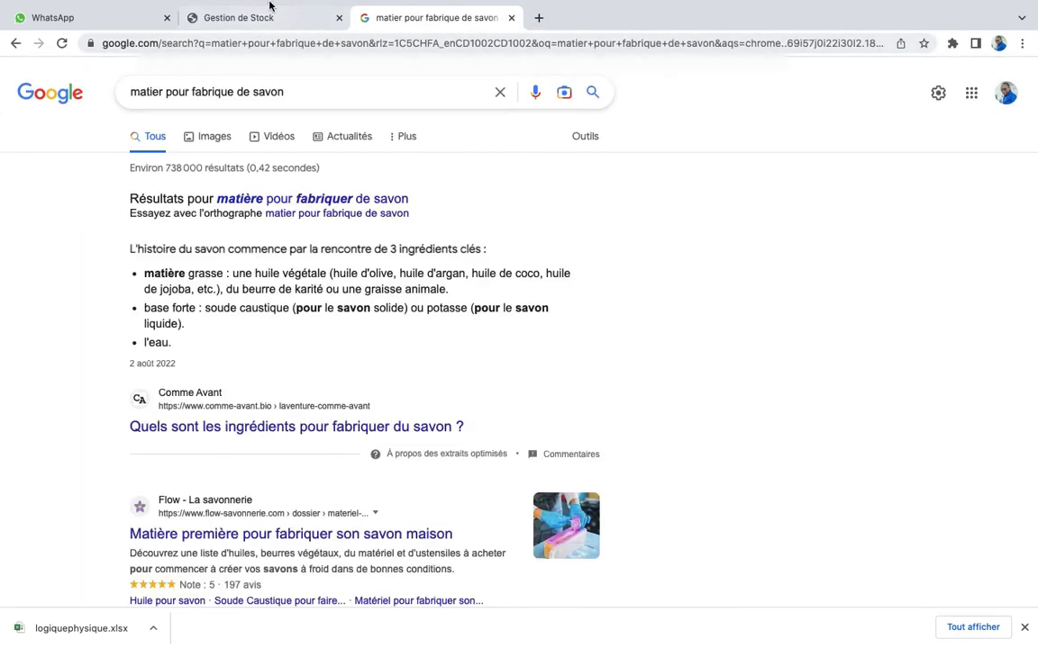
{"action": "mouse_move", "coordinate": [269, 7]}
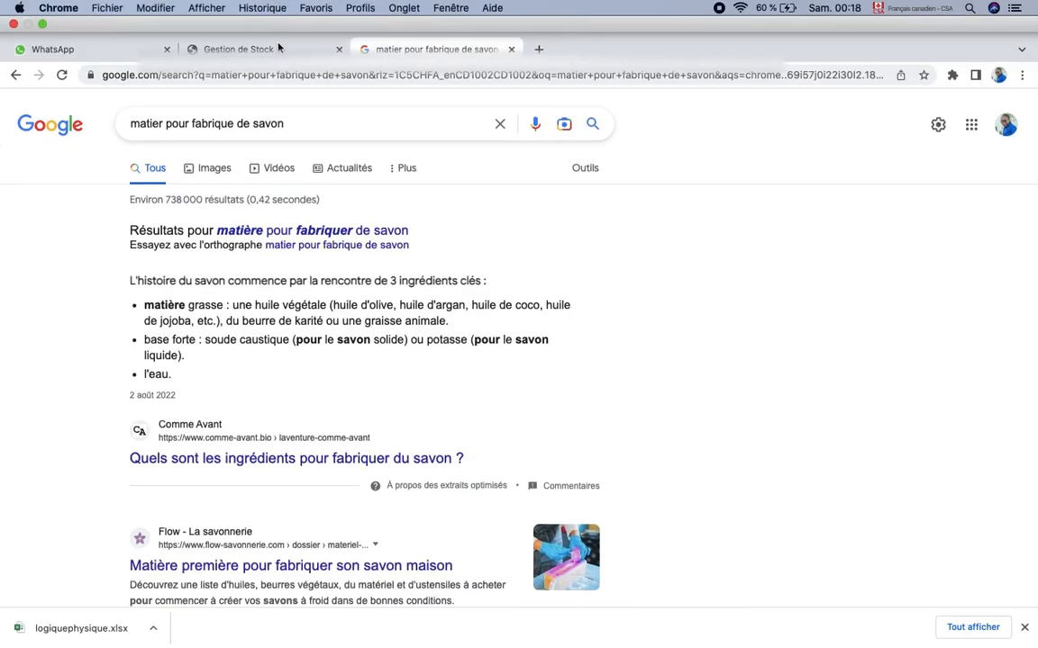
{"action": "left_click", "coordinate": [278, 48]}
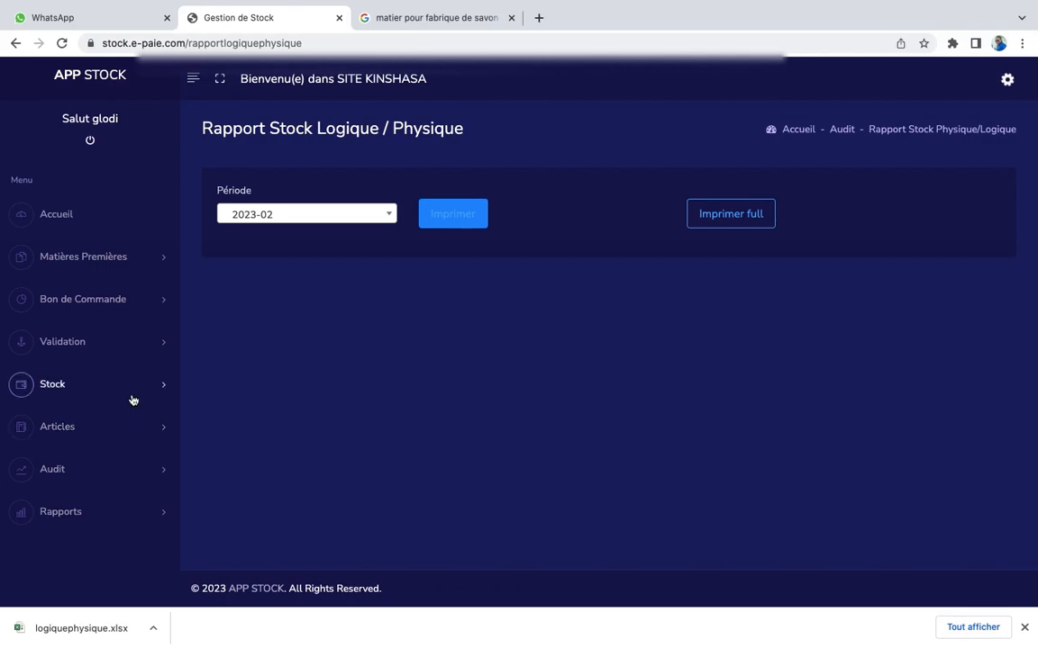
Open Audit > Mise à Jour Stock après Invent. for period 2023-03
{"action": "left_click", "coordinate": [86, 471]}
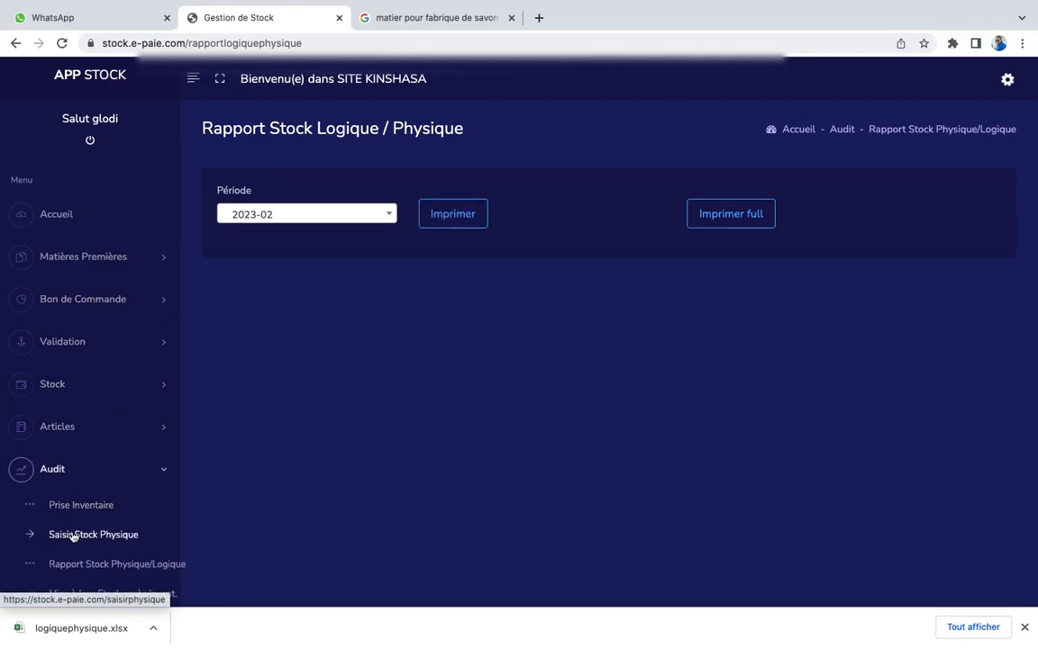
{"action": "scroll", "coordinate": [81, 537], "scroll_direction": "down", "scroll_amount": 3}
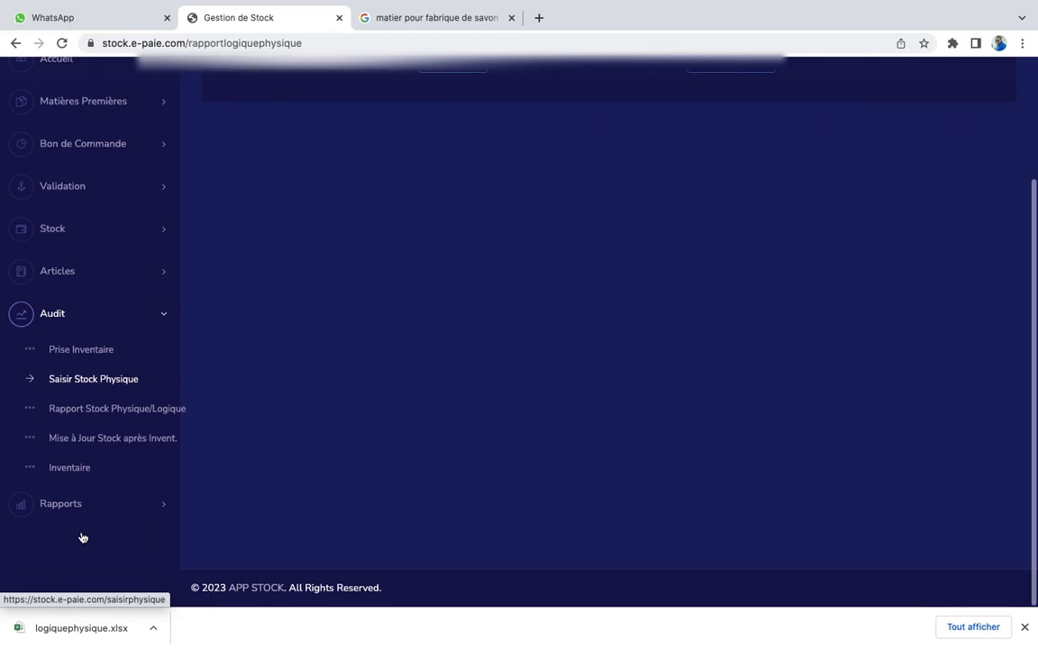
{"action": "left_click", "coordinate": [92, 450]}
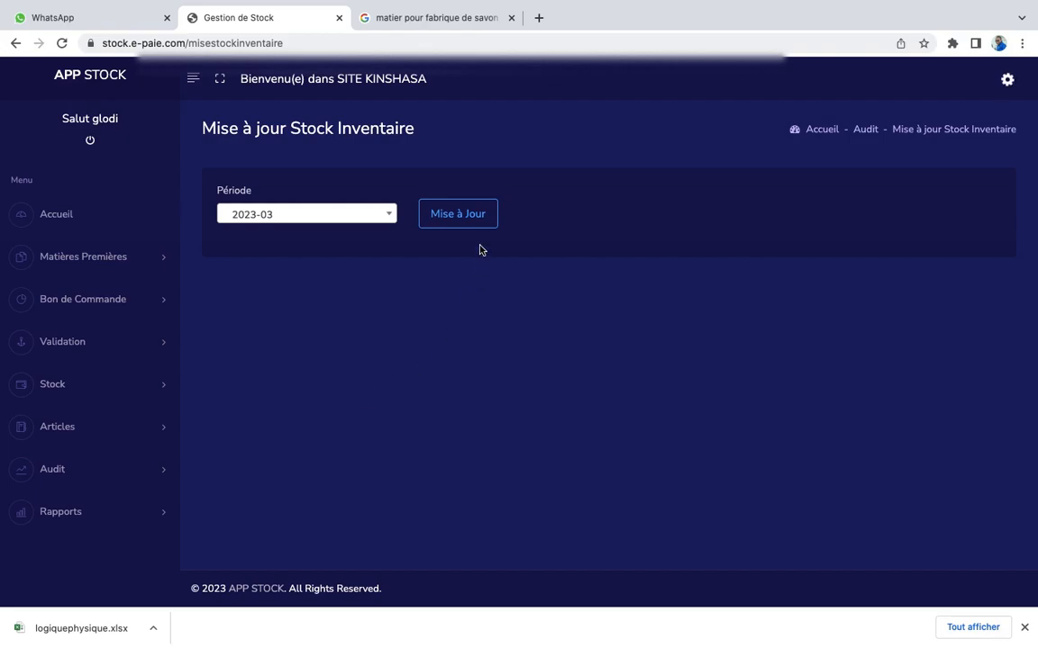
{"action": "left_click", "coordinate": [143, 472]}
{"action": "scroll", "coordinate": [143, 472], "scroll_direction": "down", "scroll_amount": 3}
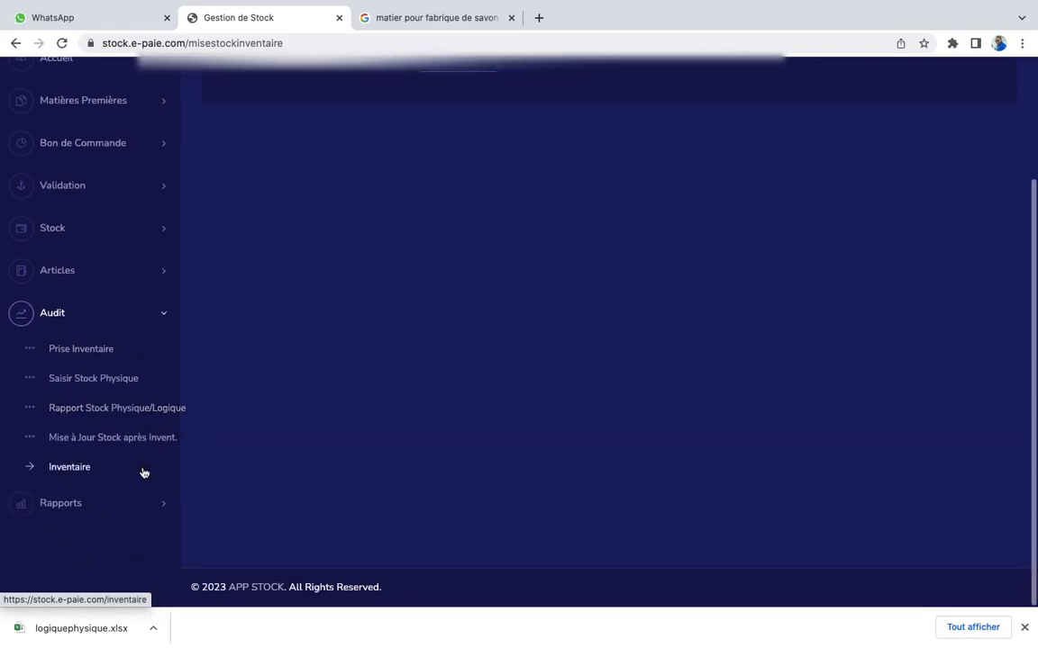
Print the Audit > Inventaire report for period 2023-02
{"action": "left_click", "coordinate": [62, 474]}
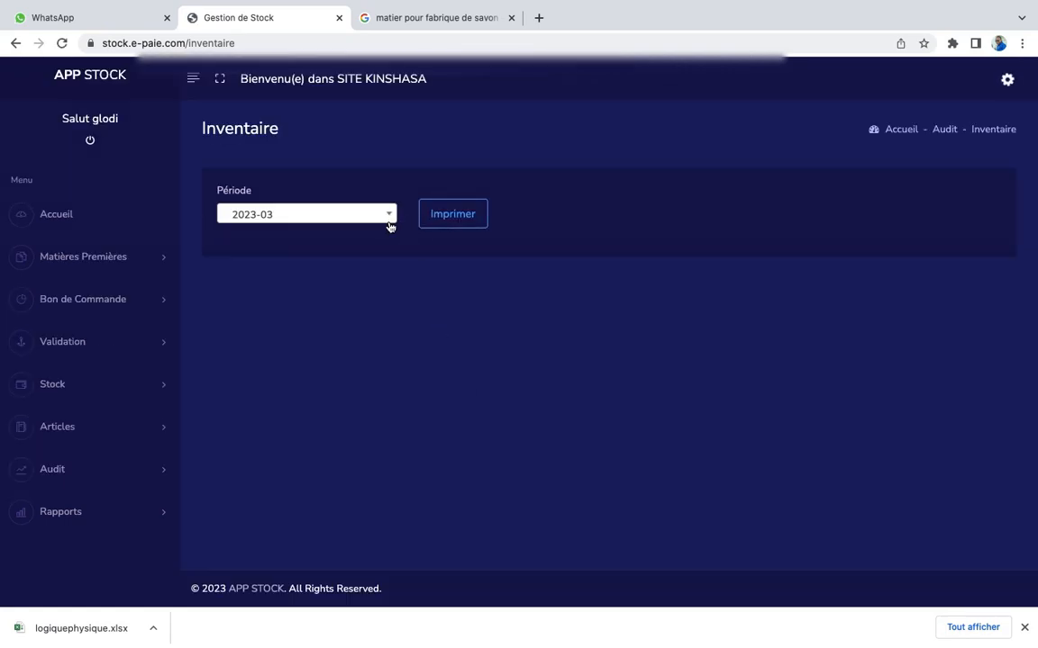
{"action": "left_click", "coordinate": [388, 219]}
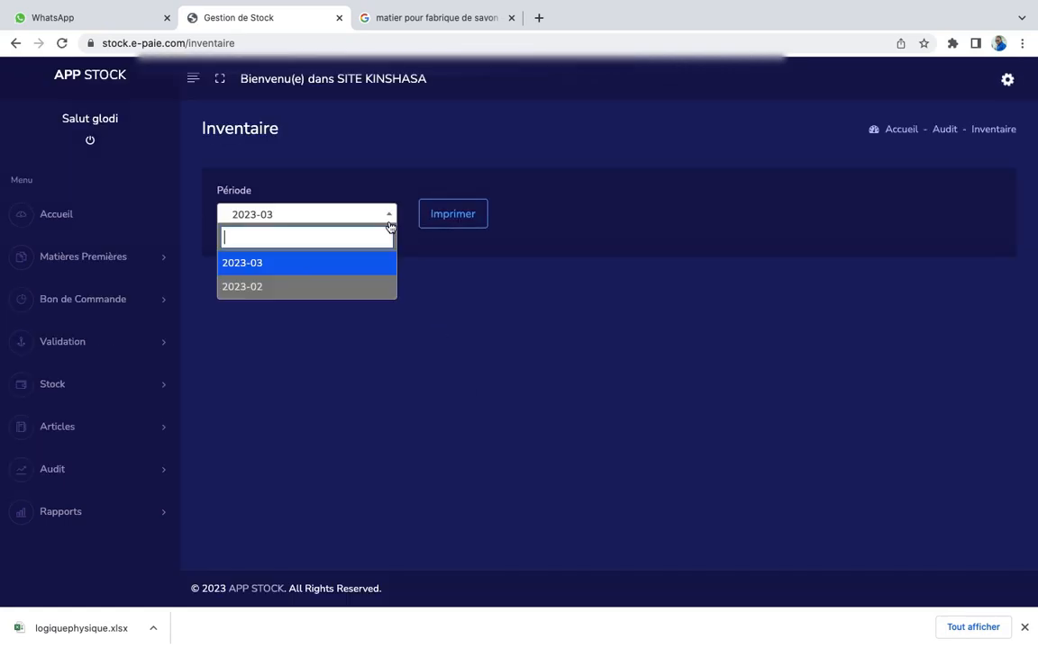
{"action": "left_click", "coordinate": [318, 290]}
{"action": "left_click", "coordinate": [471, 219]}
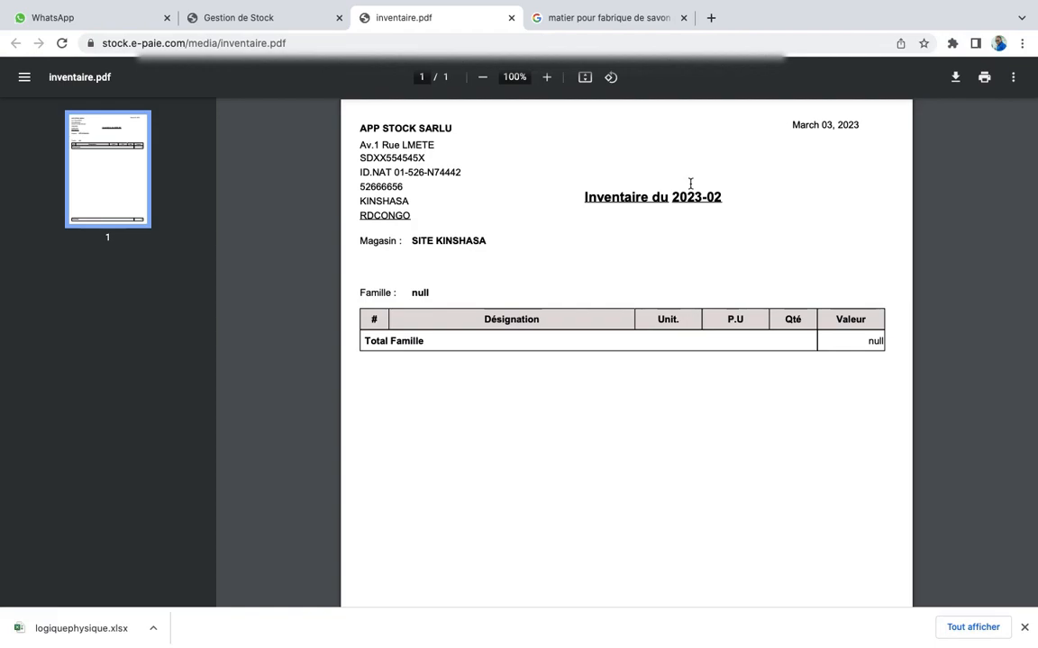
Close the 2023-02 inventory PDF, then print and close the 2023-03 inventory PDF
{"action": "left_click", "coordinate": [511, 17]}
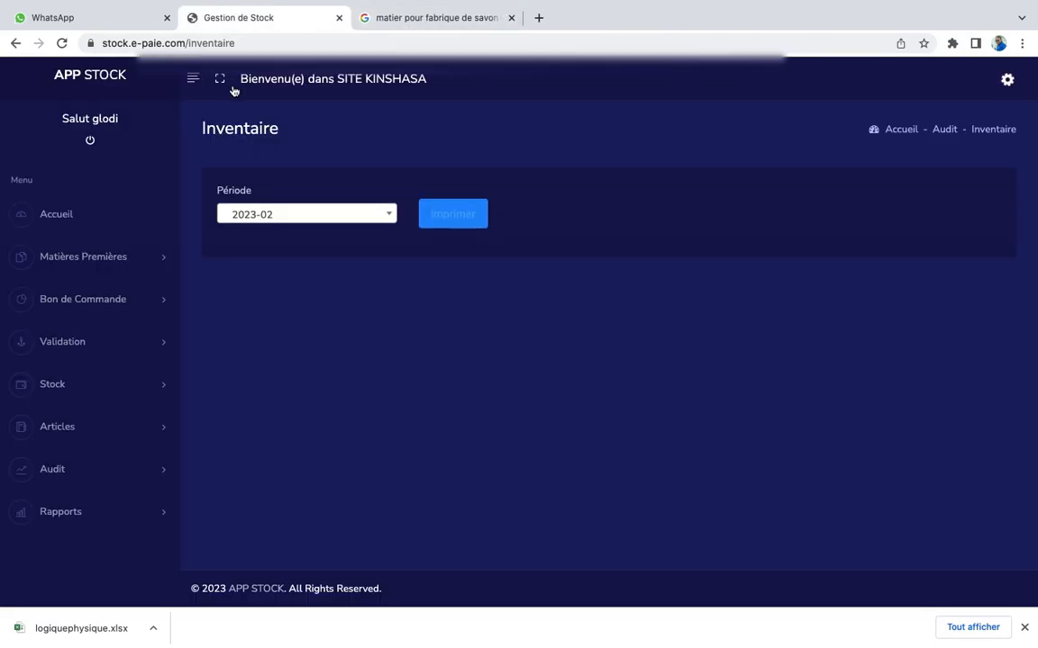
{"action": "left_click", "coordinate": [322, 214]}
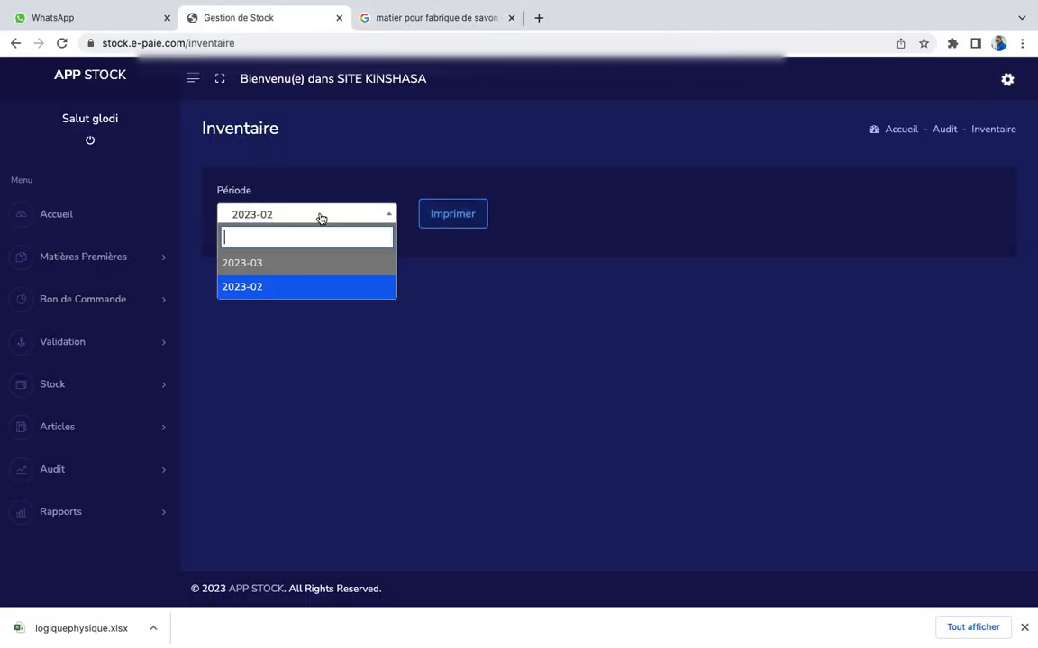
{"action": "left_click", "coordinate": [283, 265]}
{"action": "left_click", "coordinate": [476, 216]}
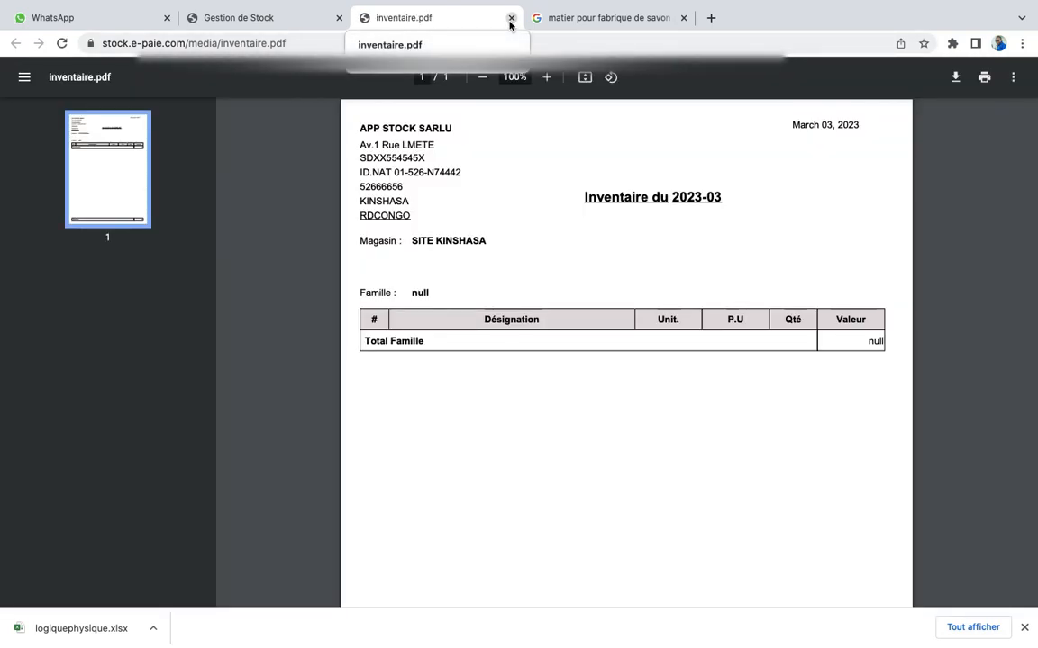
{"action": "left_click", "coordinate": [511, 18]}
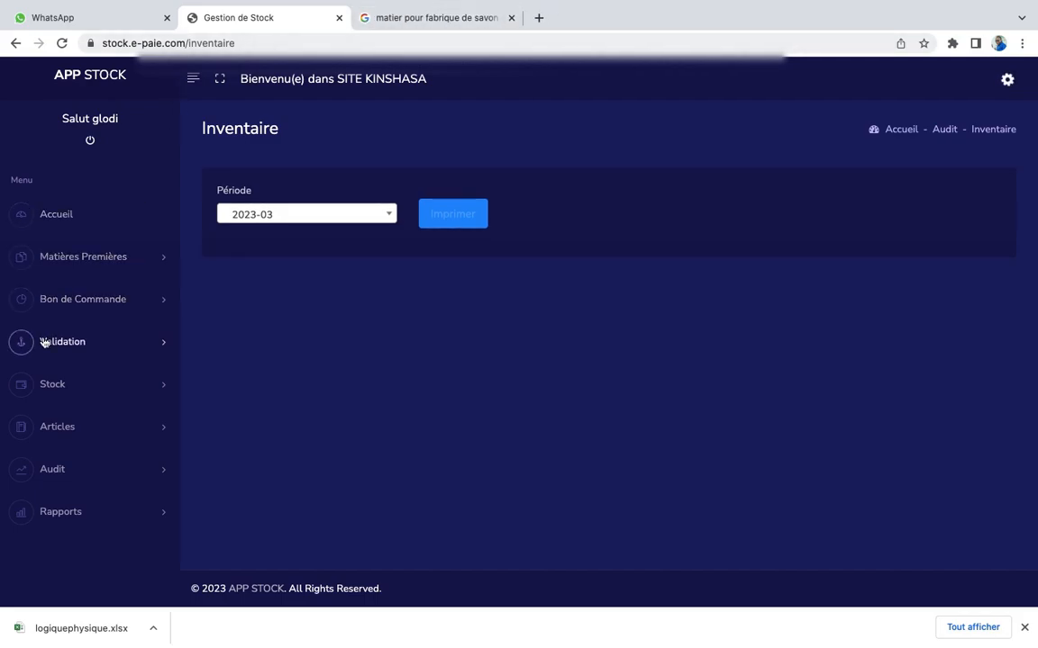
Expand Rapports in the sidebar and open the downloaded logiquephysique.xlsx
{"action": "left_click", "coordinate": [94, 511]}
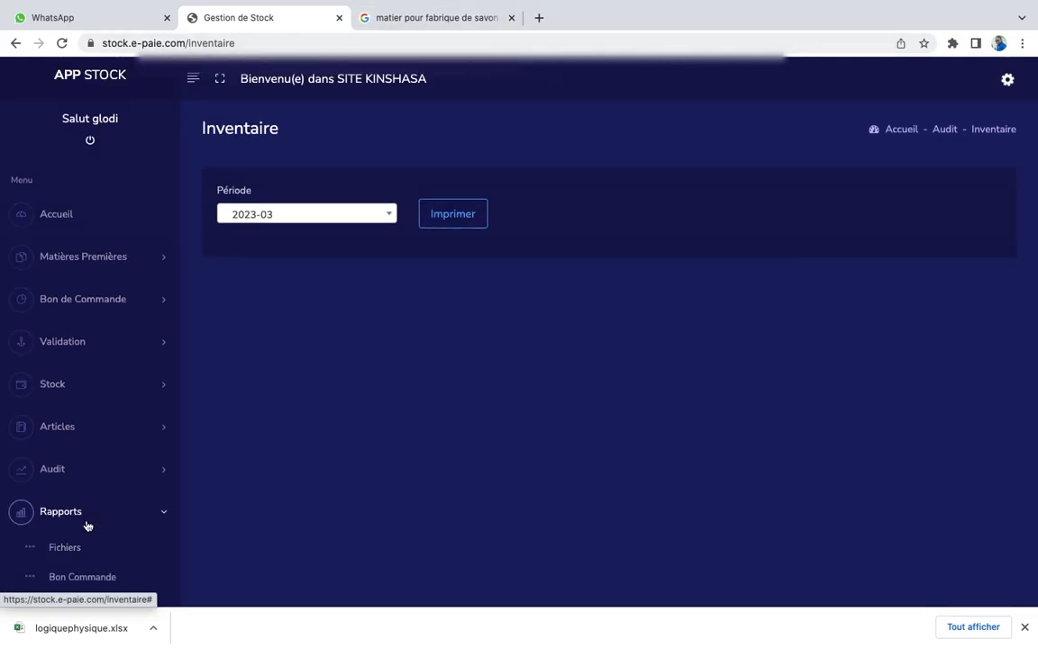
{"action": "scroll", "coordinate": [87, 526], "scroll_direction": "down", "scroll_amount": 3}
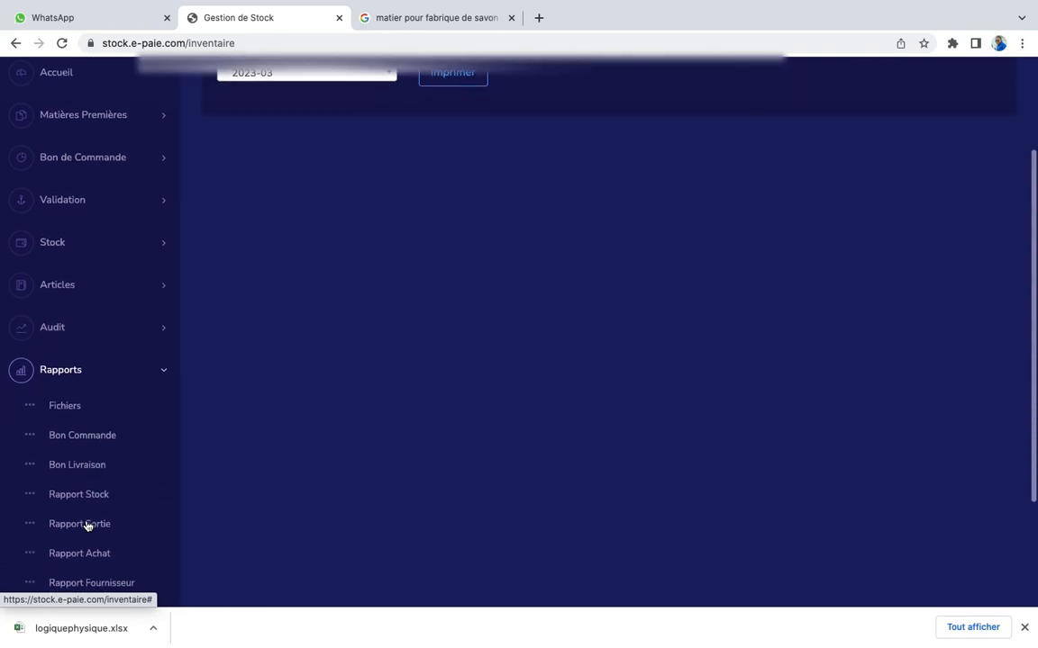
{"action": "left_click", "coordinate": [80, 629]}
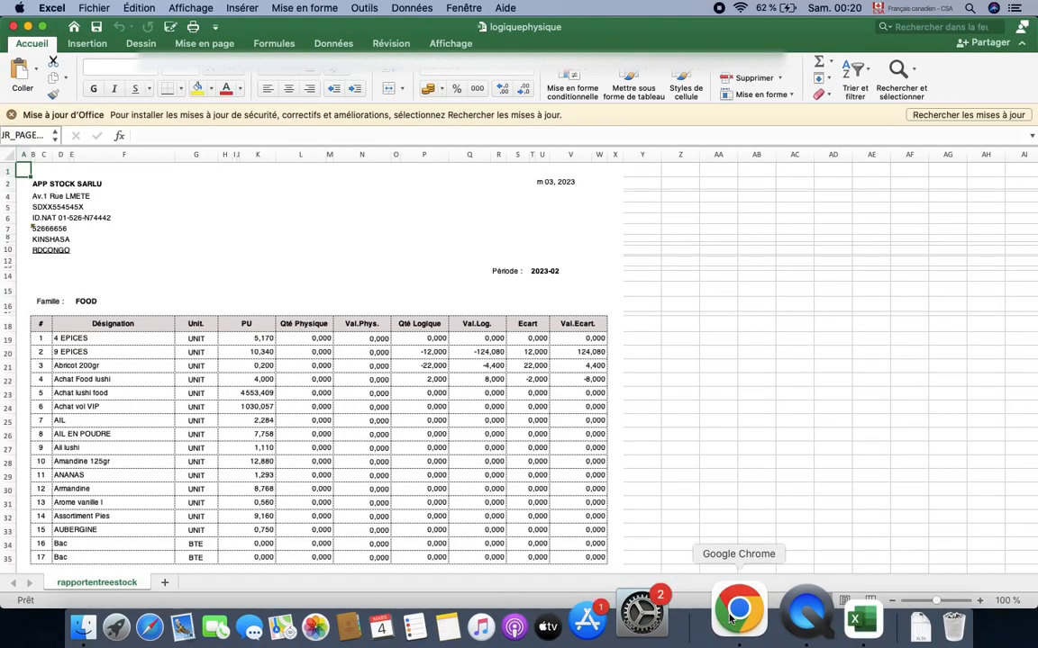
Scroll through the 315+ FOOD item rows in logiquephysique.xlsx, then return to Chrome
{"action": "scroll", "coordinate": [527, 503], "scroll_direction": "down", "scroll_amount": 5}
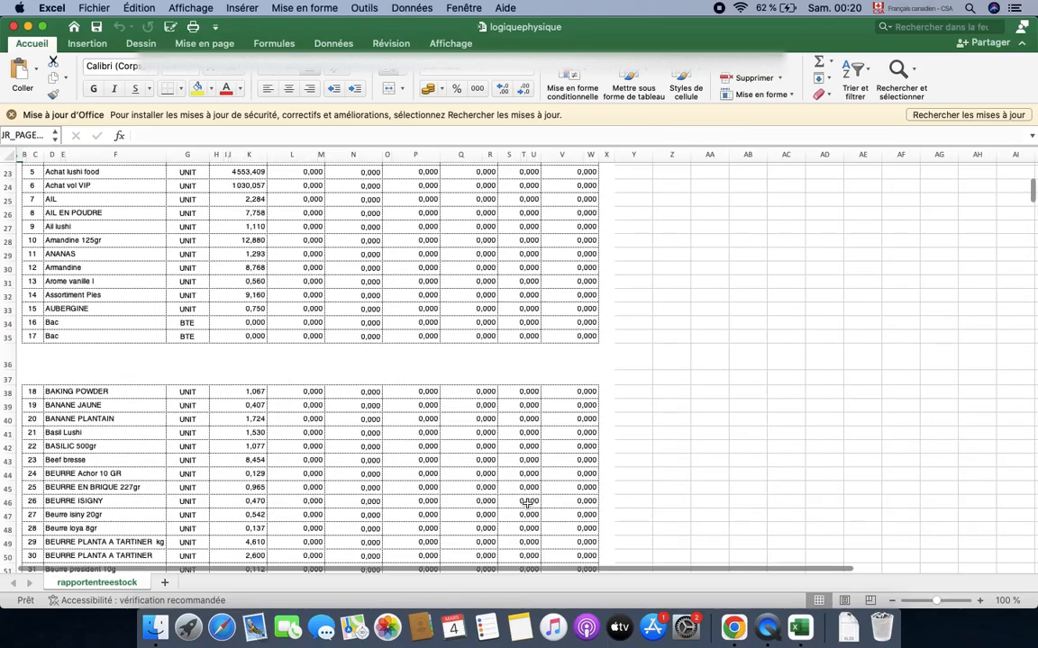
{"action": "scroll", "coordinate": [527, 505], "scroll_direction": "down", "scroll_amount": 5}
{"action": "scroll", "coordinate": [528, 505], "scroll_direction": "down", "scroll_amount": 15}
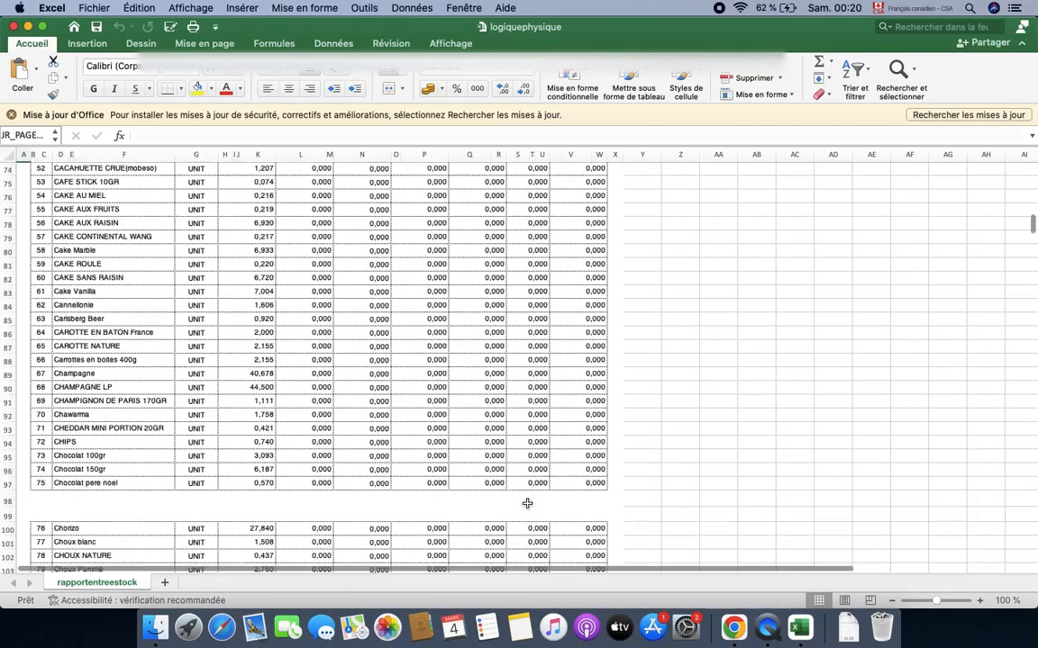
{"action": "scroll", "coordinate": [528, 504], "scroll_direction": "down", "scroll_amount": 3}
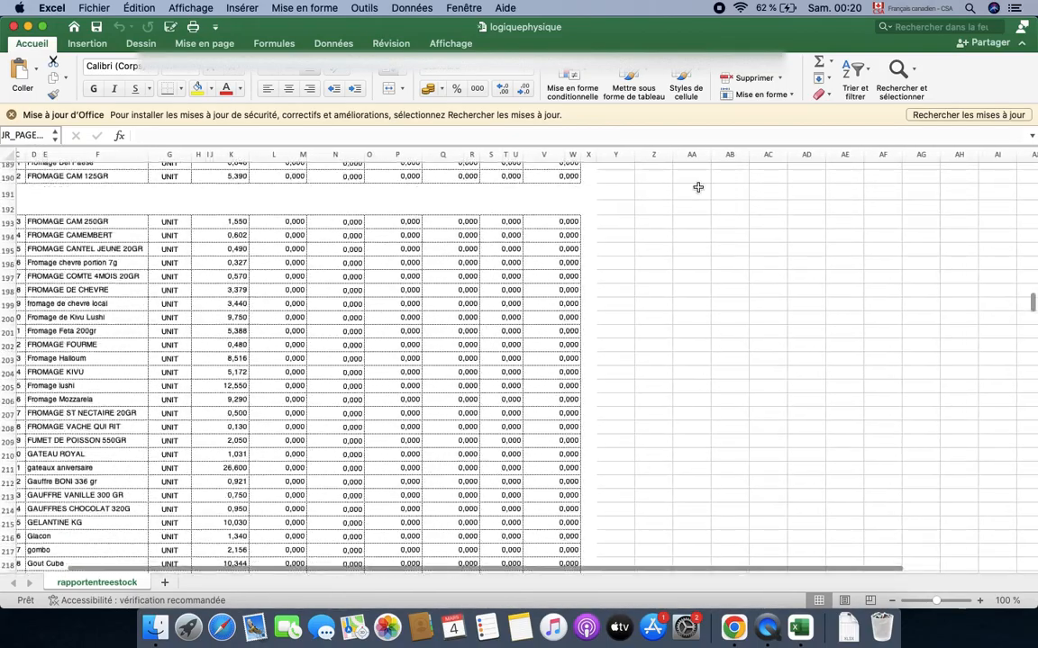
{"action": "scroll", "coordinate": [552, 375], "scroll_direction": "down", "scroll_amount": 20}
{"action": "scroll", "coordinate": [551, 376], "scroll_direction": "left", "scroll_amount": 3}
{"action": "scroll", "coordinate": [551, 376], "scroll_direction": "down", "scroll_amount": 12}
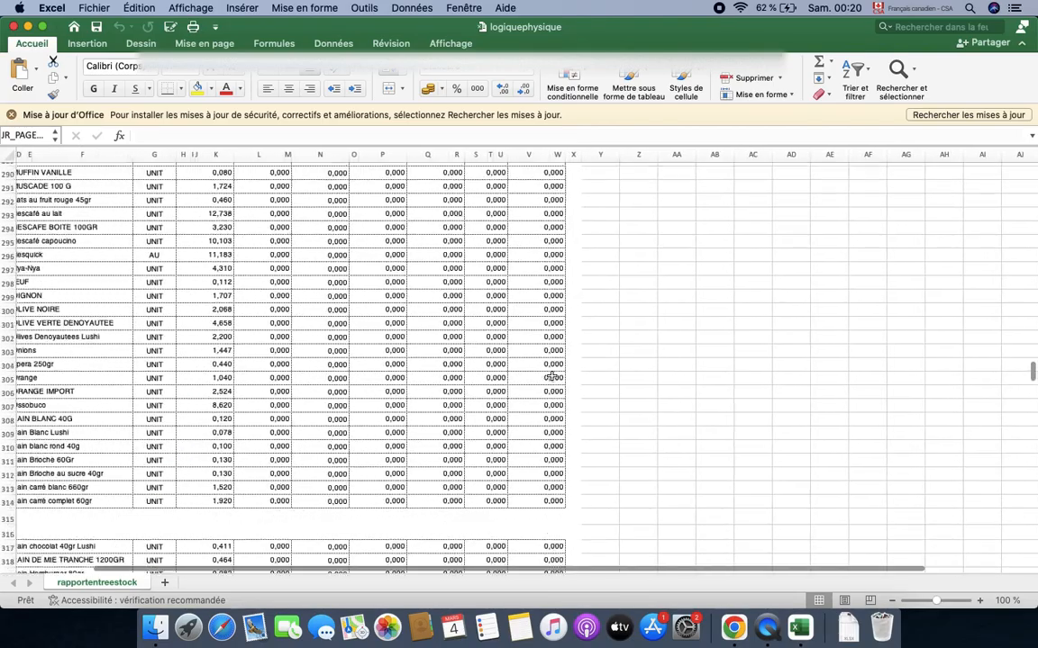
{"action": "scroll", "coordinate": [561, 379], "scroll_direction": "down", "scroll_amount": 3}
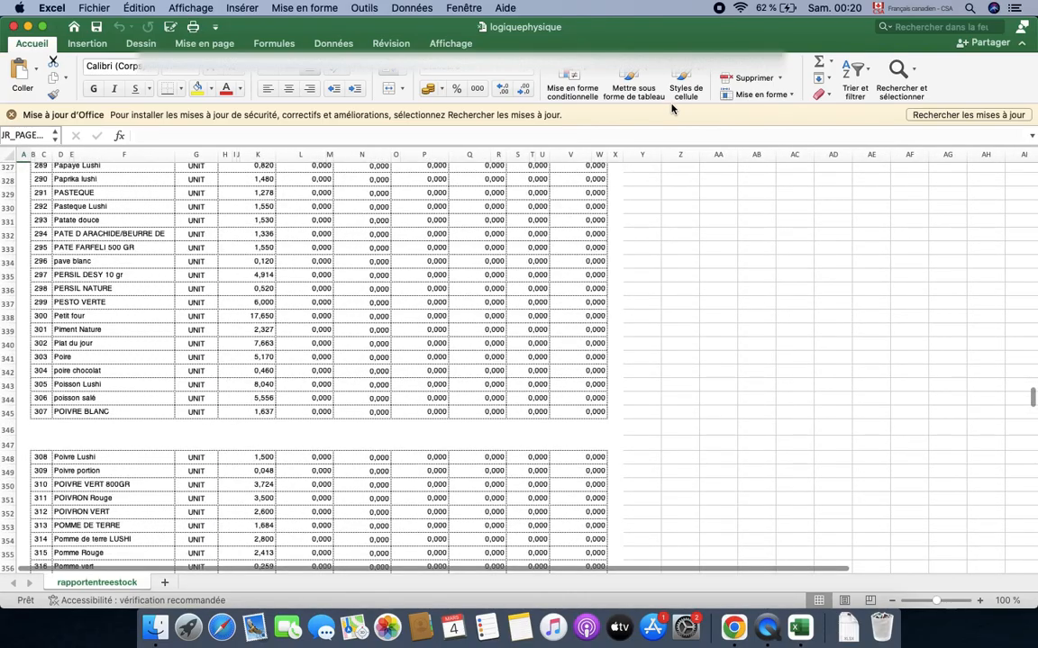
{"action": "left_click", "coordinate": [733, 627]}
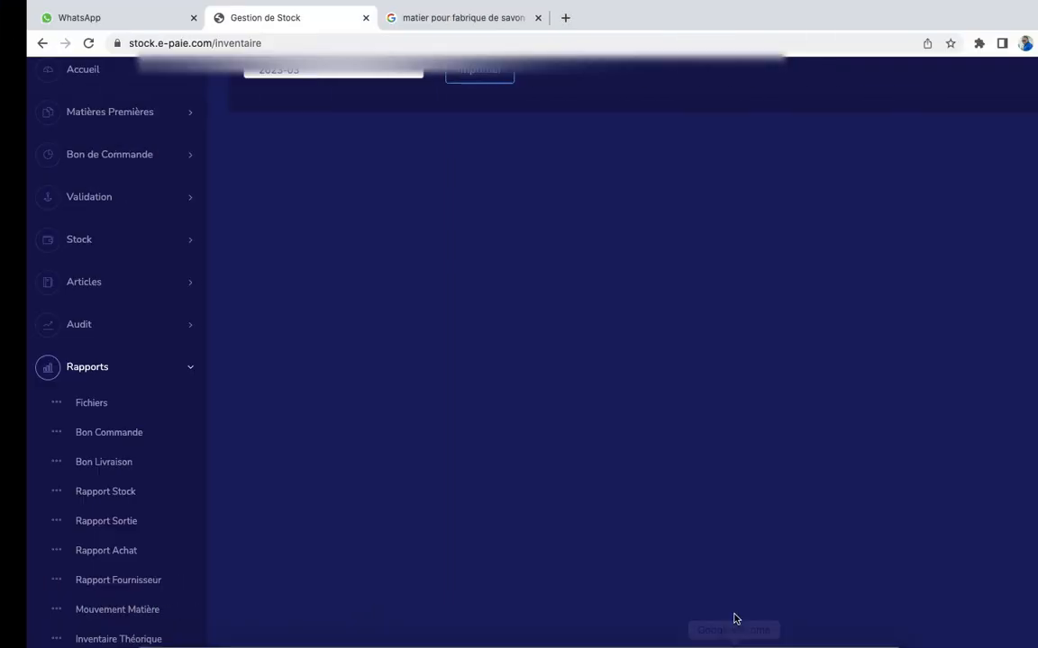
Open Rapports > Fichiers (Impression Fichiers Divers) and expand the Rapports menu again
{"action": "left_click", "coordinate": [64, 406]}
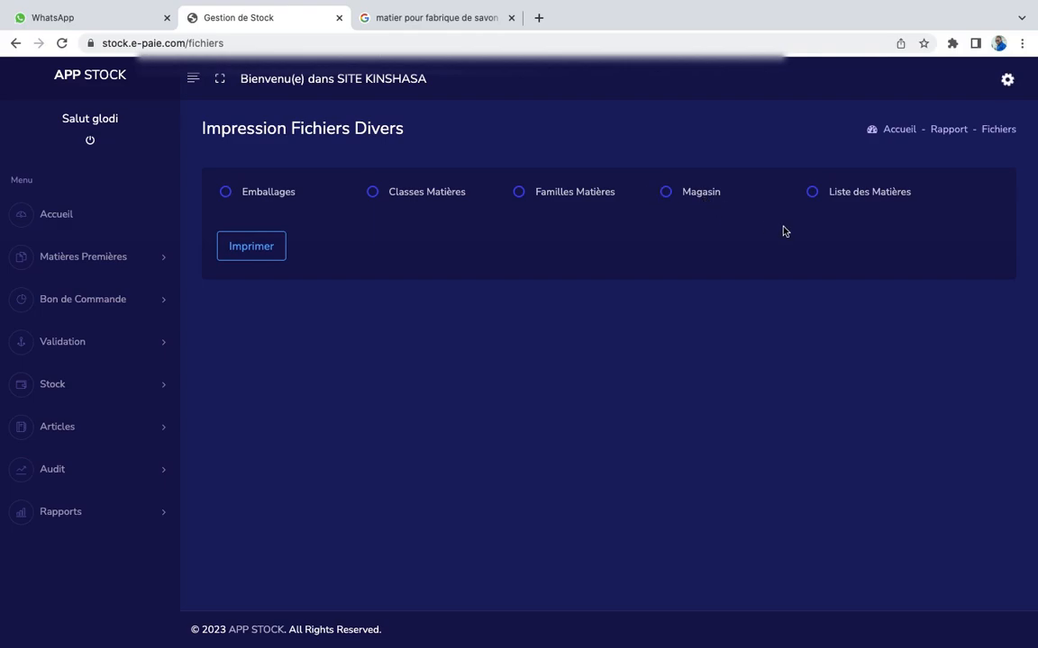
{"action": "left_click", "coordinate": [76, 513]}
{"action": "scroll", "coordinate": [84, 547], "scroll_direction": "down", "scroll_amount": 1}
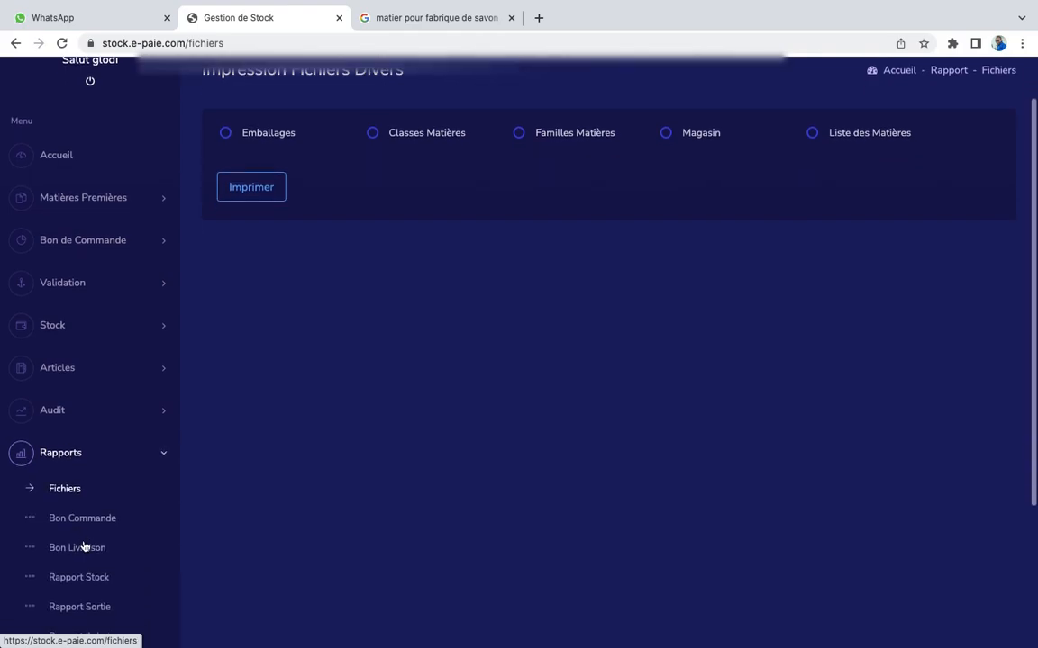
{"action": "scroll", "coordinate": [83, 546], "scroll_direction": "down", "scroll_amount": 1}
{"action": "left_click", "coordinate": [101, 467]}
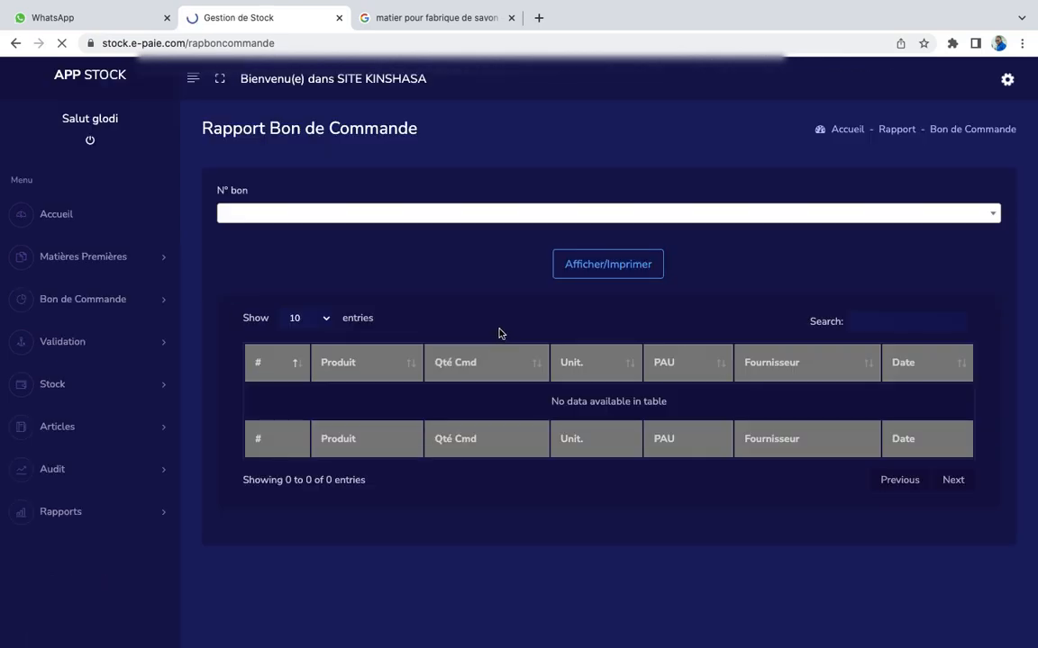
{"action": "left_click", "coordinate": [381, 213]}
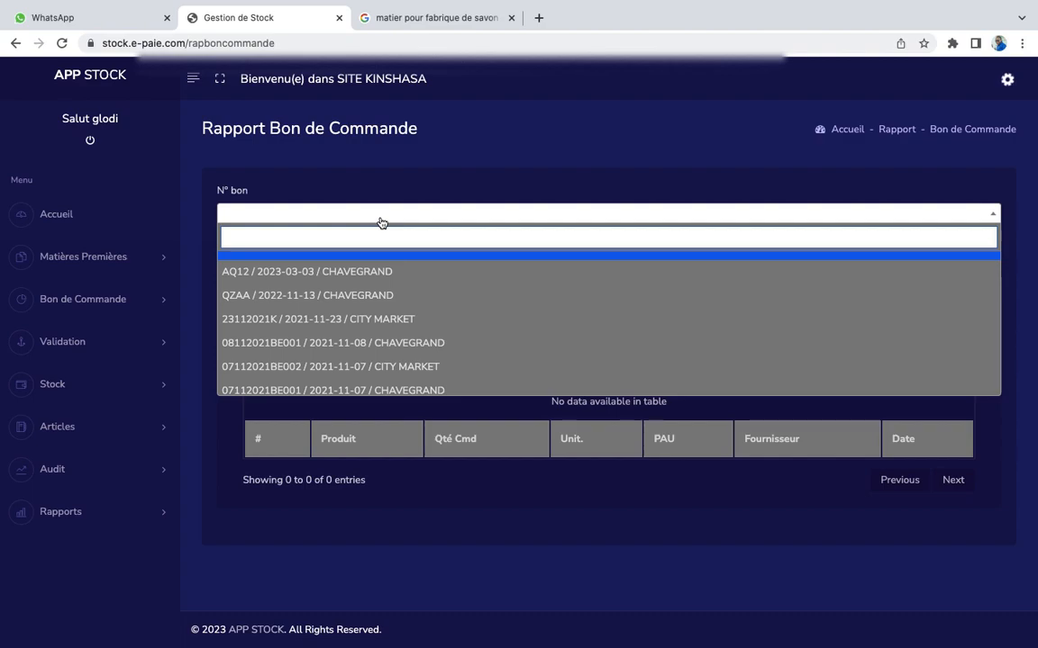
{"action": "left_click", "coordinate": [356, 272]}
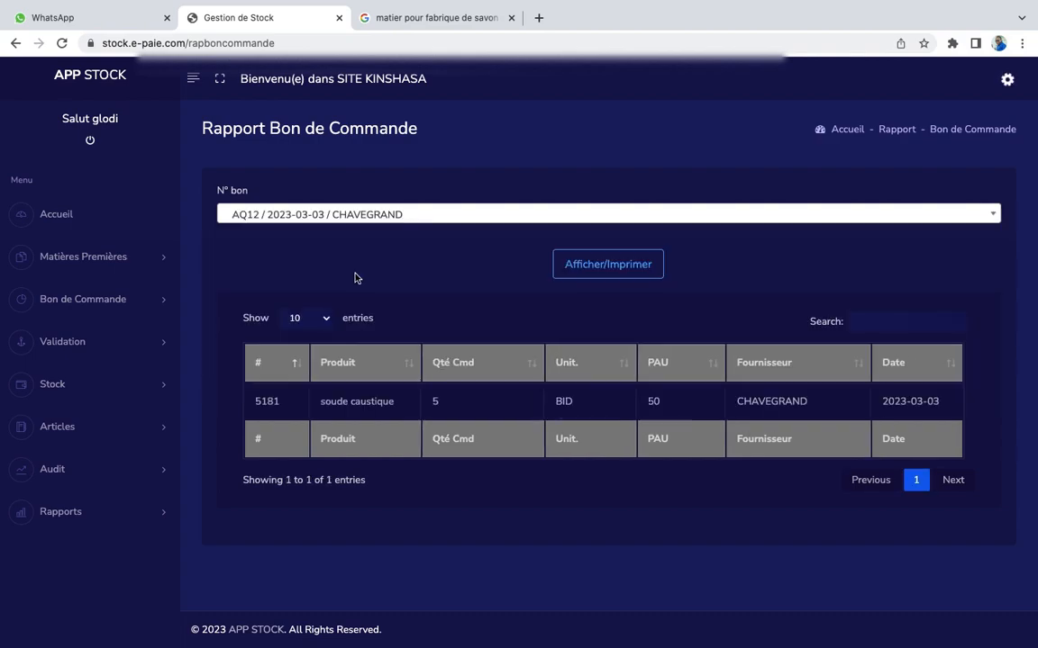
{"action": "left_click", "coordinate": [611, 267]}
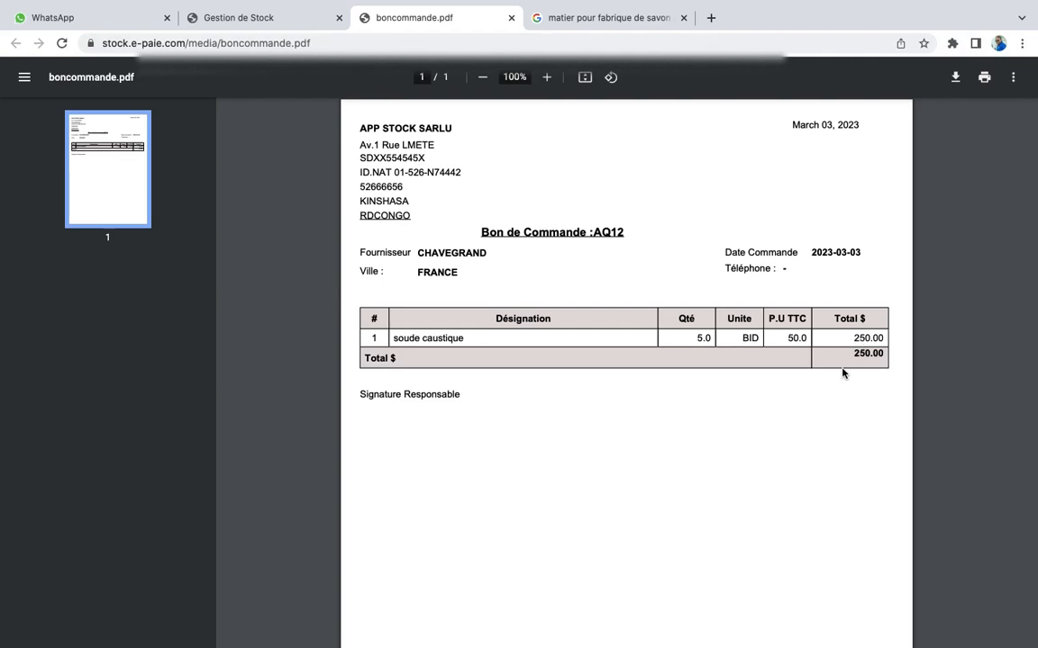
{"action": "left_click", "coordinate": [510, 18]}
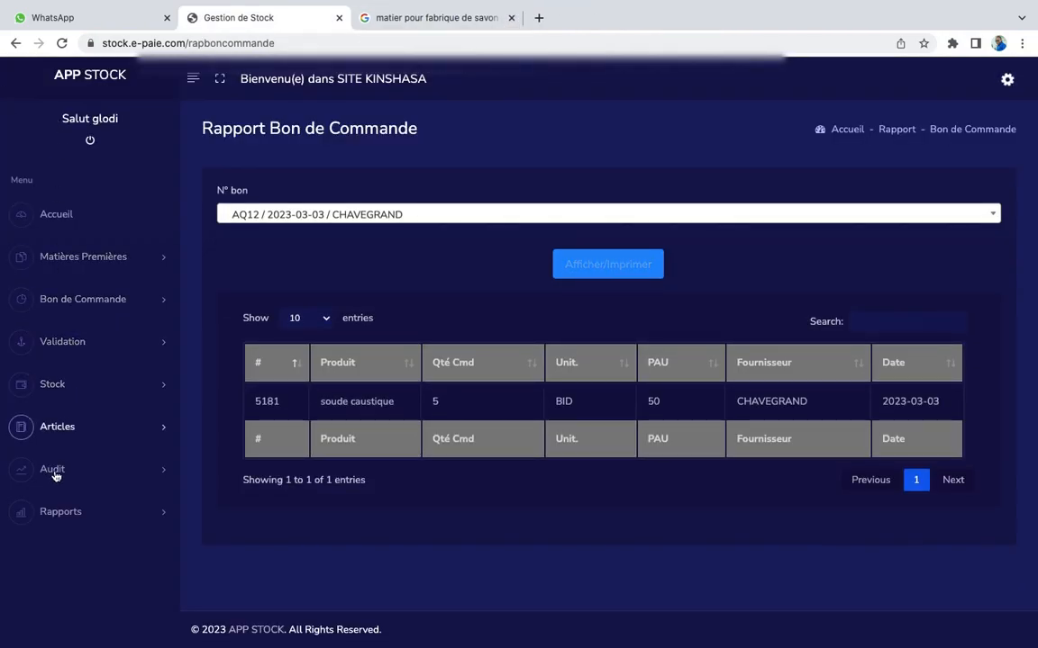
{"action": "left_click", "coordinate": [85, 515]}
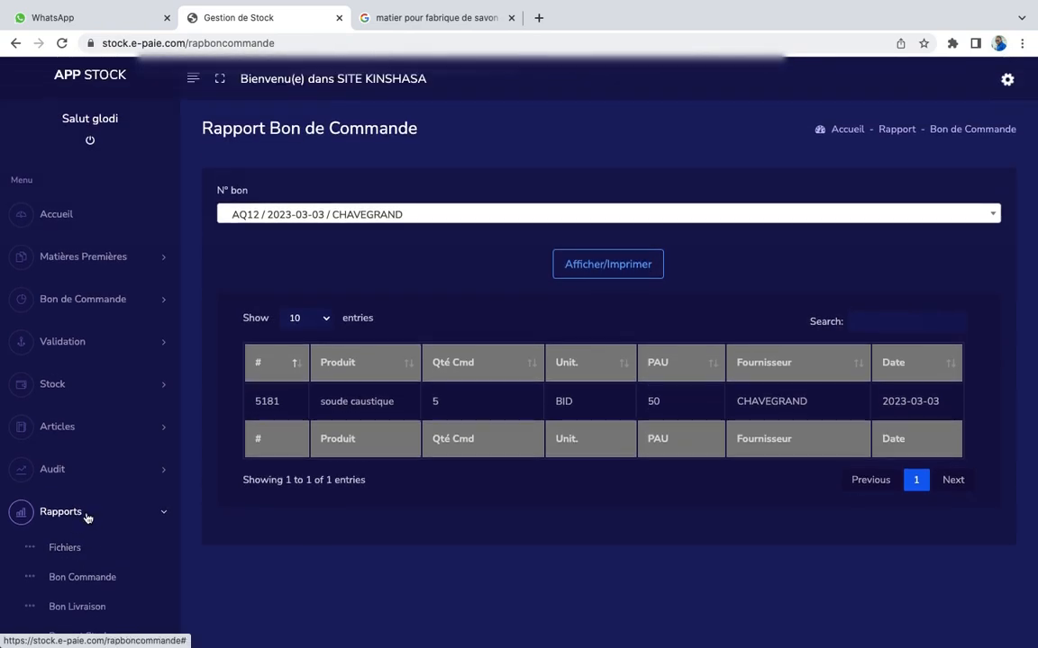
{"action": "scroll", "coordinate": [88, 517], "scroll_direction": "down", "scroll_amount": 2}
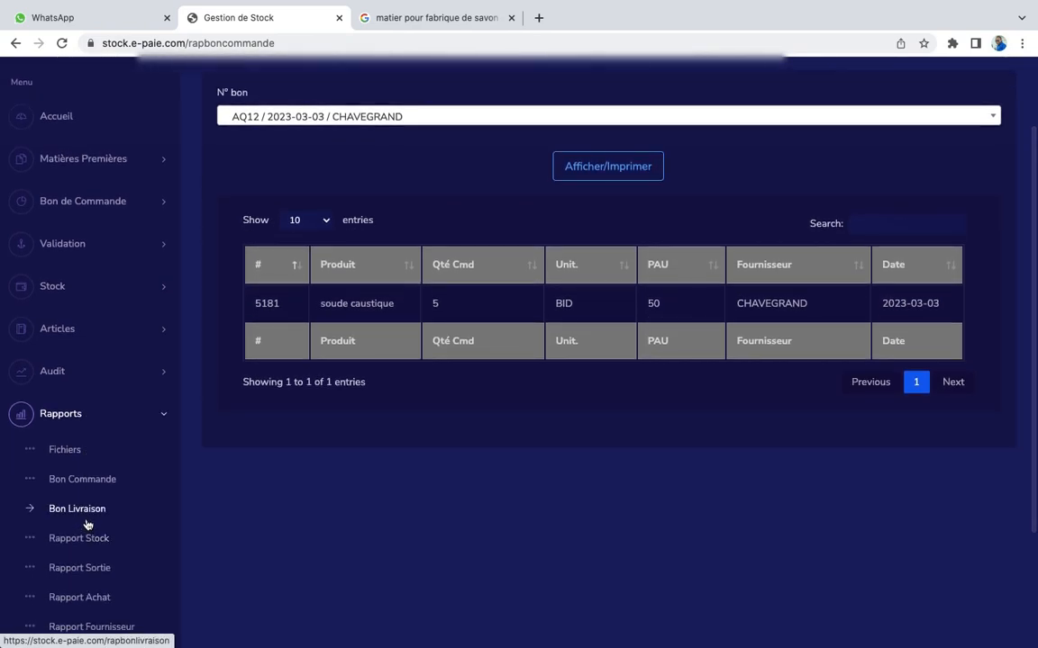
{"action": "left_click", "coordinate": [77, 508]}
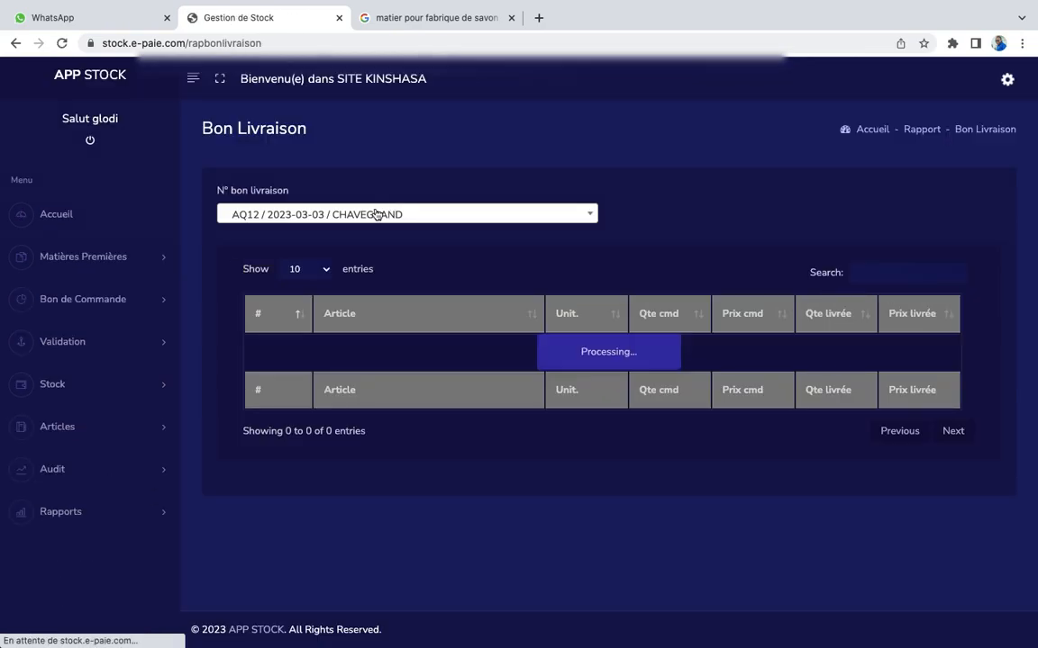
{"action": "left_click", "coordinate": [389, 223]}
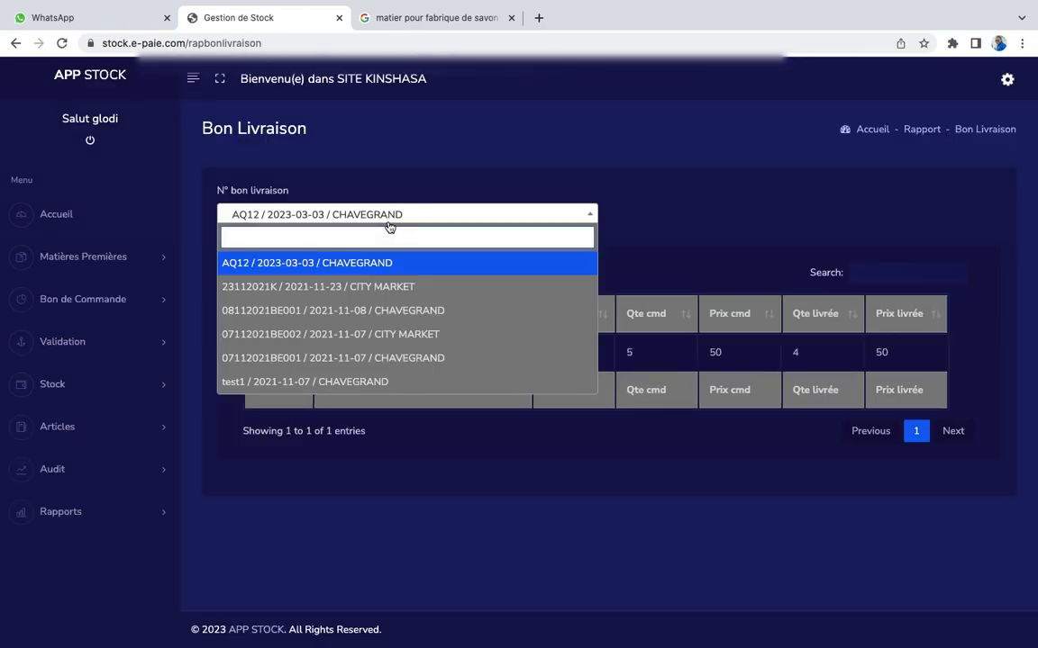
{"action": "left_click", "coordinate": [352, 262]}
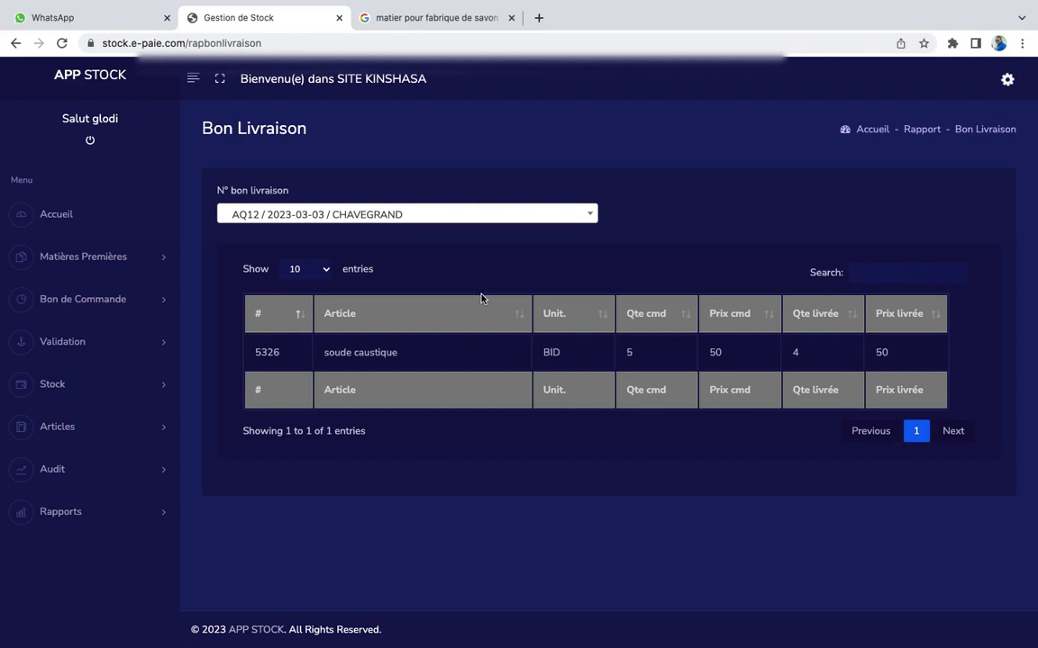
{"action": "left_click", "coordinate": [85, 513]}
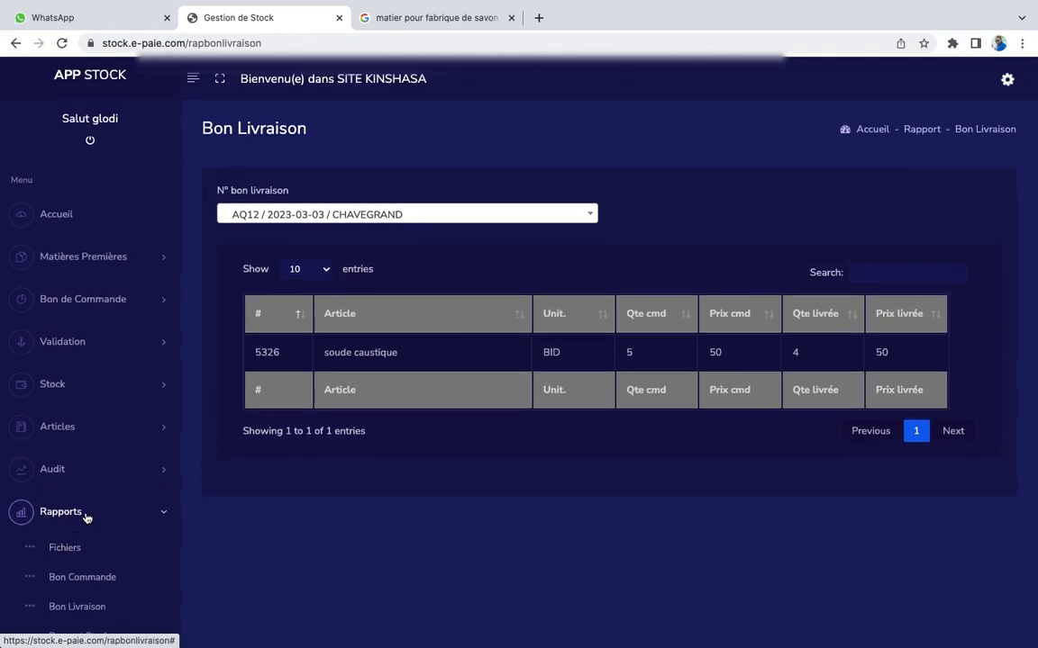
{"action": "scroll", "coordinate": [86, 518], "scroll_direction": "down", "scroll_amount": 3}
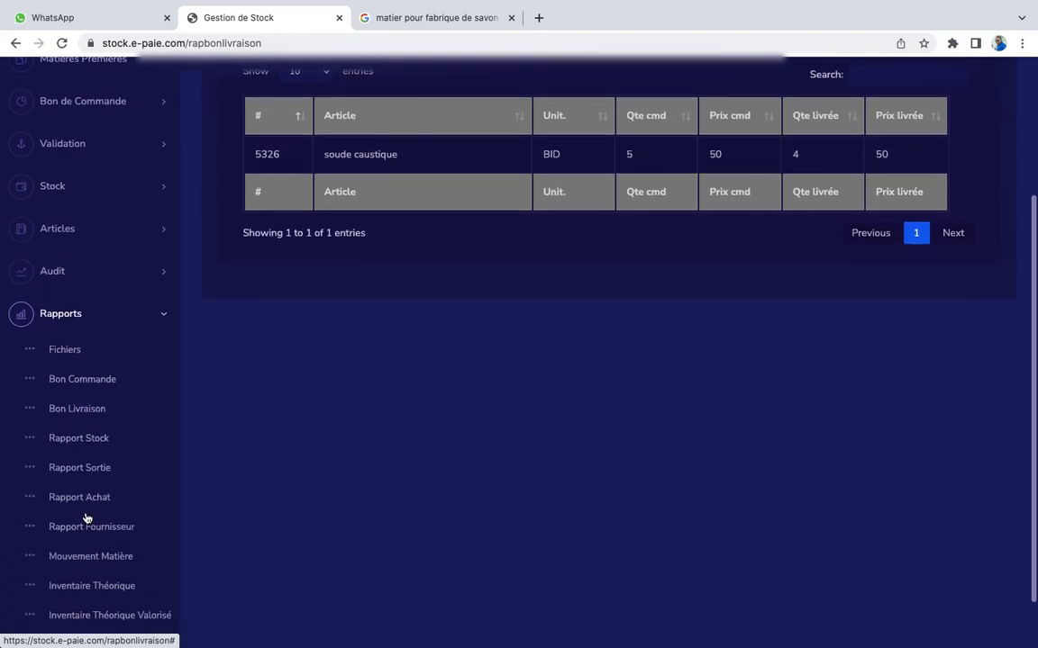
Print the Rapport Stock PDF with start date 01/01/2021 and end date 03/03/2023
{"action": "left_click", "coordinate": [85, 450]}
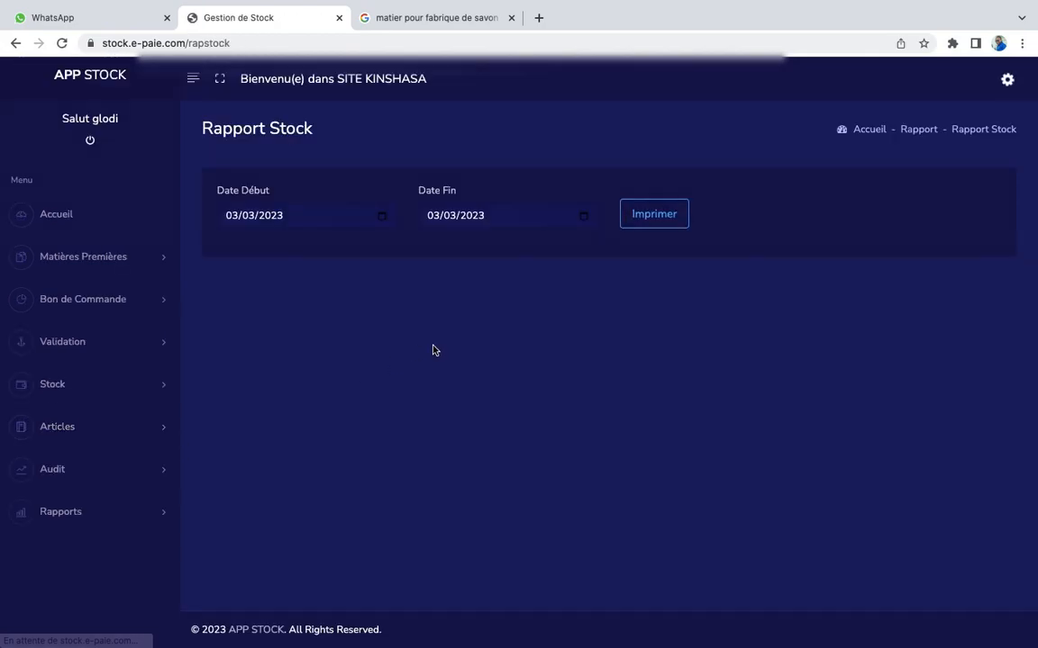
{"action": "left_click", "coordinate": [381, 220]}
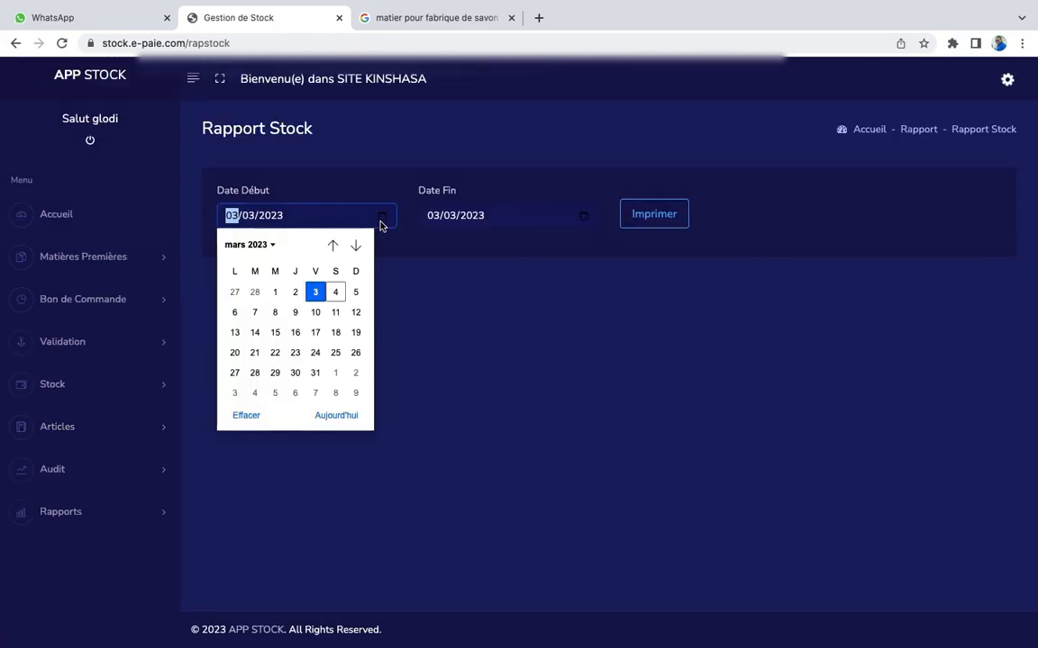
{"action": "left_click", "coordinate": [264, 246]}
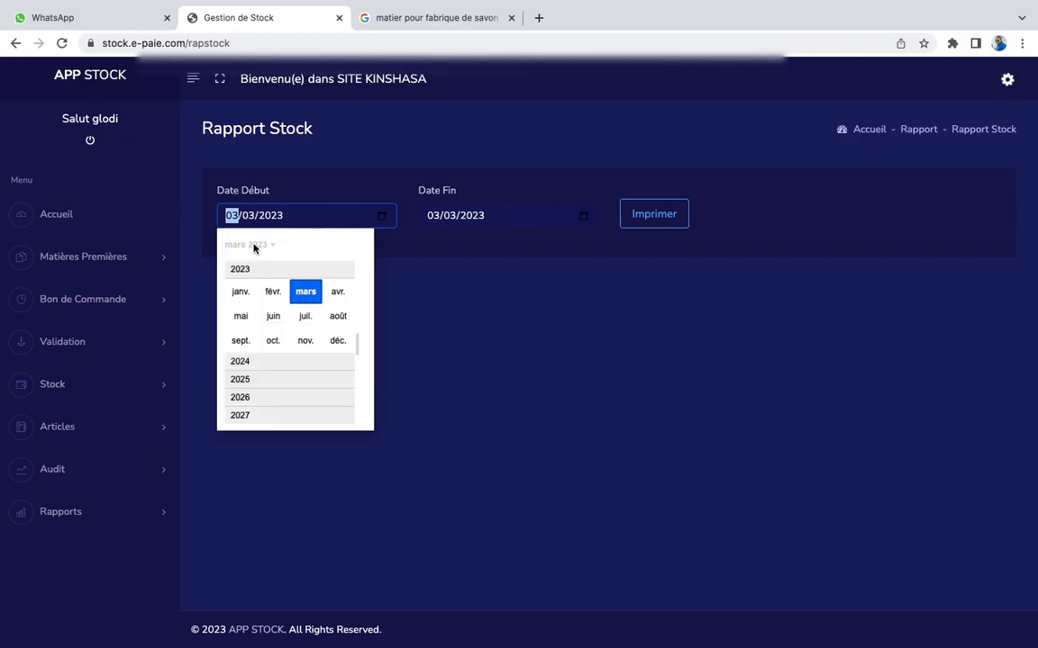
{"action": "scroll", "coordinate": [262, 280], "scroll_direction": "up", "scroll_amount": 2}
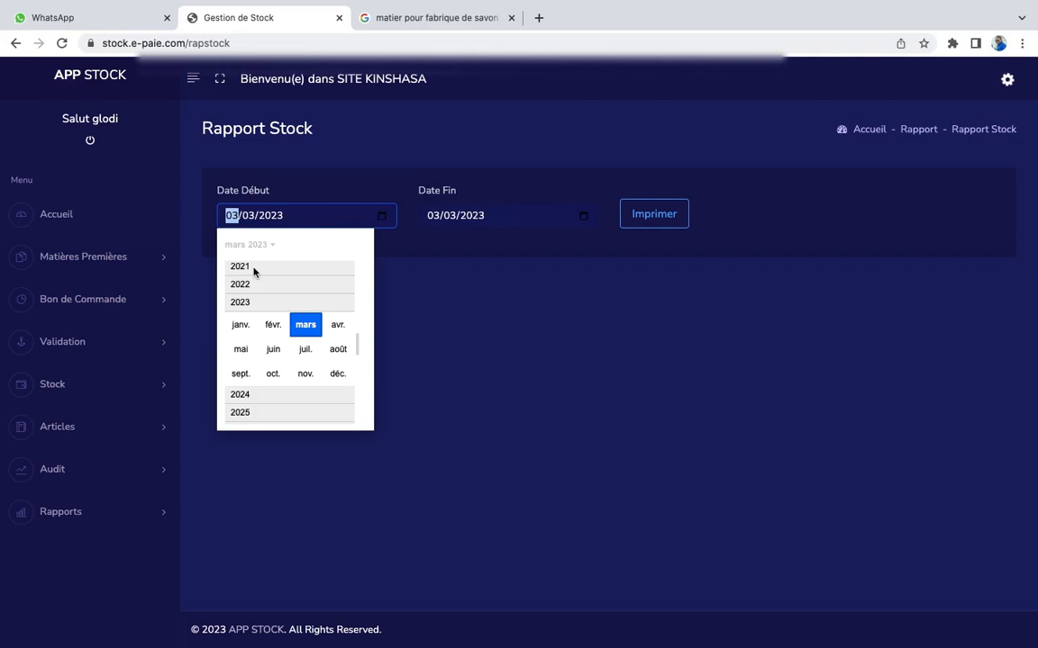
{"action": "left_click", "coordinate": [254, 270]}
{"action": "left_click", "coordinate": [242, 292]}
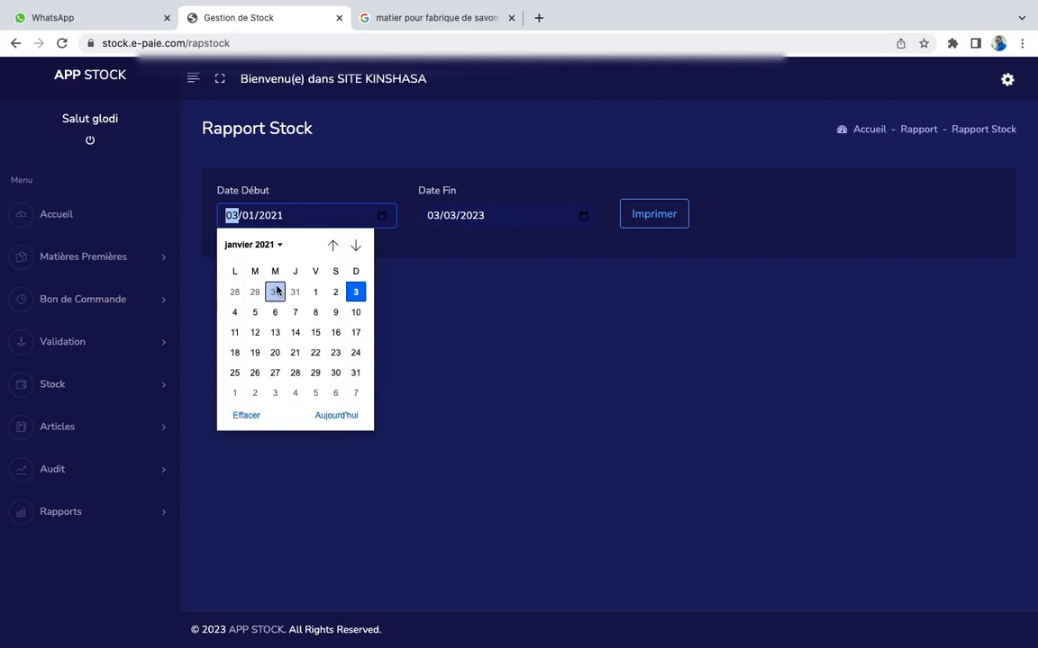
{"action": "left_click", "coordinate": [322, 295]}
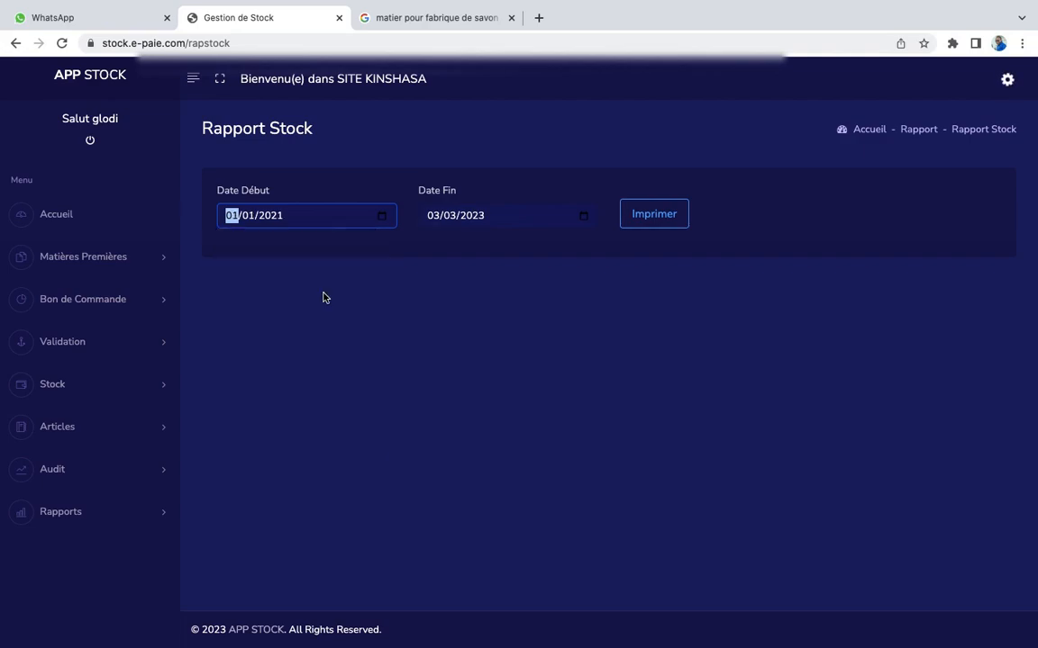
{"action": "left_click", "coordinate": [677, 221]}
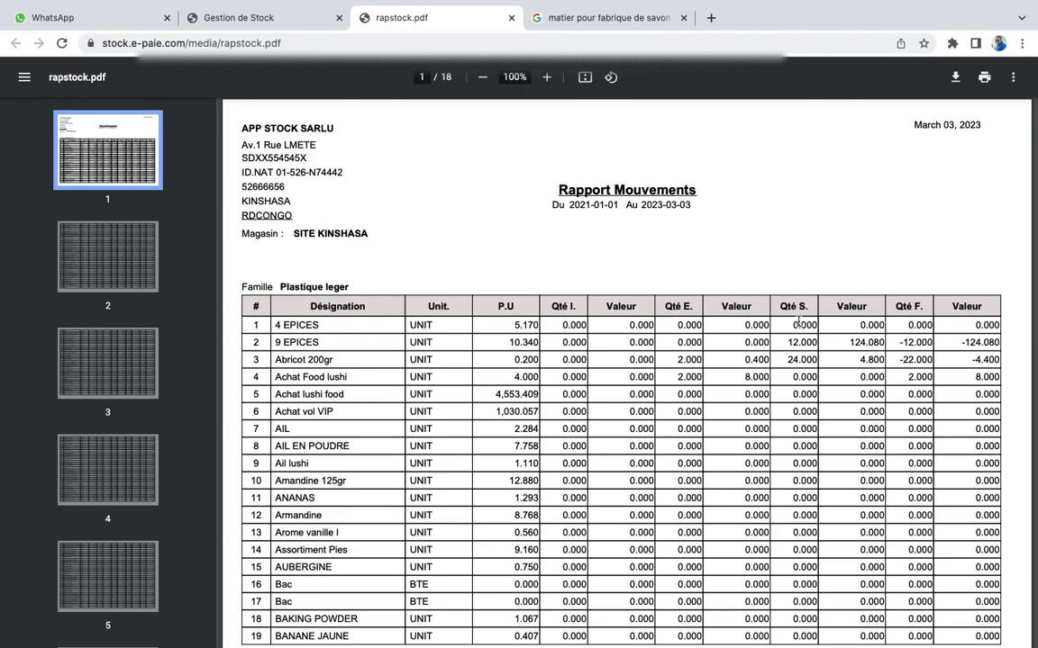
Close the rapstock.pdf report and expand the Rapports menu to list the report links
{"action": "left_click", "coordinate": [510, 18]}
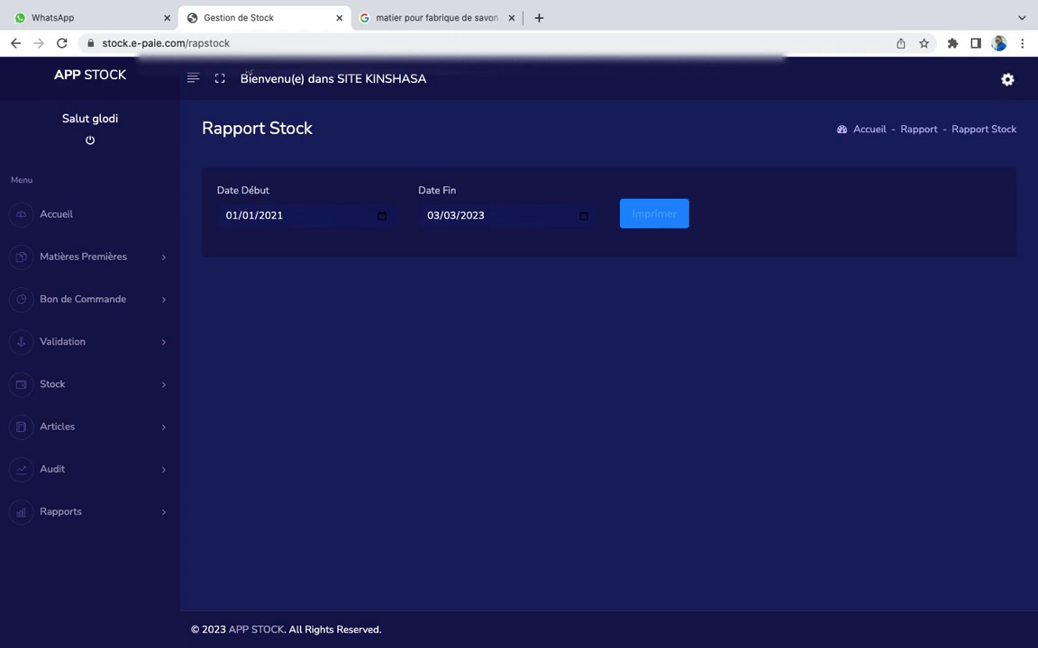
{"action": "left_click", "coordinate": [109, 514]}
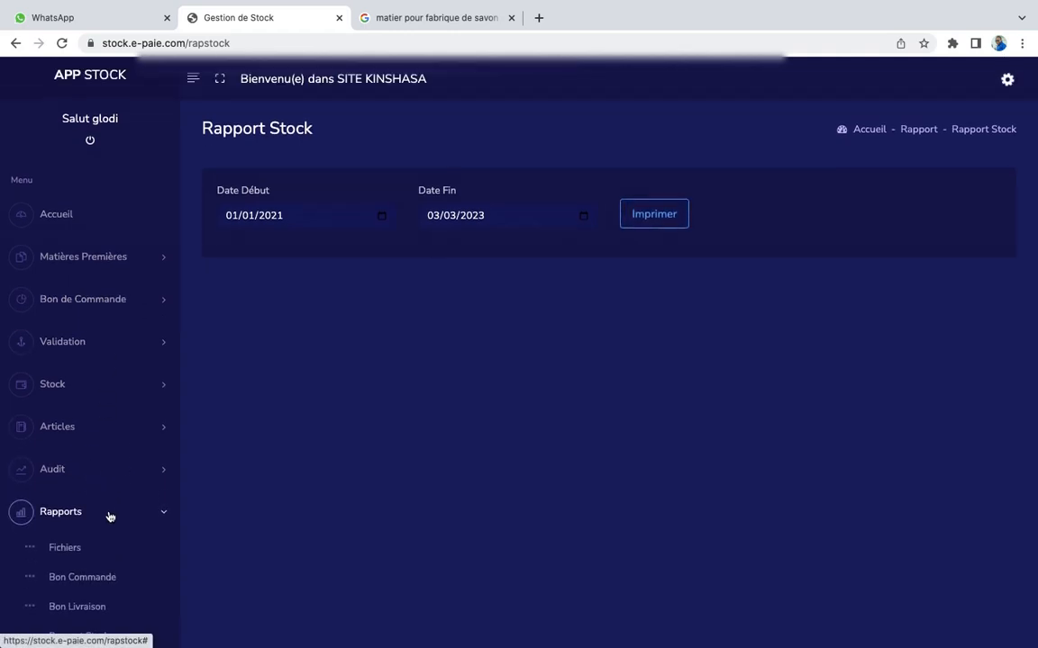
{"action": "scroll", "coordinate": [109, 516], "scroll_direction": "down", "scroll_amount": 3}
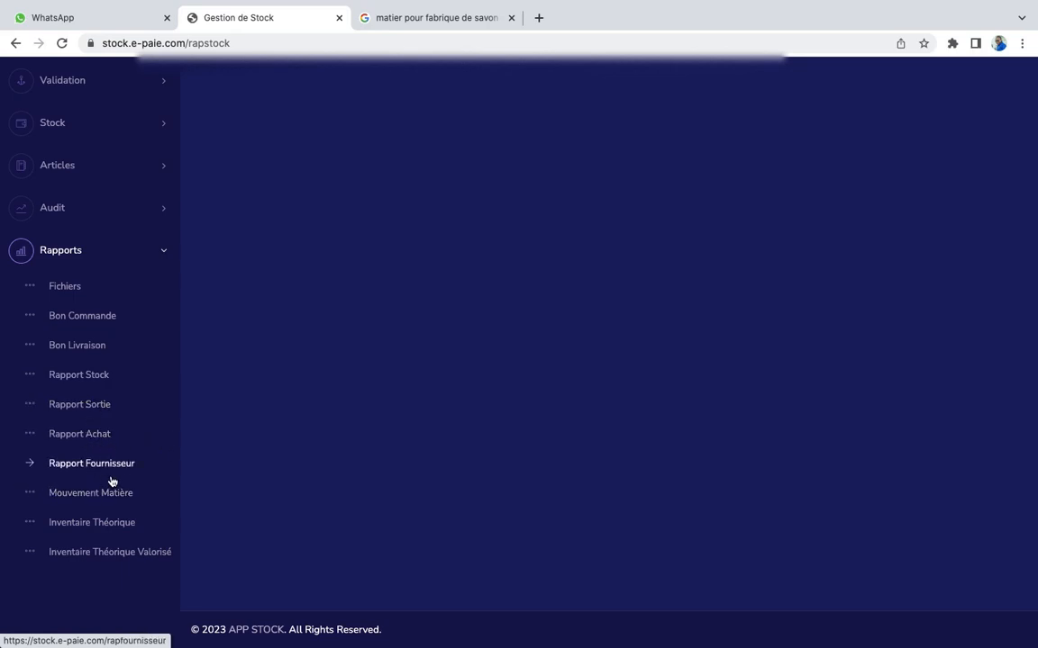
On the Inventaire Théorique page, pick 1 January 2021 as the report date
{"action": "left_click", "coordinate": [79, 532]}
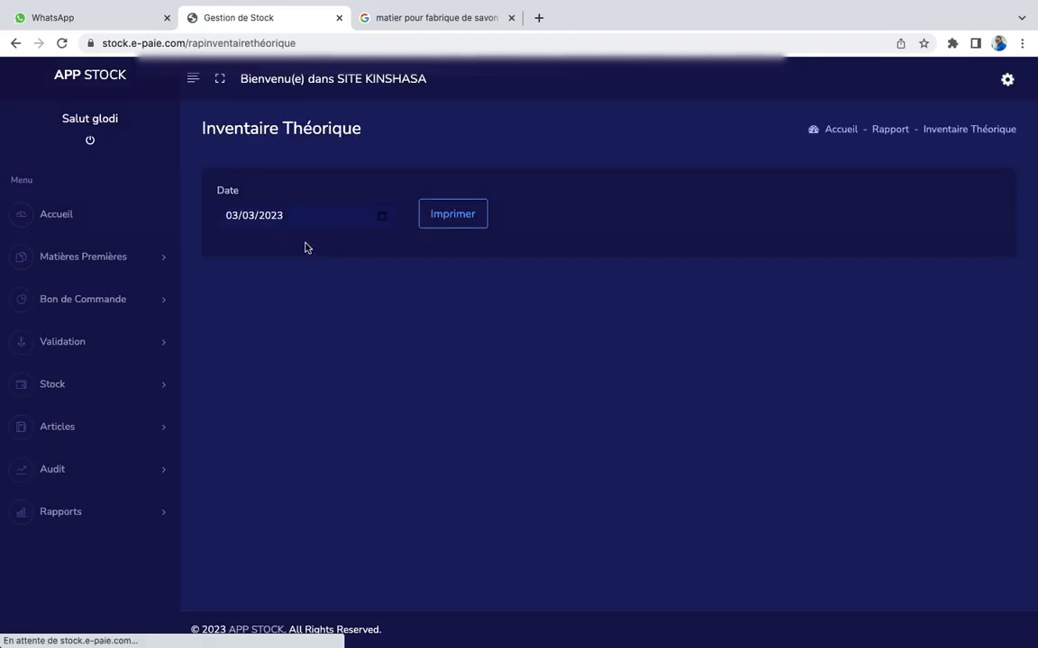
{"action": "left_click", "coordinate": [389, 222]}
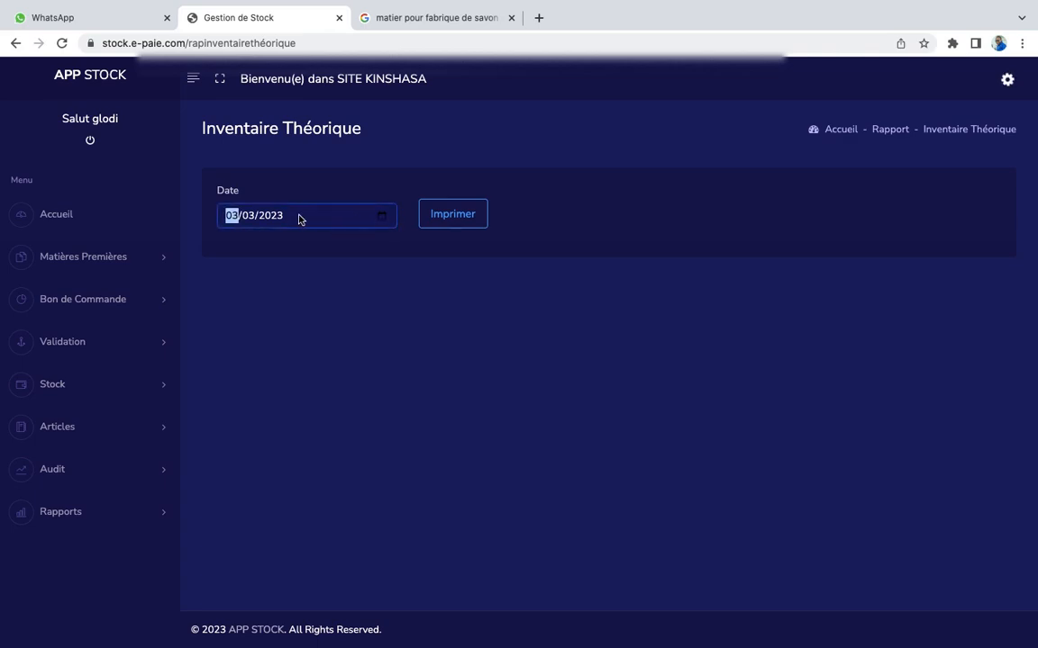
{"action": "left_click", "coordinate": [383, 222]}
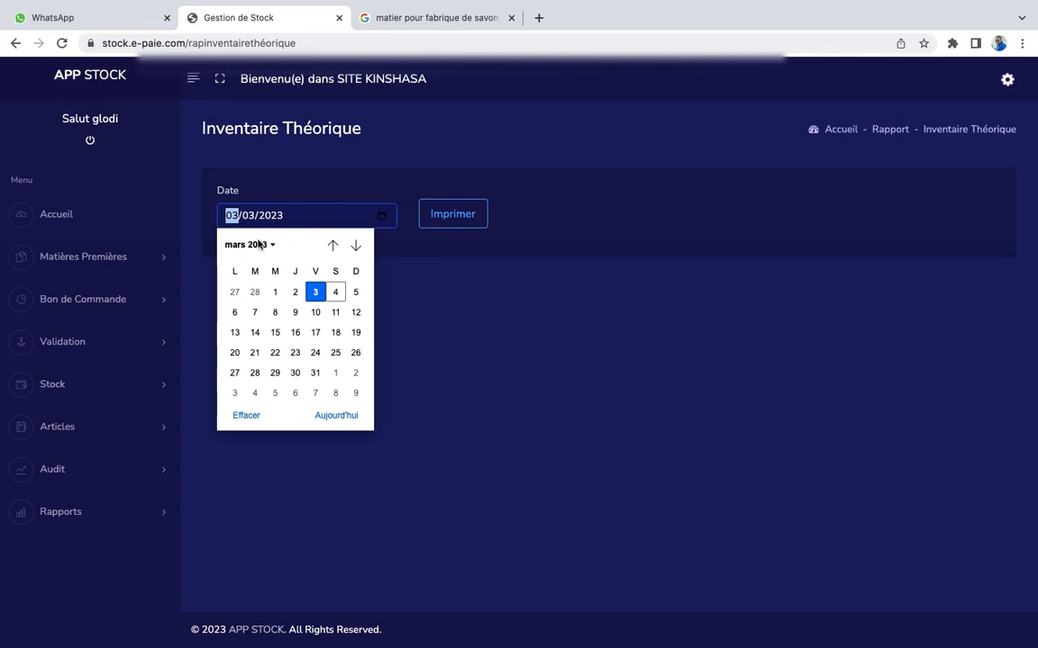
{"action": "scroll", "coordinate": [285, 286], "scroll_direction": "up", "scroll_amount": 2}
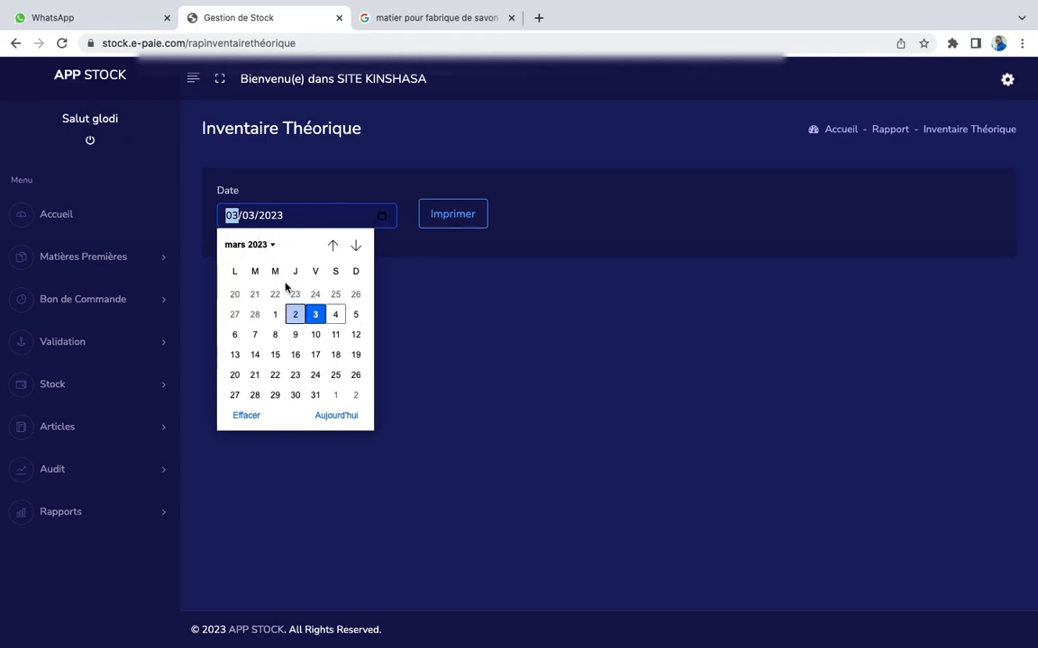
{"action": "left_click", "coordinate": [259, 249]}
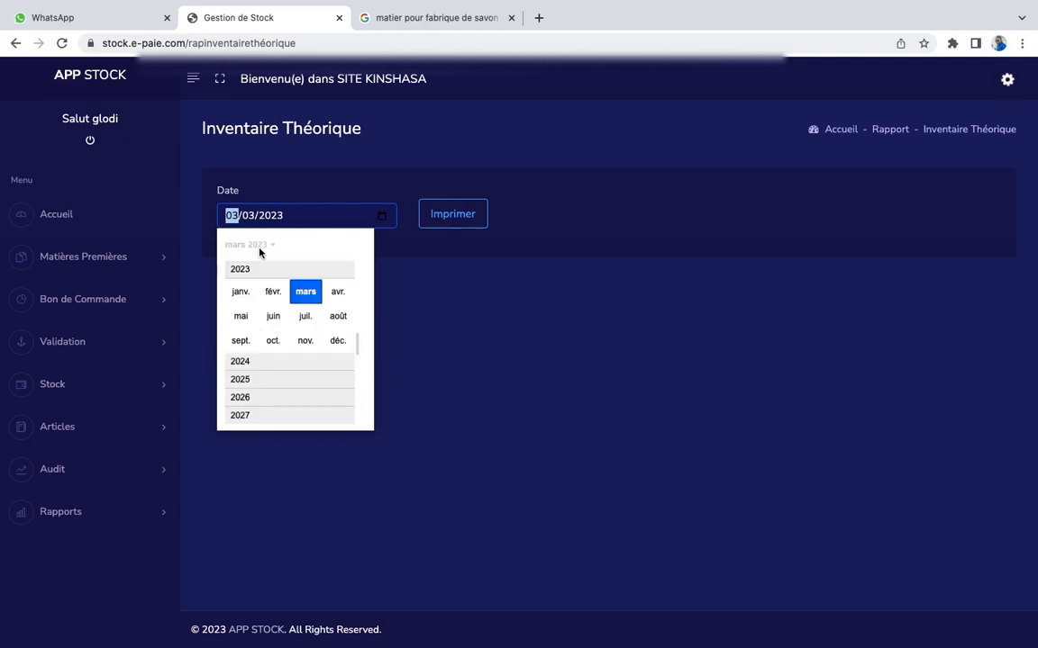
{"action": "scroll", "coordinate": [261, 280], "scroll_direction": "up", "scroll_amount": 2}
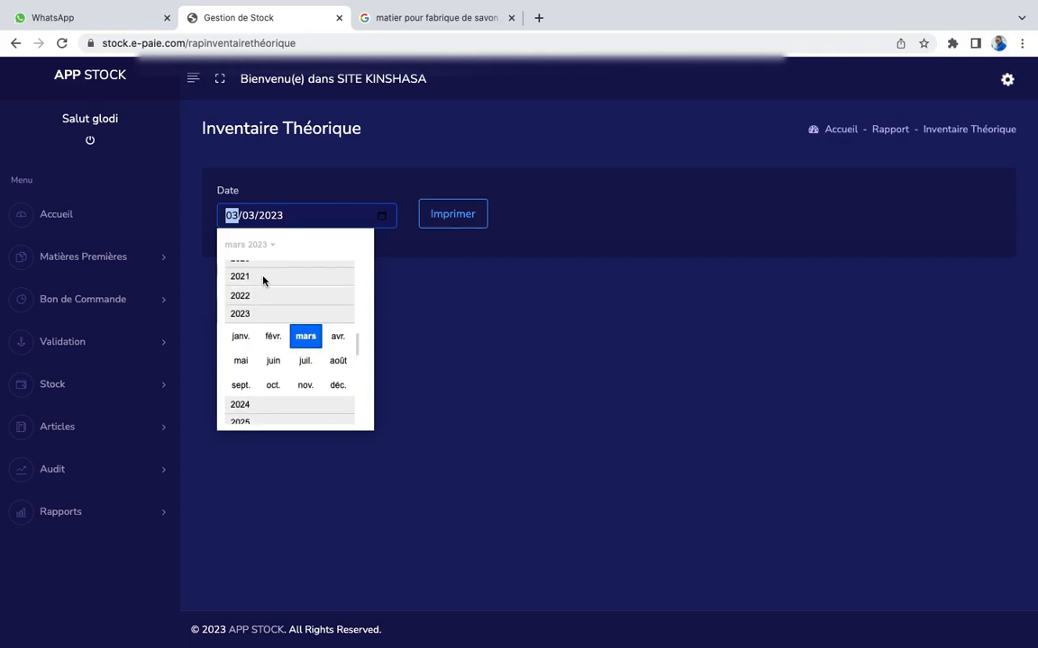
{"action": "left_click", "coordinate": [263, 279]}
{"action": "left_click", "coordinate": [237, 293]}
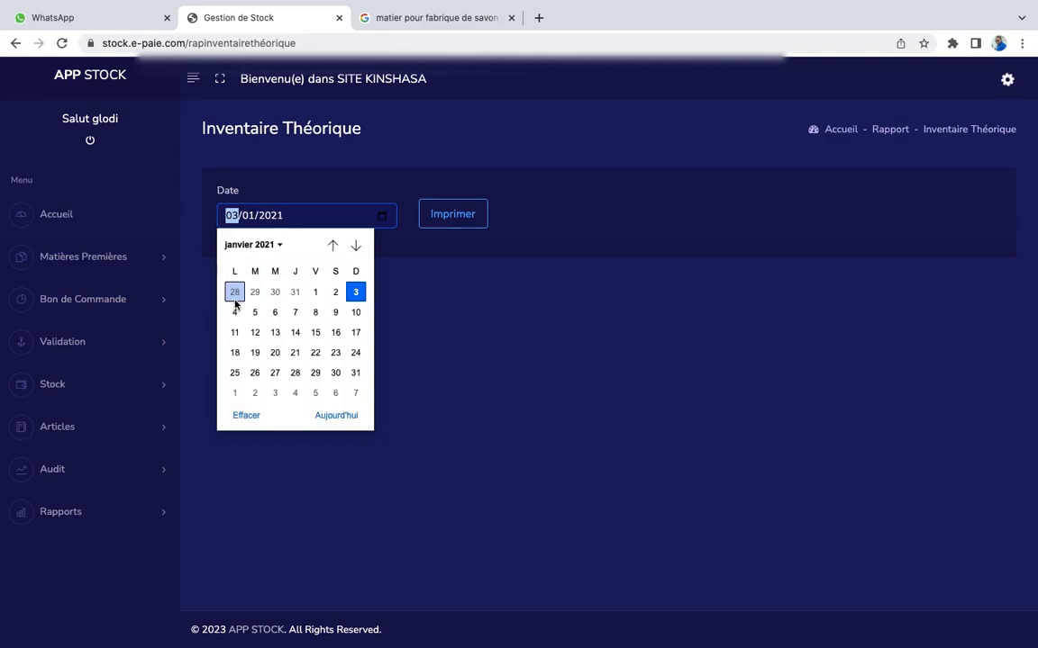
{"action": "left_click", "coordinate": [315, 292]}
Print theorique.pdf and scroll through its 13 pages of zero-quantity items, returning to page 1
{"action": "left_click", "coordinate": [459, 216]}
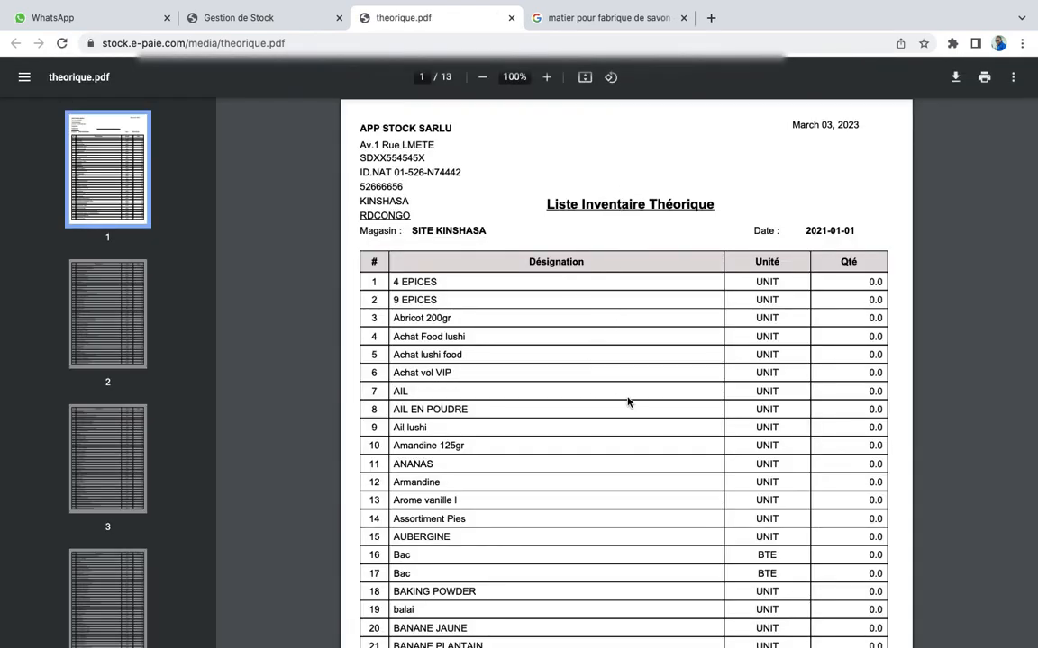
{"action": "scroll", "coordinate": [627, 402], "scroll_direction": "down", "scroll_amount": 2}
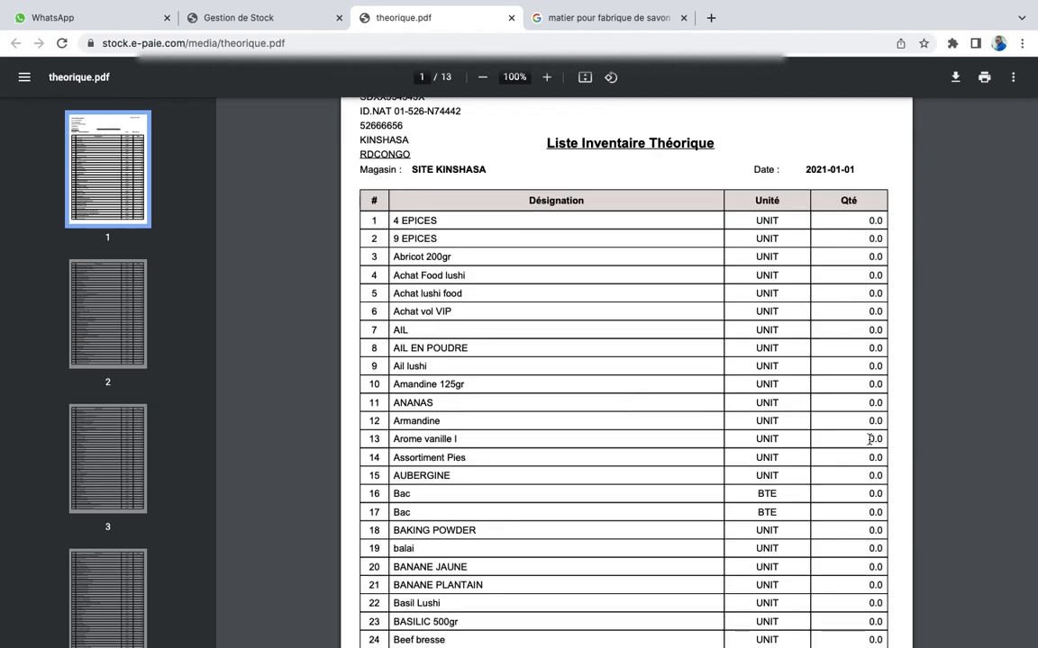
{"action": "scroll", "coordinate": [870, 432], "scroll_direction": "down", "scroll_amount": 6}
{"action": "scroll", "coordinate": [871, 439], "scroll_direction": "down", "scroll_amount": 6}
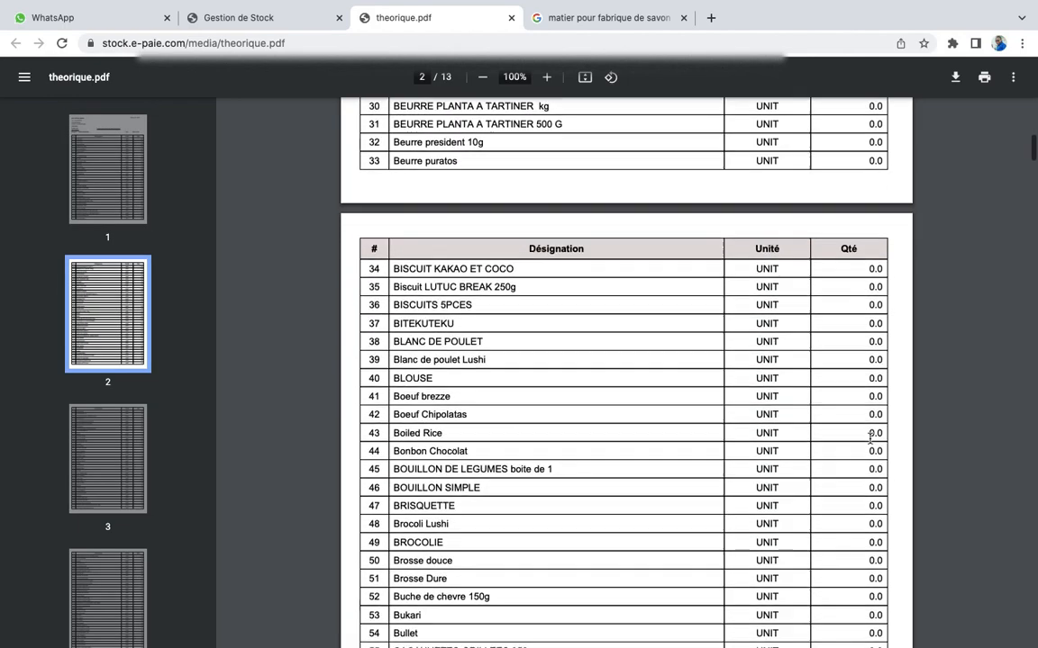
{"action": "scroll", "coordinate": [861, 422], "scroll_direction": "down", "scroll_amount": 20}
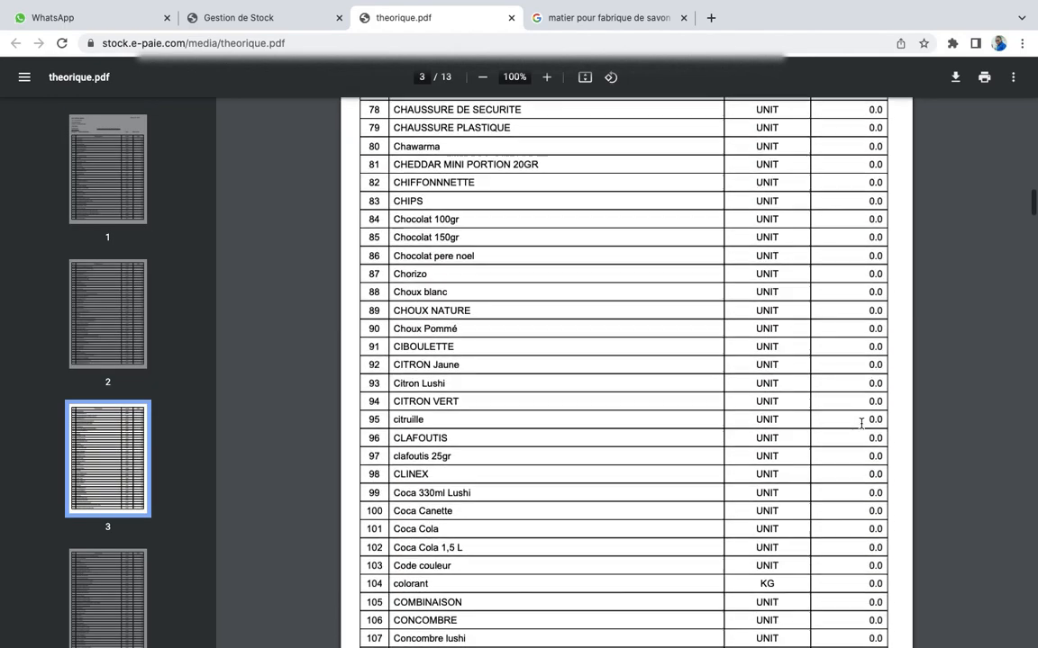
{"action": "scroll", "coordinate": [920, 543], "scroll_direction": "up", "scroll_amount": 5}
{"action": "scroll", "coordinate": [919, 544], "scroll_direction": "down", "scroll_amount": 15}
{"action": "scroll", "coordinate": [919, 541], "scroll_direction": "down", "scroll_amount": 5}
{"action": "scroll", "coordinate": [919, 541], "scroll_direction": "up", "scroll_amount": 20}
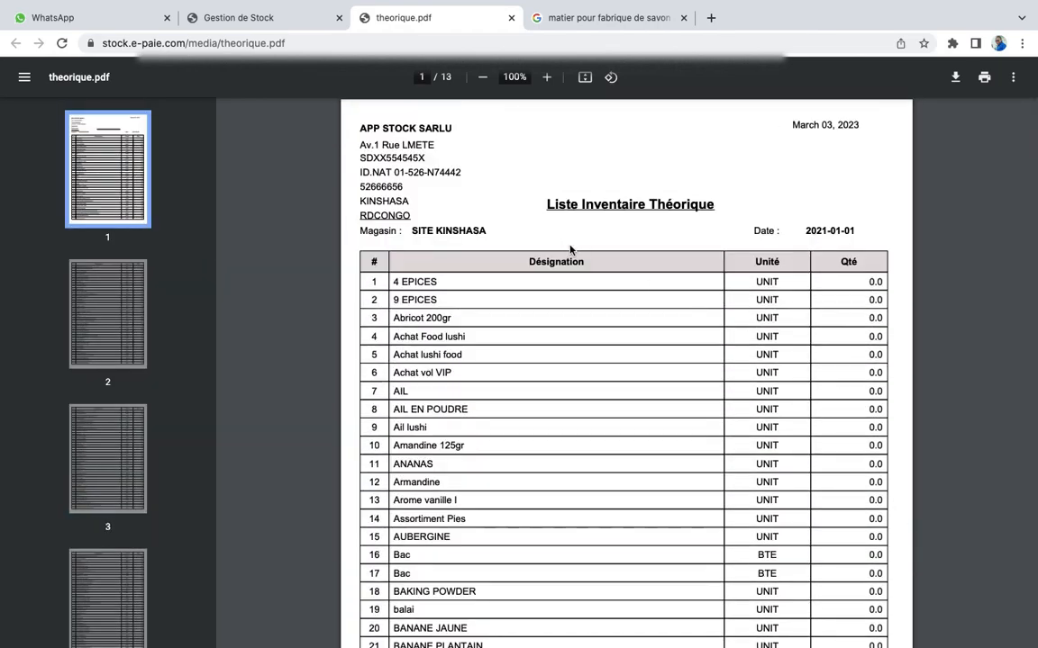
Close theorique.pdf and open the Inventaire Théorique Valorisé report page
{"action": "left_click", "coordinate": [511, 18]}
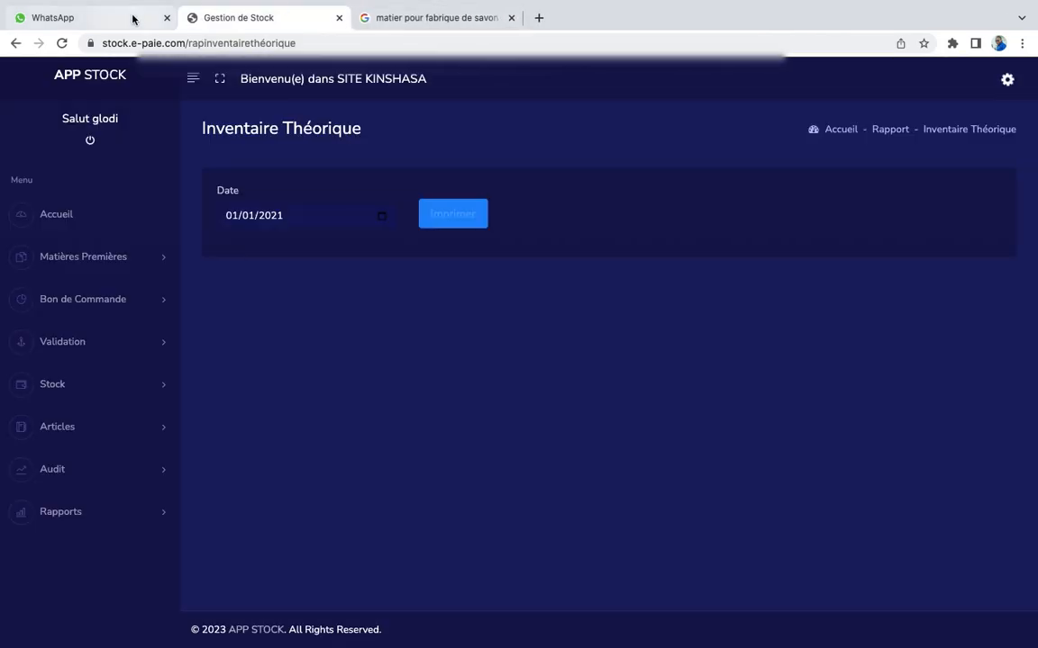
{"action": "left_click", "coordinate": [92, 515]}
{"action": "scroll", "coordinate": [93, 515], "scroll_direction": "down", "scroll_amount": 3}
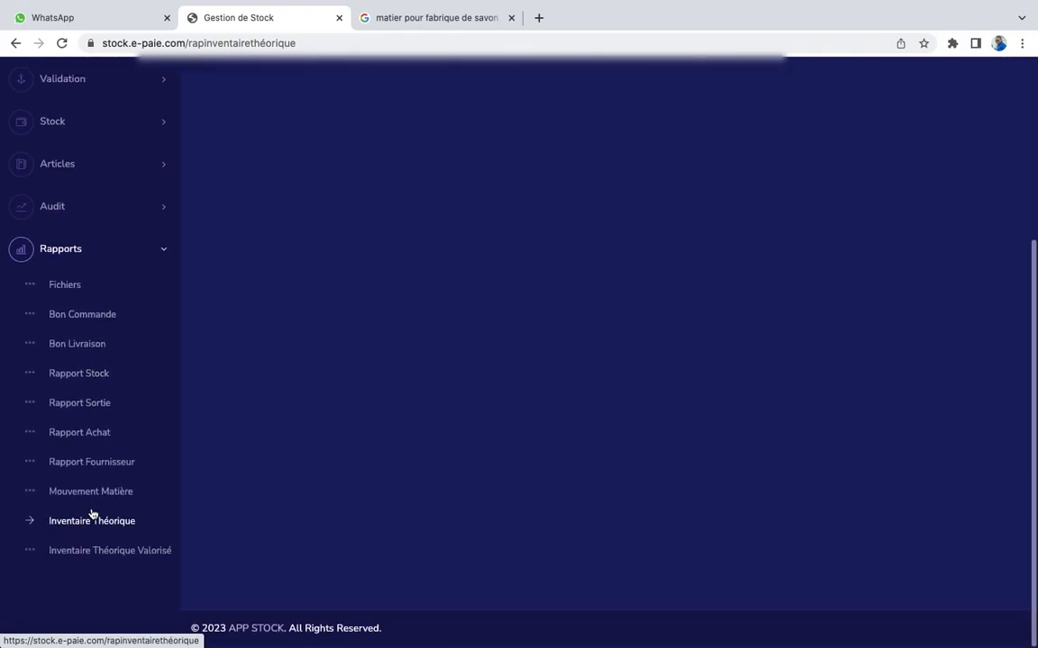
{"action": "left_click", "coordinate": [106, 553]}
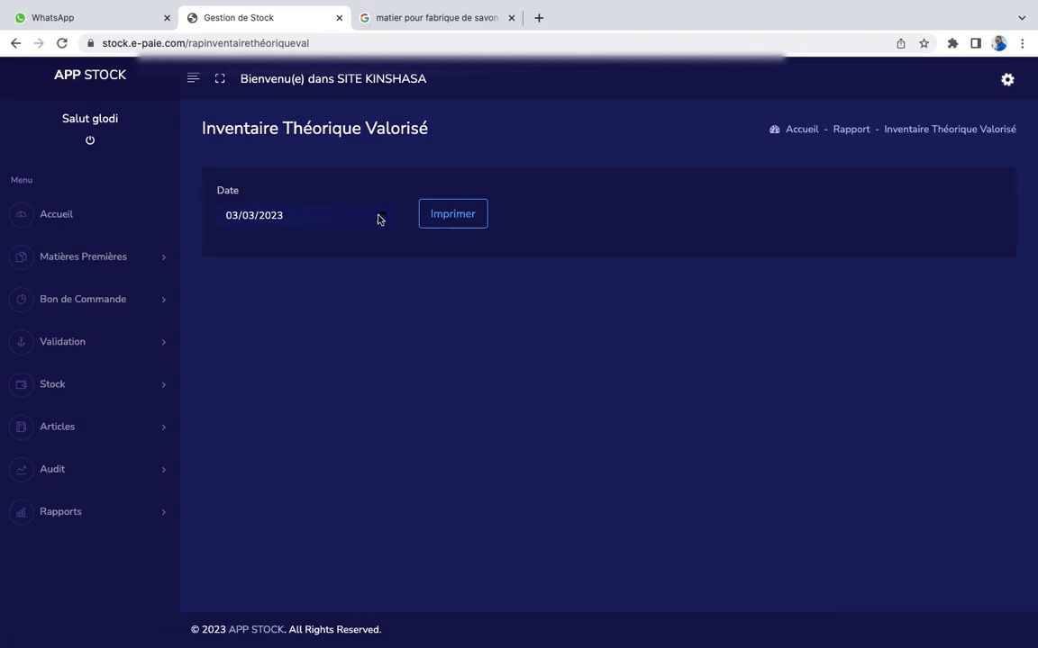
Set the valued inventory date to 01/01/2021 and print theoriqueval.pdf
{"action": "left_click", "coordinate": [382, 218]}
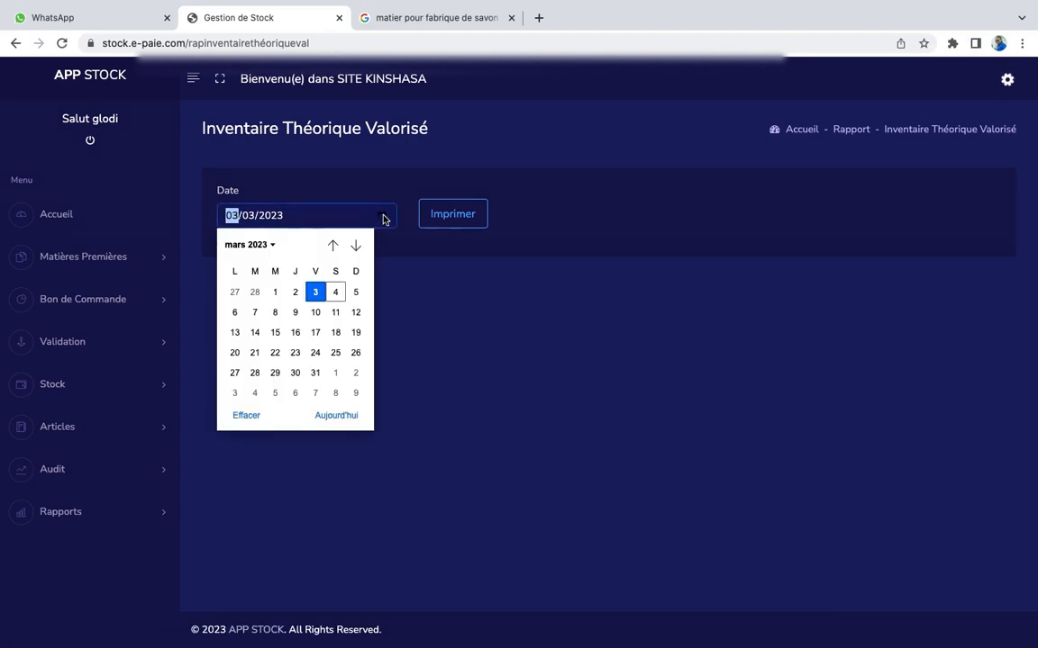
{"action": "left_click", "coordinate": [265, 244]}
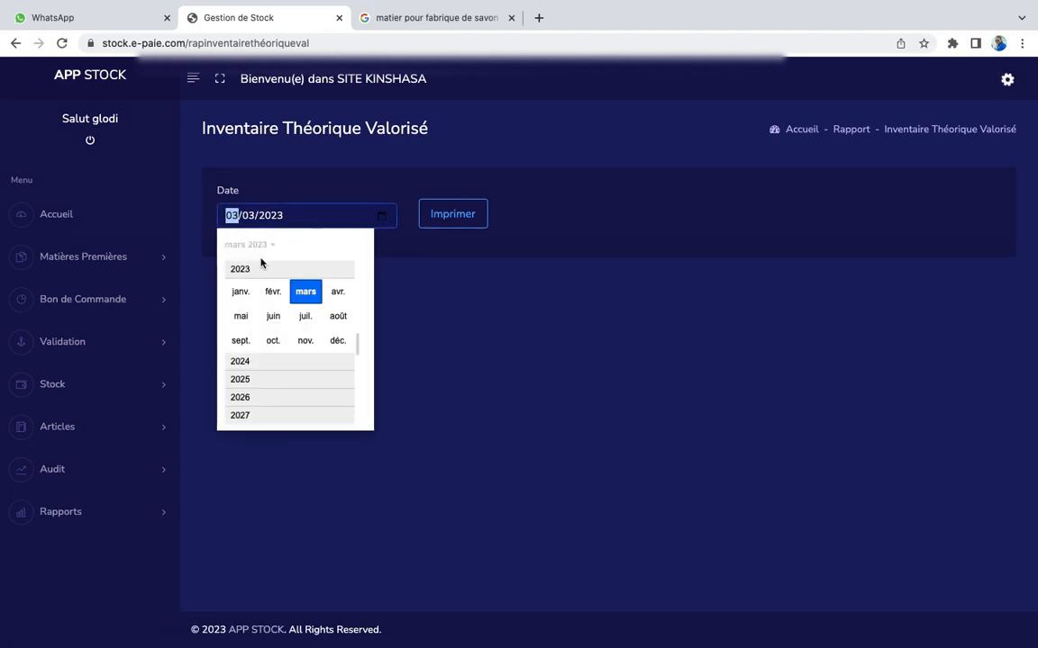
{"action": "scroll", "coordinate": [257, 266], "scroll_direction": "up", "scroll_amount": 2}
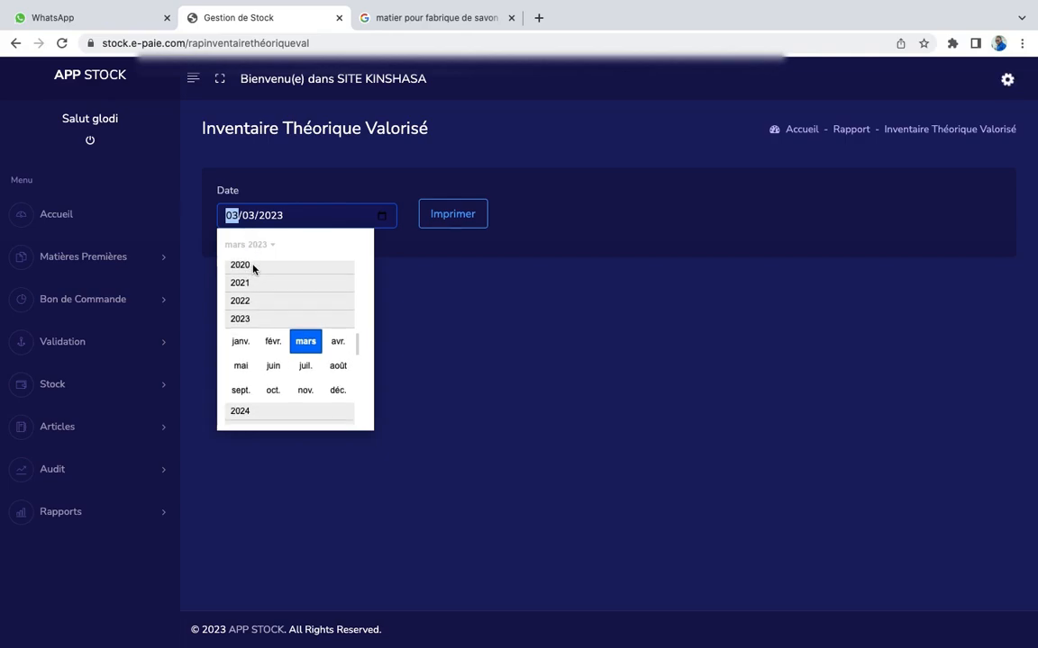
{"action": "left_click", "coordinate": [255, 284]}
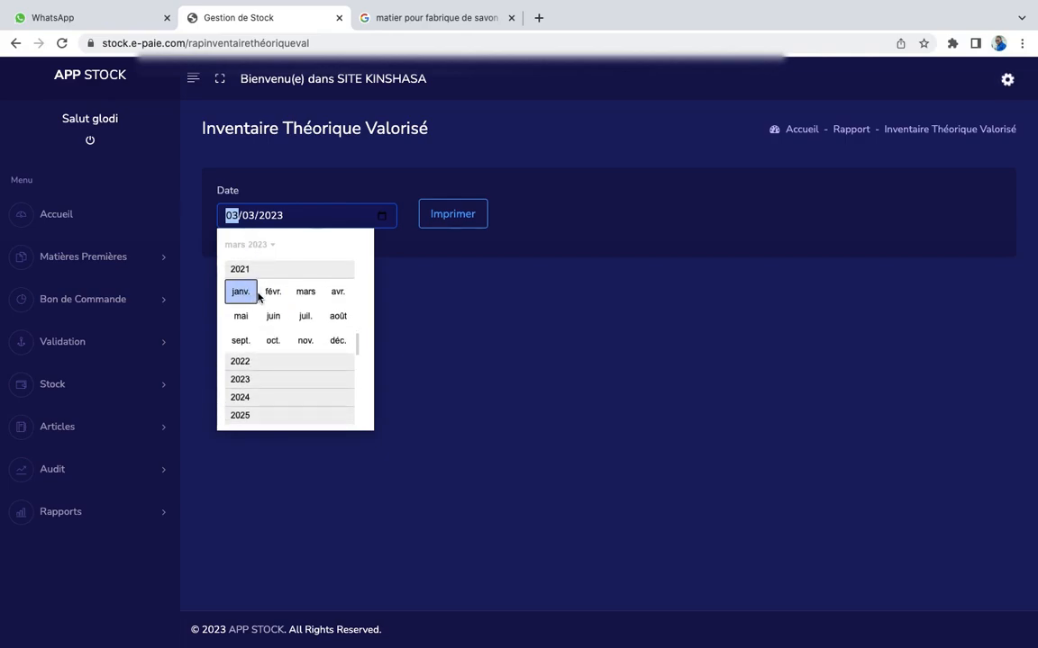
{"action": "left_click", "coordinate": [236, 293]}
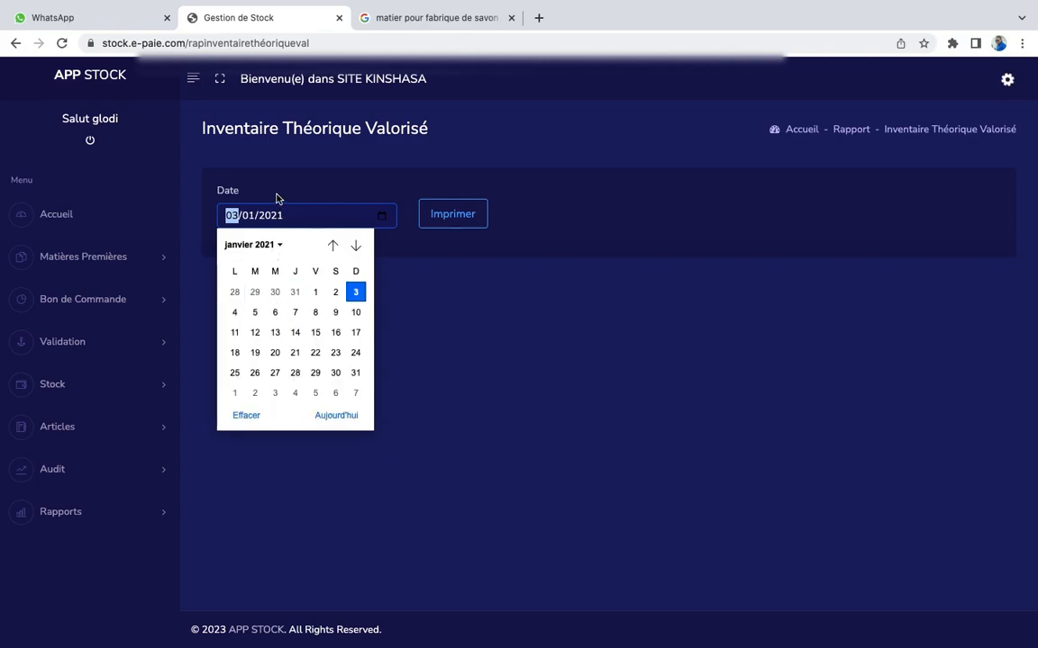
{"action": "left_click", "coordinate": [310, 298]}
{"action": "left_click", "coordinate": [454, 222]}
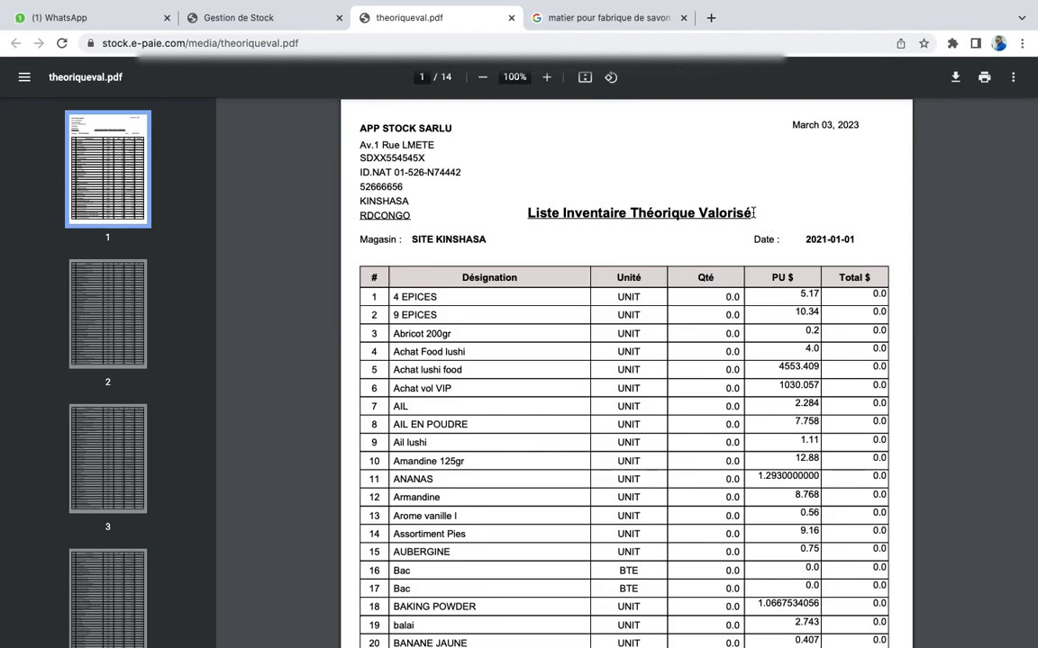
Highlight the title 'Liste Inventaire Théorique Valorisé' in theoriqueval.pdf
{"action": "left_click_drag", "start_coordinate": [753, 212], "coordinate": [528, 214]}
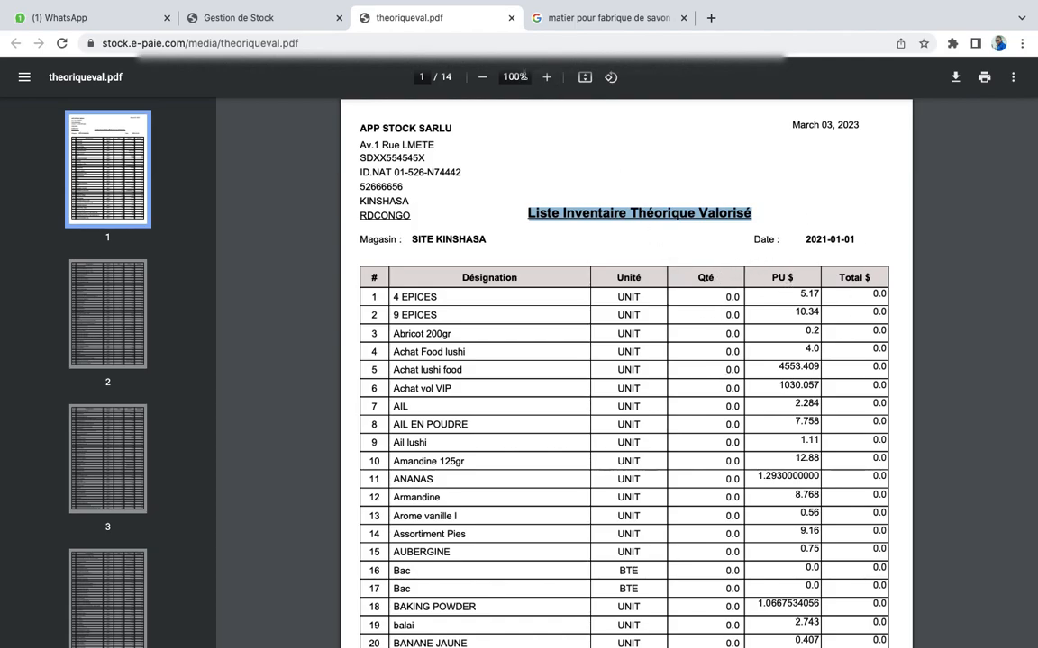
Close theoriqueval.pdf to return to the Inventaire Théorique Valorisé page dated 01/01/2021
{"action": "left_click", "coordinate": [511, 18]}
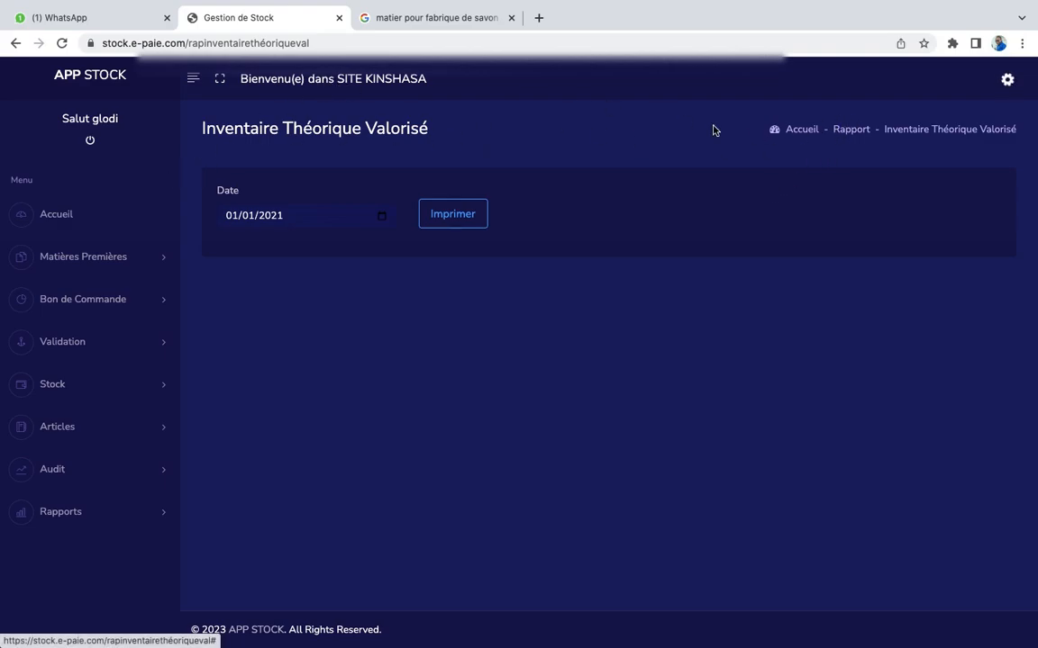
{"action": "left_click", "coordinate": [1008, 81]}
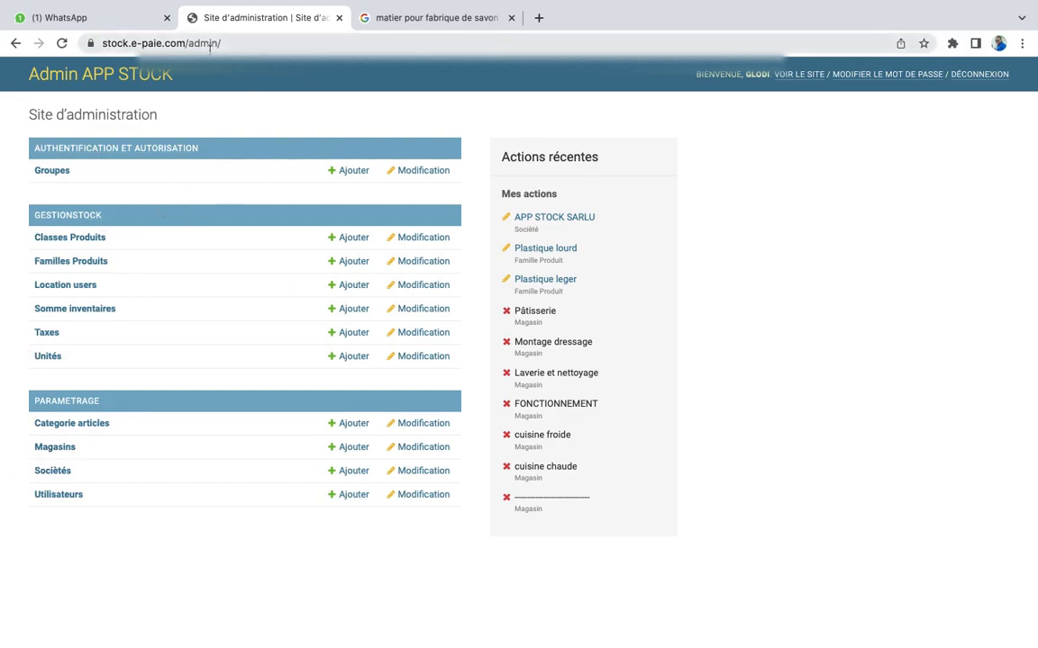
{"action": "left_click", "coordinate": [13, 43]}
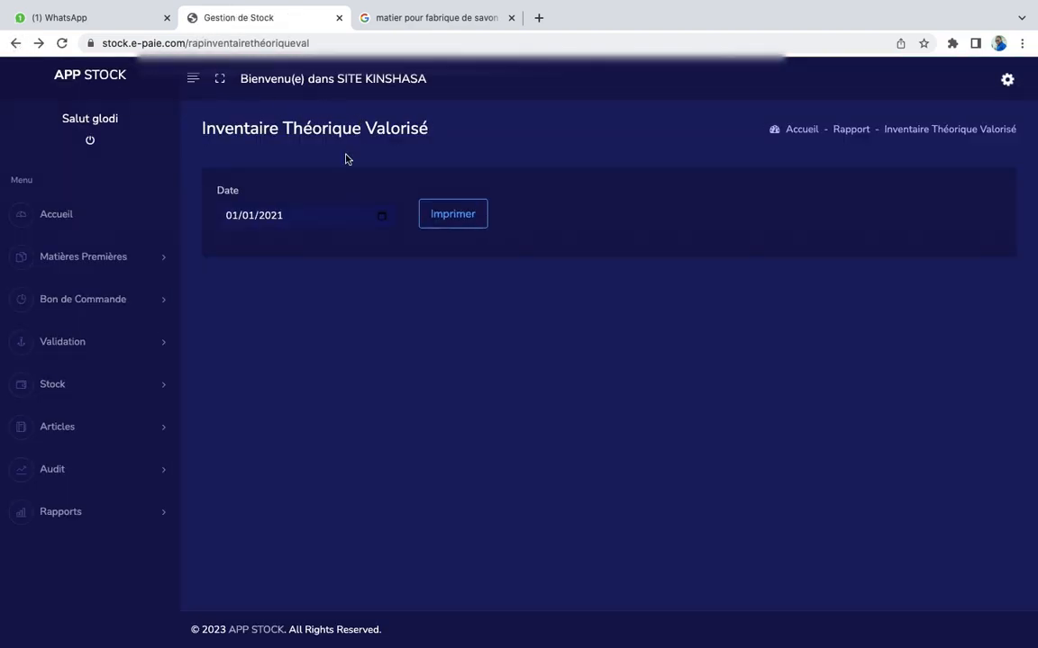
Go to the Accueil dashboard showing 512 Matières Premières and 23 Fournisseurs
{"action": "left_click", "coordinate": [92, 213]}
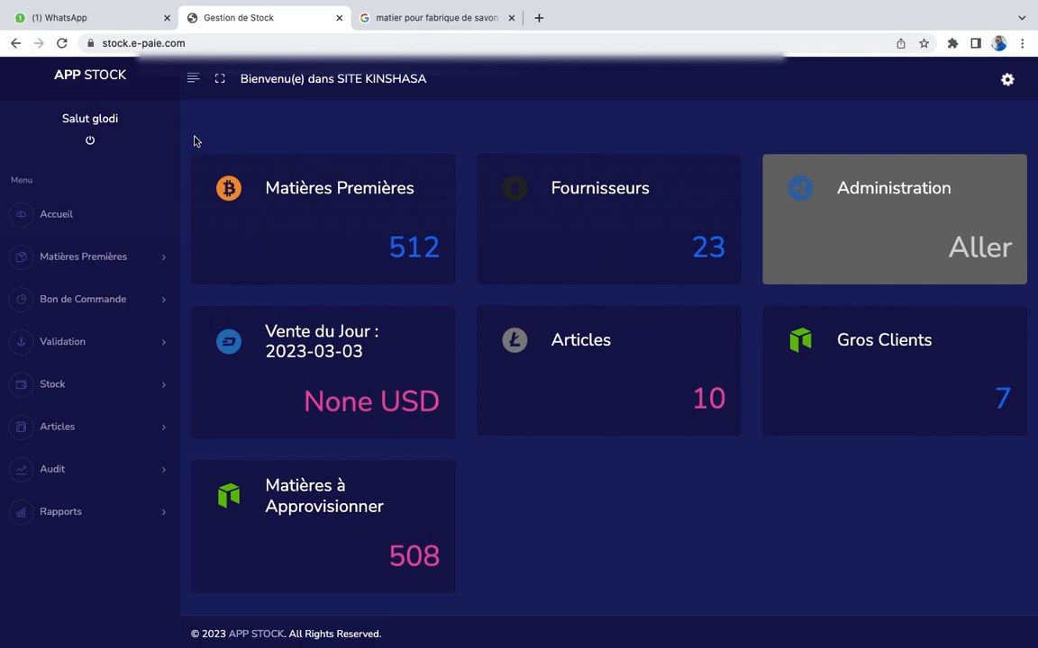
Log out of APP STOCK using the power icon, reaching the Identification page
{"action": "left_click", "coordinate": [91, 140]}
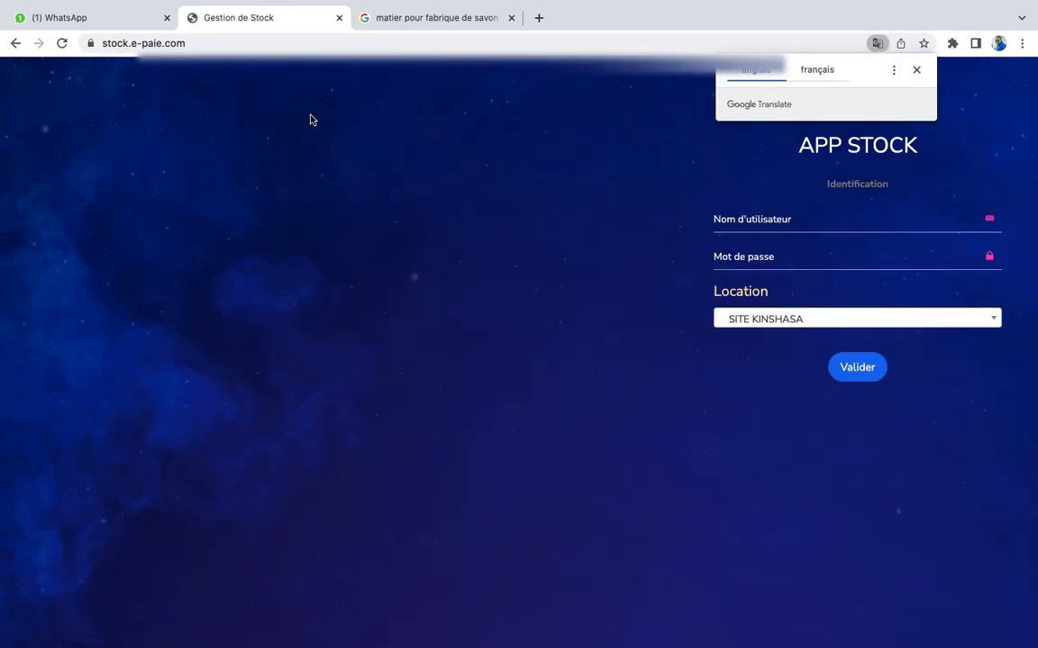
{"action": "mouse_move", "coordinate": [827, 1]}
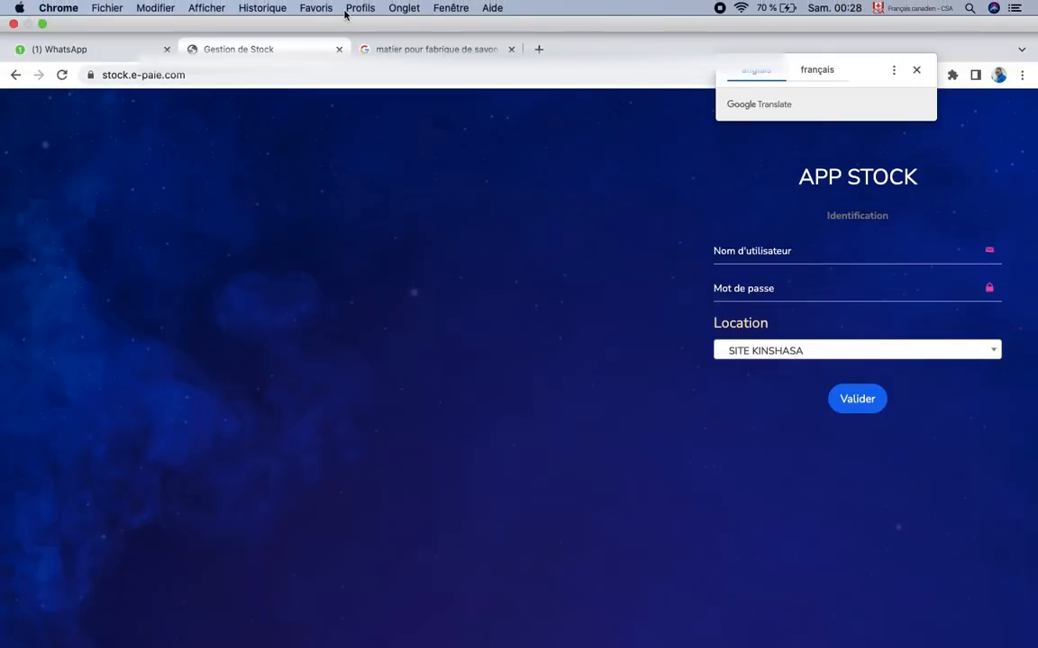